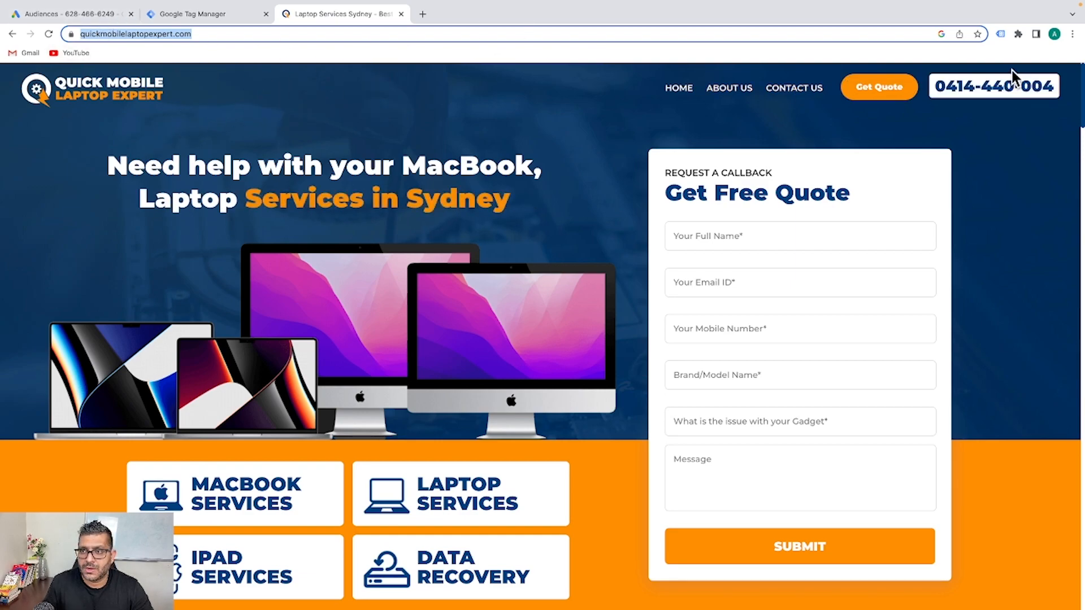
Record the site's tags in Tag Assistant Legacy across a page reload and view the analysis
{"action": "scroll", "coordinate": [525, 115], "scroll_direction": "down", "scroll_amount": 1}
{"action": "scroll", "coordinate": [526, 114], "scroll_direction": "down", "scroll_amount": 7}
{"action": "scroll", "coordinate": [528, 117], "scroll_direction": "up", "scroll_amount": 8}
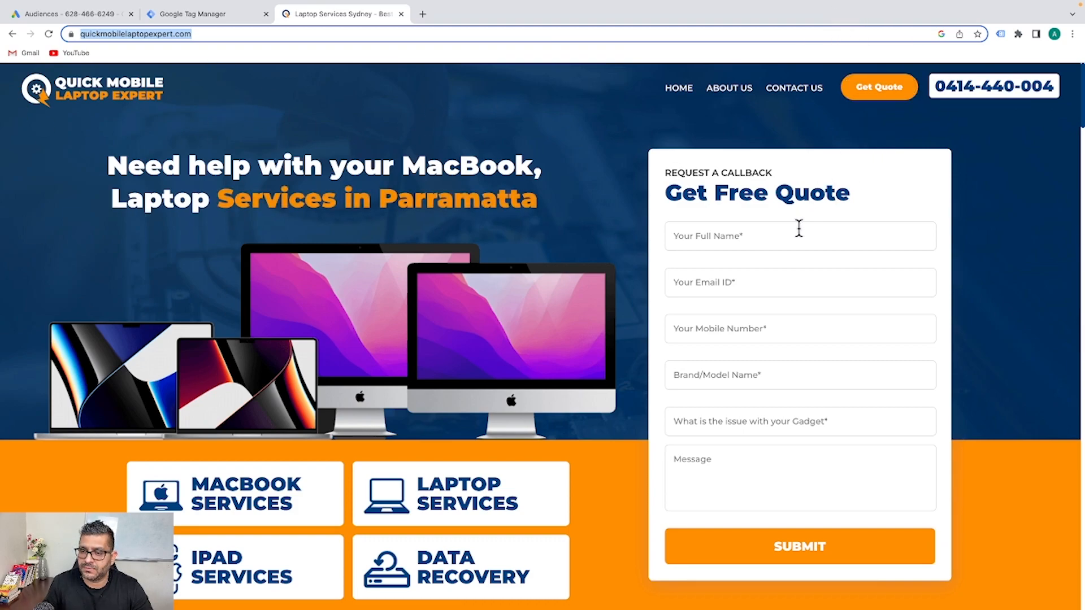
{"action": "left_click", "coordinate": [999, 33]}
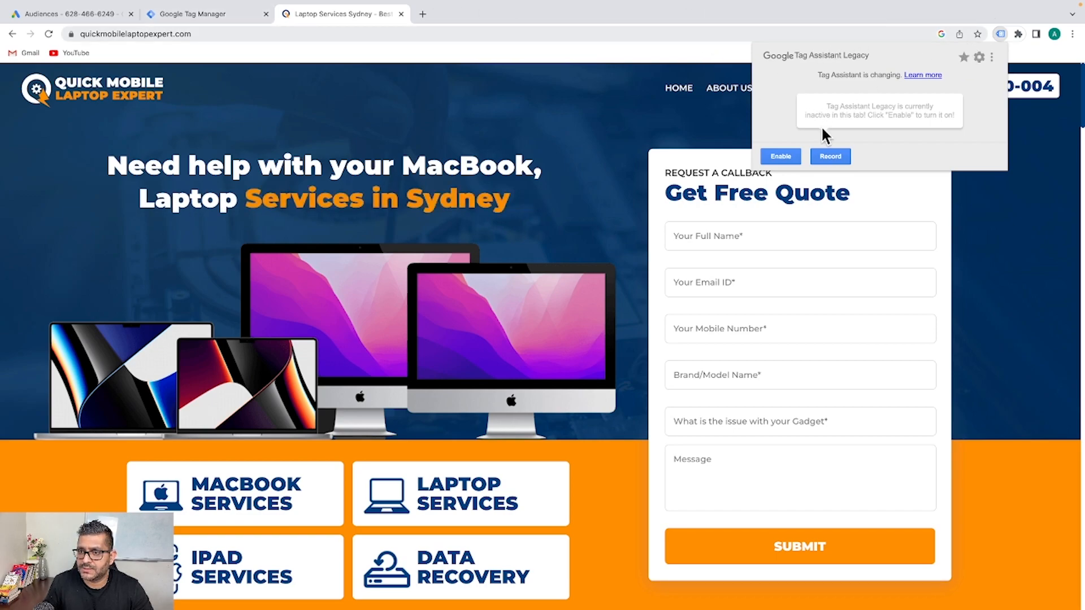
{"action": "left_click", "coordinate": [839, 156]}
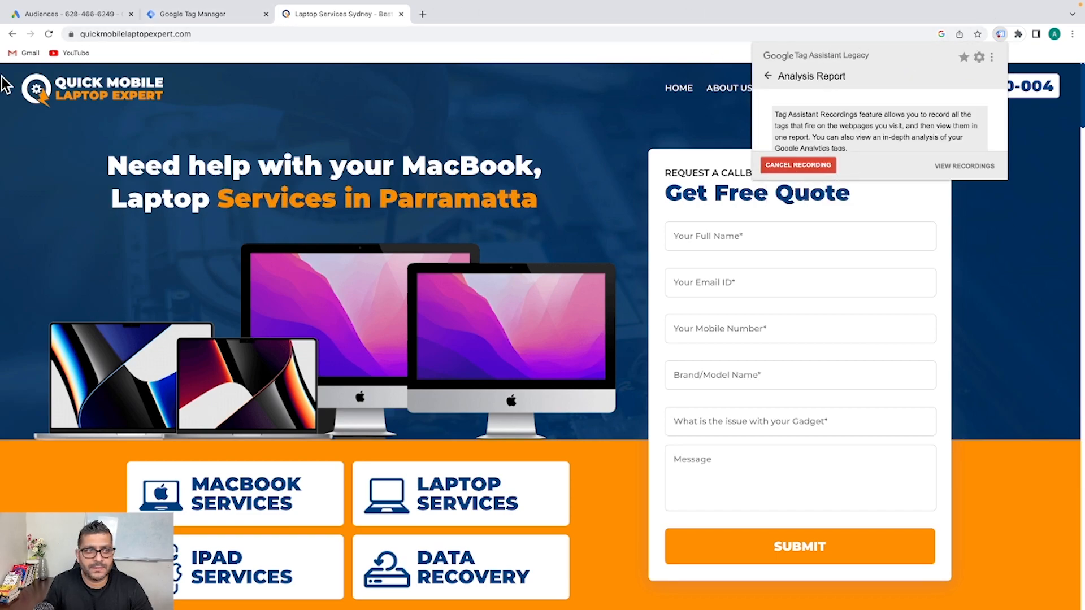
{"action": "left_click", "coordinate": [50, 34]}
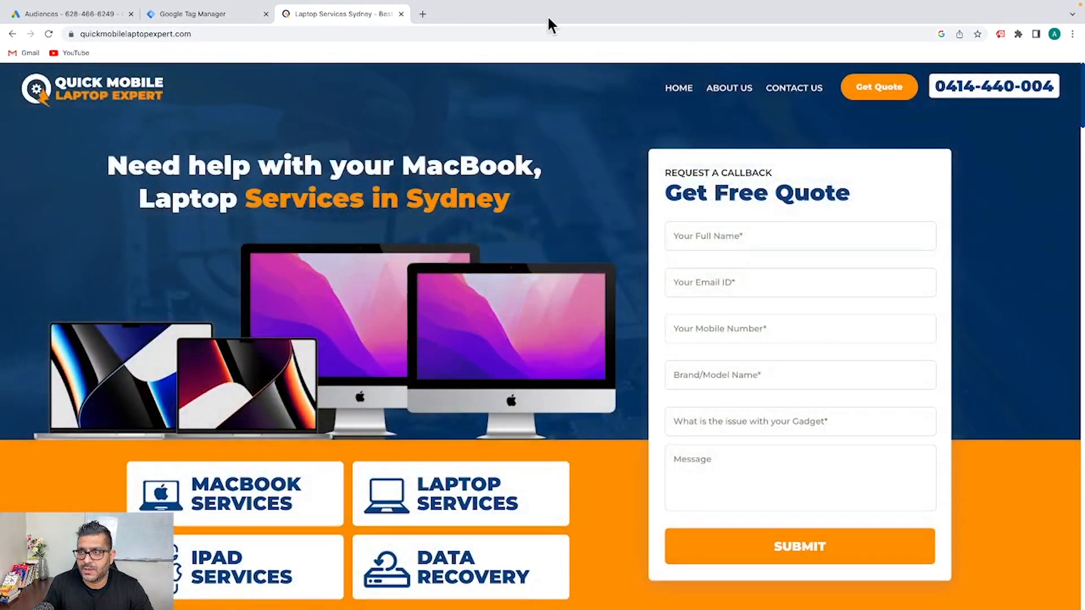
{"action": "left_click", "coordinate": [1000, 35]}
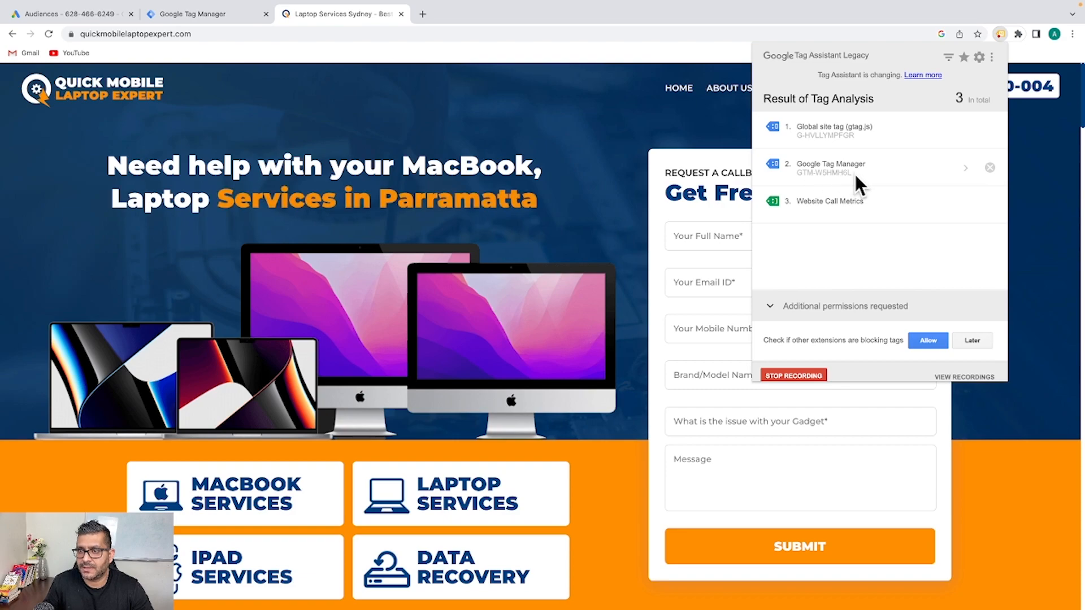
Recheck the results listing Global site tag, Google Tag Manager and Website Call Metrics, then close them
{"action": "left_click", "coordinate": [197, 16]}
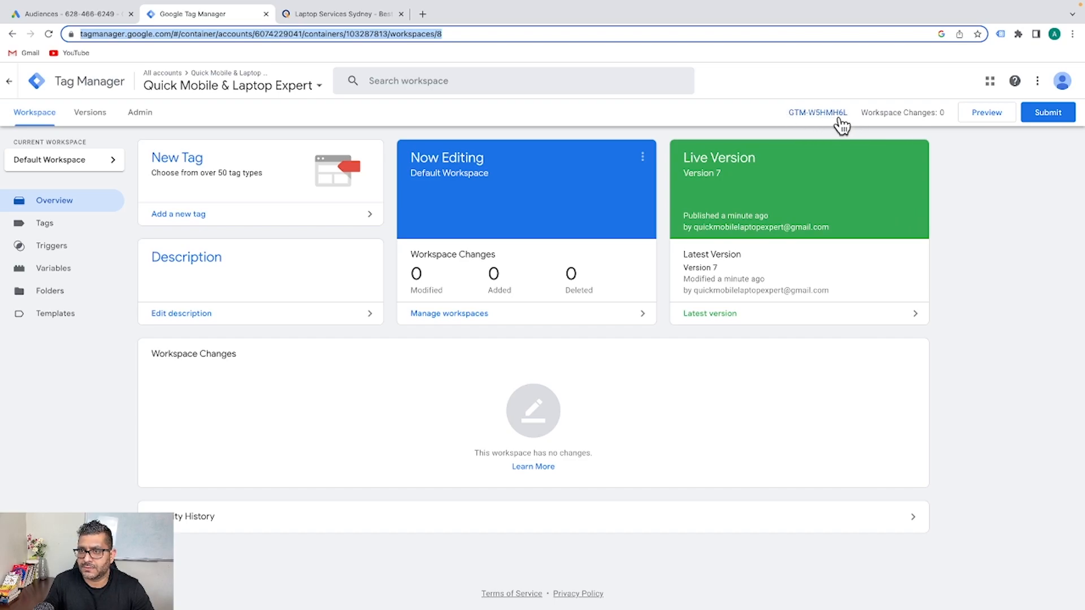
{"action": "left_click", "coordinate": [322, 14]}
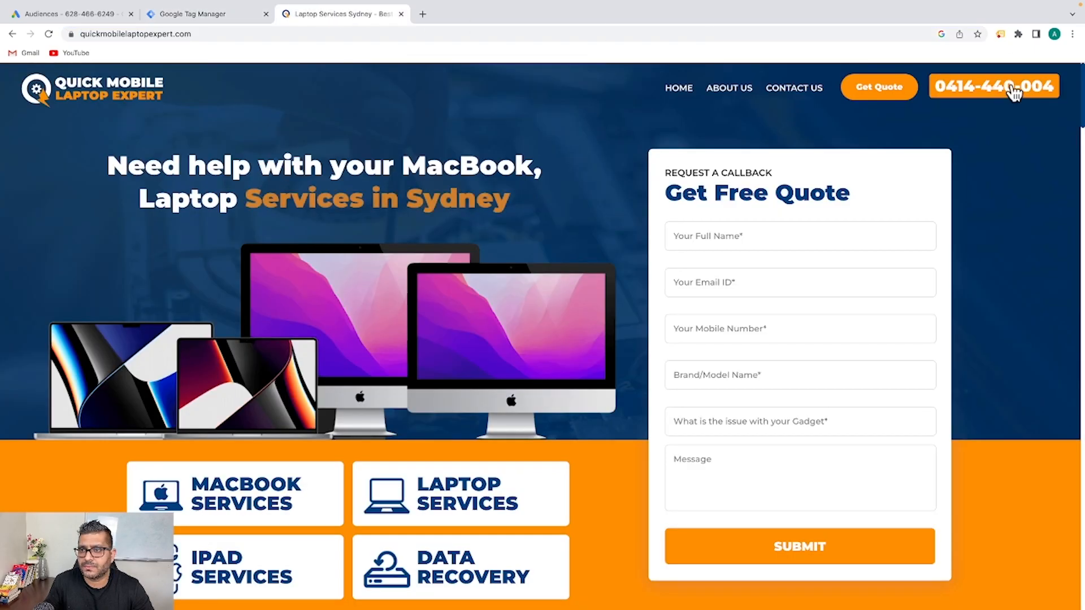
{"action": "left_click", "coordinate": [1000, 34]}
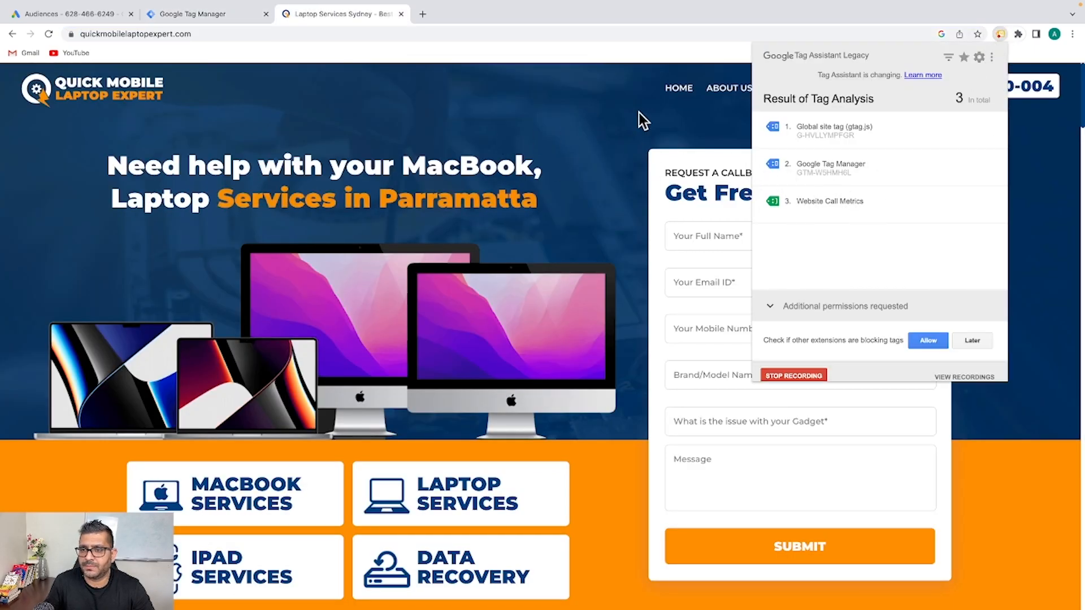
{"action": "left_click", "coordinate": [609, 116]}
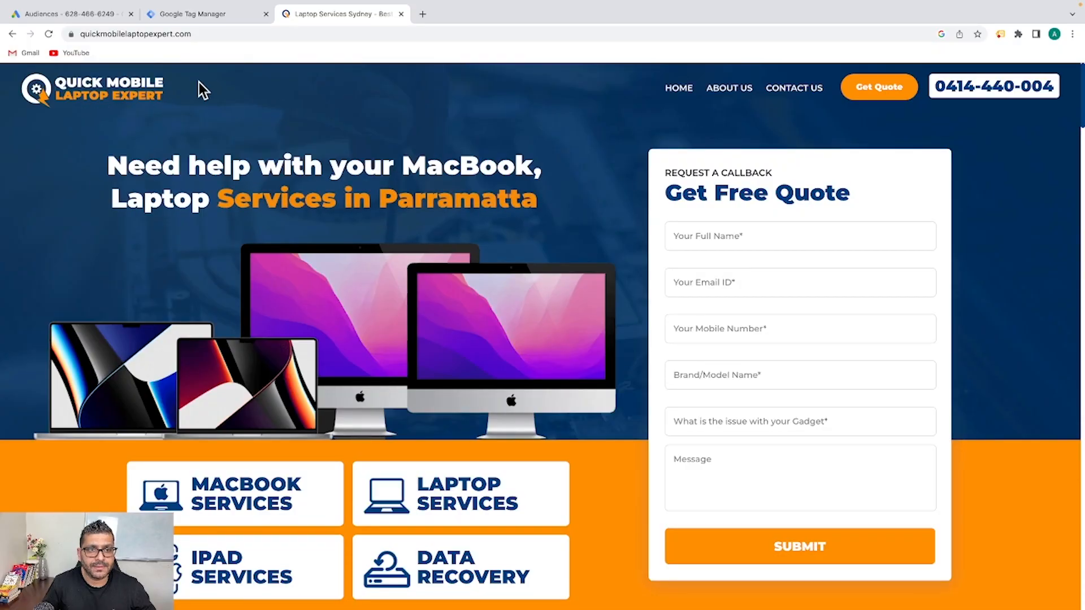
Open Audience manager's Your data sources in Google Ads, where the Google Ads tag shows 0 hits
{"action": "left_click", "coordinate": [88, 17]}
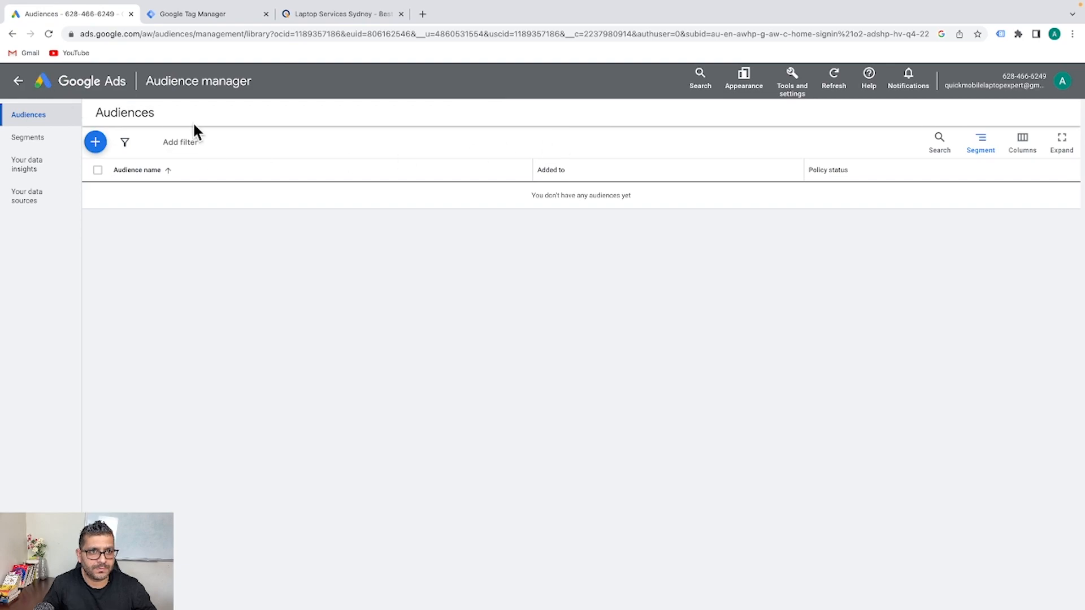
{"action": "left_click", "coordinate": [797, 90]}
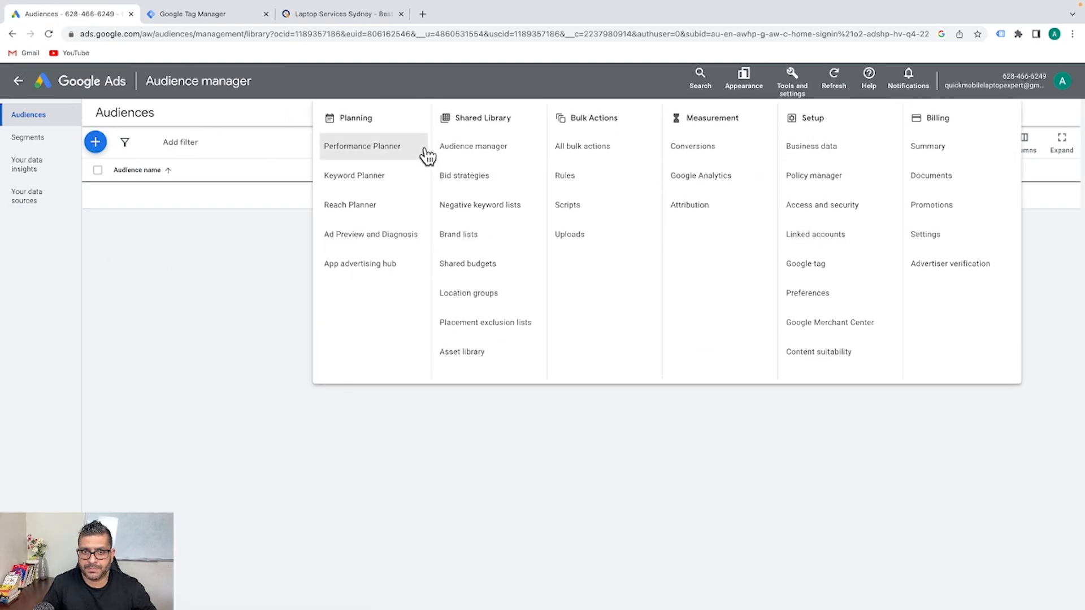
{"action": "left_click", "coordinate": [502, 150]}
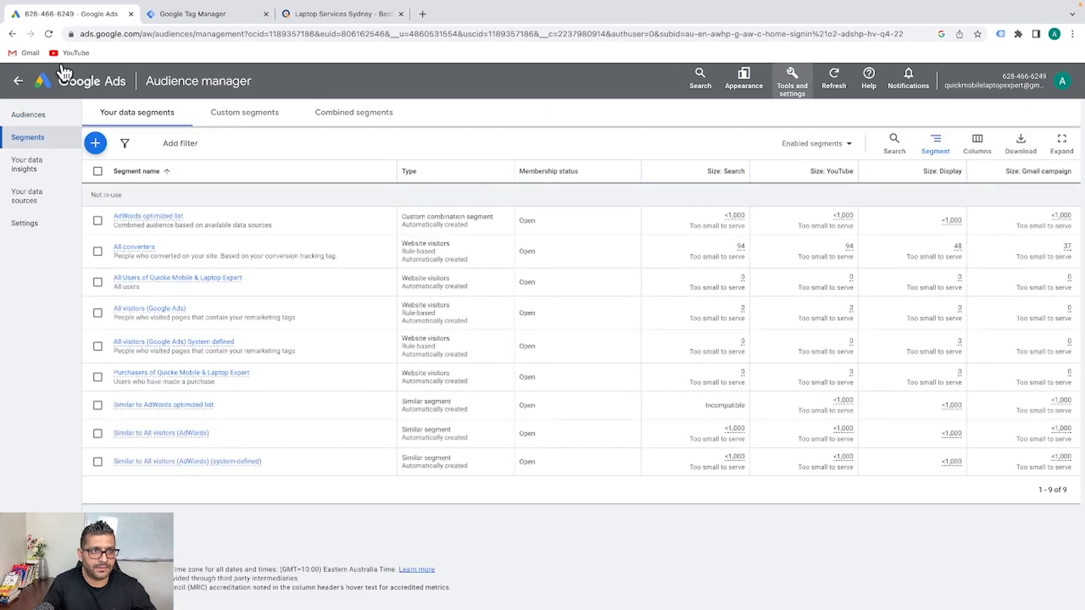
{"action": "left_click", "coordinate": [37, 203]}
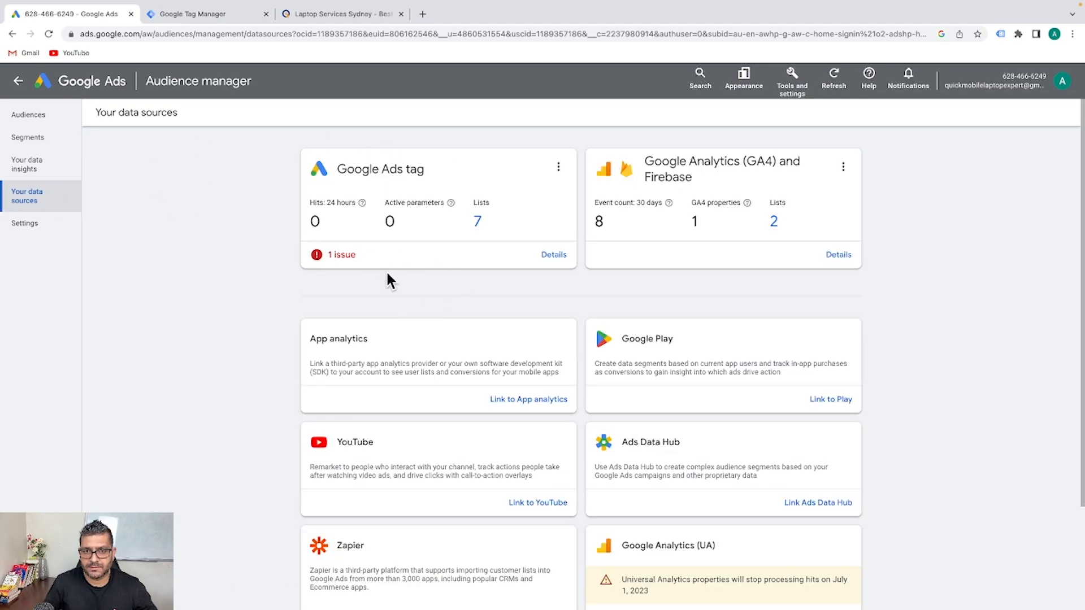
{"action": "left_click", "coordinate": [559, 167]}
{"action": "left_click", "coordinate": [550, 173]}
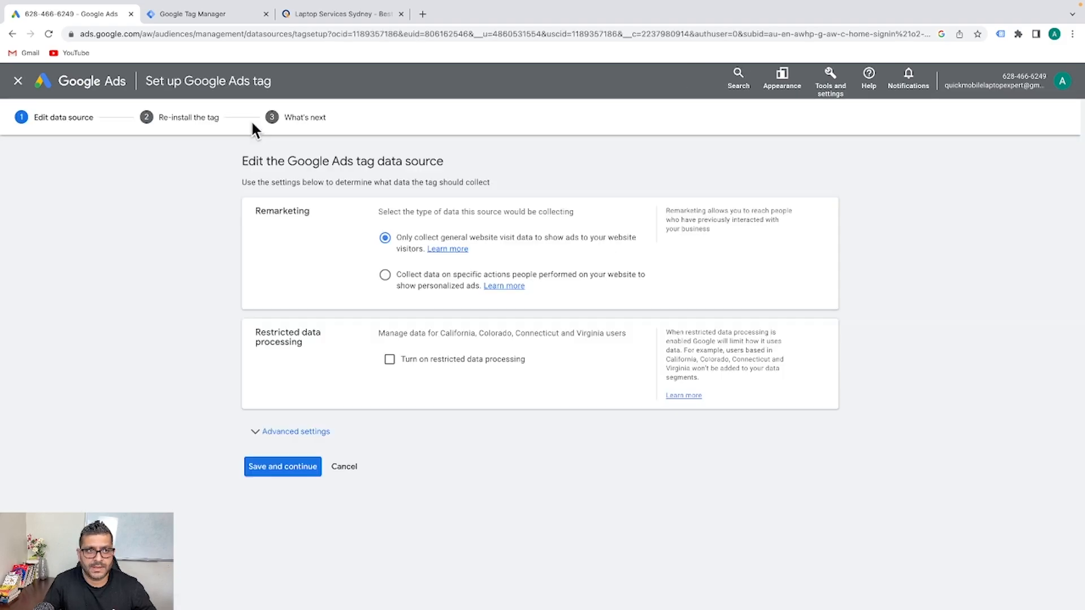
{"action": "left_click", "coordinate": [18, 81]}
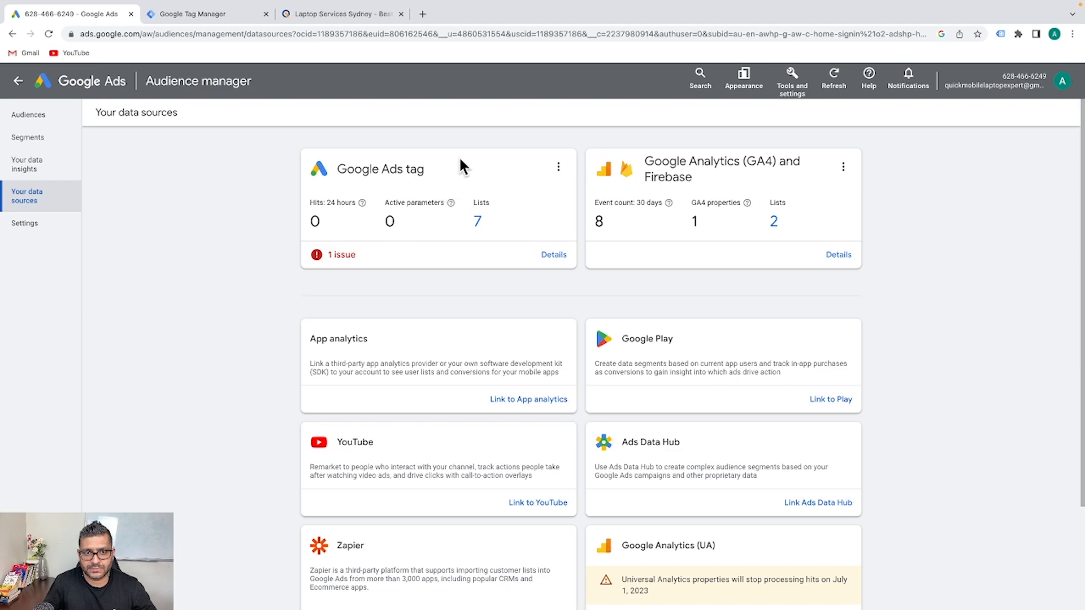
Edit the Google Ads tag source, expand Advanced settings, and save to reach the re-install step
{"action": "left_click", "coordinate": [558, 167]}
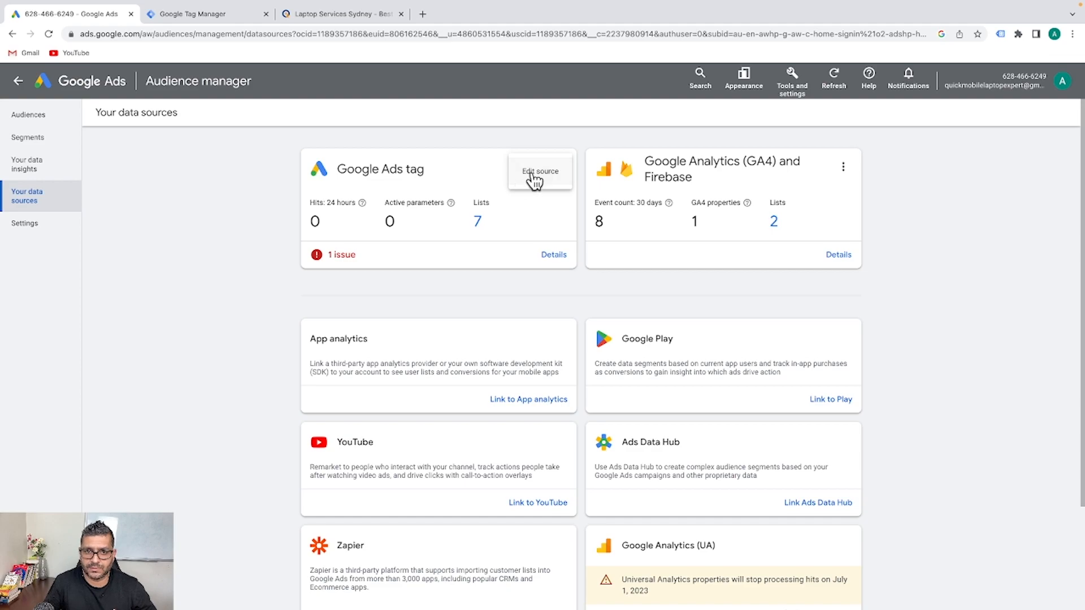
{"action": "left_click", "coordinate": [534, 179]}
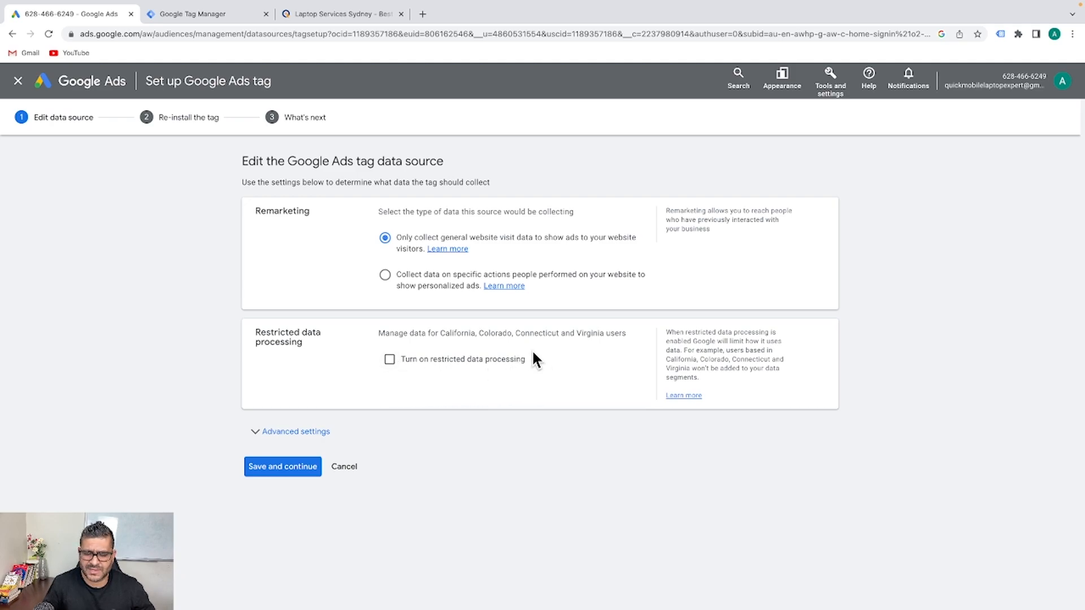
{"action": "left_click", "coordinate": [268, 432]}
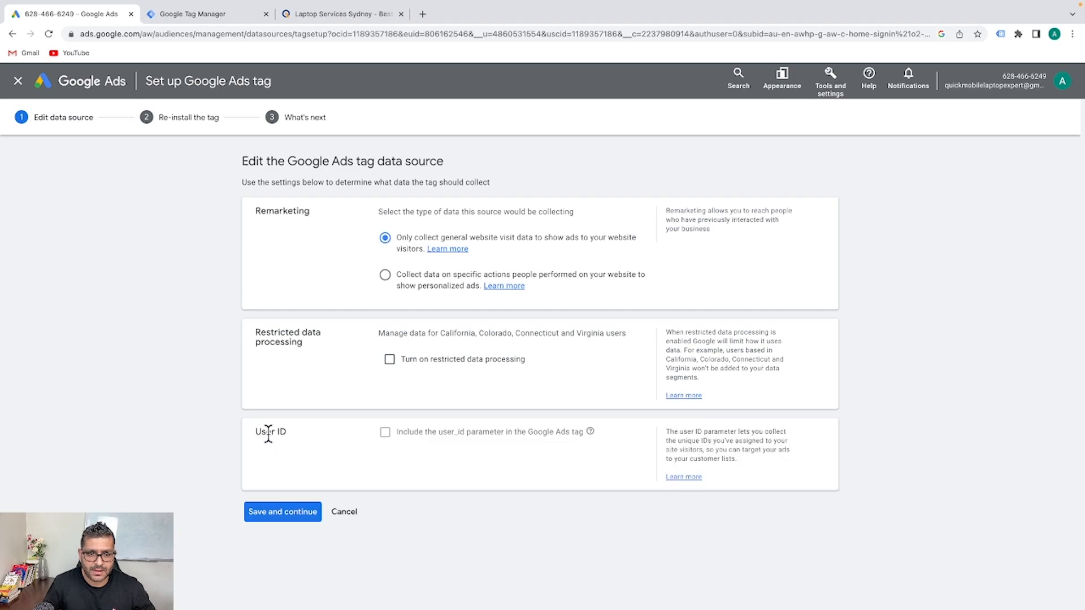
{"action": "left_click", "coordinate": [282, 512]}
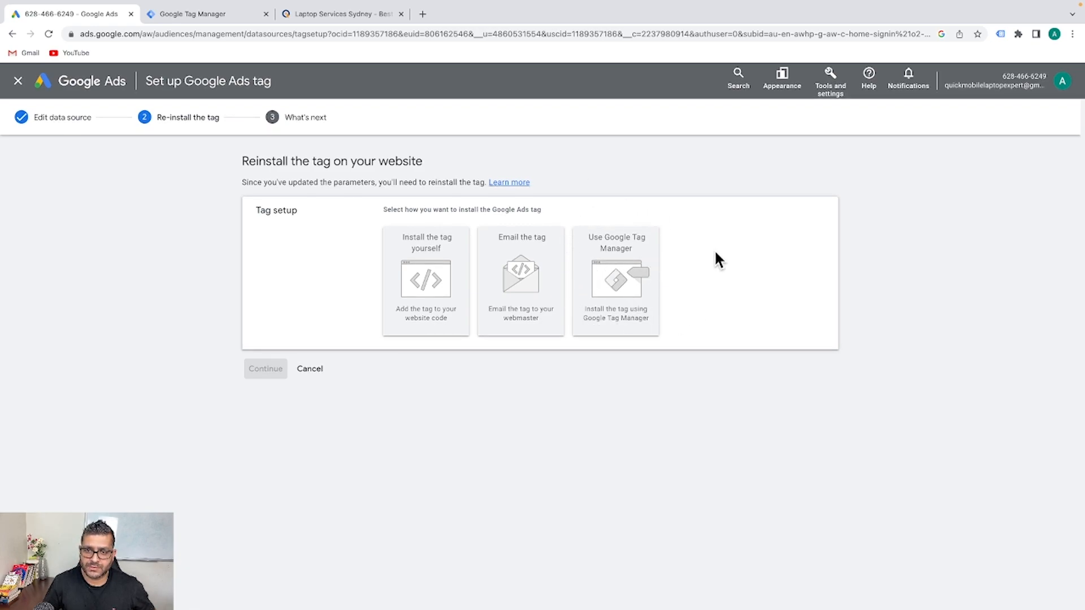
Pick the Google Tag Manager install option, copy the Conversion ID, review the instructions, and continue
{"action": "left_click", "coordinate": [633, 271]}
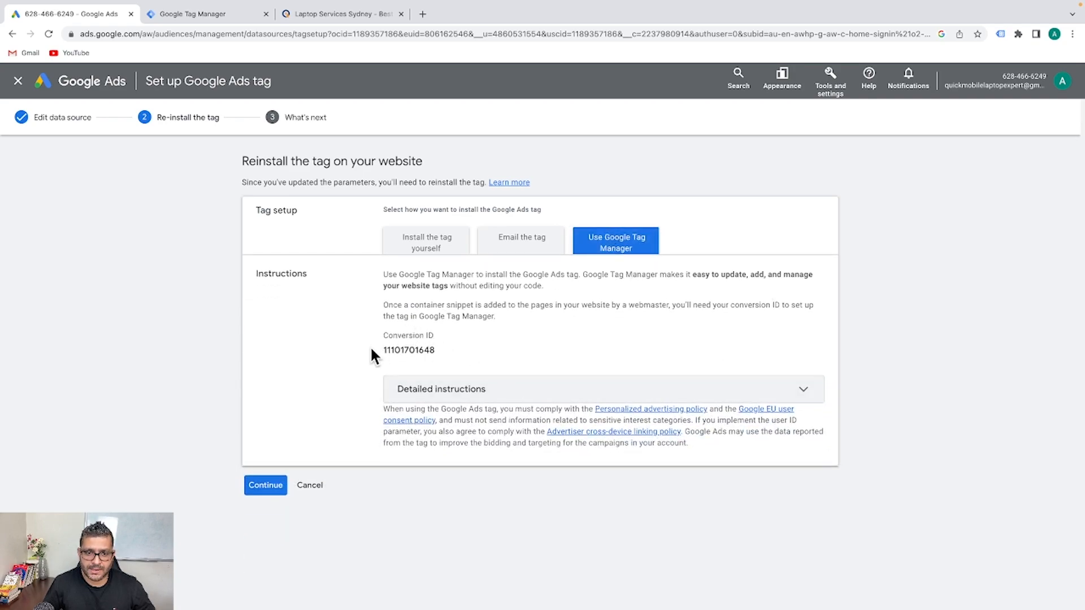
{"action": "left_click_drag", "start_coordinate": [437, 351], "coordinate": [384, 351]}
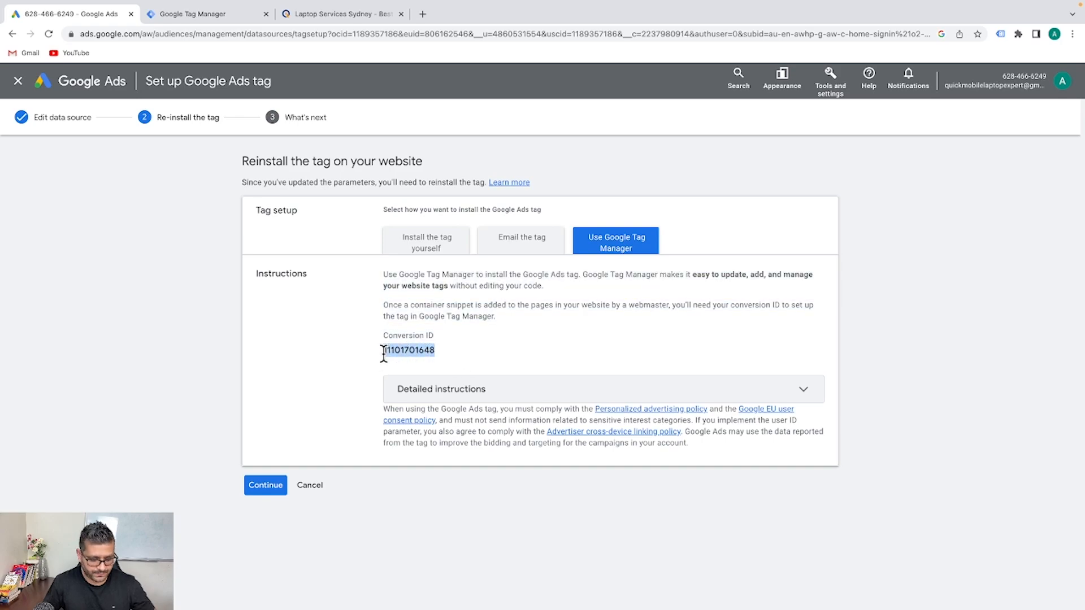
{"action": "left_click", "coordinate": [791, 388]}
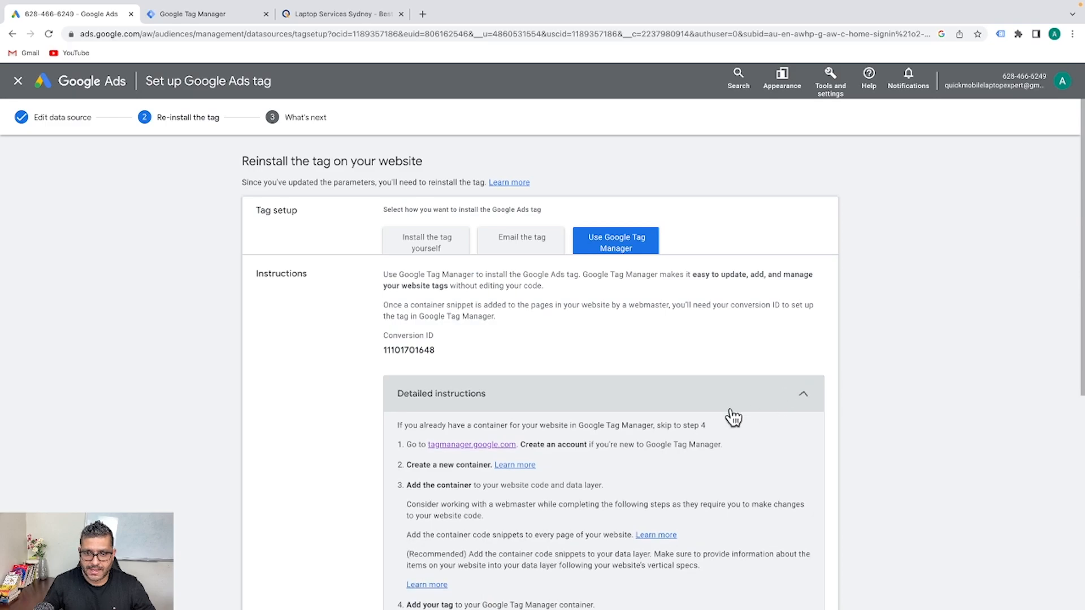
{"action": "scroll", "coordinate": [706, 404], "scroll_direction": "down", "scroll_amount": 5}
{"action": "scroll", "coordinate": [504, 225], "scroll_direction": "up", "scroll_amount": 3}
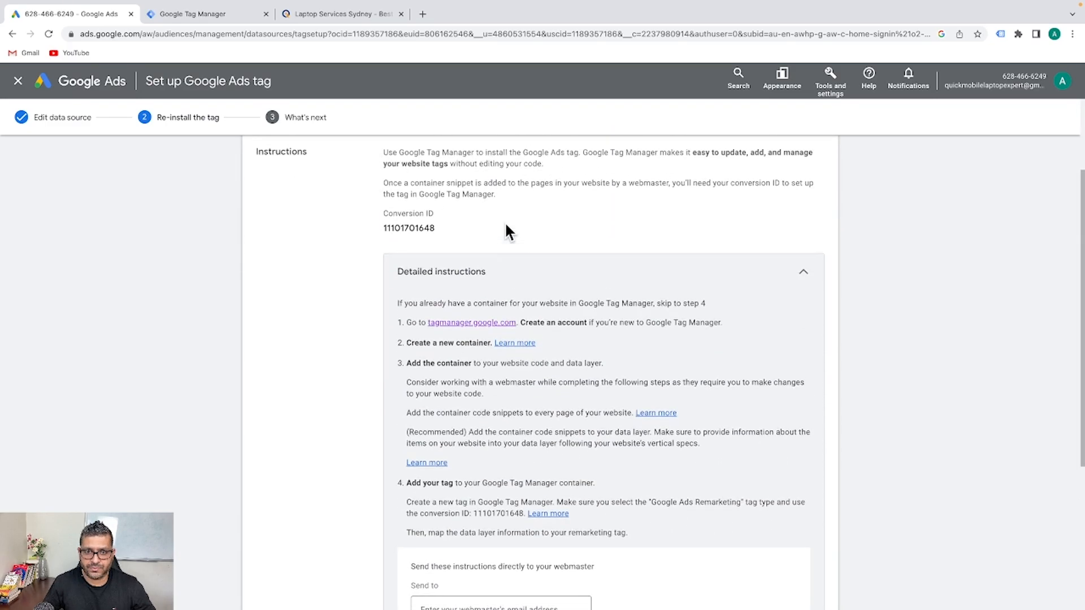
{"action": "scroll", "coordinate": [645, 394], "scroll_direction": "down", "scroll_amount": 4}
{"action": "scroll", "coordinate": [643, 390], "scroll_direction": "up", "scroll_amount": 3}
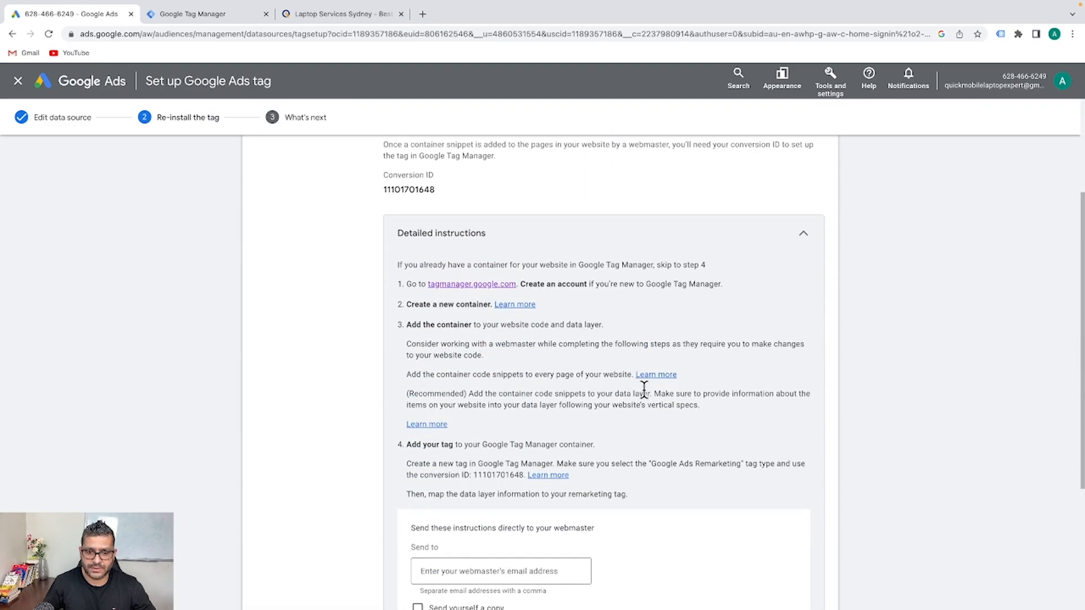
{"action": "scroll", "coordinate": [633, 399], "scroll_direction": "down", "scroll_amount": 1}
{"action": "scroll", "coordinate": [454, 543], "scroll_direction": "up", "scroll_amount": 1}
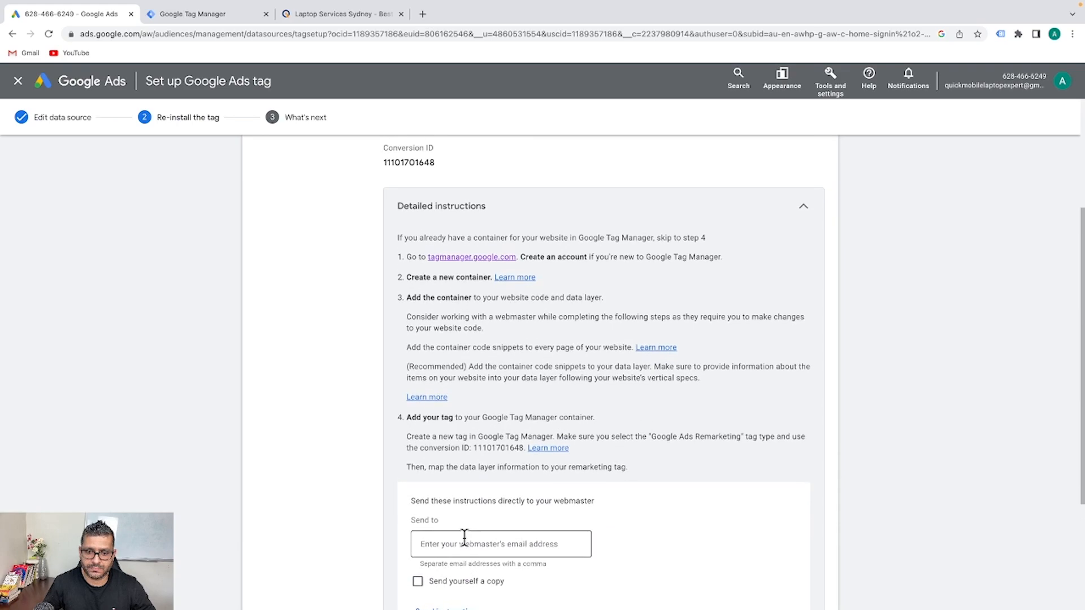
{"action": "left_click", "coordinate": [802, 209]}
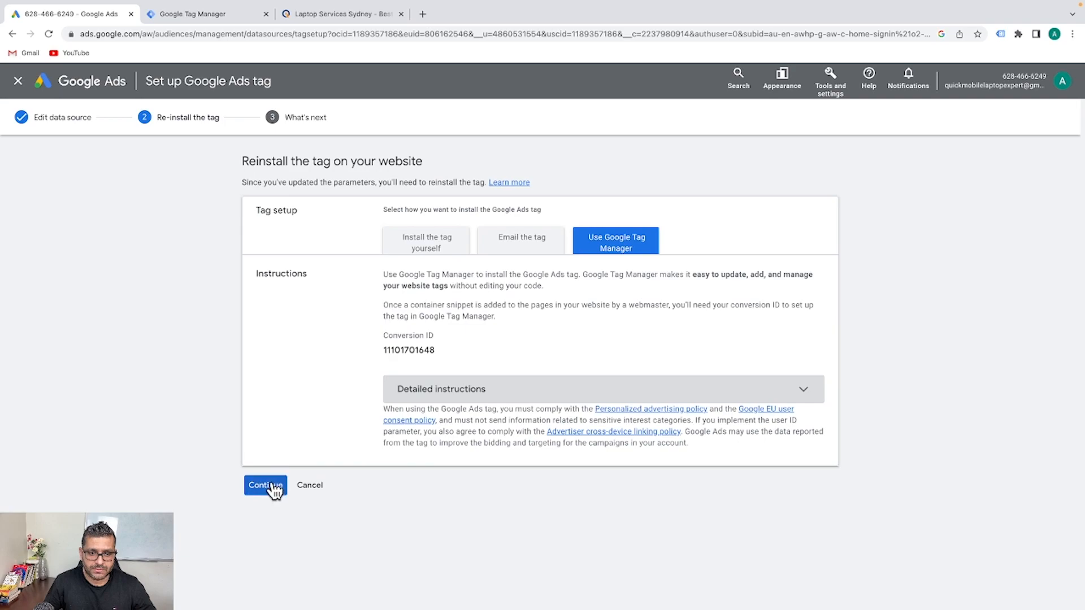
{"action": "left_click", "coordinate": [265, 484]}
Create a new GTM tag named Google Ads Remarketing Tag
{"action": "left_click", "coordinate": [192, 14]}
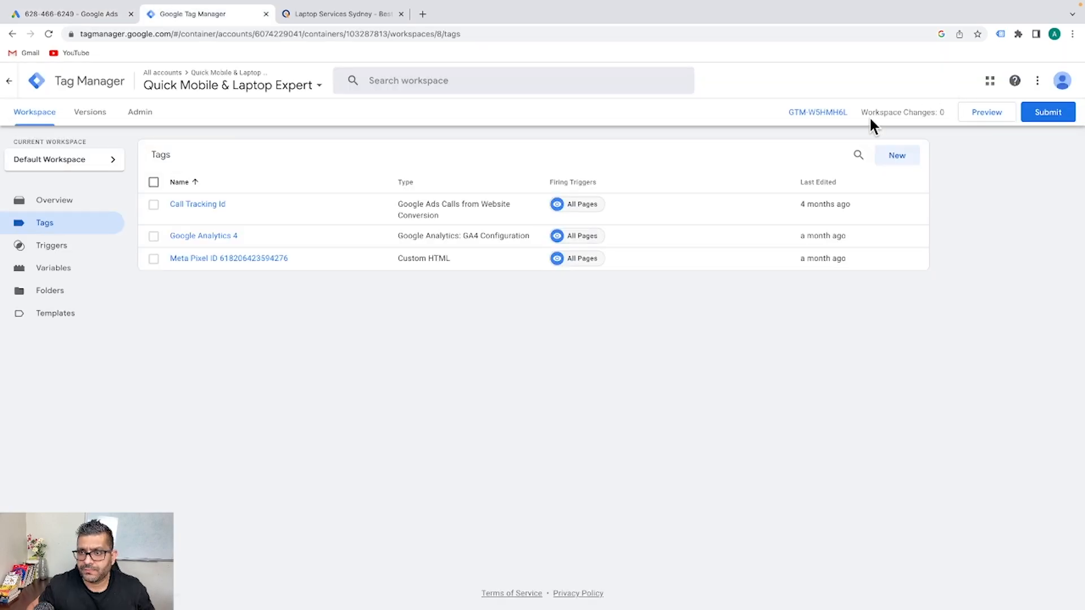
{"action": "left_click", "coordinate": [898, 163]}
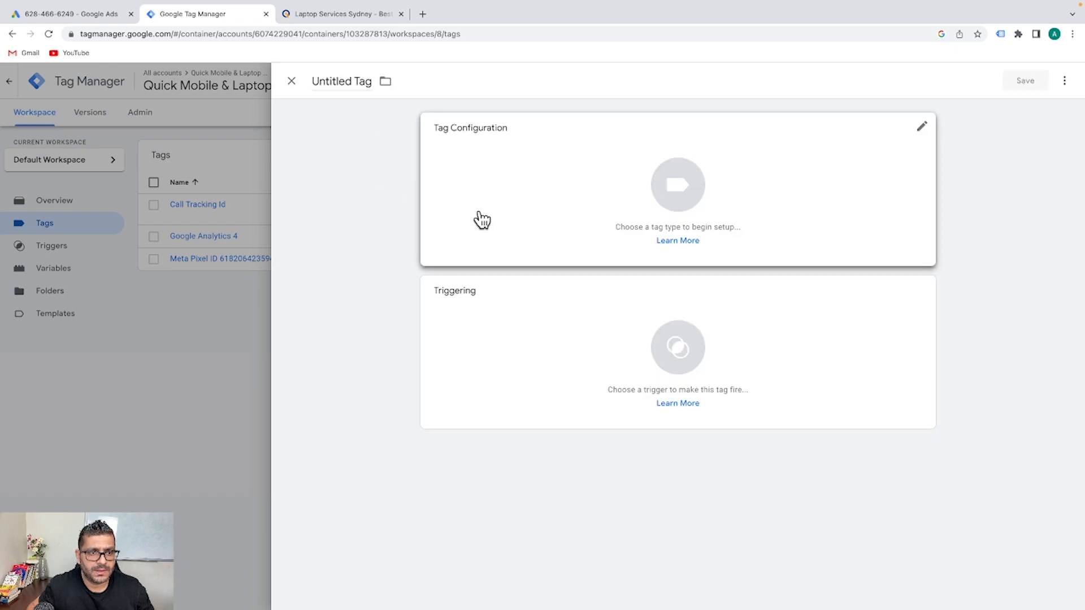
{"action": "left_click", "coordinate": [353, 81]}
{"action": "key", "text": "ctrl+a"}
{"action": "type", "text": "G"}
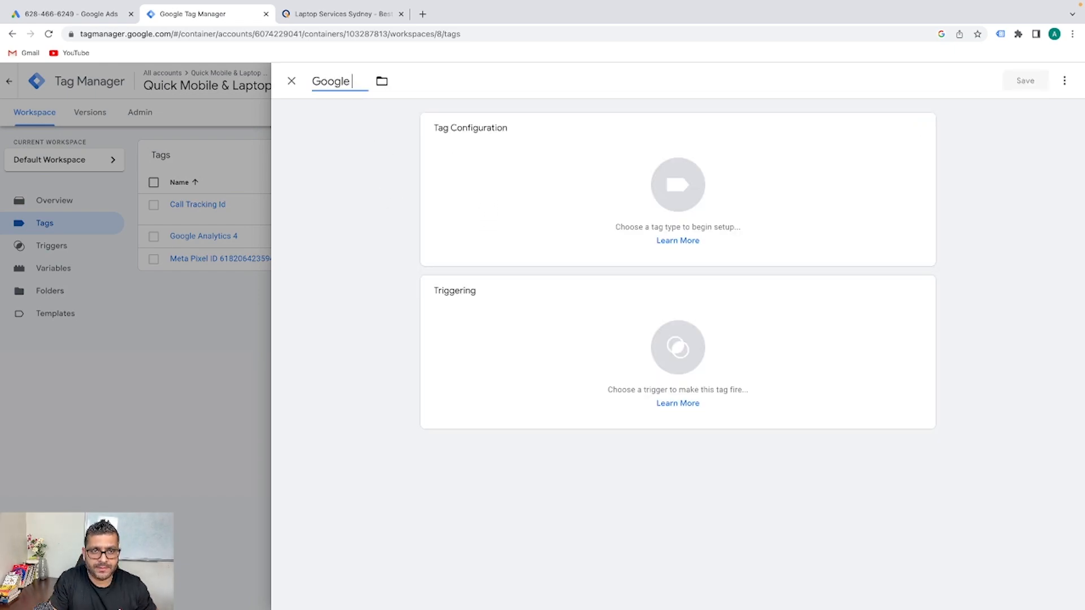
{"action": "type", "text": "oogle Ads Remarketing Tag"}
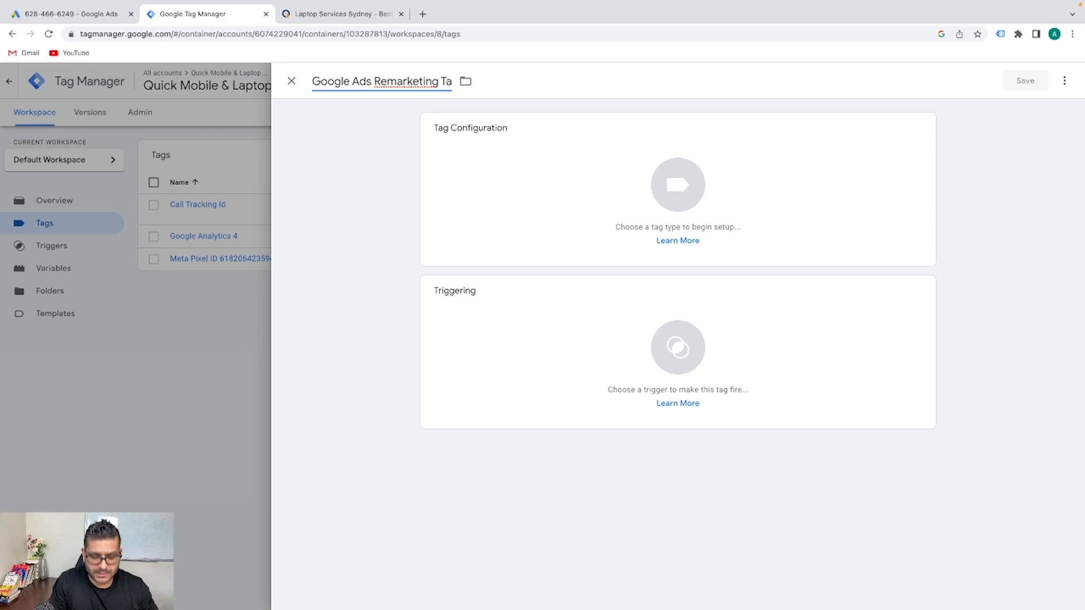
{"action": "left_click", "coordinate": [581, 202]}
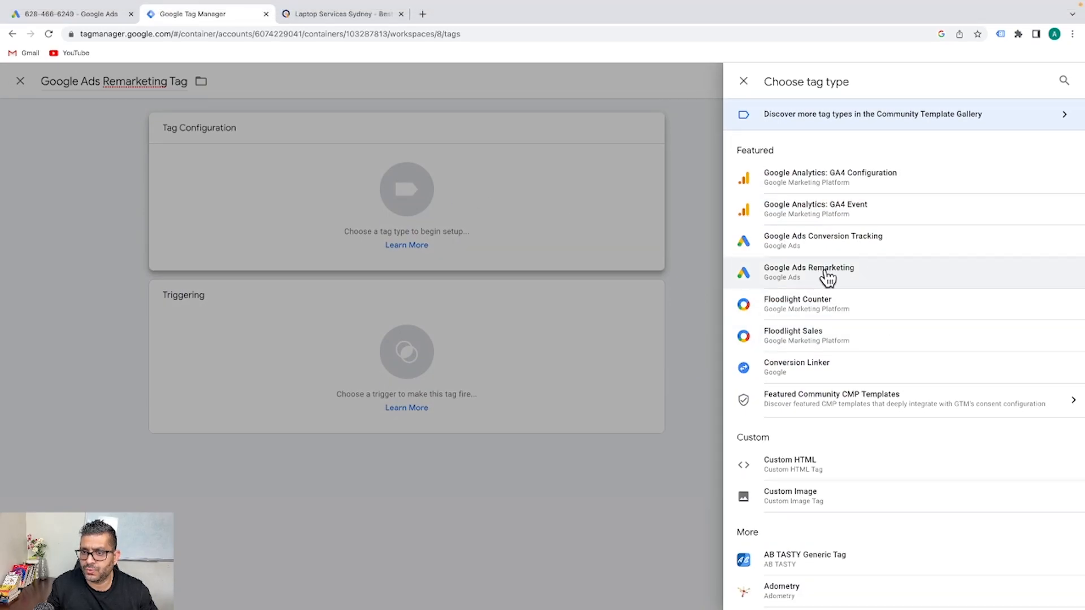
{"action": "left_click", "coordinate": [826, 276]}
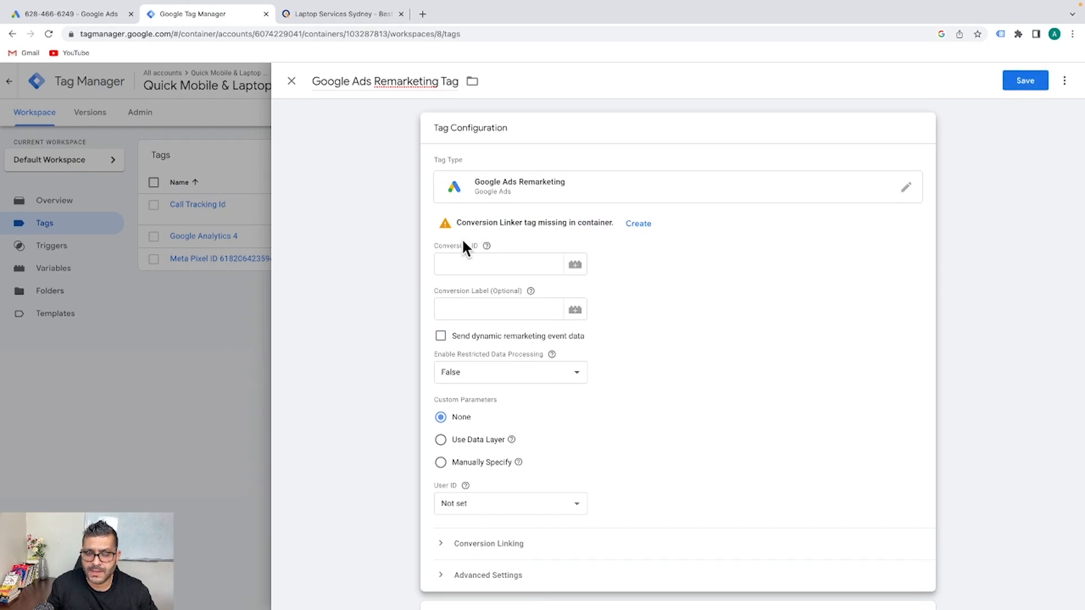
{"action": "left_click", "coordinate": [485, 264]}
{"action": "left_click", "coordinate": [656, 243]}
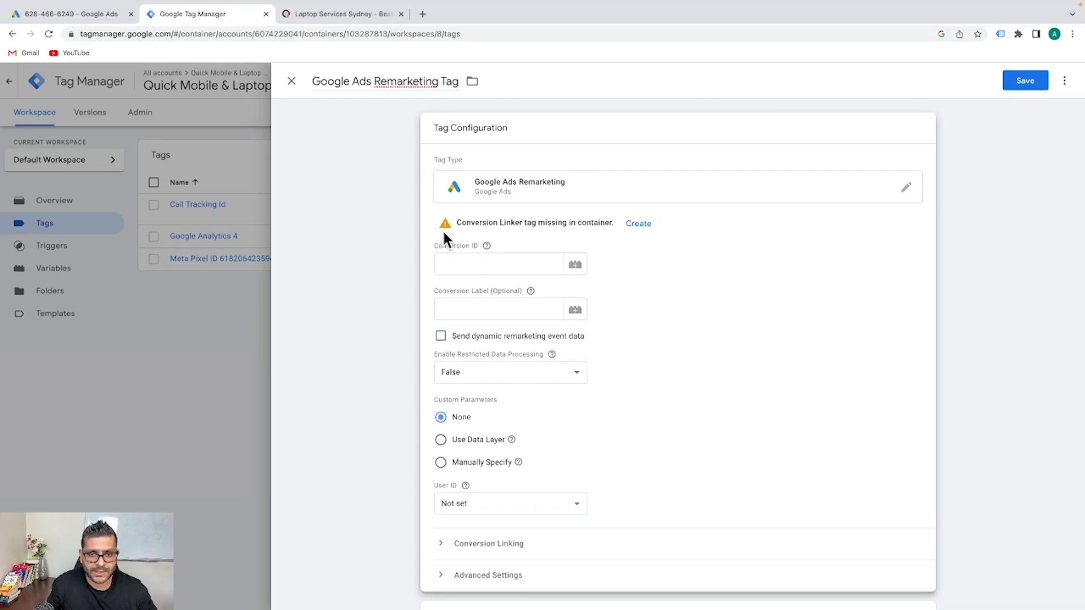
{"action": "left_click", "coordinate": [503, 263]}
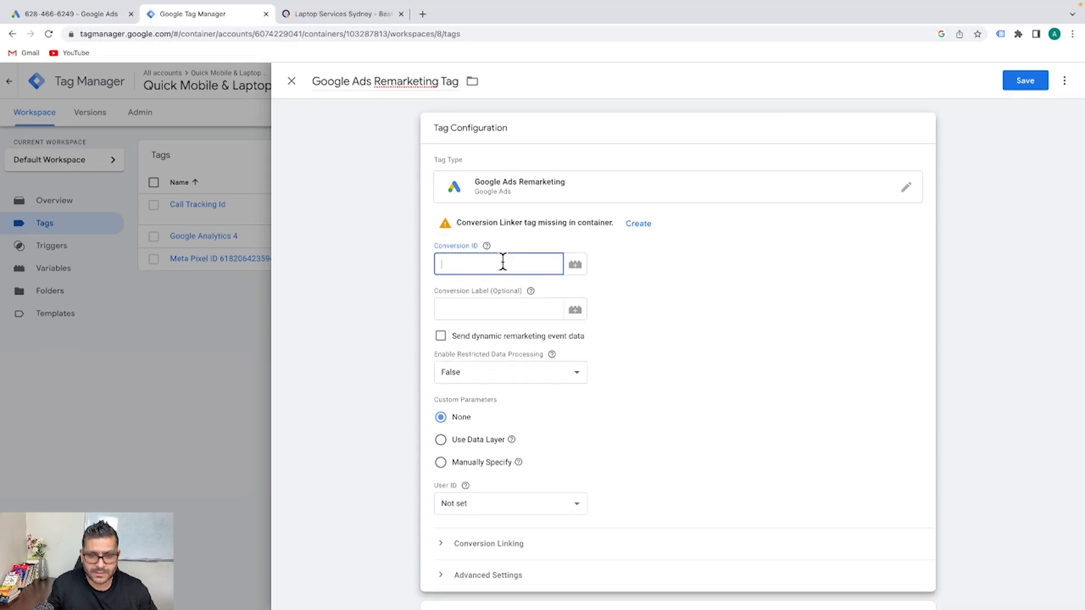
{"action": "key", "text": "ctrl+v"}
{"action": "left_click", "coordinate": [723, 270]}
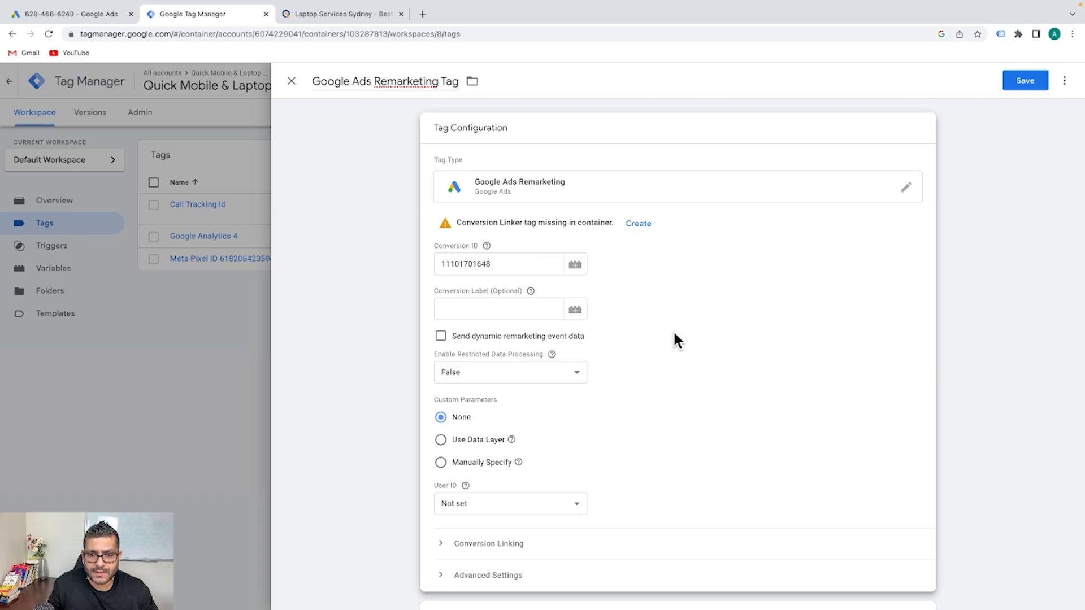
{"action": "scroll", "coordinate": [674, 329], "scroll_direction": "down", "scroll_amount": 1}
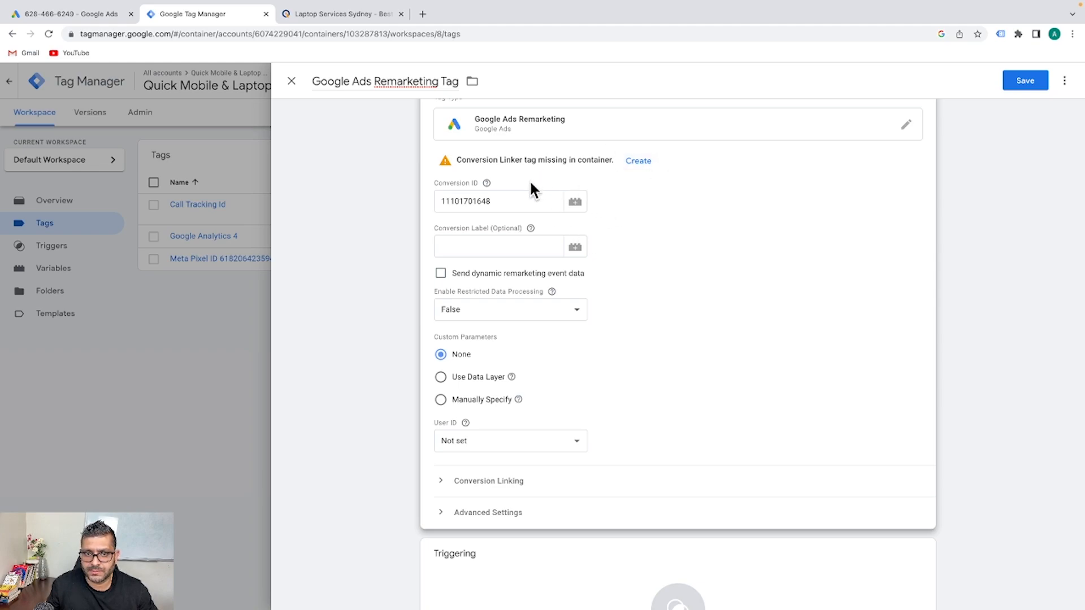
{"action": "scroll", "coordinate": [648, 247], "scroll_direction": "down", "scroll_amount": 2}
{"action": "scroll", "coordinate": [649, 248], "scroll_direction": "up", "scroll_amount": 2}
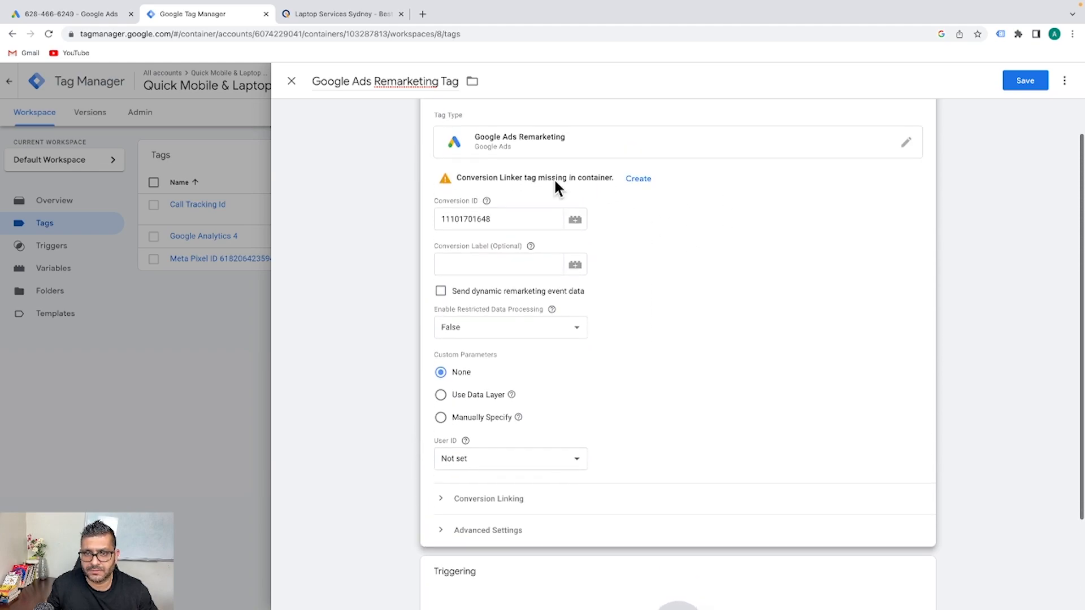
{"action": "scroll", "coordinate": [676, 245], "scroll_direction": "down", "scroll_amount": 2}
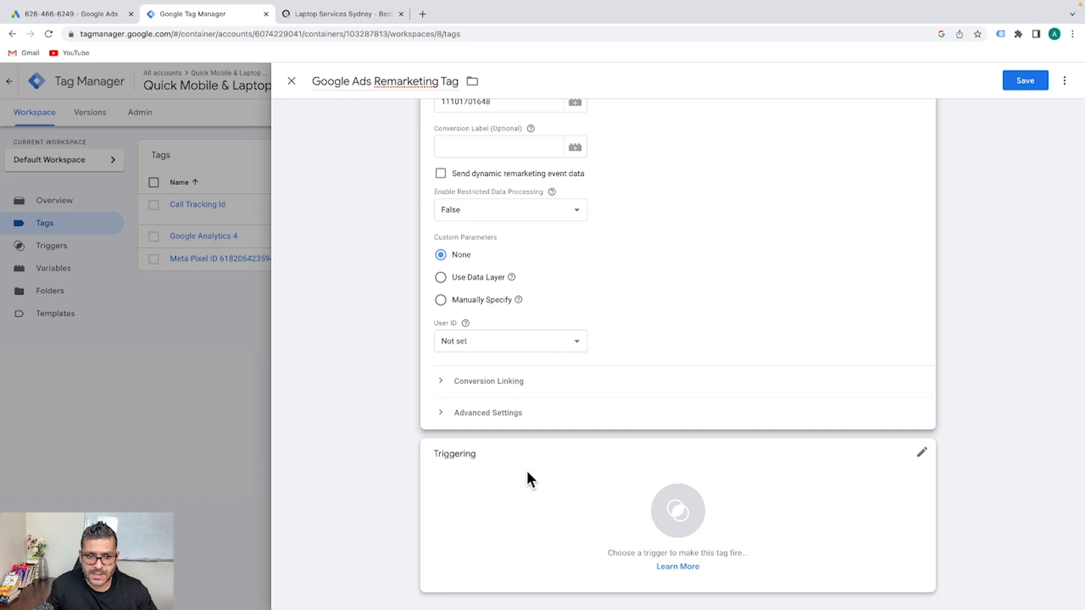
Fire the remarketing tag on All Pages, save it, and launch container Preview
{"action": "left_click", "coordinate": [523, 496]}
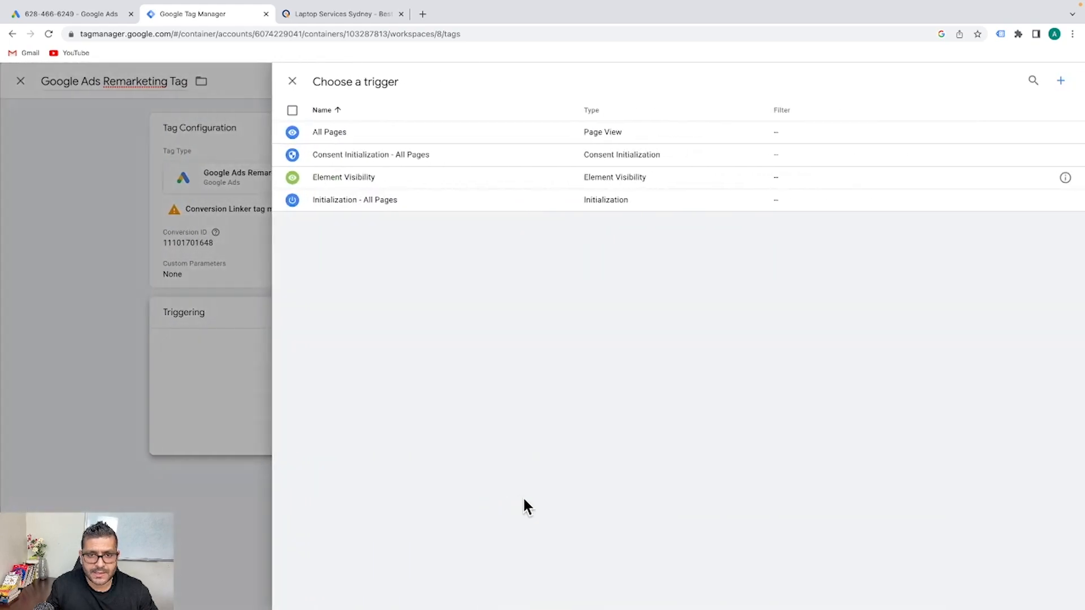
{"action": "left_click", "coordinate": [331, 136]}
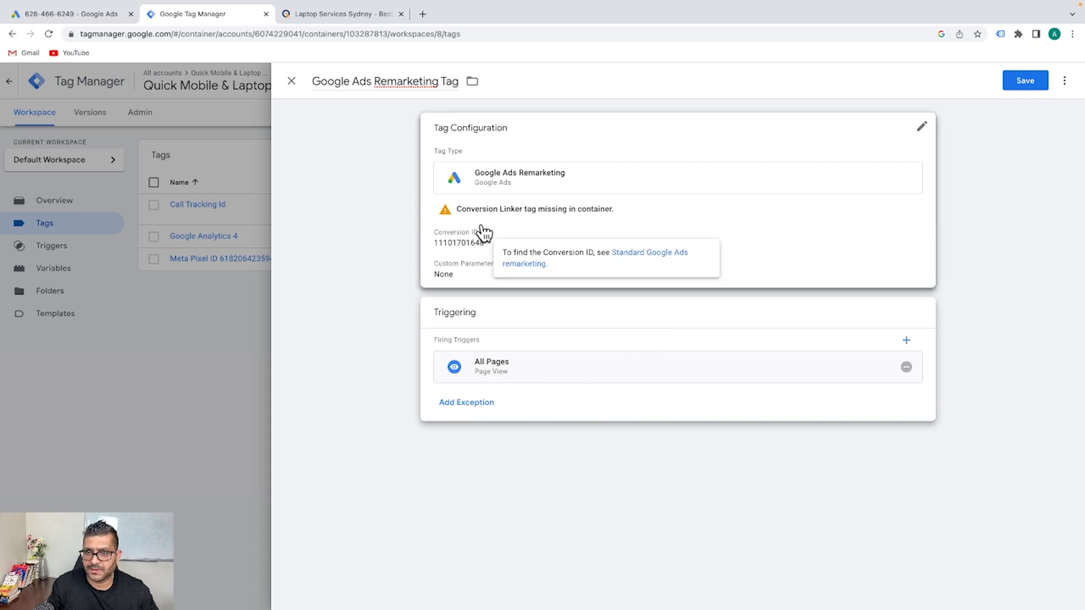
{"action": "left_click", "coordinate": [1028, 75]}
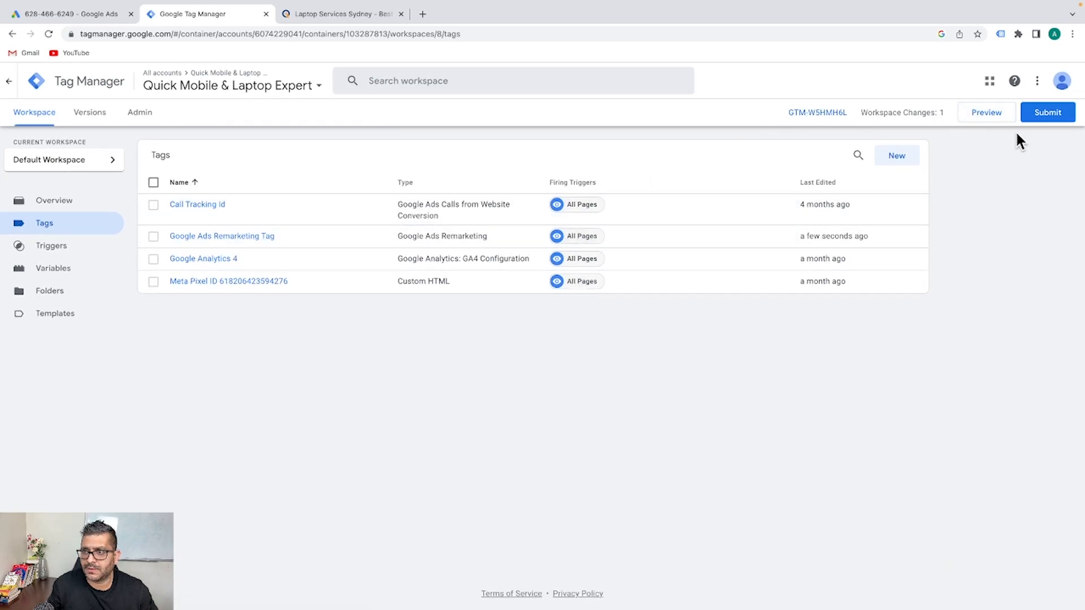
{"action": "left_click", "coordinate": [996, 114]}
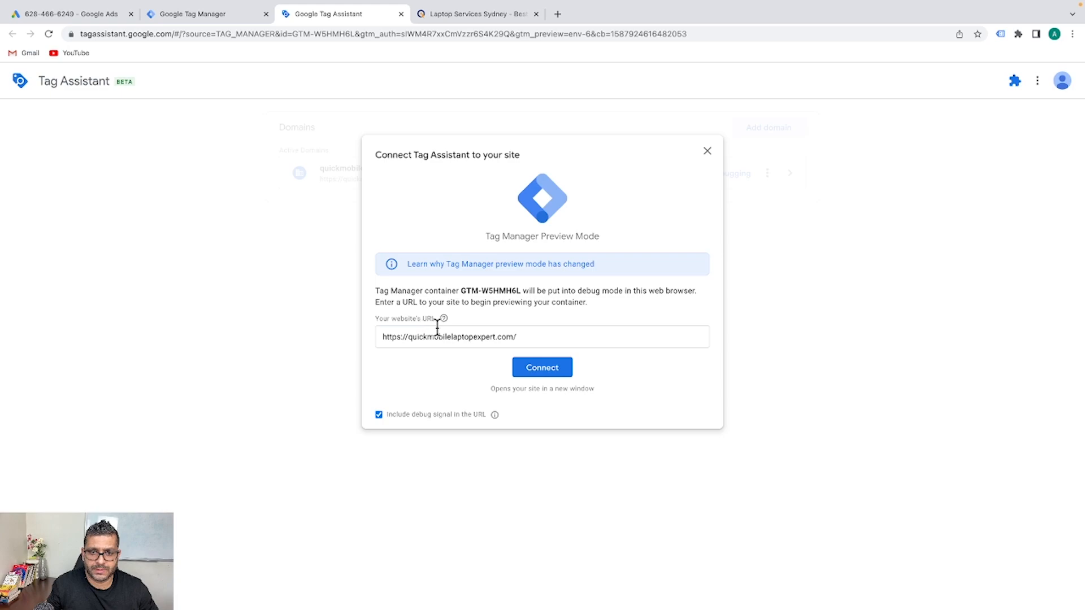
Connect preview to quickmobilelaptopexpert.com, confirm the Remarketing Tag fired, and return to Tag Manager
{"action": "left_click", "coordinate": [537, 368]}
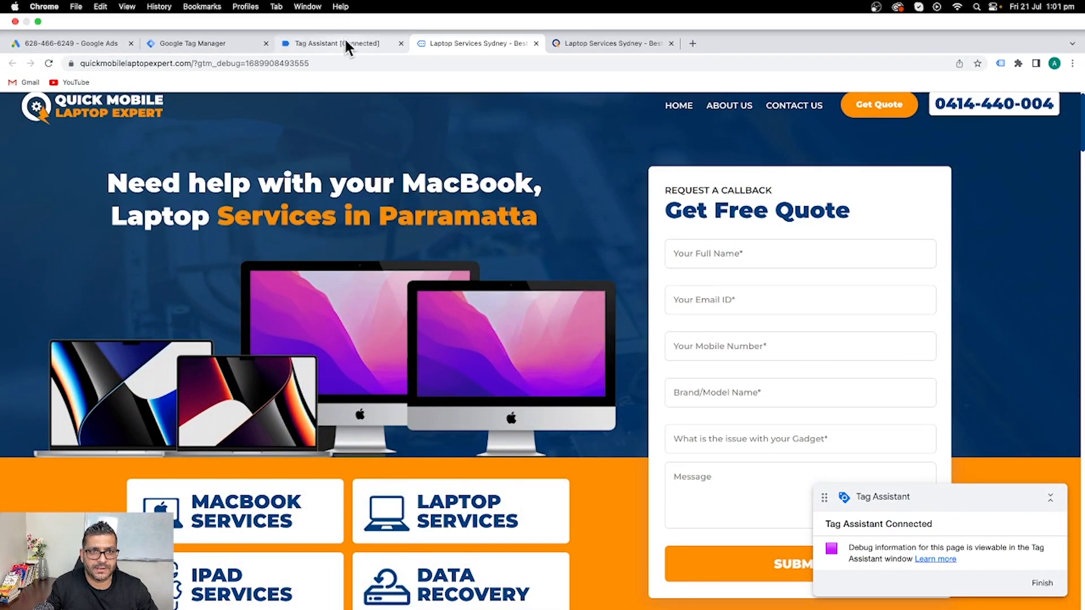
{"action": "left_click", "coordinate": [339, 14]}
{"action": "left_click", "coordinate": [535, 282]}
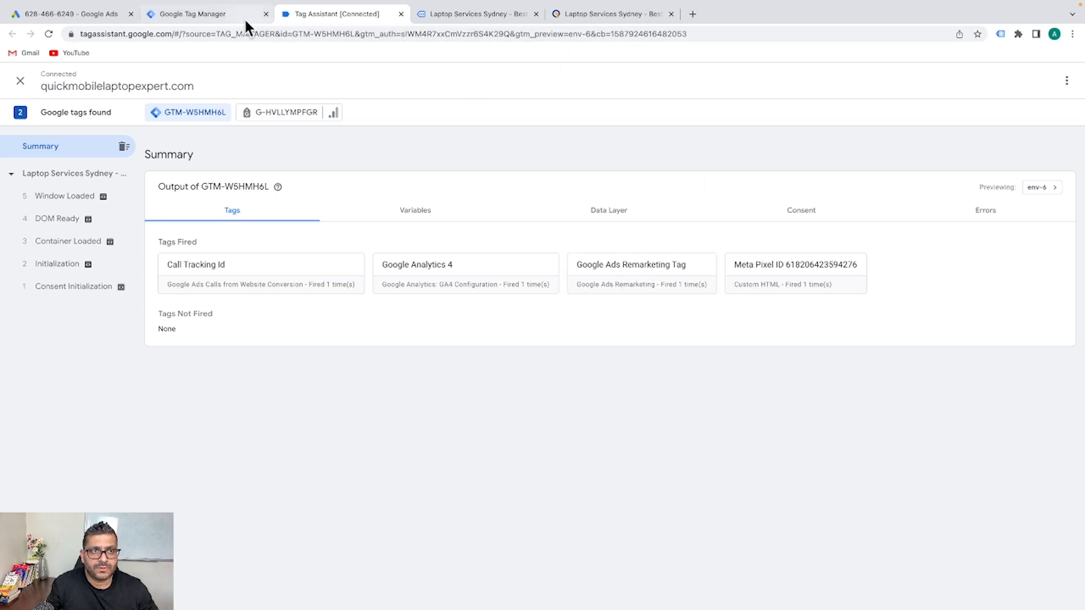
{"action": "left_click", "coordinate": [195, 15]}
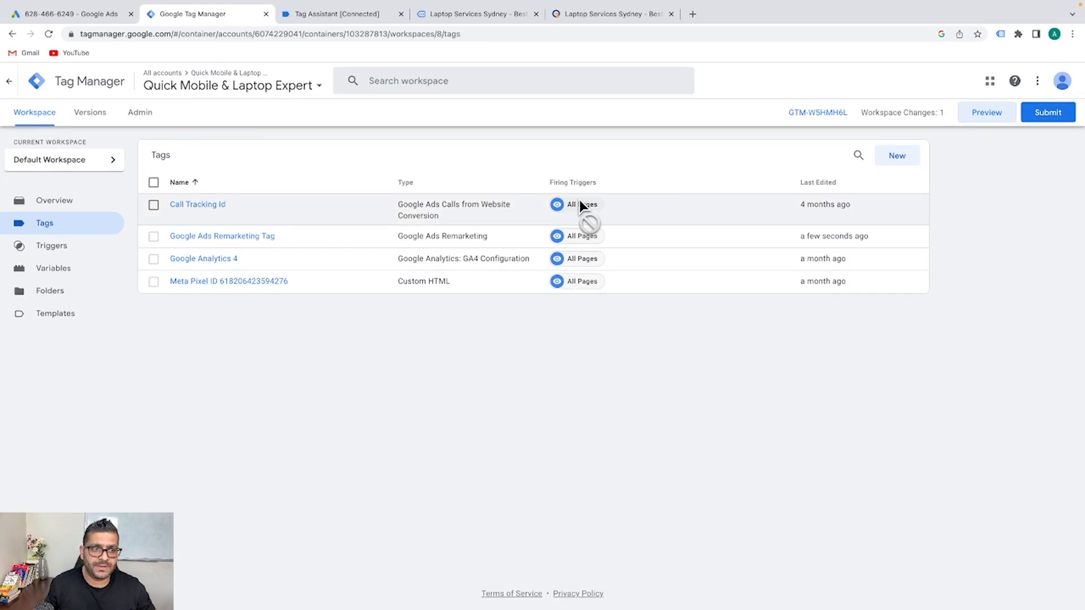
Publish Version 8 with name and description 'Google ads remarketing Tag added'
{"action": "left_click", "coordinate": [1049, 117]}
{"action": "left_click", "coordinate": [506, 249]}
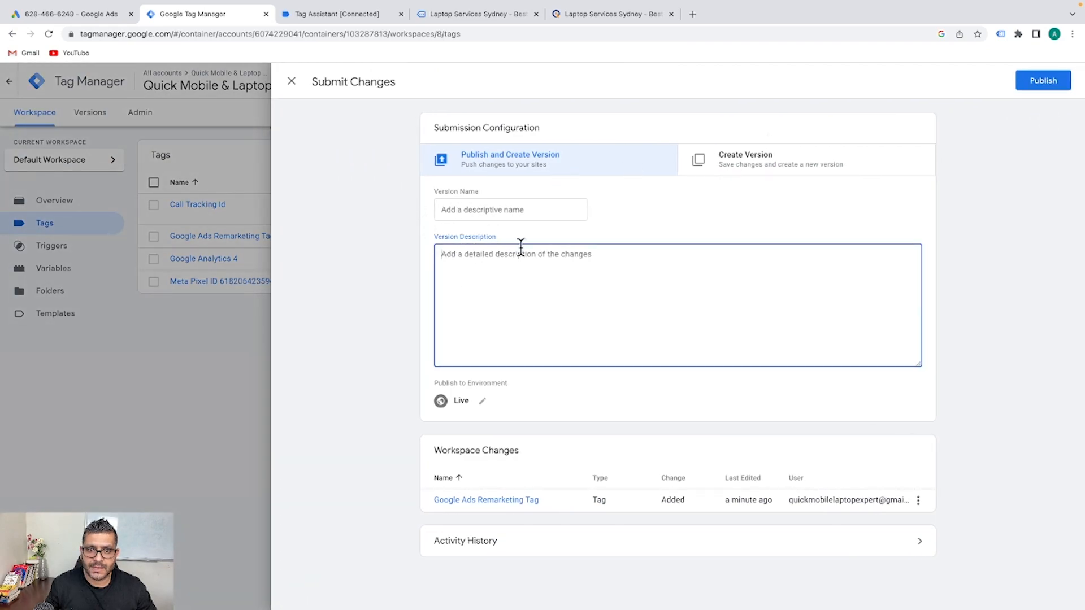
{"action": "left_click", "coordinate": [492, 212]}
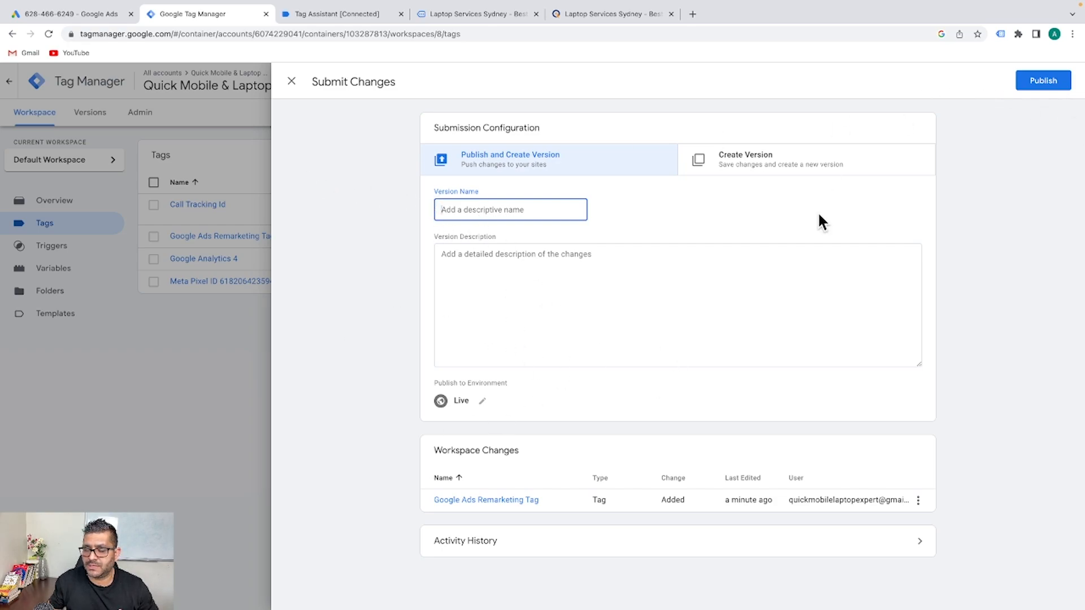
{"action": "type", "text": "Googl"}
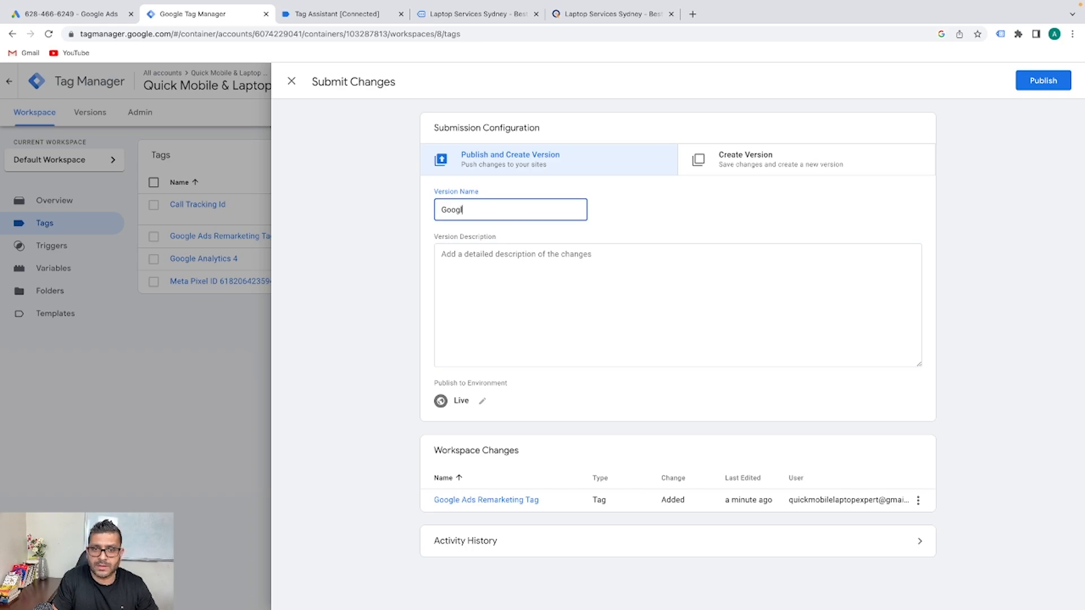
{"action": "type", "text": "e ads re"}
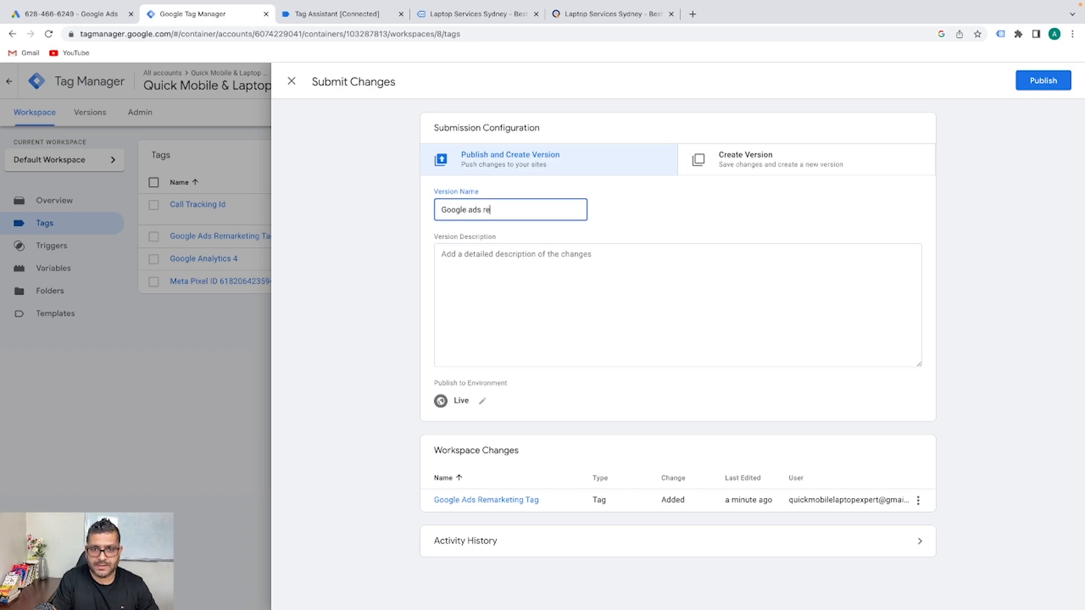
{"action": "type", "text": "marketing "}
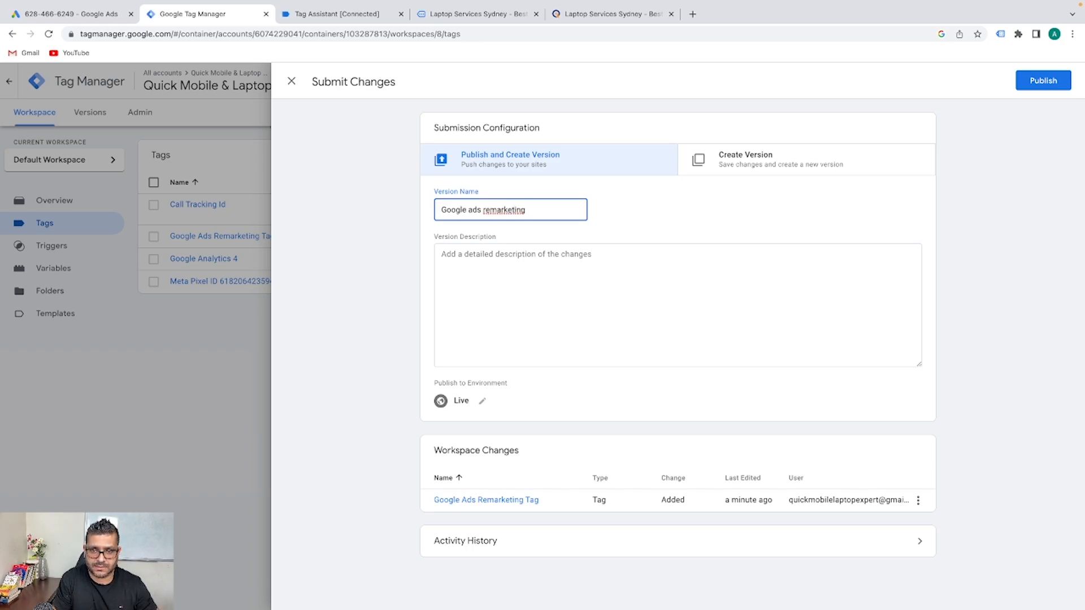
{"action": "type", "text": "Tag added"}
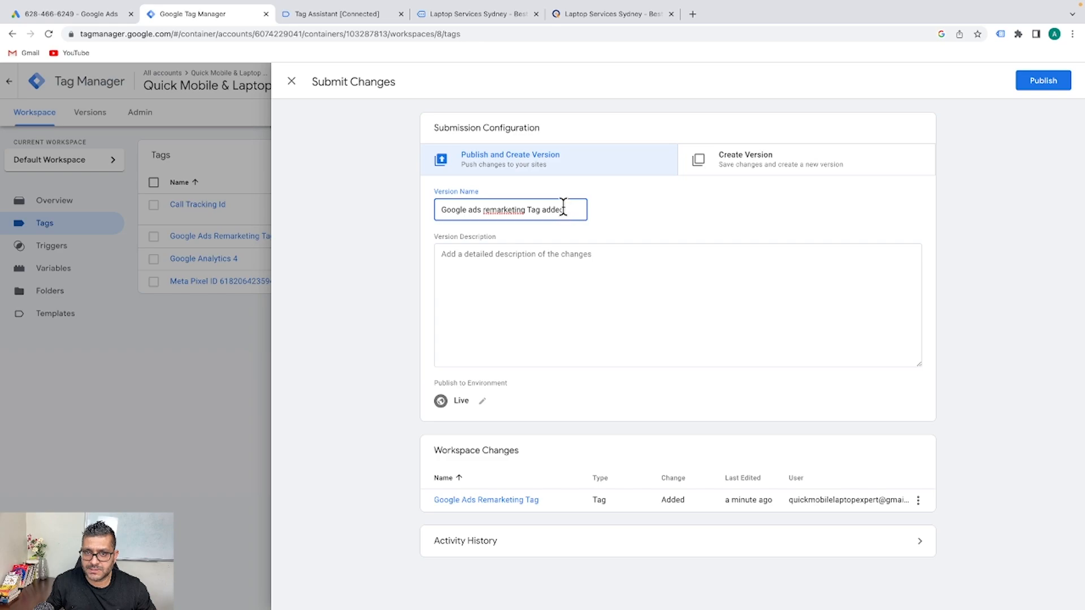
{"action": "left_click_drag", "start_coordinate": [569, 208], "coordinate": [436, 204]}
{"action": "key", "text": "ctrl+c"}
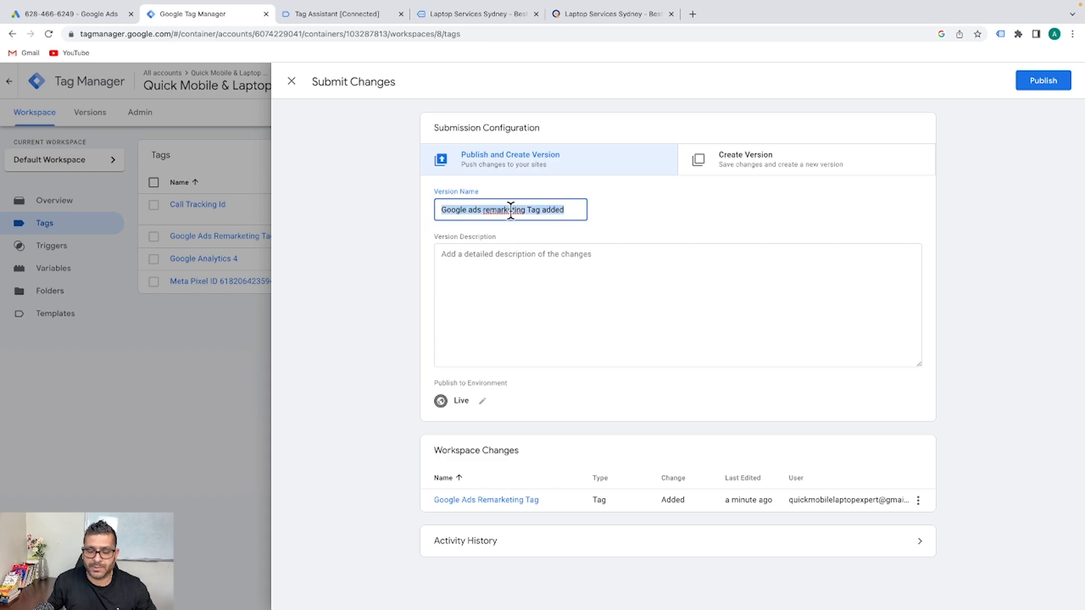
{"action": "left_click", "coordinate": [516, 275]}
{"action": "key", "text": "ctrl+v"}
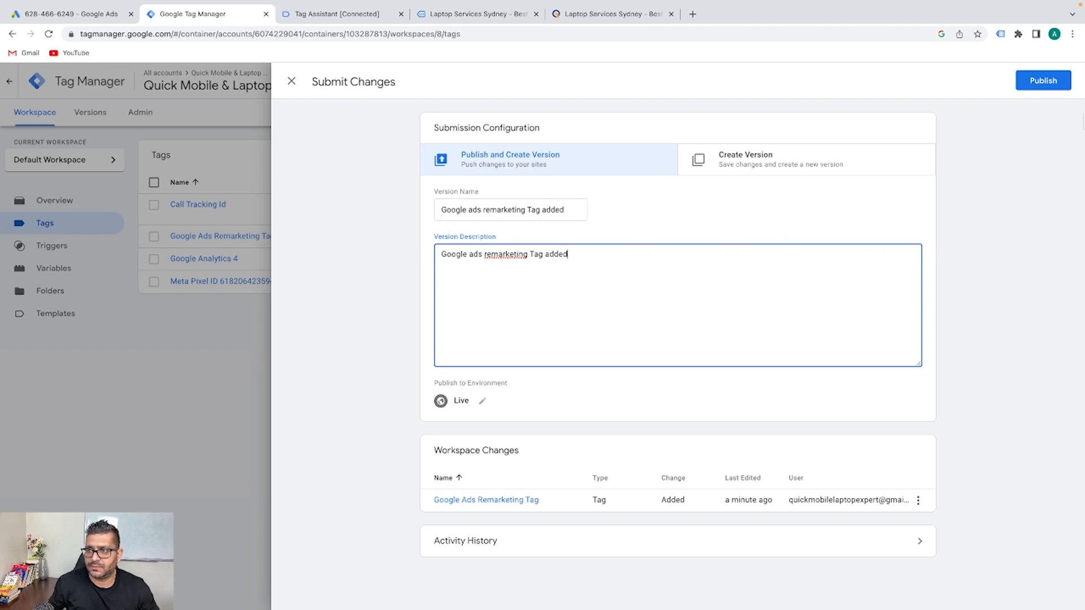
{"action": "left_click", "coordinate": [1039, 82]}
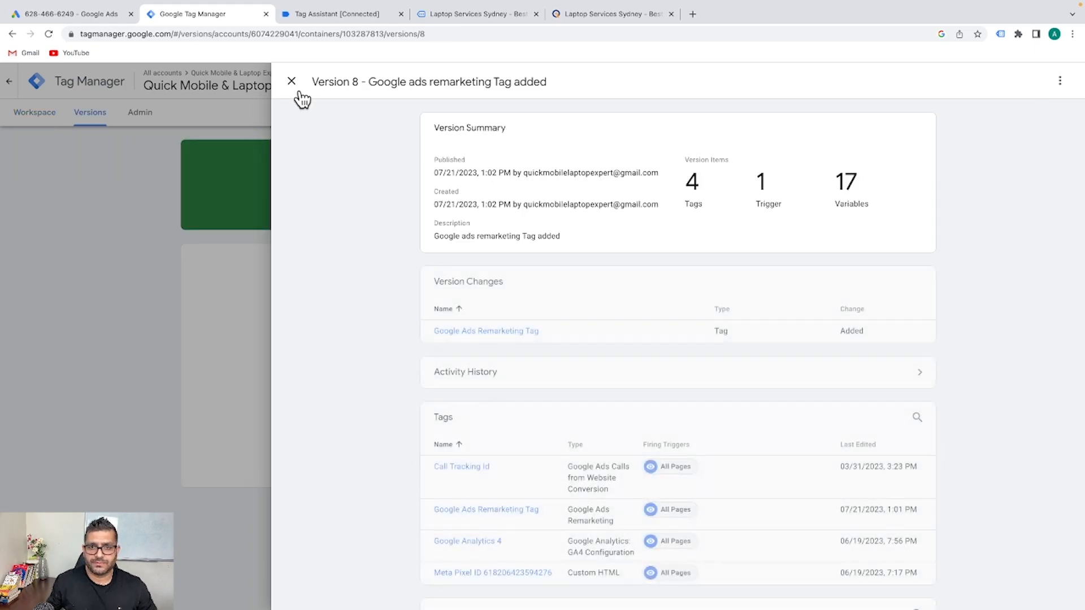
{"action": "left_click", "coordinate": [292, 82]}
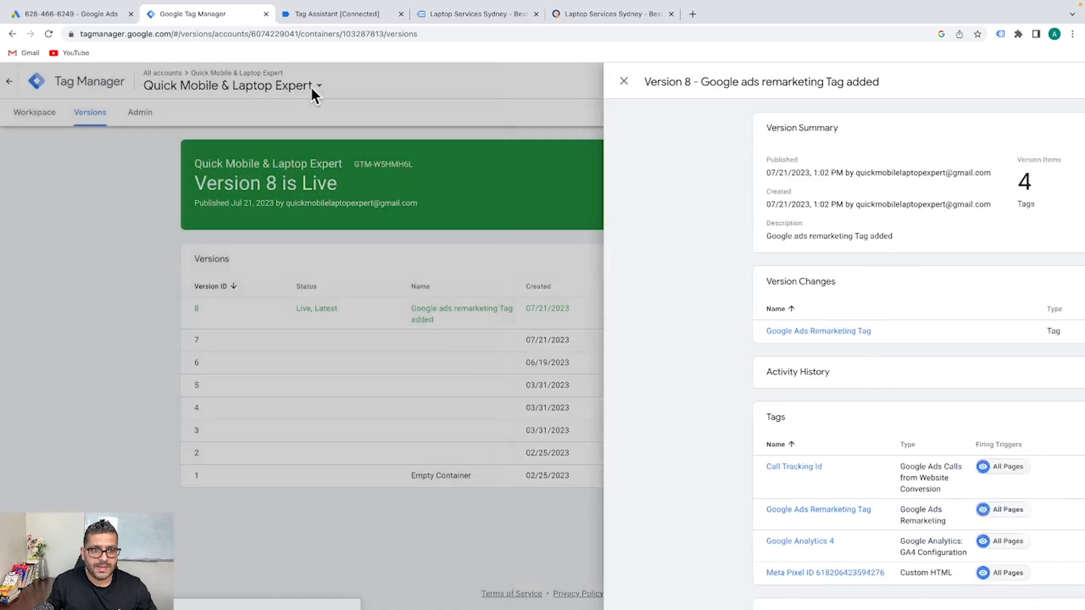
Create a new tag named 'GA- Conversation-Linker'
{"action": "left_click", "coordinate": [45, 115]}
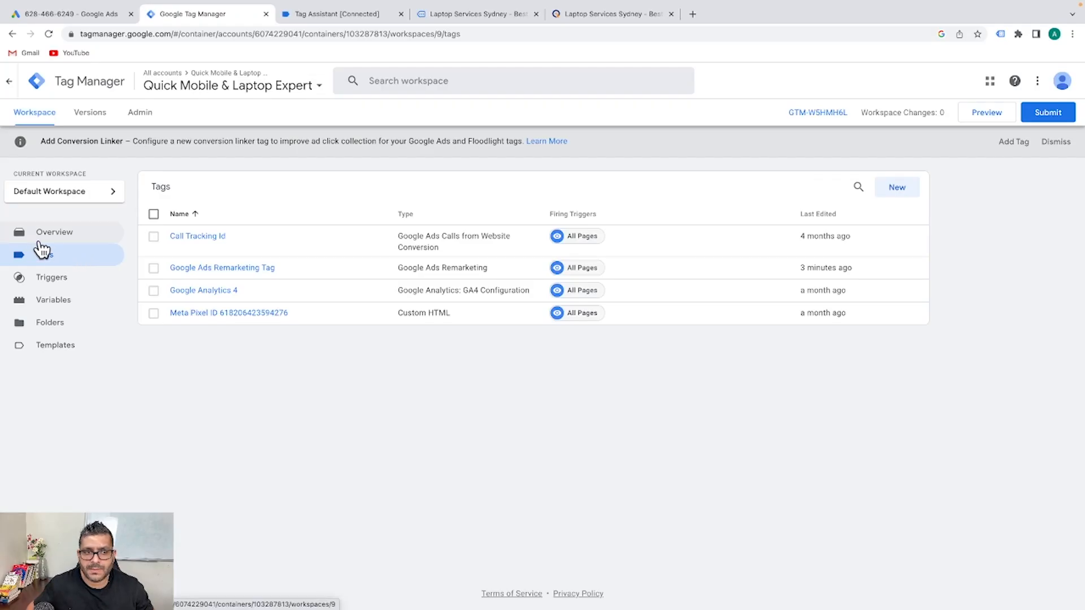
{"action": "left_click", "coordinate": [906, 191]}
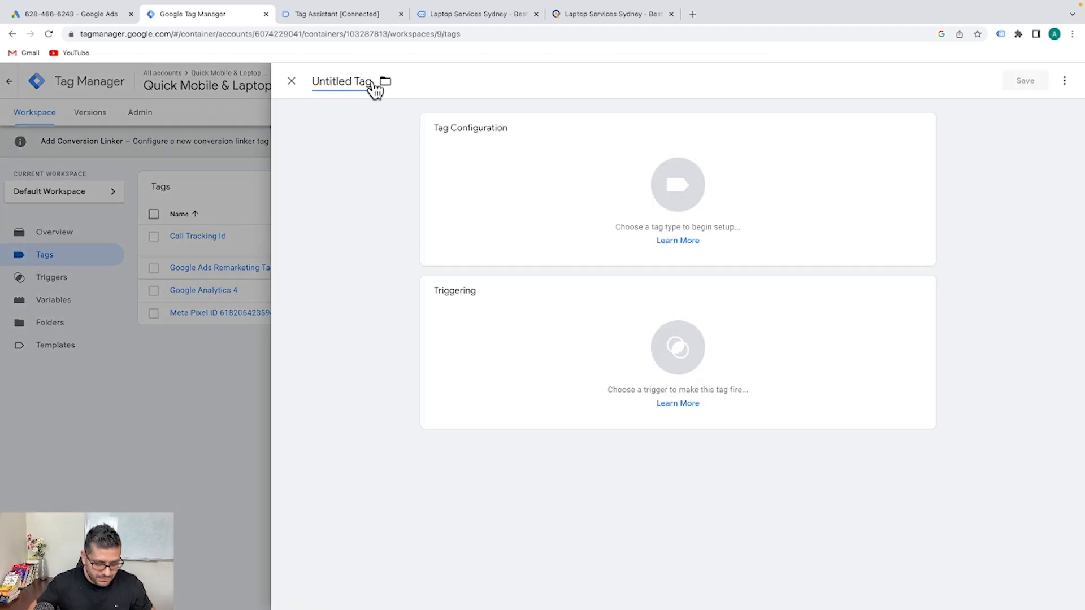
{"action": "left_click", "coordinate": [373, 86]}
{"action": "type", "text": "Ga"}
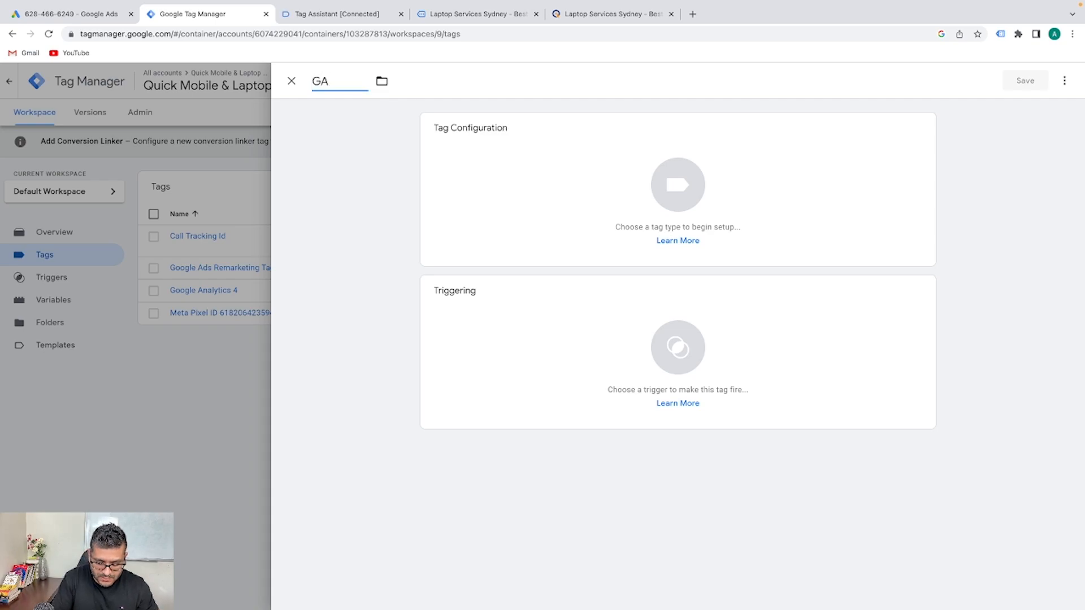
{"action": "type", "text": "-Conversati"}
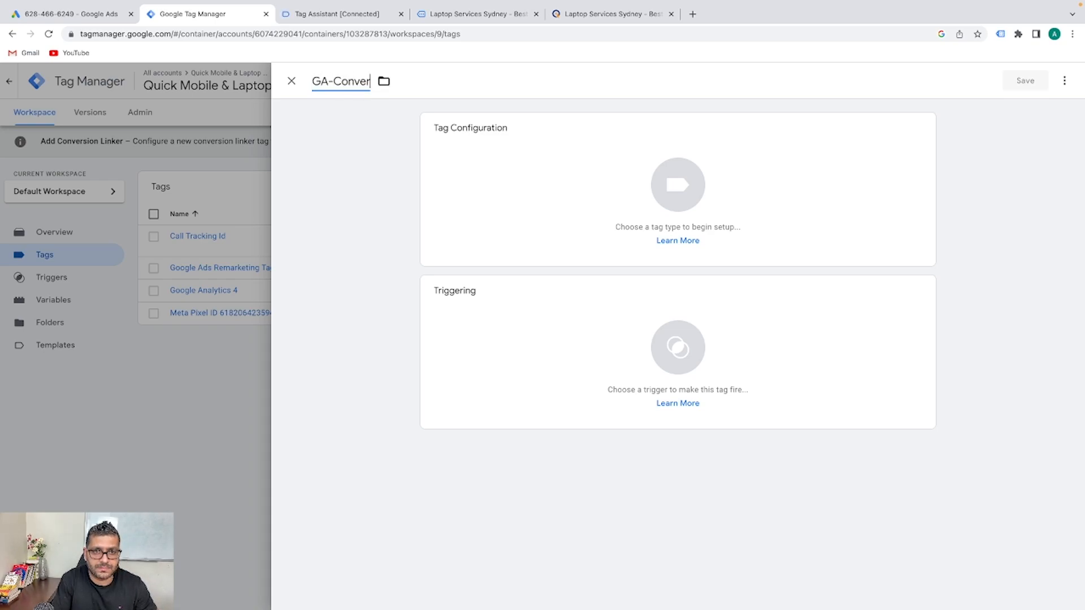
{"action": "type", "text": "o"}
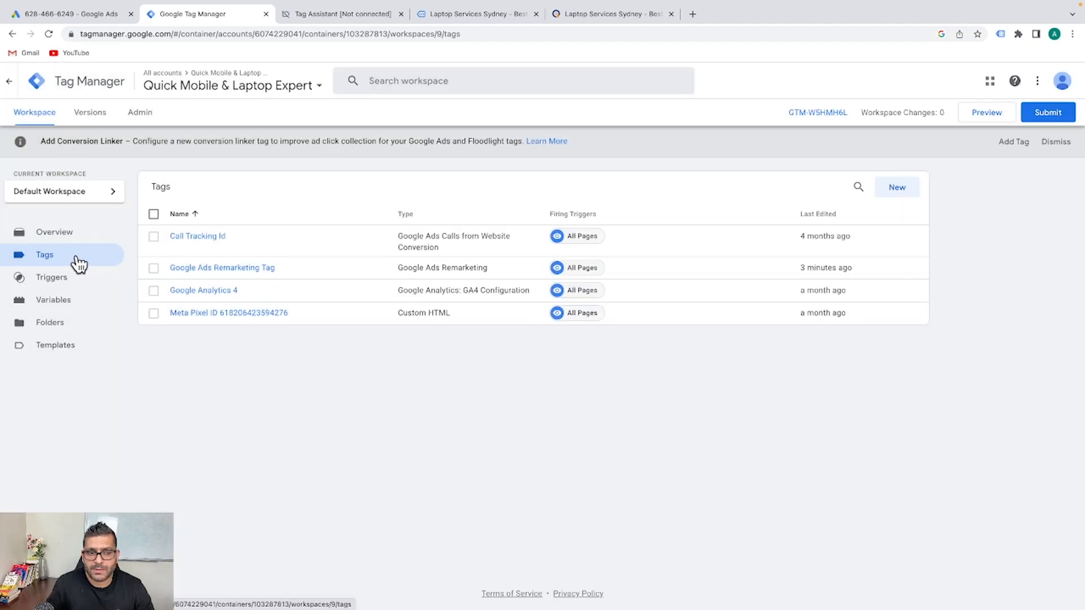
{"action": "left_click", "coordinate": [900, 188]}
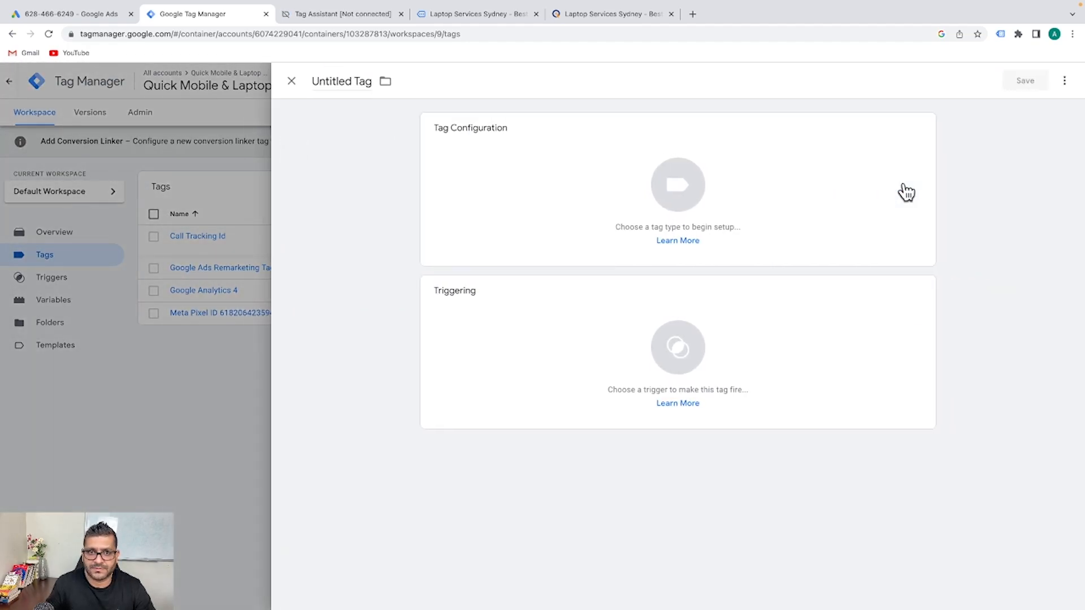
{"action": "left_click", "coordinate": [355, 82]}
{"action": "type", "text": "GA-"}
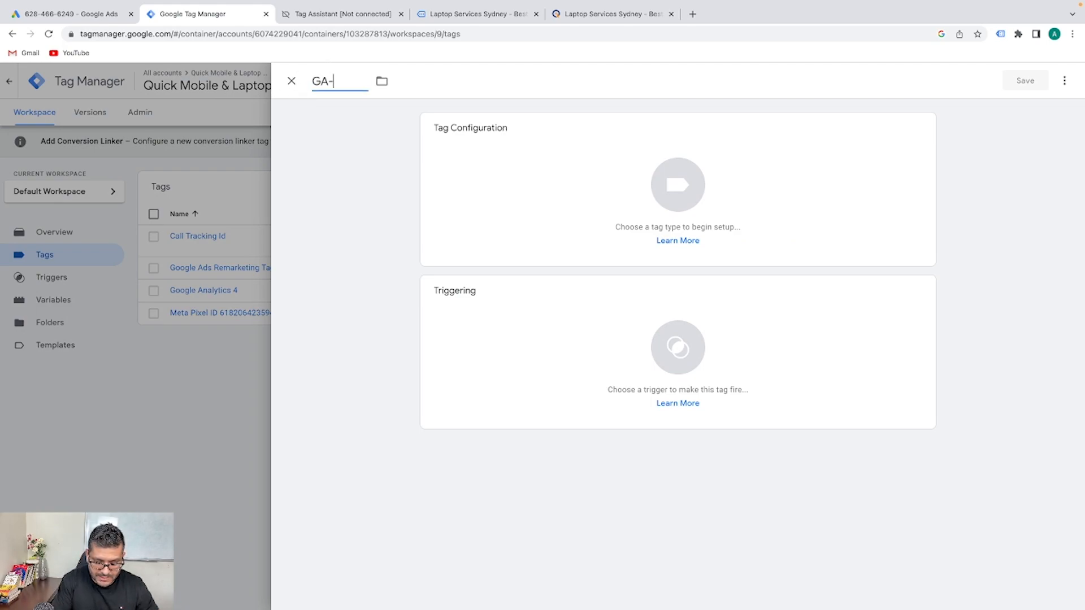
{"action": "type", "text": " Conversation"}
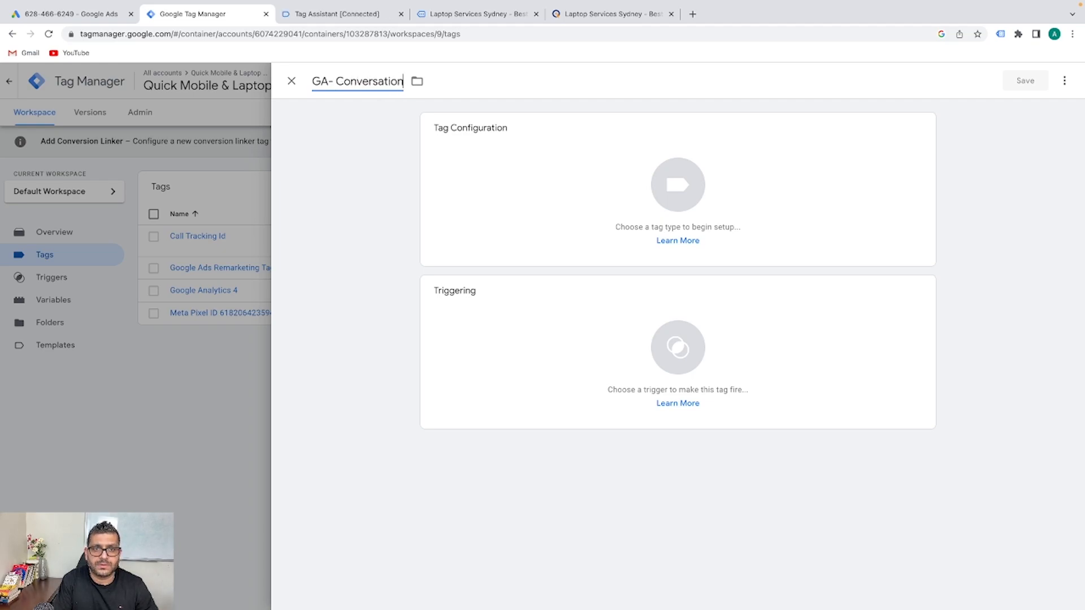
{"action": "type", "text": " -Linker"}
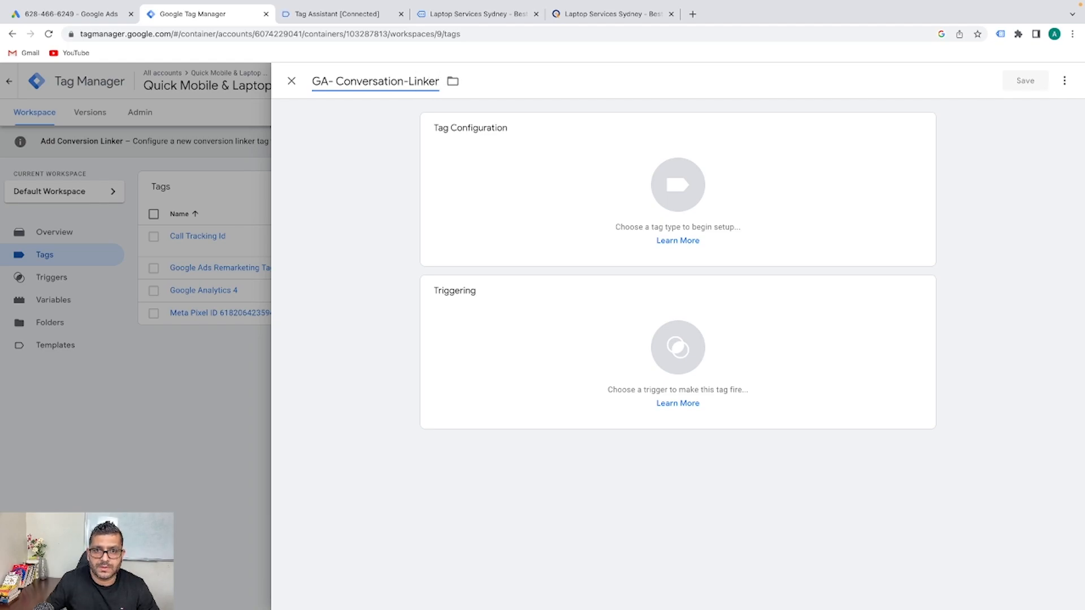
Make it a Conversion Linker tag firing on All Pages and save it
{"action": "left_click", "coordinate": [452, 140]}
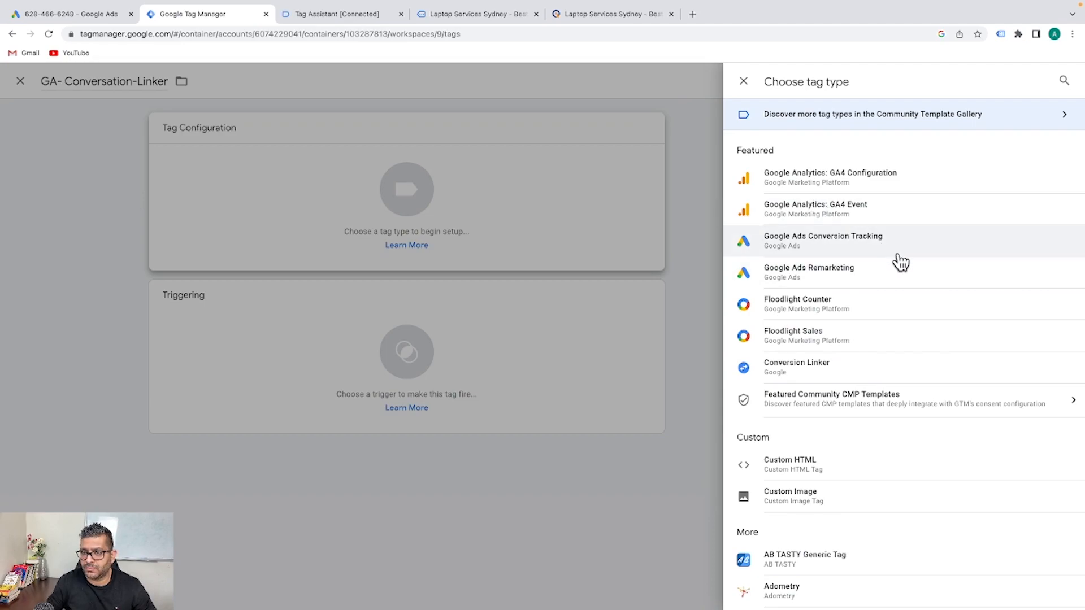
{"action": "scroll", "coordinate": [901, 263], "scroll_direction": "down", "scroll_amount": 5}
{"action": "left_click", "coordinate": [1063, 80]}
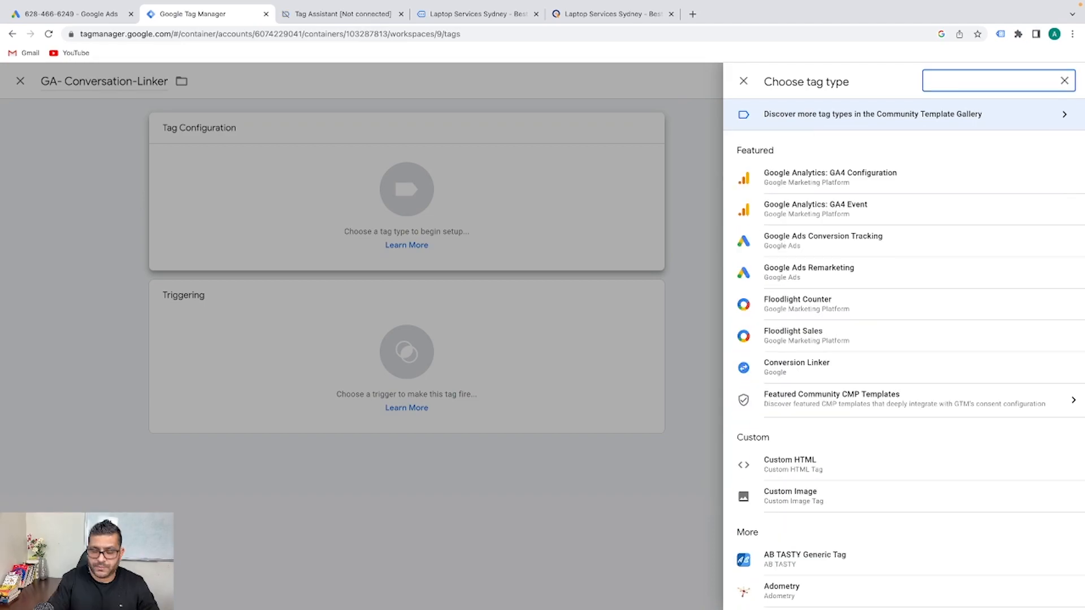
{"action": "type", "text": "Con"}
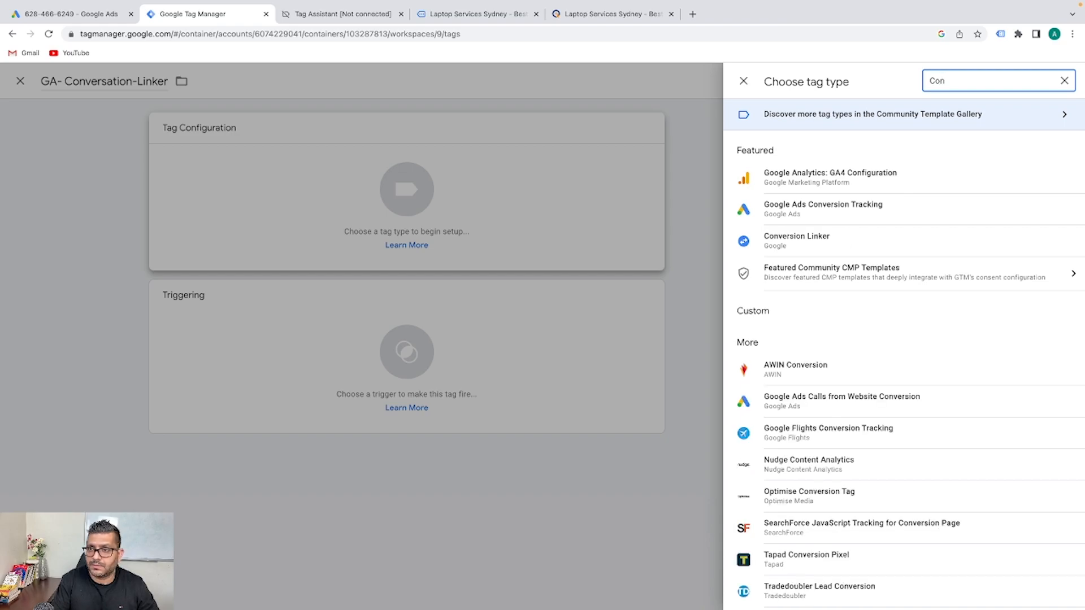
{"action": "type", "text": "ver"}
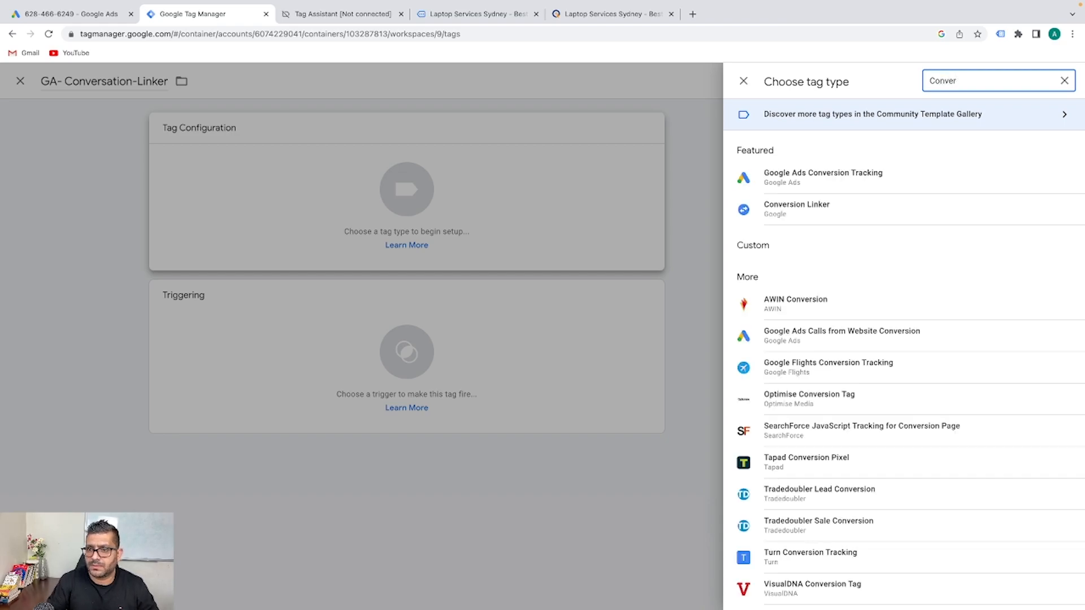
{"action": "left_click", "coordinate": [799, 215]}
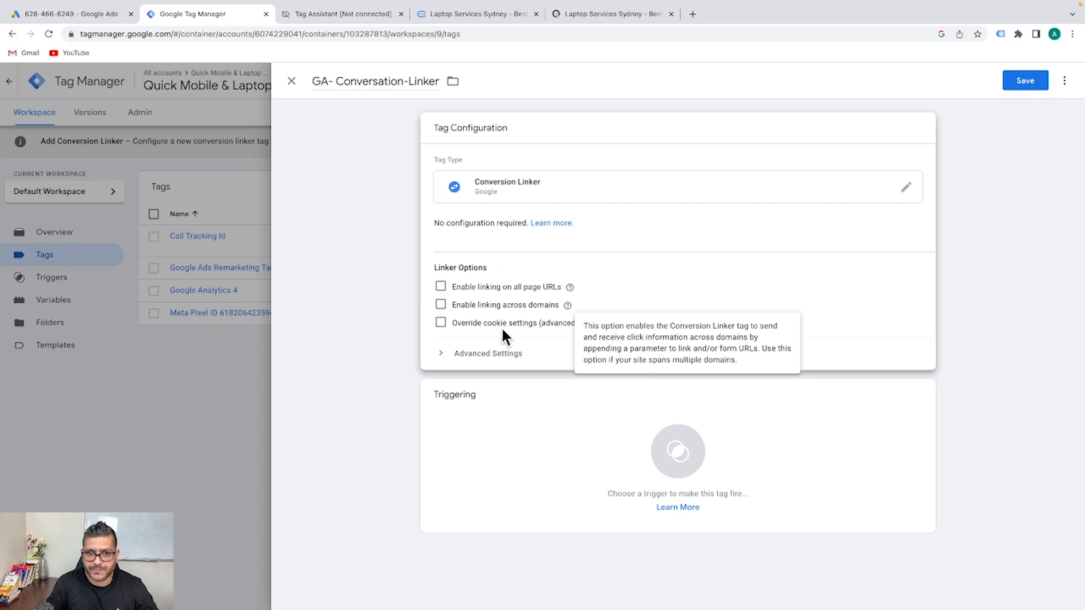
{"action": "left_click", "coordinate": [485, 355]}
{"action": "scroll", "coordinate": [653, 313], "scroll_direction": "down", "scroll_amount": 3}
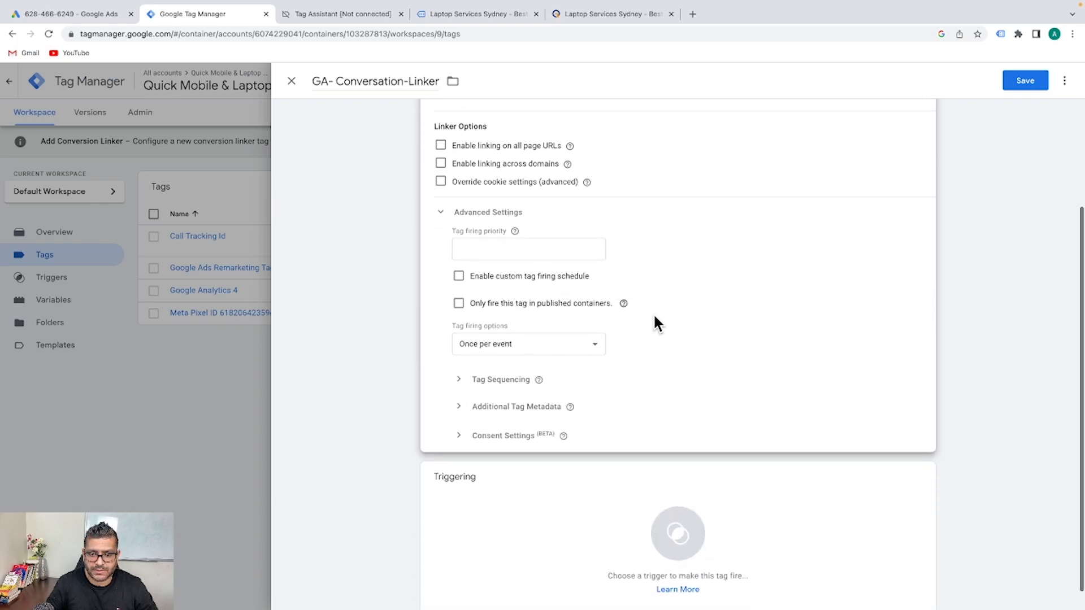
{"action": "left_click", "coordinate": [481, 504]}
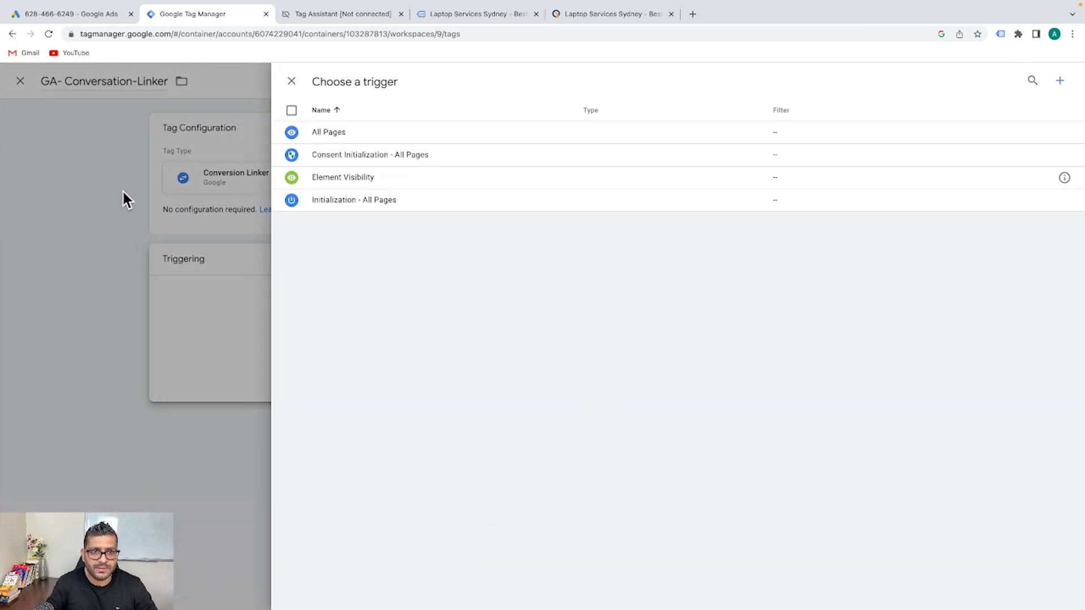
{"action": "left_click", "coordinate": [356, 139]}
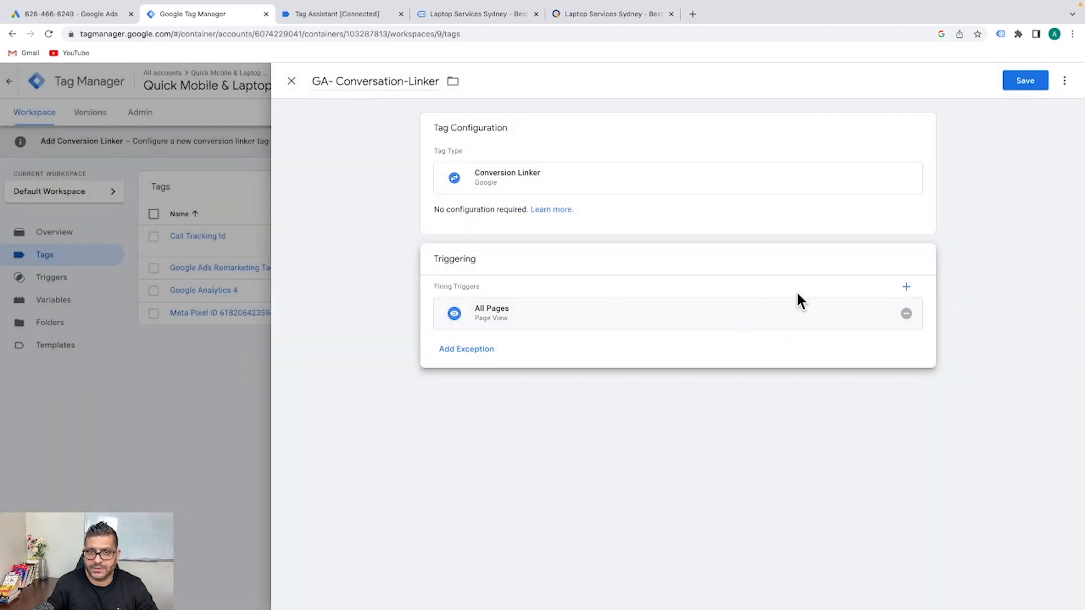
{"action": "left_click", "coordinate": [1025, 80]}
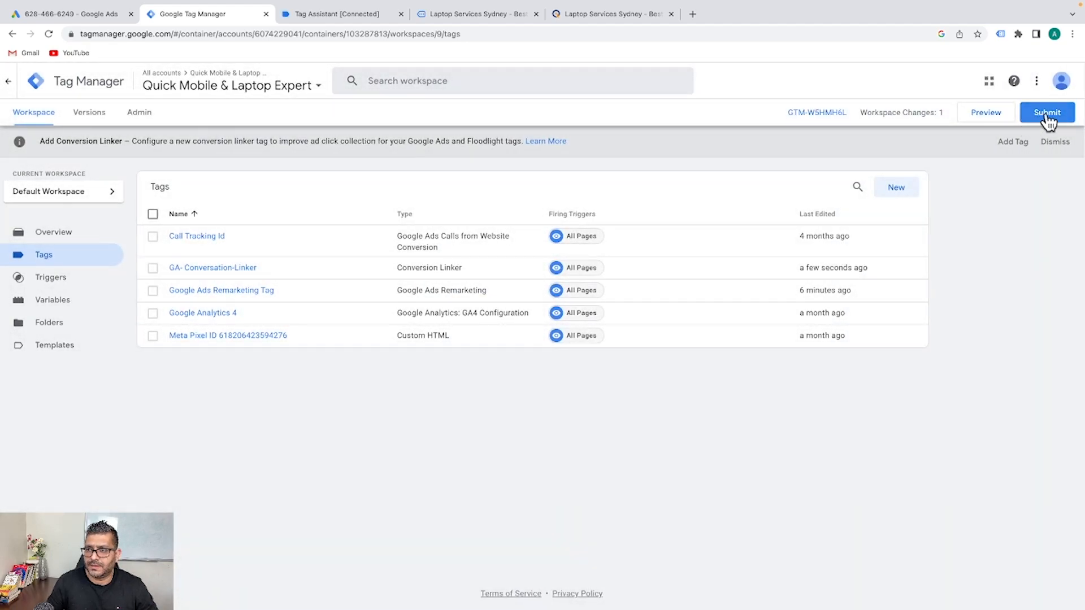
Publish Version 9 named 'Conversation Linker added' and go back to the workspace overview
{"action": "left_click", "coordinate": [1047, 116]}
{"action": "left_click", "coordinate": [576, 218]}
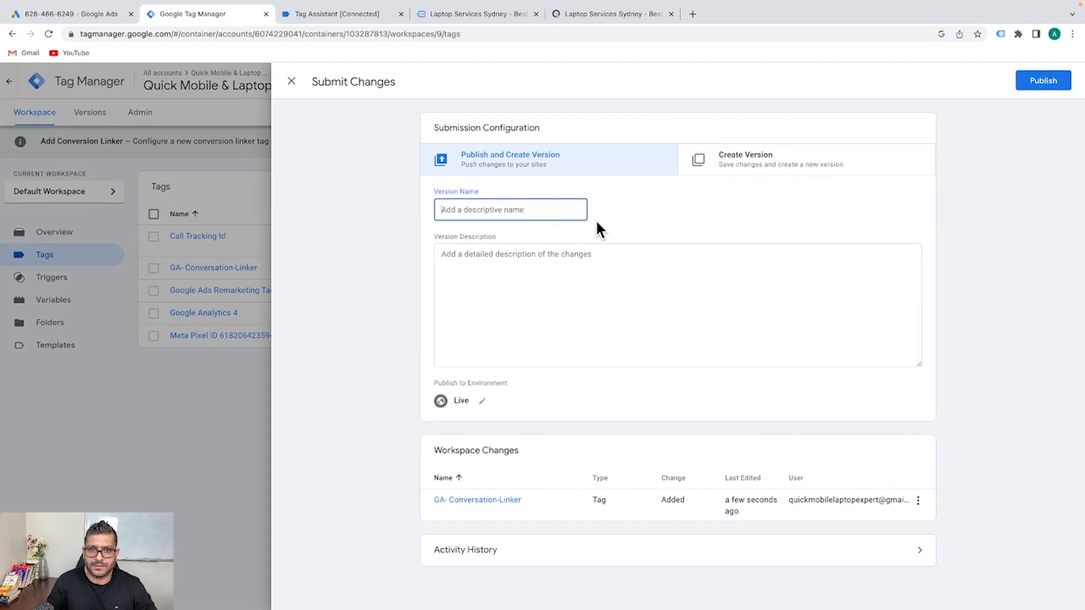
{"action": "type", "text": "Conversation Linker added"}
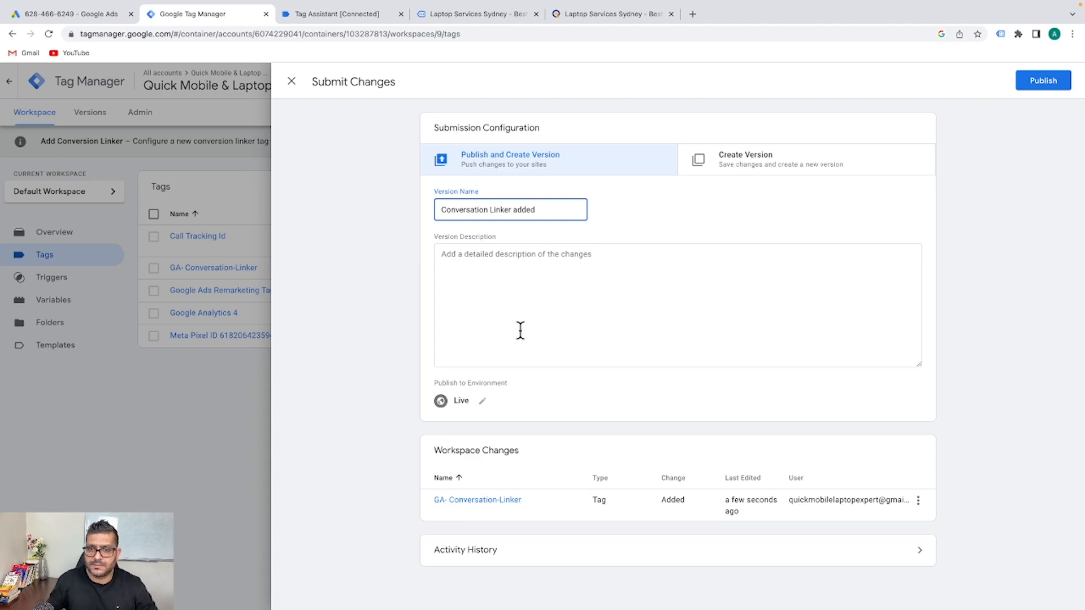
{"action": "left_click", "coordinate": [520, 330]}
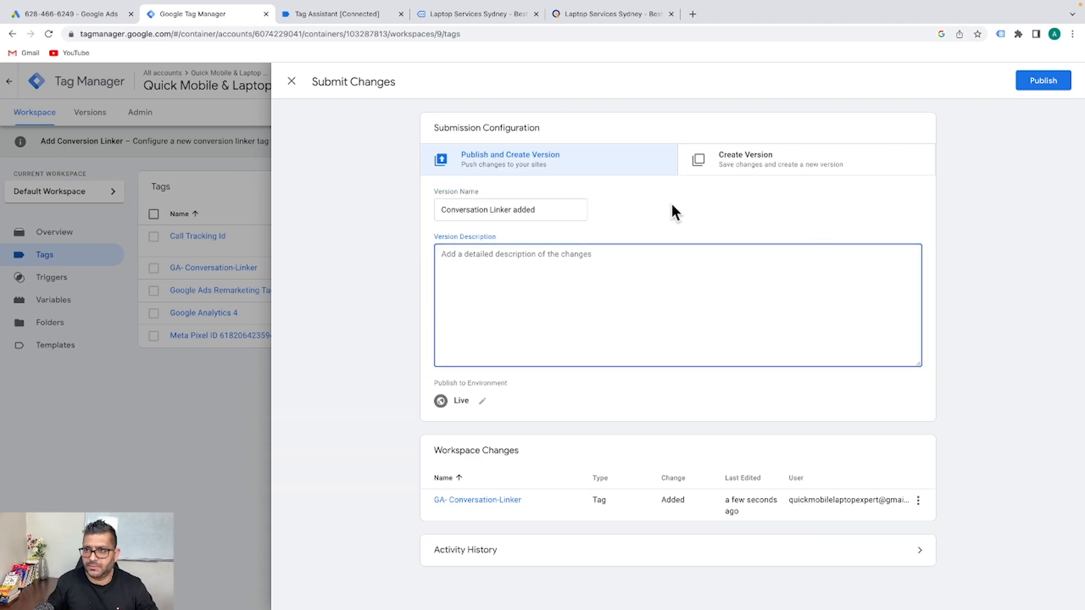
{"action": "left_click", "coordinate": [1043, 81]}
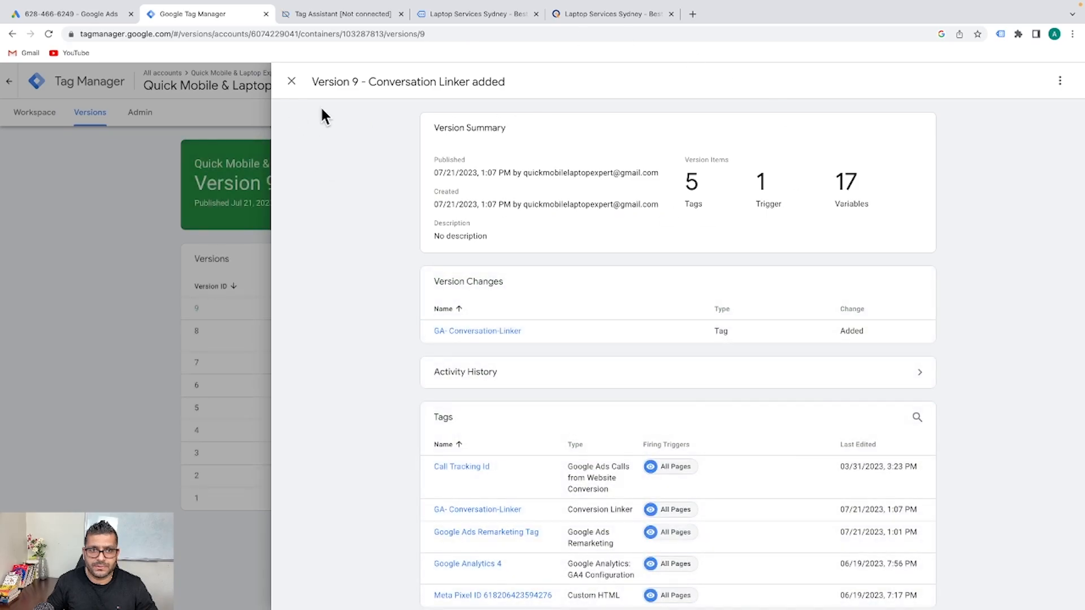
{"action": "left_click", "coordinate": [292, 82]}
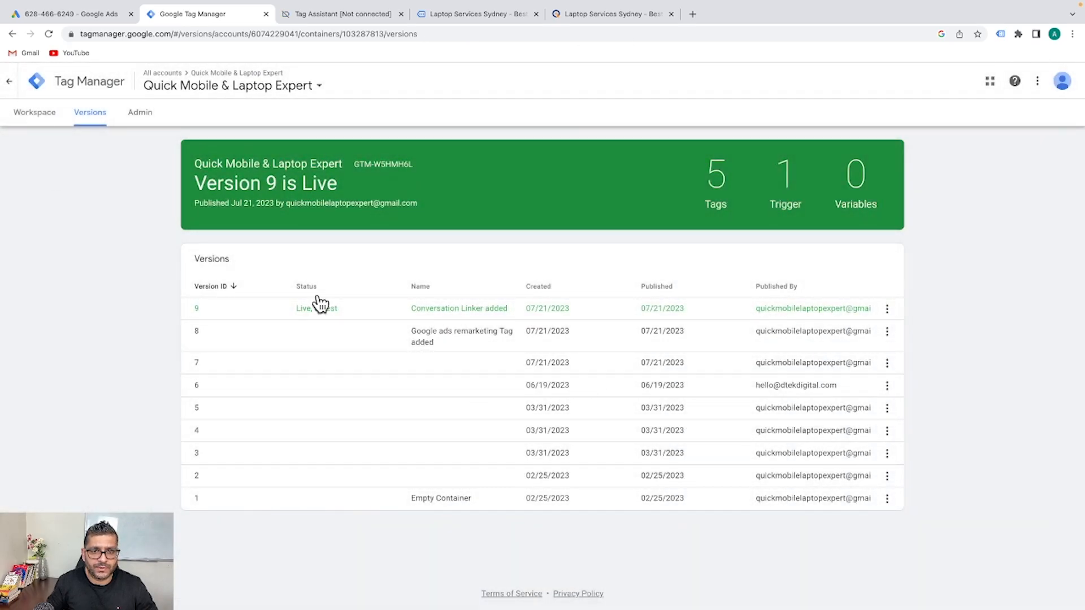
{"action": "left_click", "coordinate": [39, 116]}
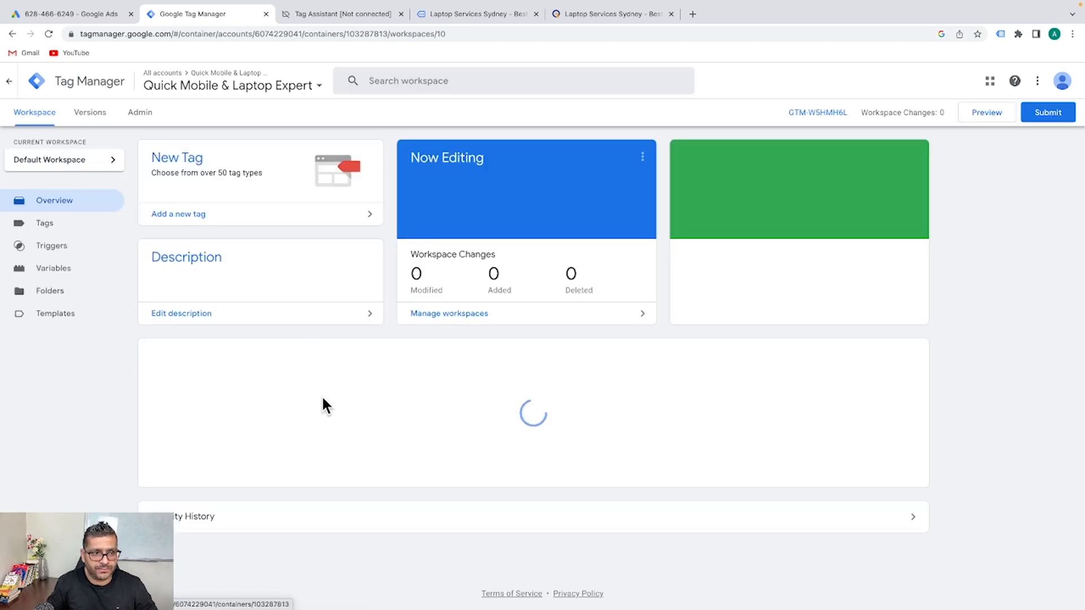
Verify the Google Ads Remarketing Tag now detects the Conversion Linker, then close the tag details
{"action": "left_click", "coordinate": [48, 228]}
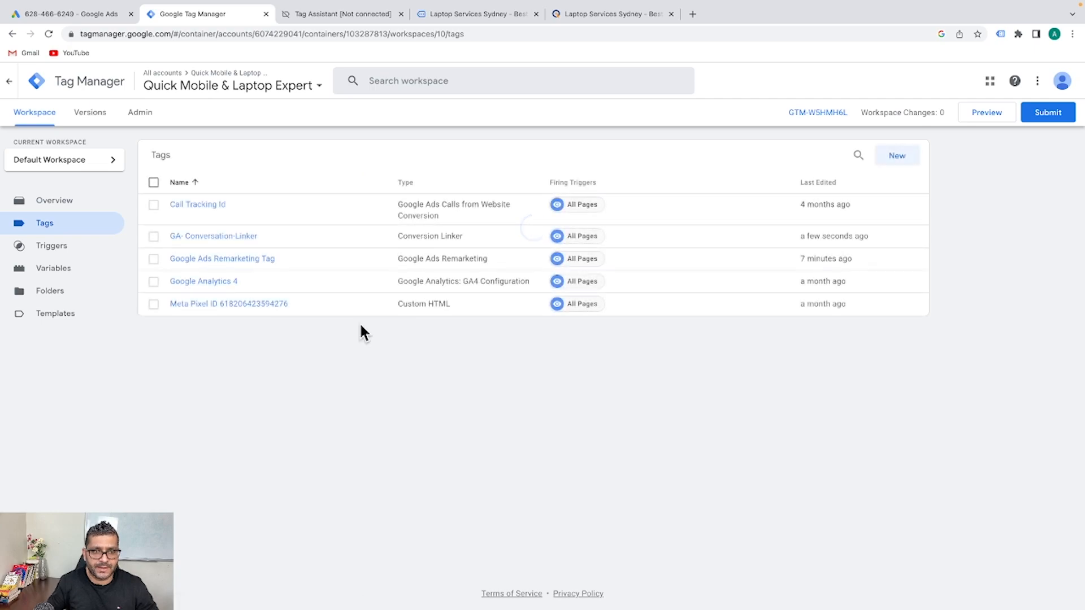
{"action": "left_click", "coordinate": [230, 261]}
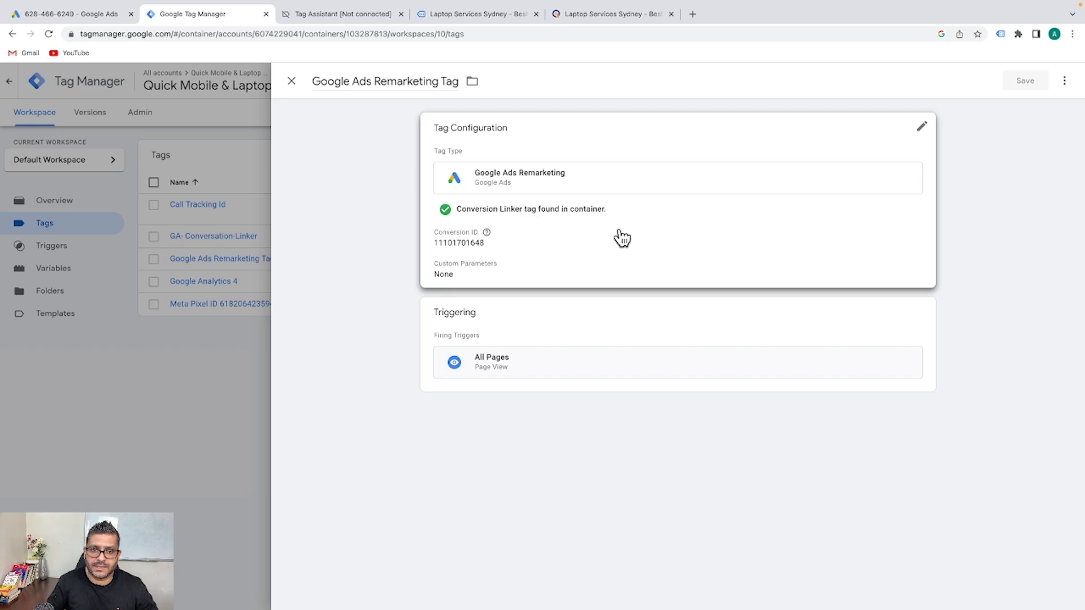
{"action": "left_click", "coordinate": [290, 82]}
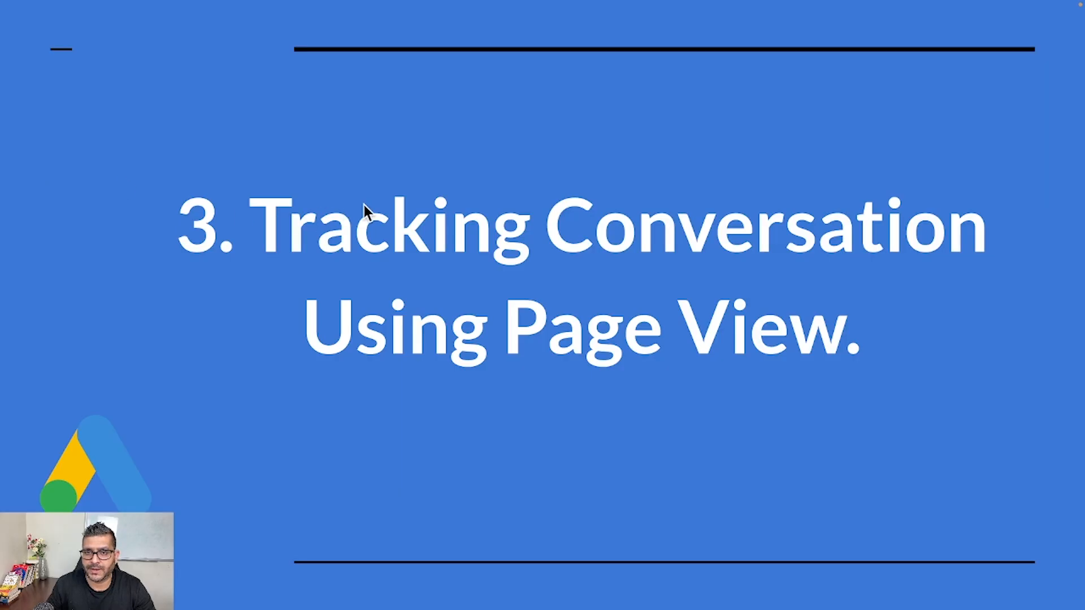
Advance the slideshow to 'Track Conversation in 3 Steps' and open a new Chrome tab
{"action": "key", "text": "Right"}
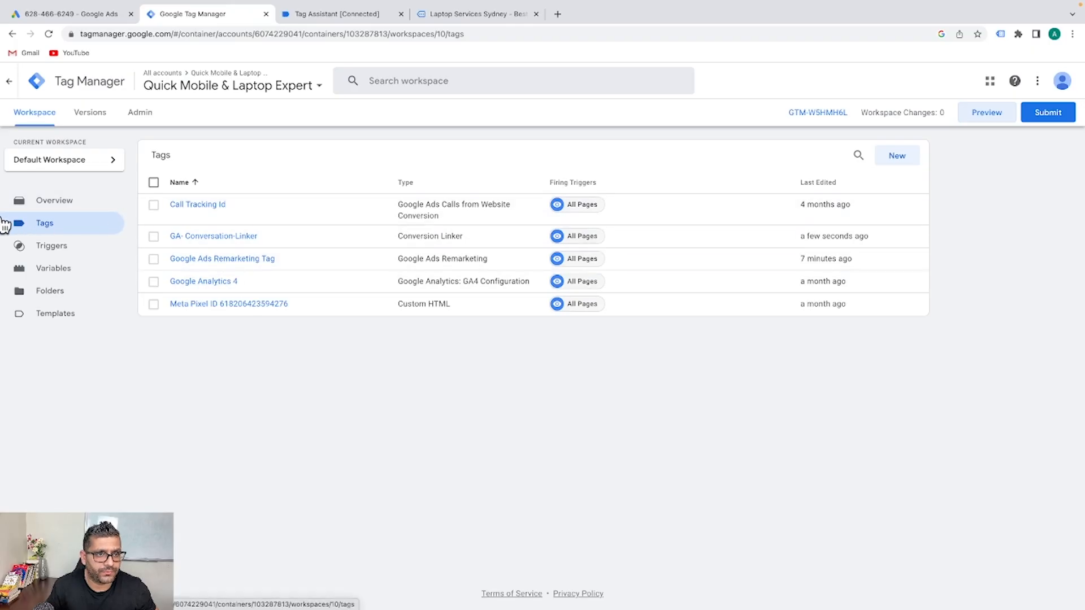
{"action": "left_click", "coordinate": [558, 13]}
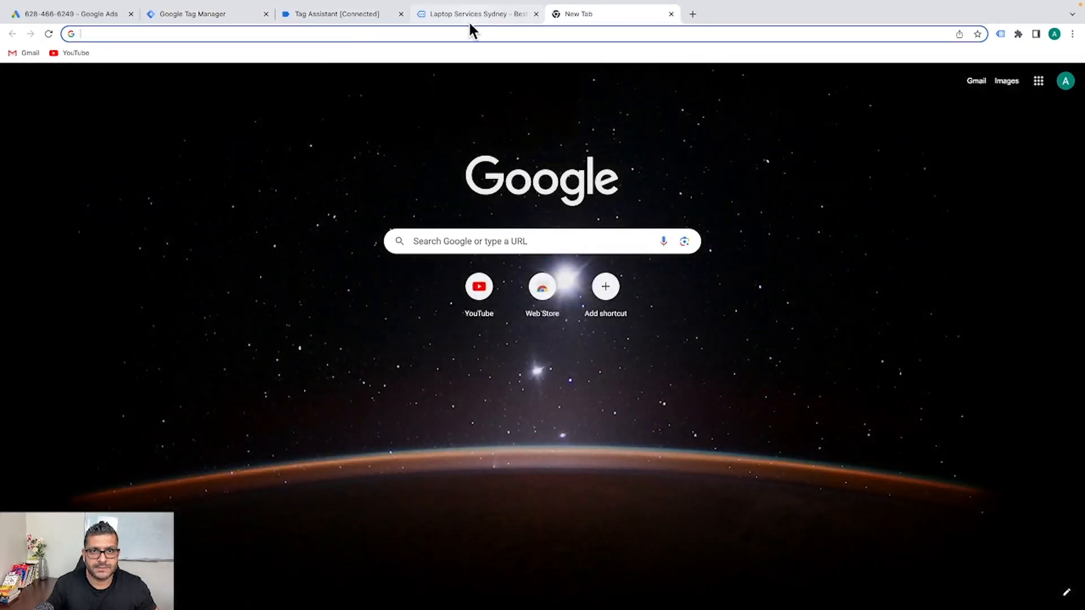
Copy the quickmobilelaptopexpert.com base URL without the debug parameter and load it in the new tab
{"action": "left_click", "coordinate": [472, 14]}
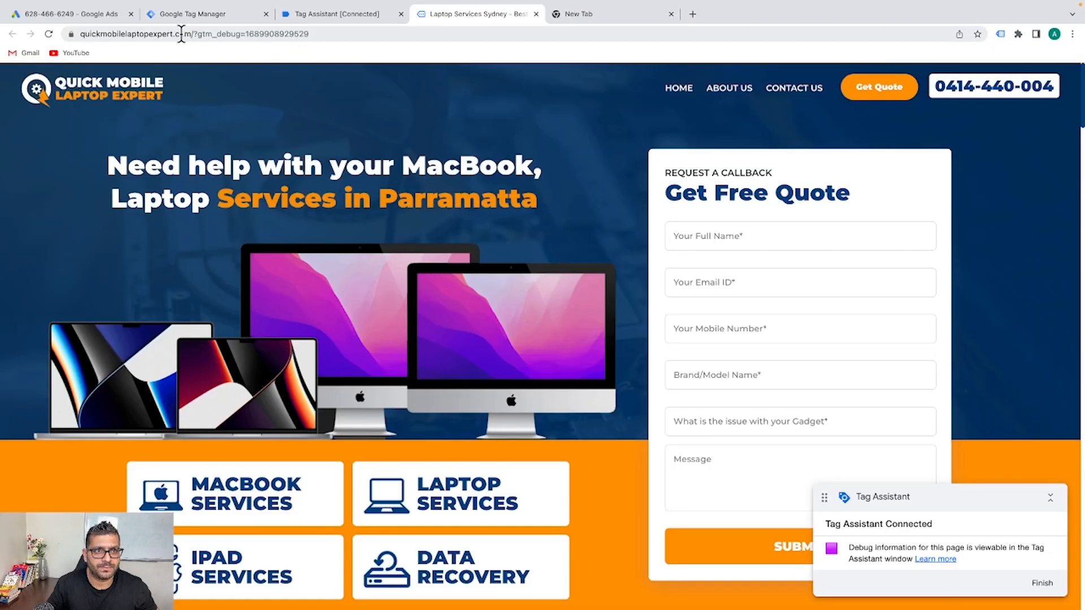
{"action": "left_click_drag", "start_coordinate": [188, 32], "coordinate": [64, 39]}
{"action": "key", "text": "ctrl+c"}
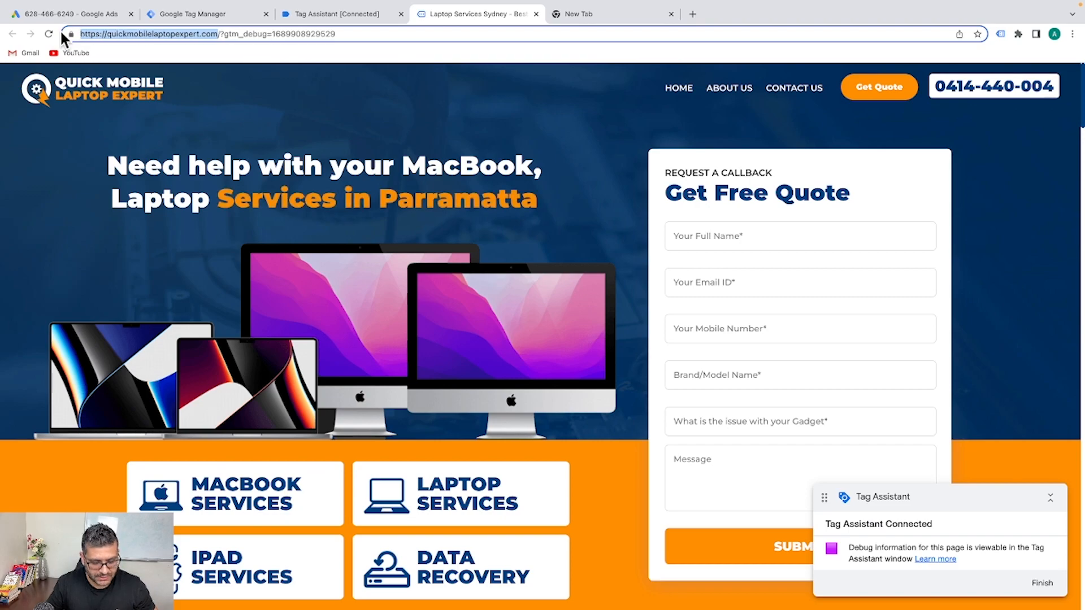
{"action": "left_click", "coordinate": [628, 15]}
{"action": "left_click", "coordinate": [500, 35]}
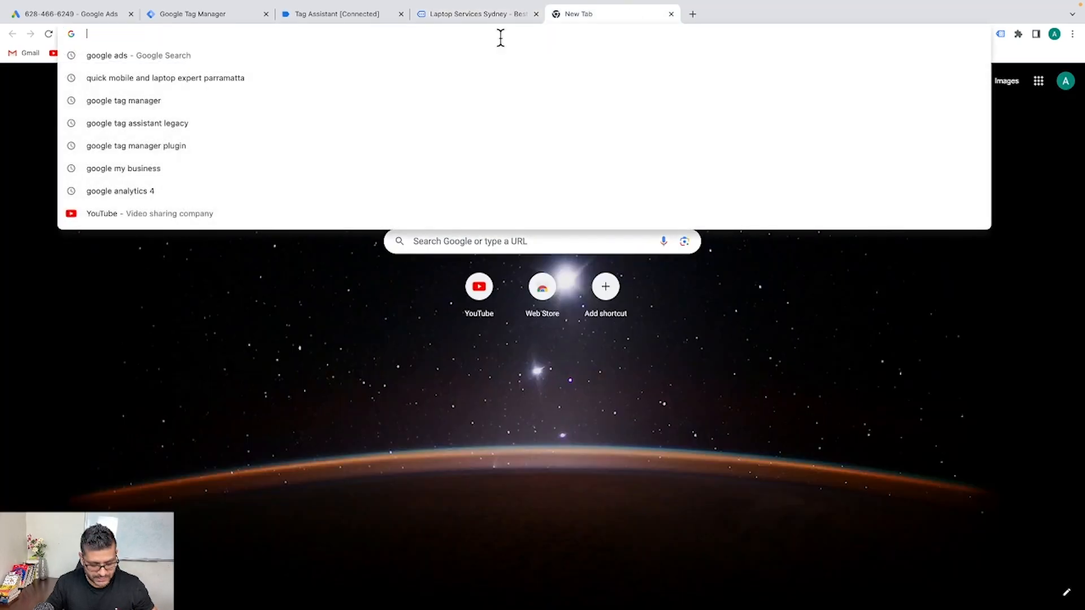
{"action": "key", "text": "ctrl+v"}
{"action": "key", "text": "Return"}
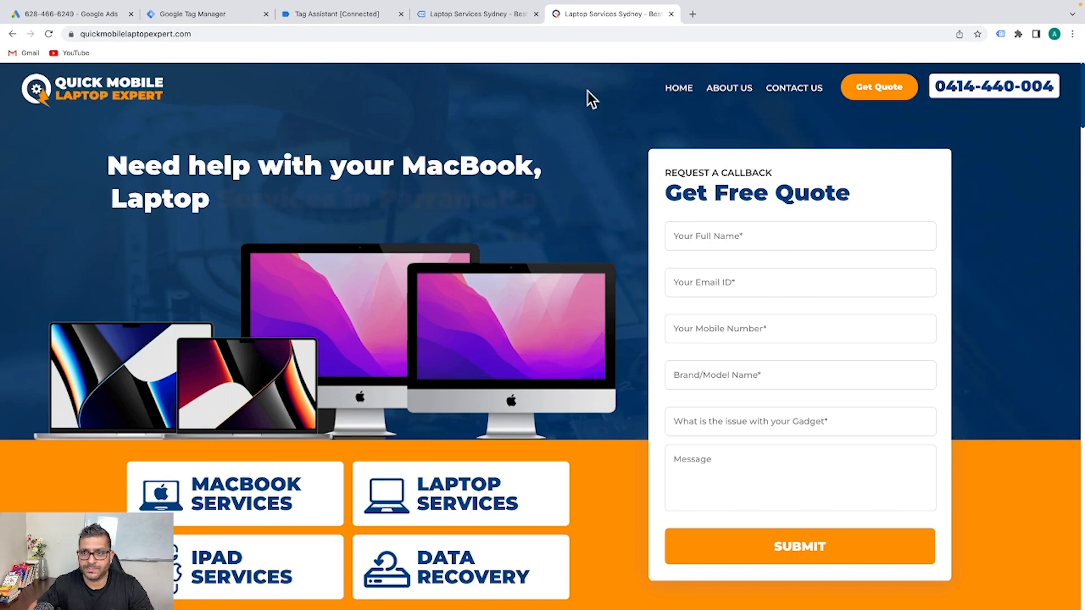
Fill the website's contact form with test details and submit it to reach the thank-you page
{"action": "scroll", "coordinate": [697, 215], "scroll_direction": "down", "scroll_amount": 3}
{"action": "scroll", "coordinate": [699, 214], "scroll_direction": "up", "scroll_amount": 4}
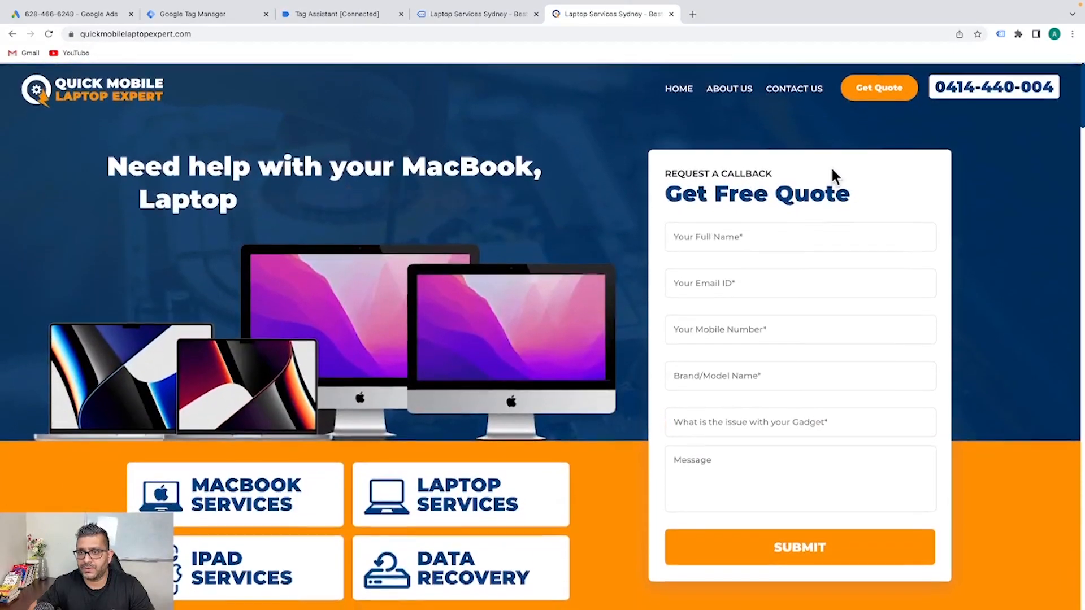
{"action": "left_click", "coordinate": [793, 89]}
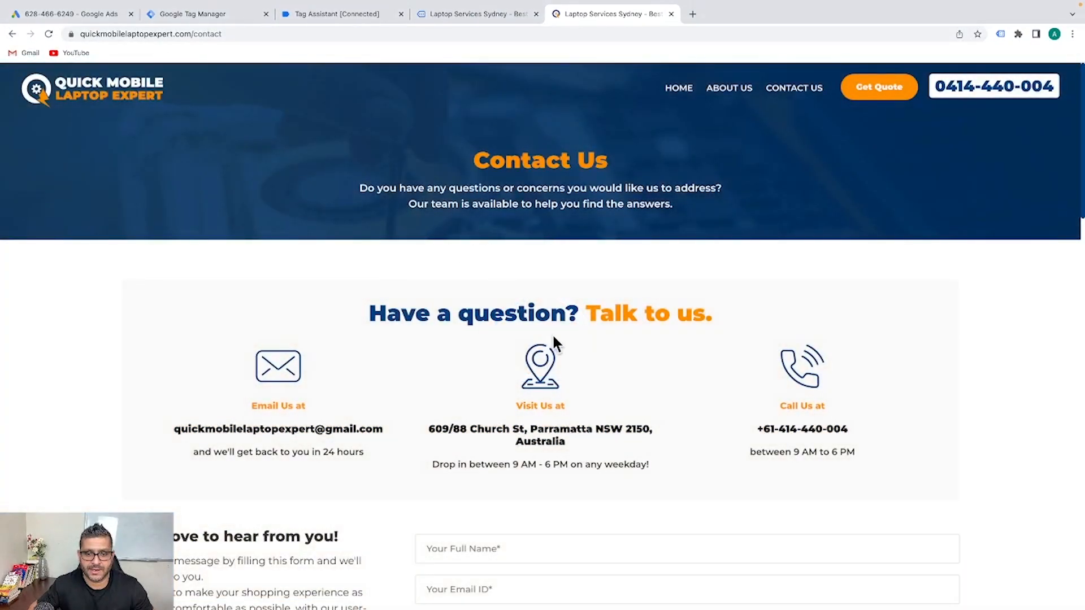
{"action": "scroll", "coordinate": [455, 274], "scroll_direction": "down", "scroll_amount": 5}
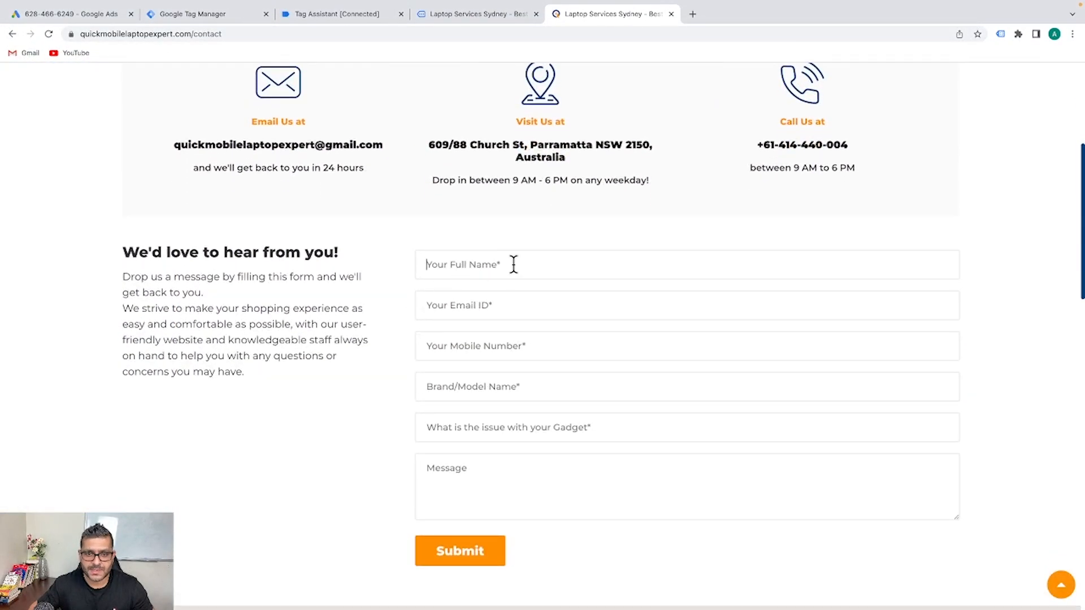
{"action": "type", "text": "Arvind"}
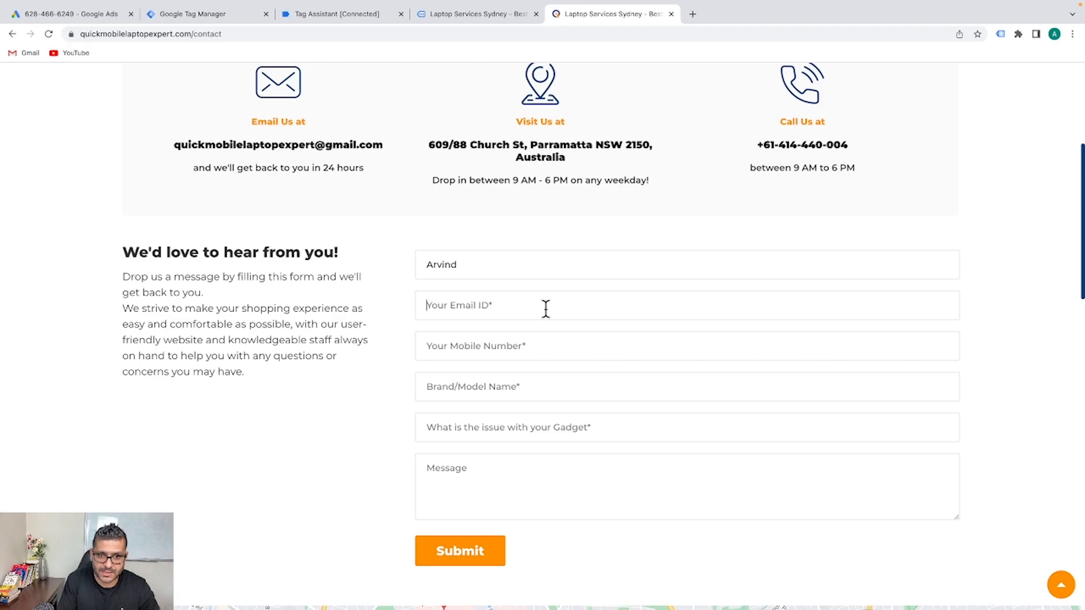
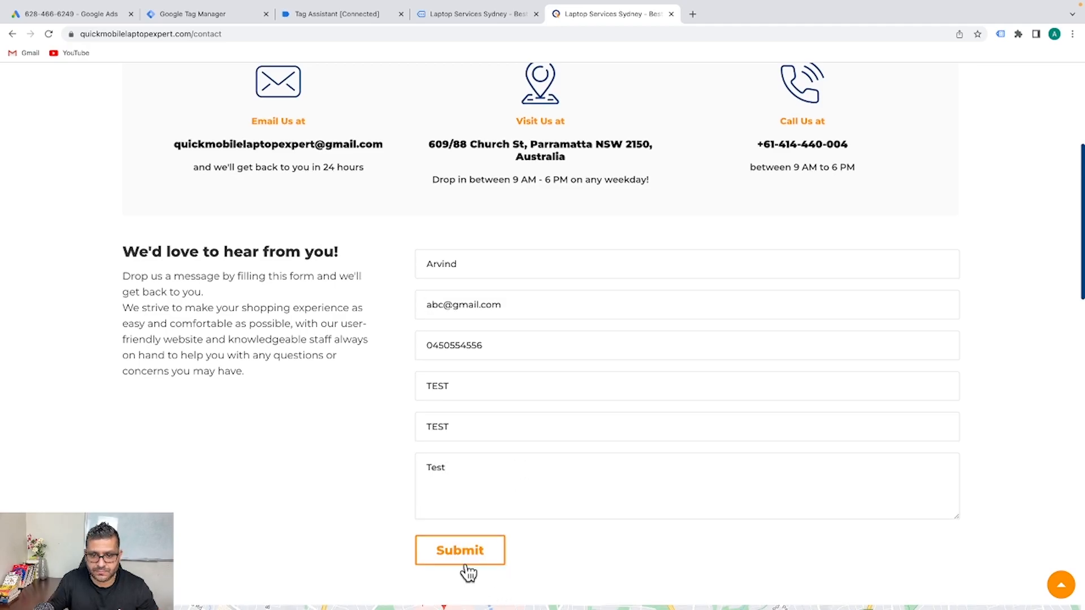
{"action": "left_click", "coordinate": [467, 571]}
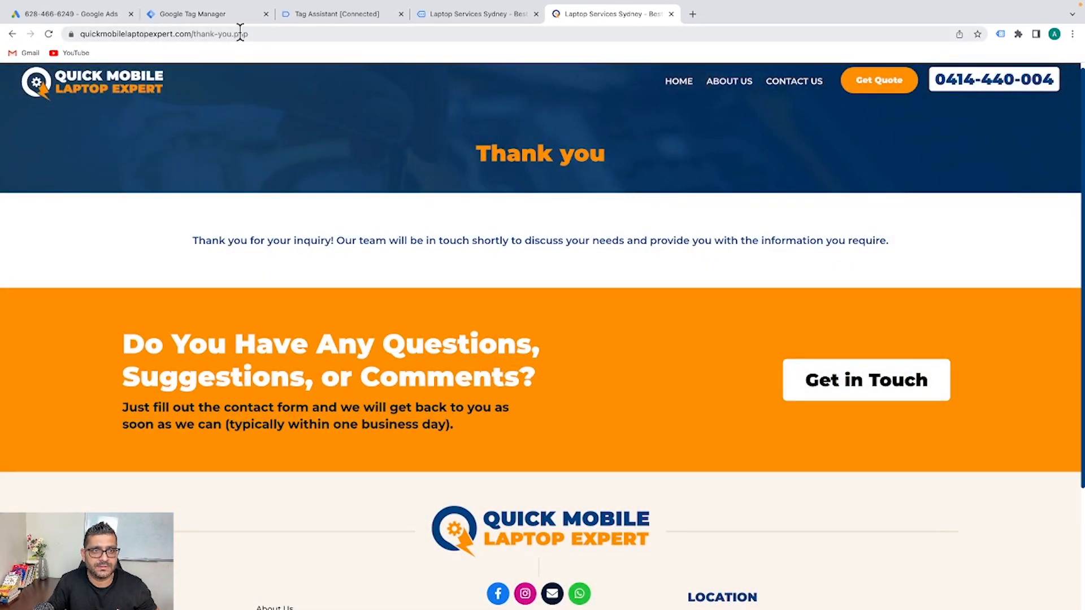
Strip thank-you.php from the address to reload the site's home page
{"action": "left_click_drag", "start_coordinate": [267, 34], "coordinate": [193, 35]}
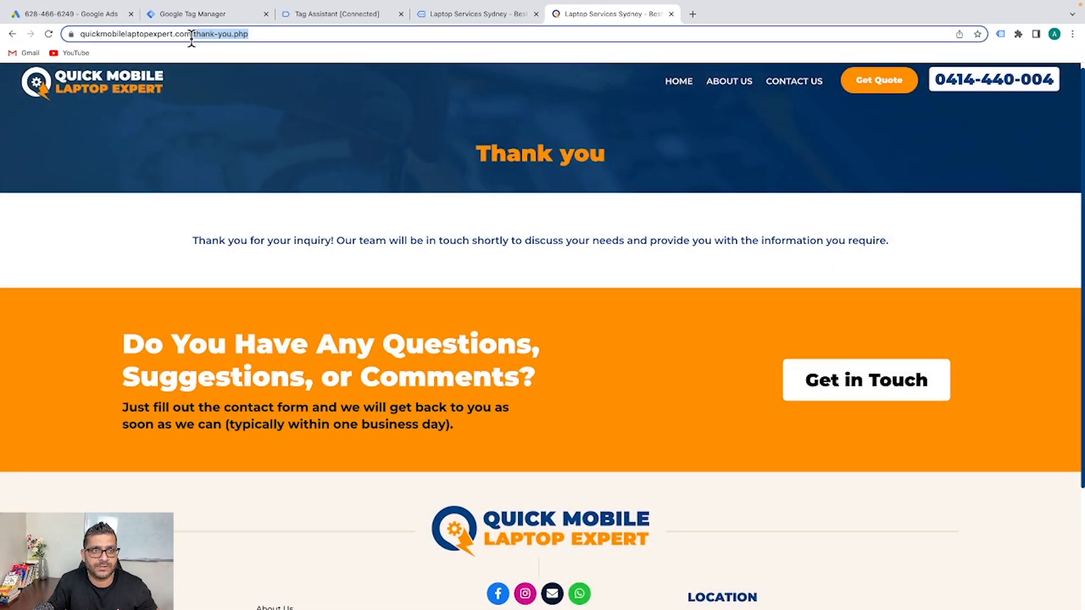
{"action": "key", "text": "BackSpace"}
{"action": "key", "text": "Return"}
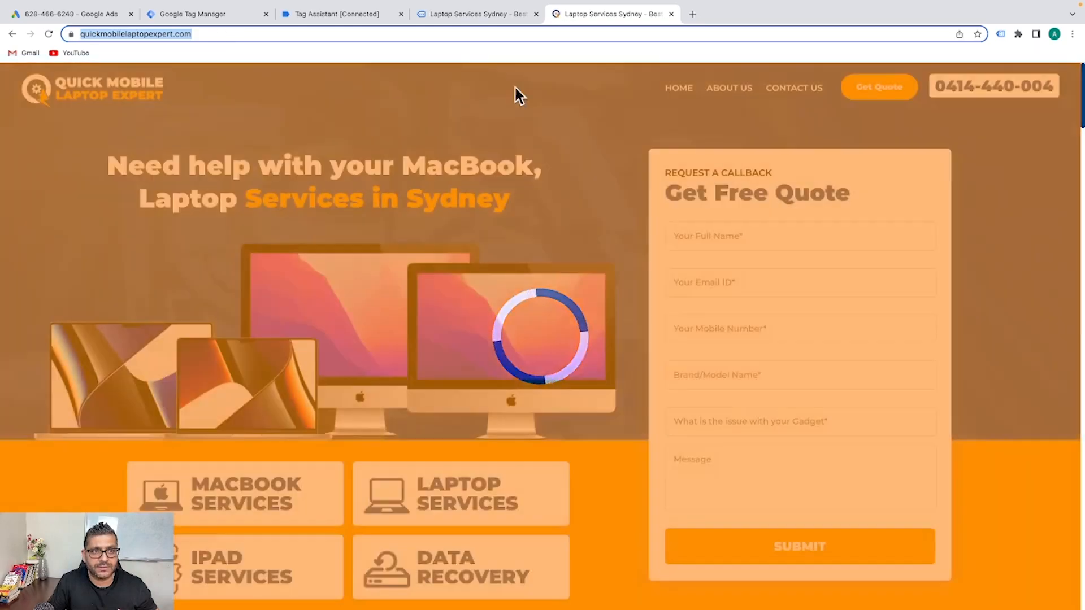
{"action": "left_click", "coordinate": [198, 14]}
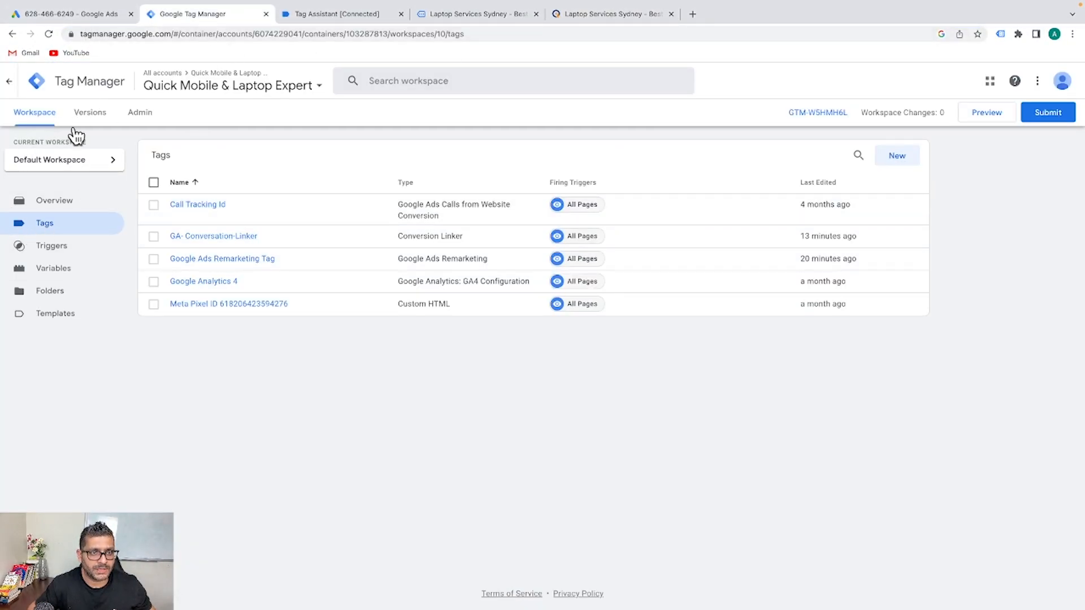
Create a new trigger named 'GA-Conversation-Thankyoupage-Contact us'
{"action": "left_click", "coordinate": [59, 253]}
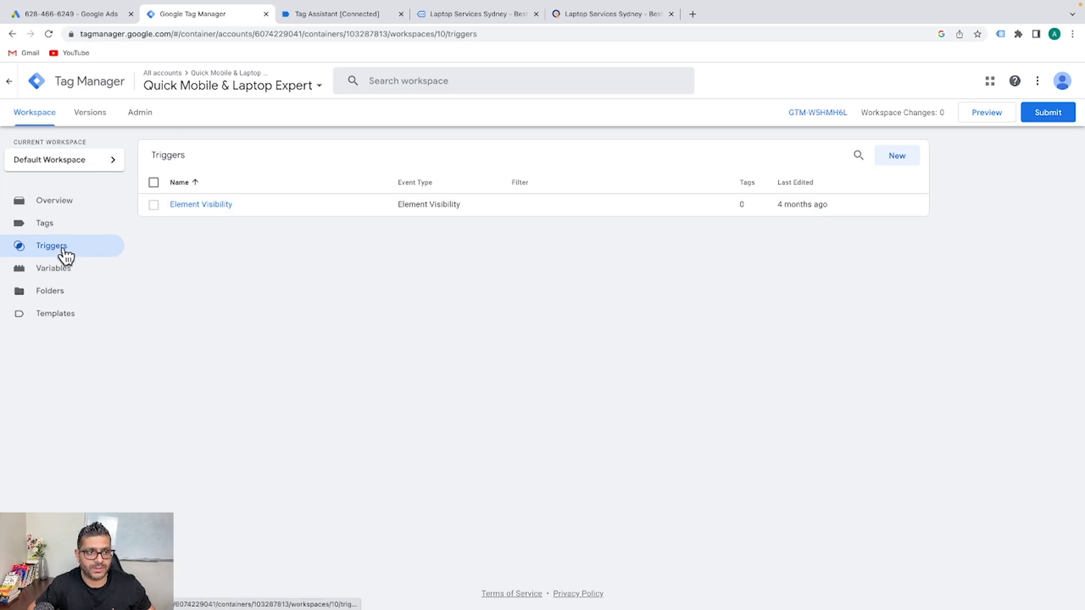
{"action": "left_click", "coordinate": [897, 159]}
{"action": "left_click", "coordinate": [365, 81]}
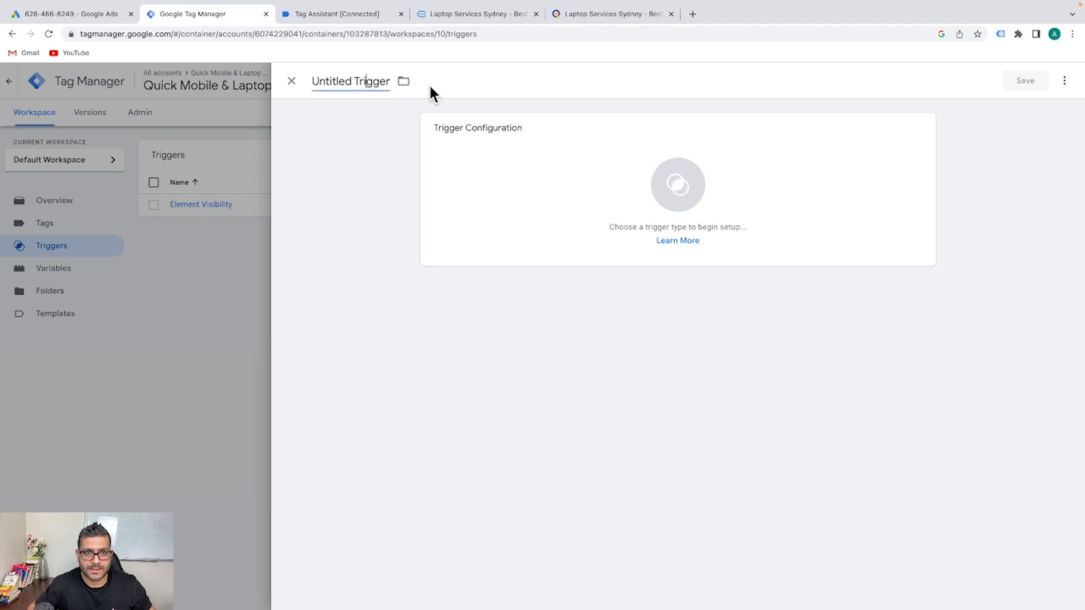
{"action": "key", "text": "ctrl+a"}
{"action": "type", "text": "GA"}
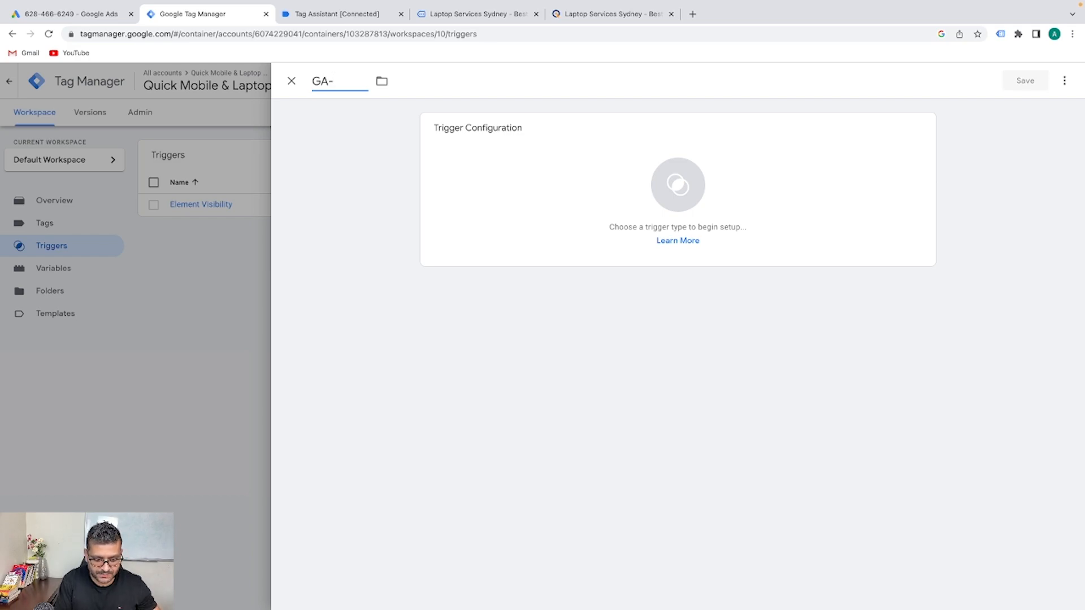
{"action": "type", "text": "-Conversation"}
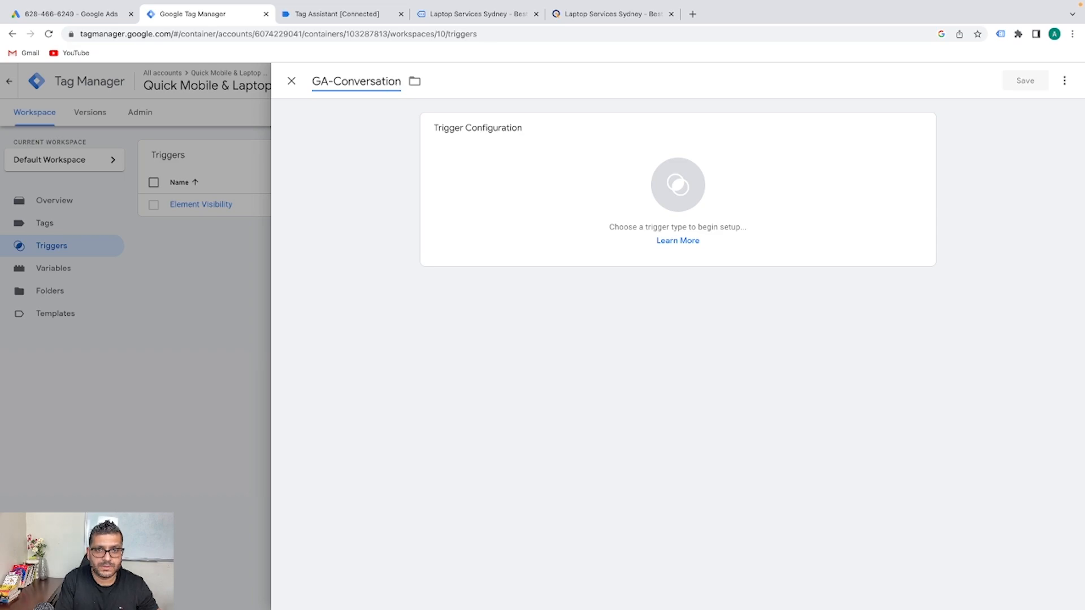
{"action": "type", "text": "-Thankyoupage"}
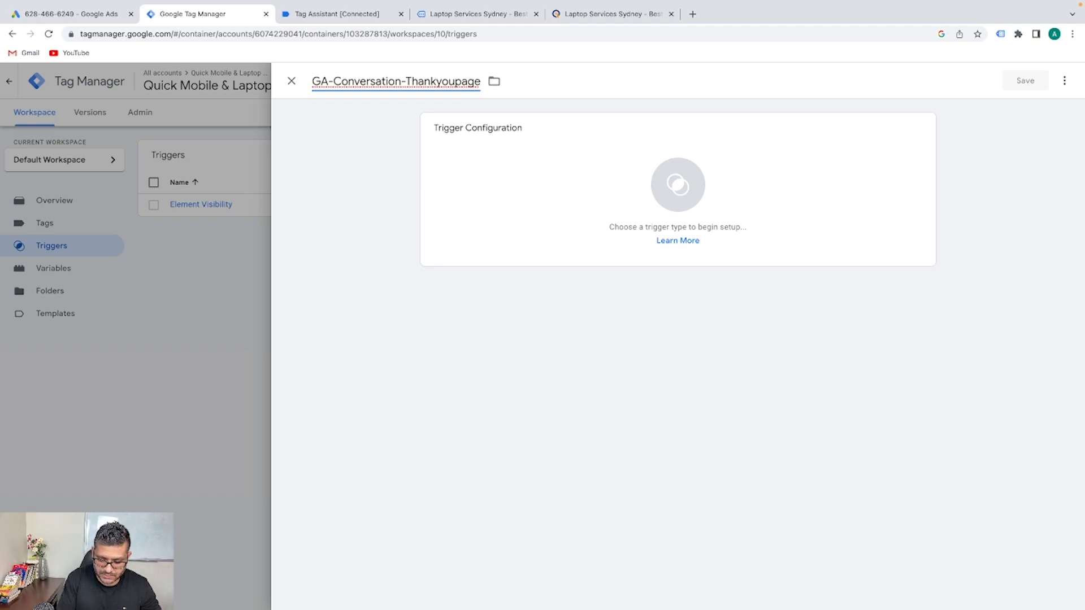
{"action": "type", "text": "-Conta"}
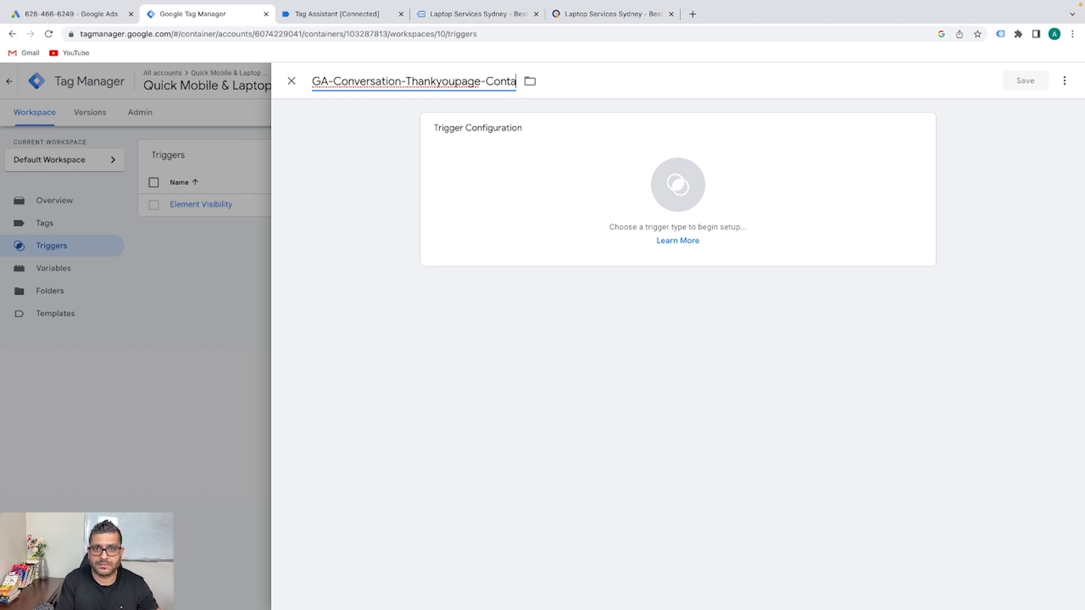
{"action": "type", "text": "ct us"}
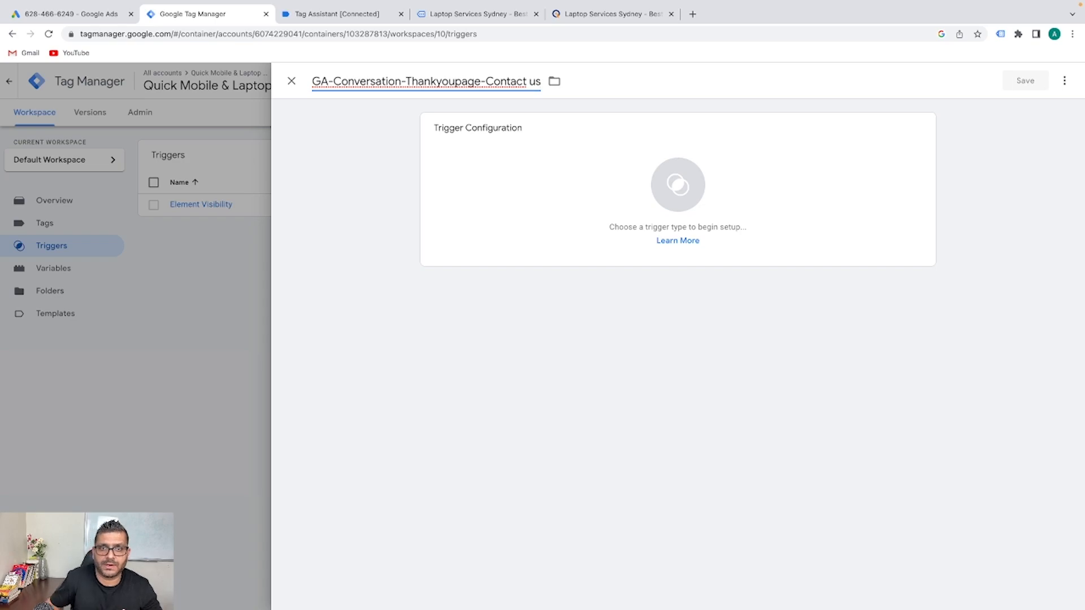
{"action": "left_click", "coordinate": [435, 142]}
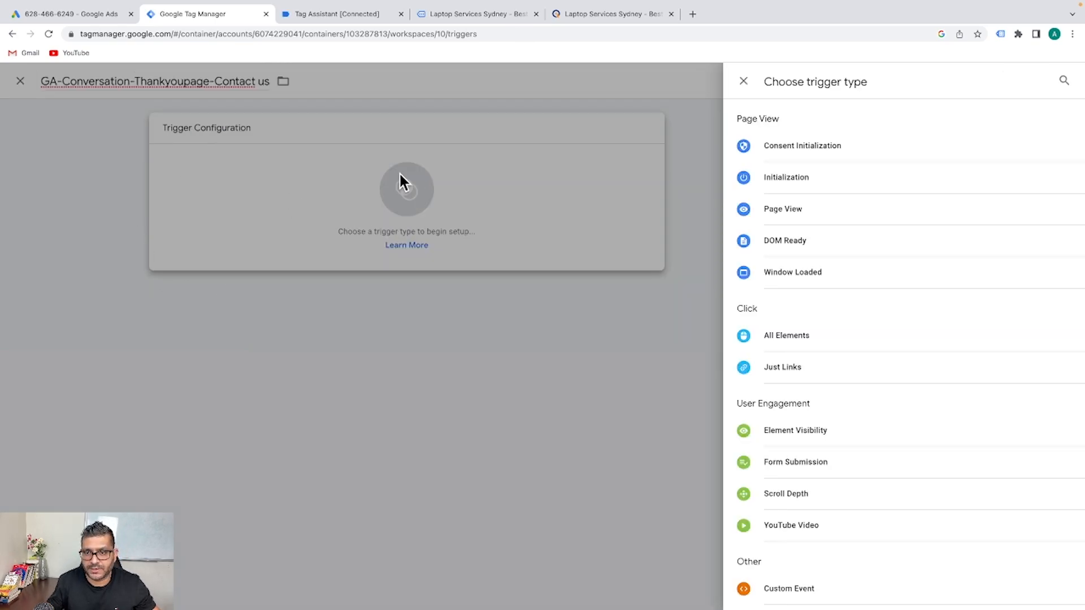
Make it a Page View trigger firing on some page views where Page URL contains thank-you.php
{"action": "left_click", "coordinate": [799, 210]}
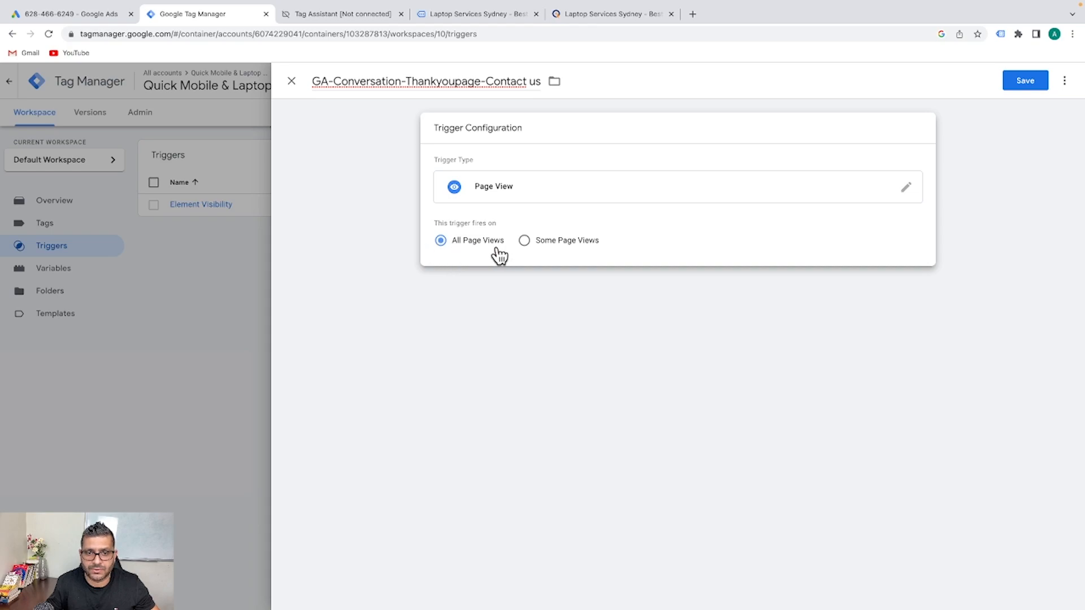
{"action": "left_click", "coordinate": [538, 246]}
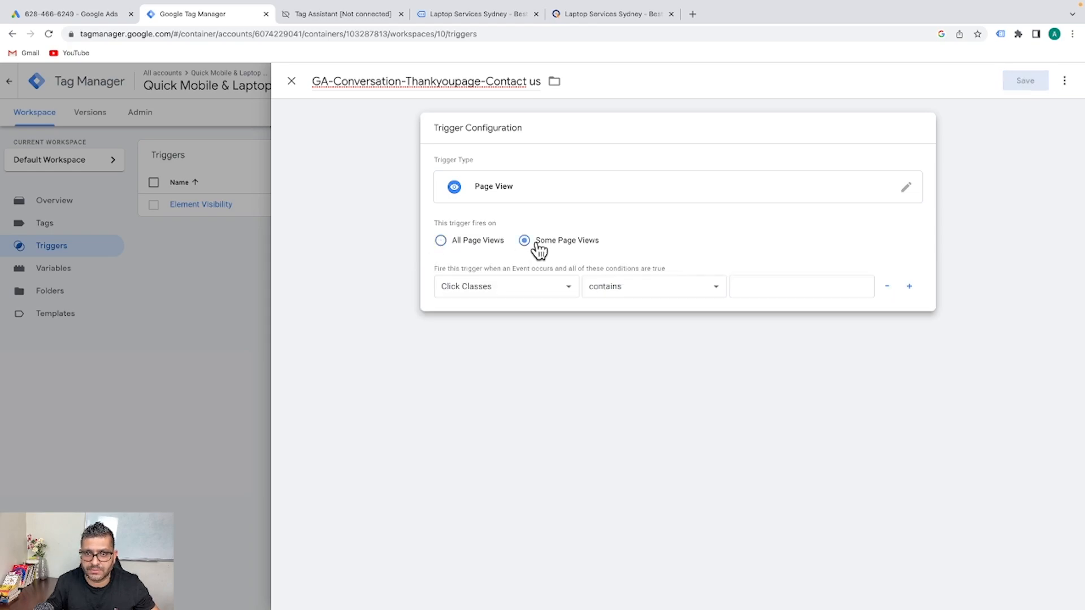
{"action": "left_click", "coordinate": [563, 287]}
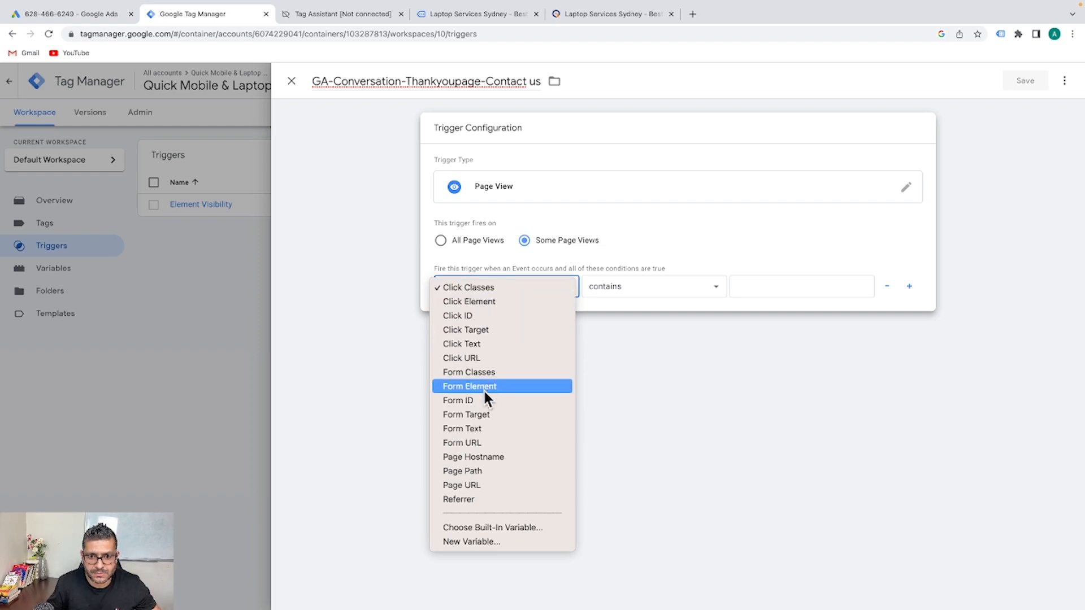
{"action": "left_click", "coordinate": [480, 483]}
{"action": "left_click", "coordinate": [685, 280]}
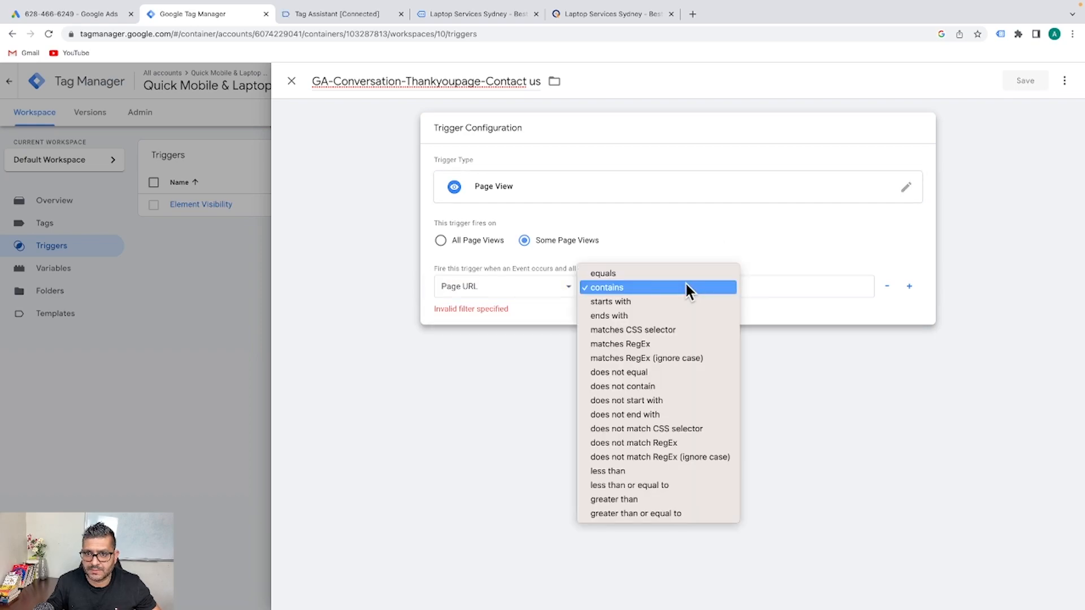
{"action": "left_click", "coordinate": [784, 286]}
{"action": "left_click", "coordinate": [783, 286]}
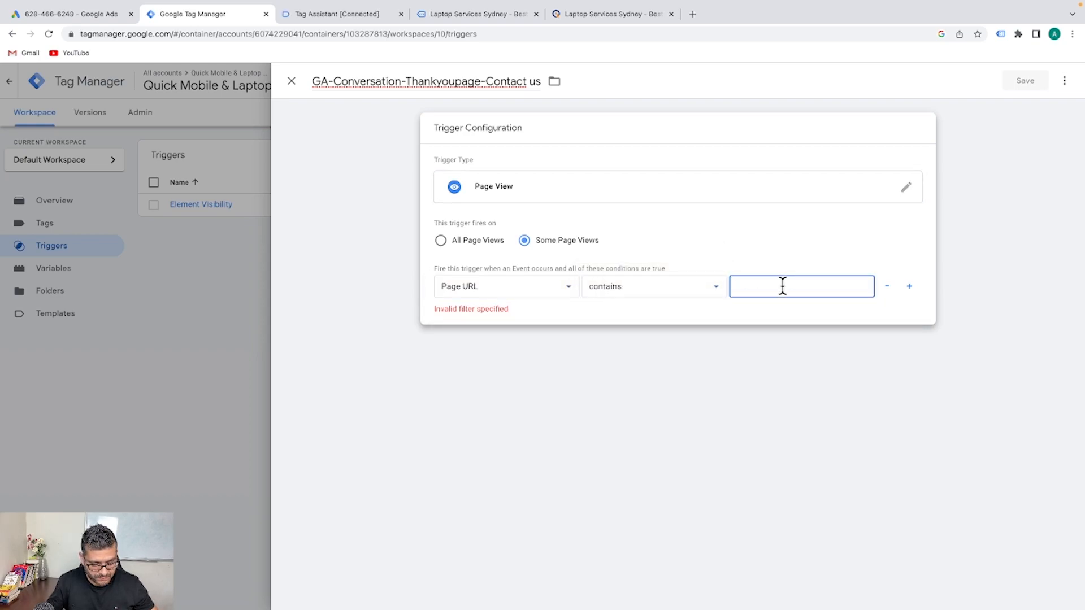
{"action": "key", "text": "ctrl+v"}
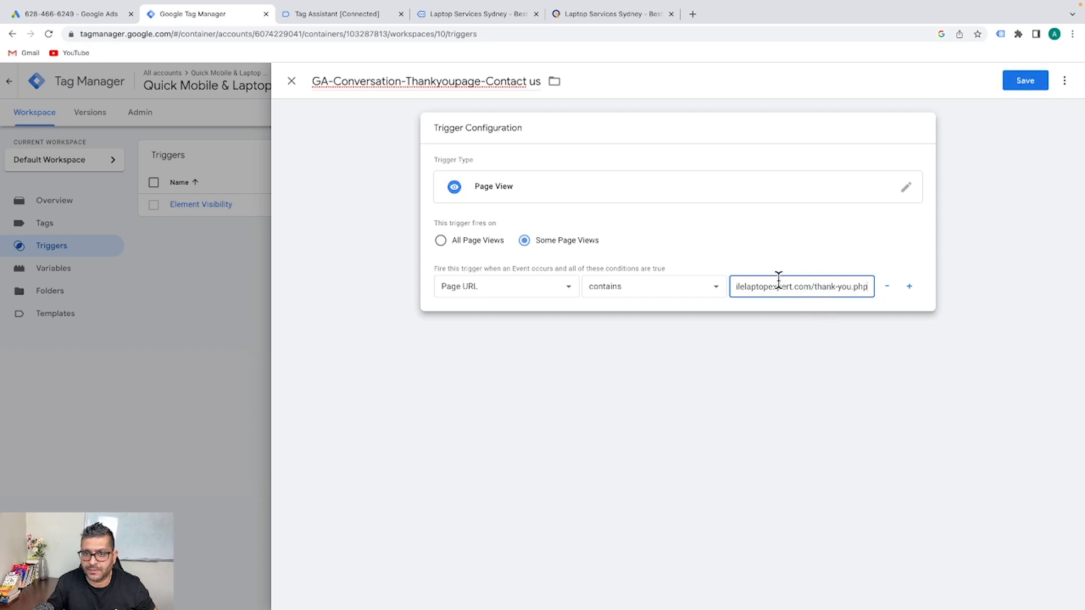
{"action": "left_click_drag", "start_coordinate": [815, 284], "coordinate": [629, 299]}
{"action": "key", "text": "BackSpace"}
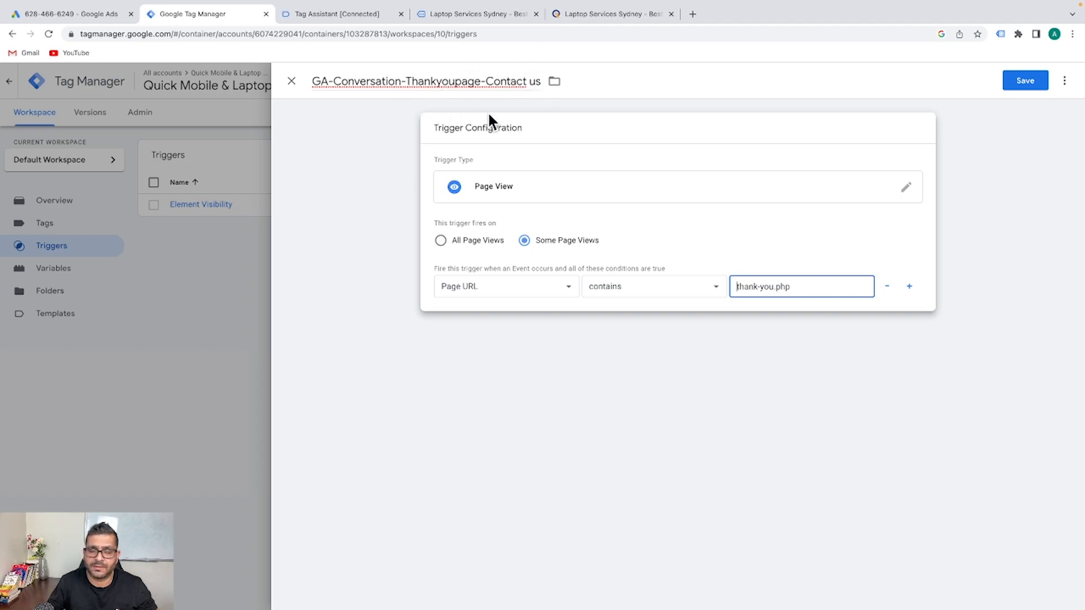
Save the thank-you.php Page View trigger after a quick look at the website tabs
{"action": "left_click", "coordinate": [606, 15]}
{"action": "left_click", "coordinate": [476, 14]}
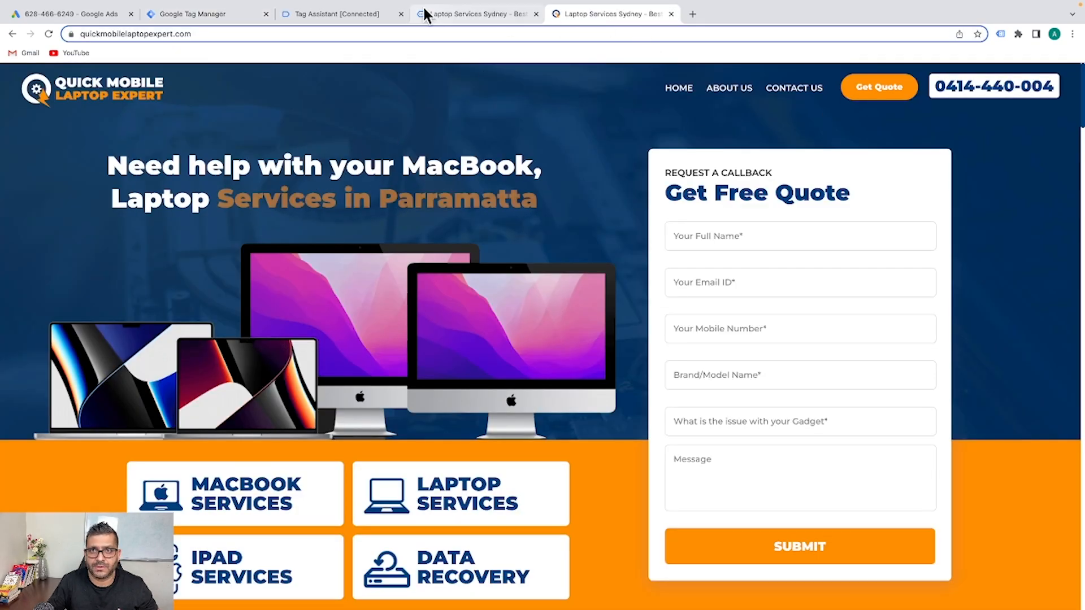
{"action": "left_click", "coordinate": [145, 14]}
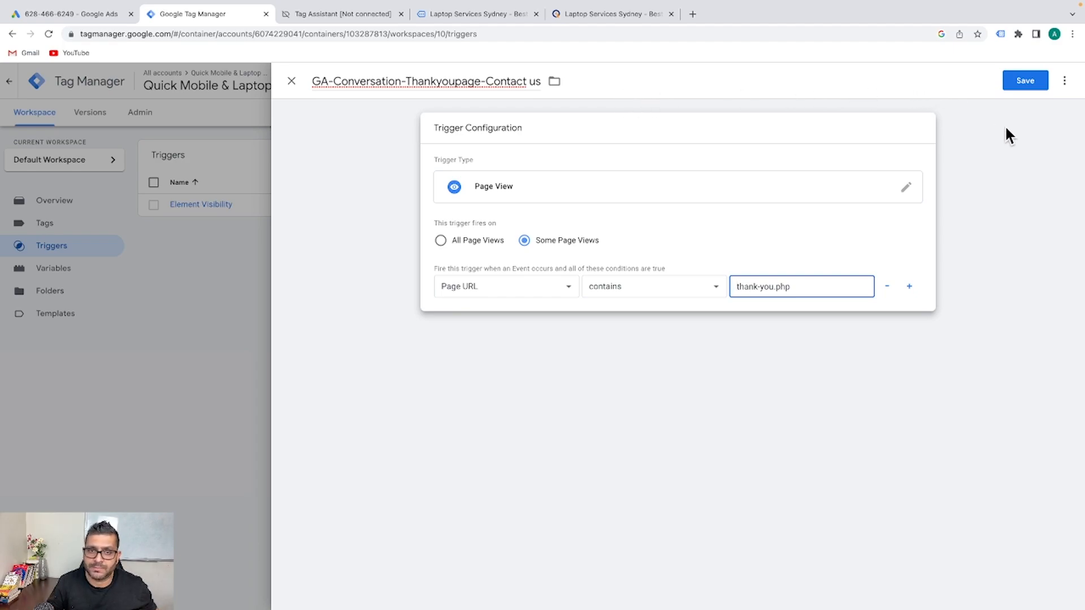
{"action": "left_click", "coordinate": [1025, 81]}
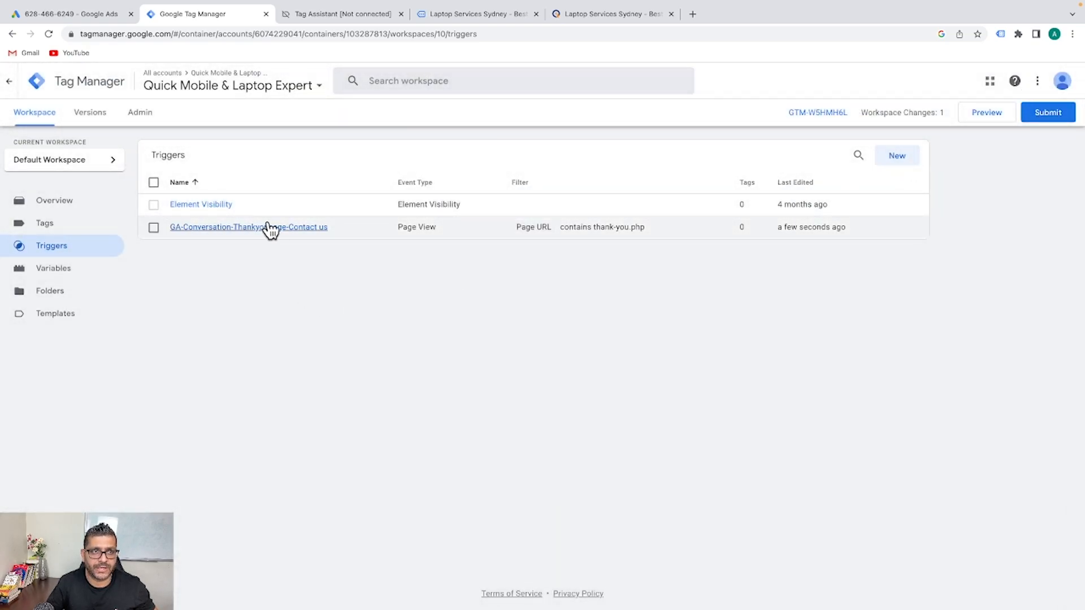
{"action": "left_click", "coordinate": [66, 15]}
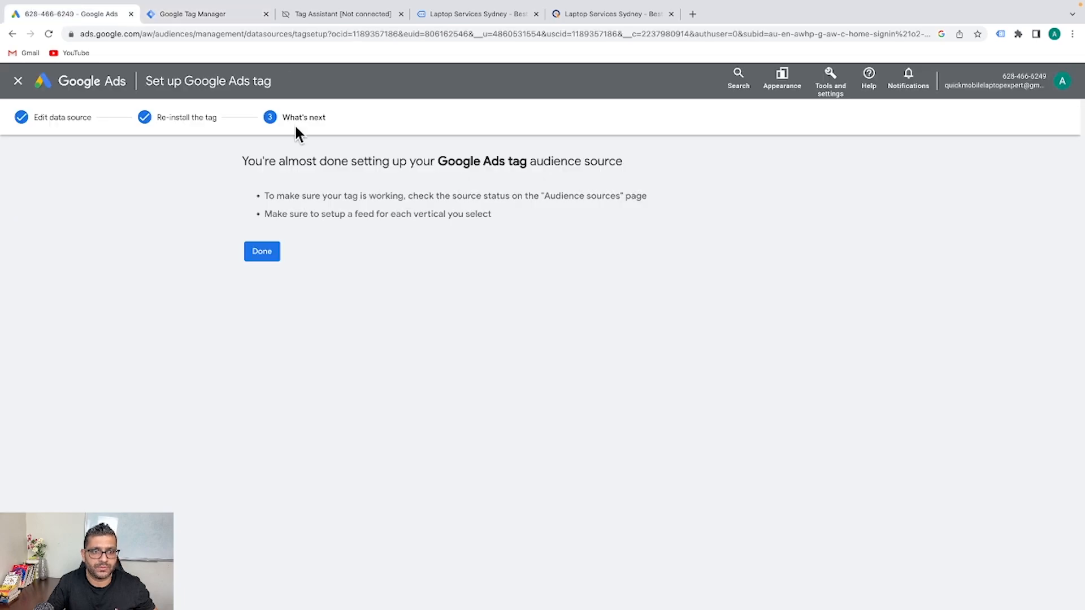
Finish the Google Ads tag setup and begin a new conversion action from the Conversions summary
{"action": "left_click", "coordinate": [262, 251]}
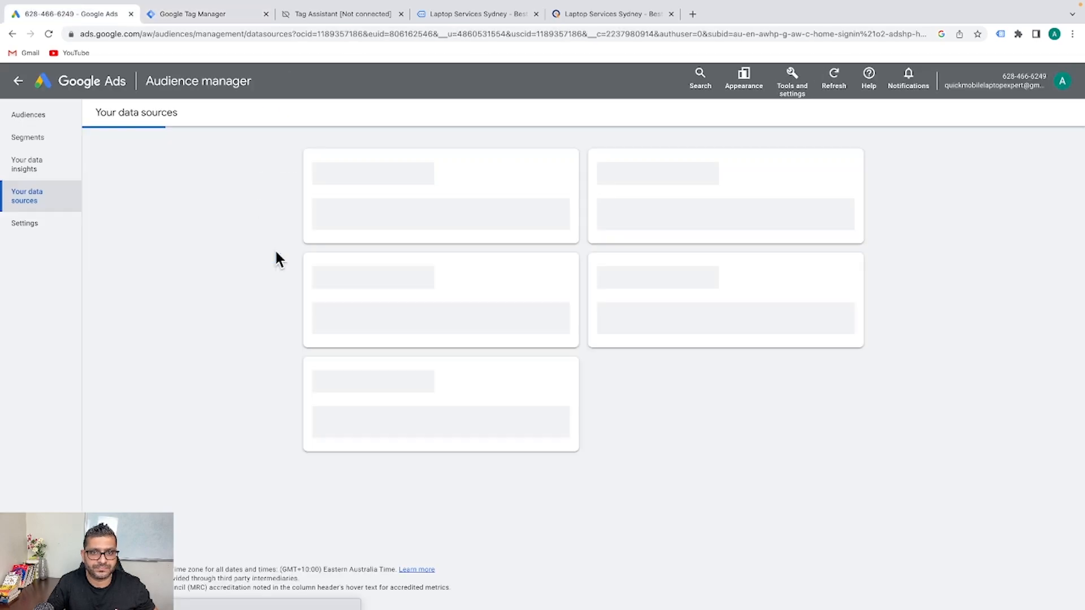
{"action": "left_click", "coordinate": [791, 85]}
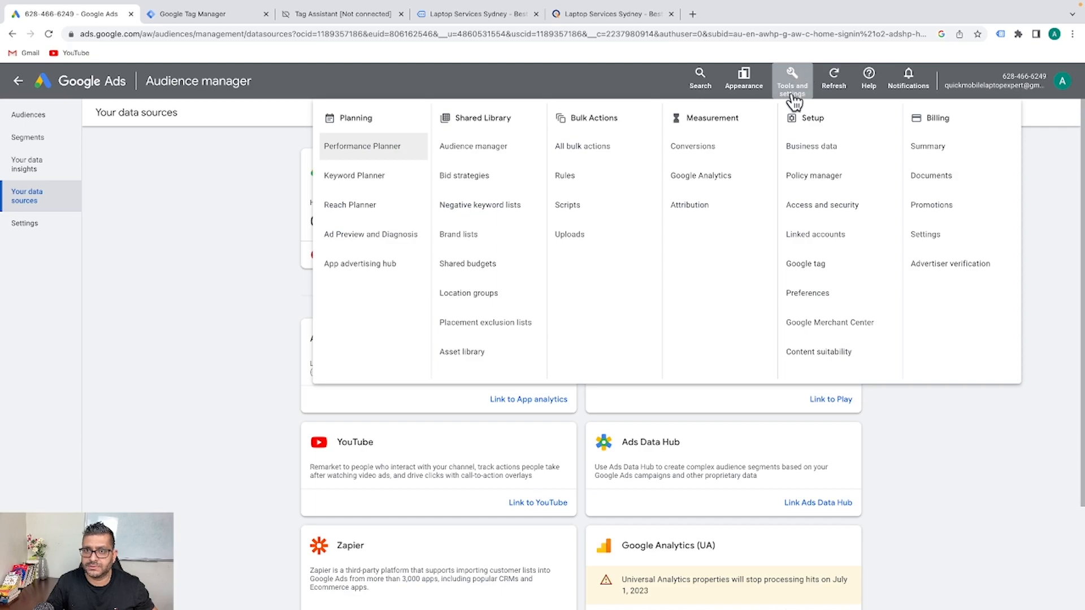
{"action": "left_click", "coordinate": [701, 156]}
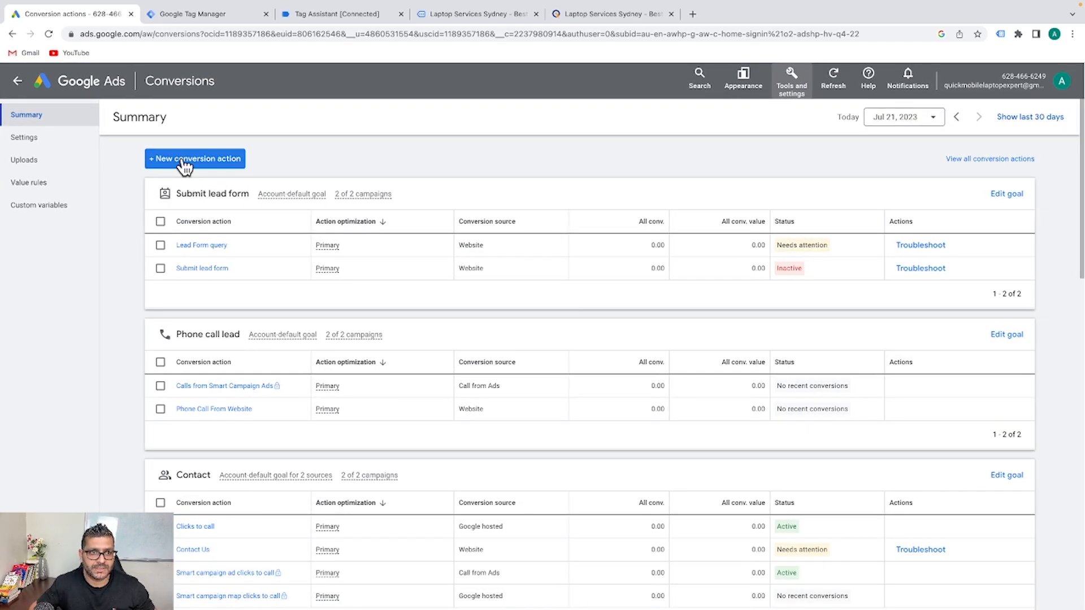
{"action": "left_click", "coordinate": [182, 162]}
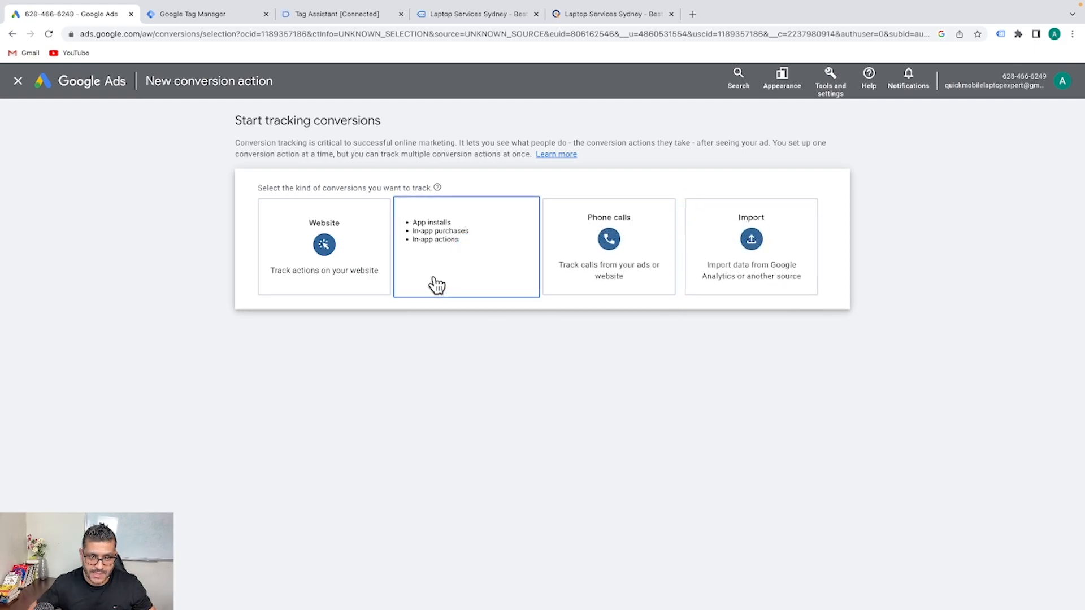
Choose website conversions, scan the pasted quickmobilelaptopexpert.com domain, and add a conversion action manually
{"action": "left_click", "coordinate": [360, 248]}
{"action": "left_click", "coordinate": [296, 251]}
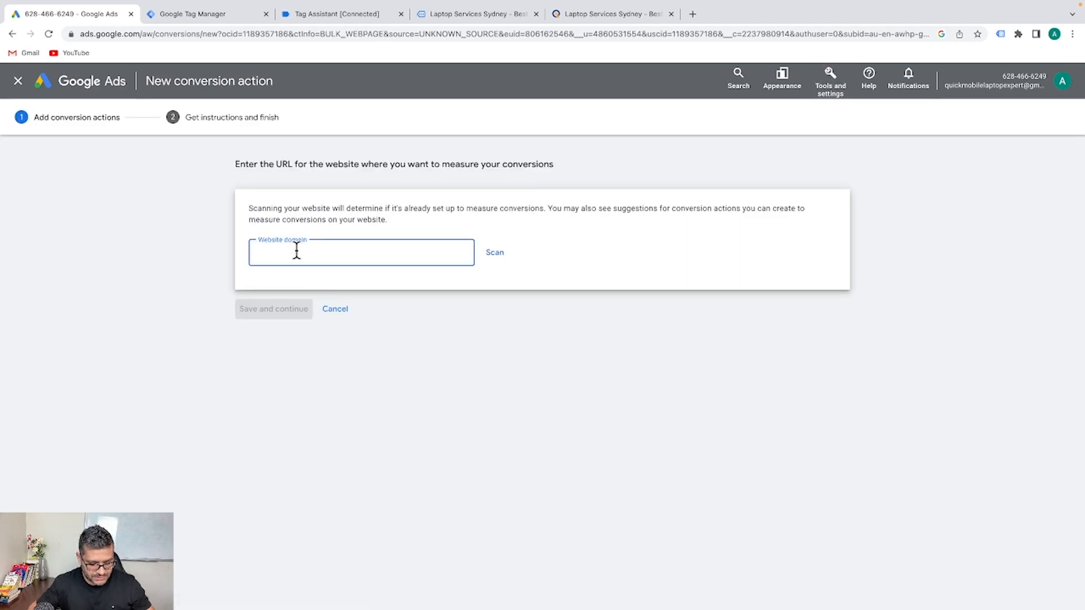
{"action": "type", "text": "https://quickmobilelaptopexpert.com/thank-you.php"}
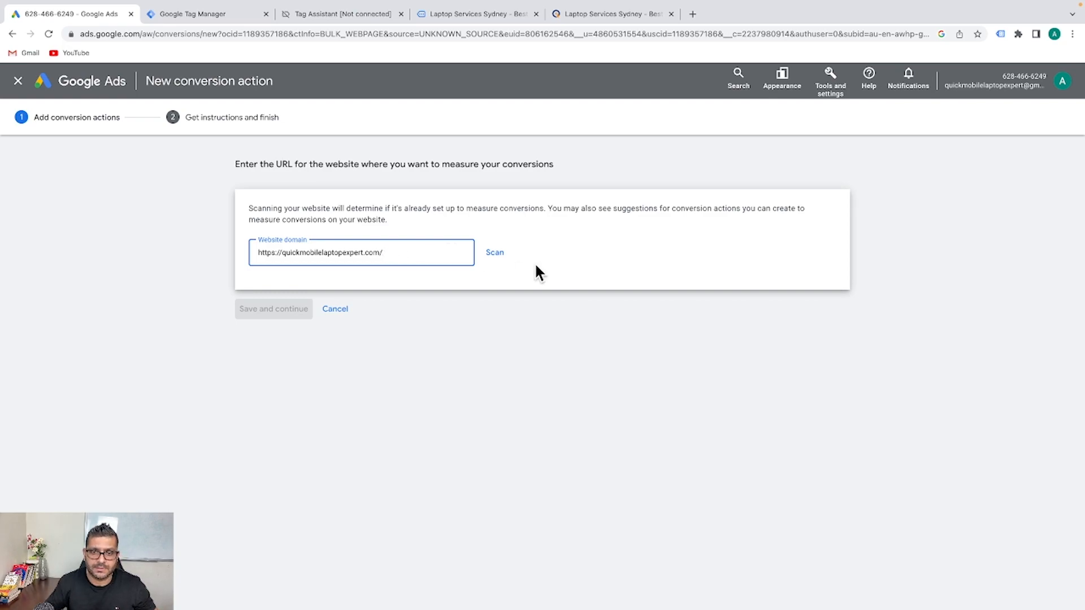
{"action": "left_click", "coordinate": [500, 259]}
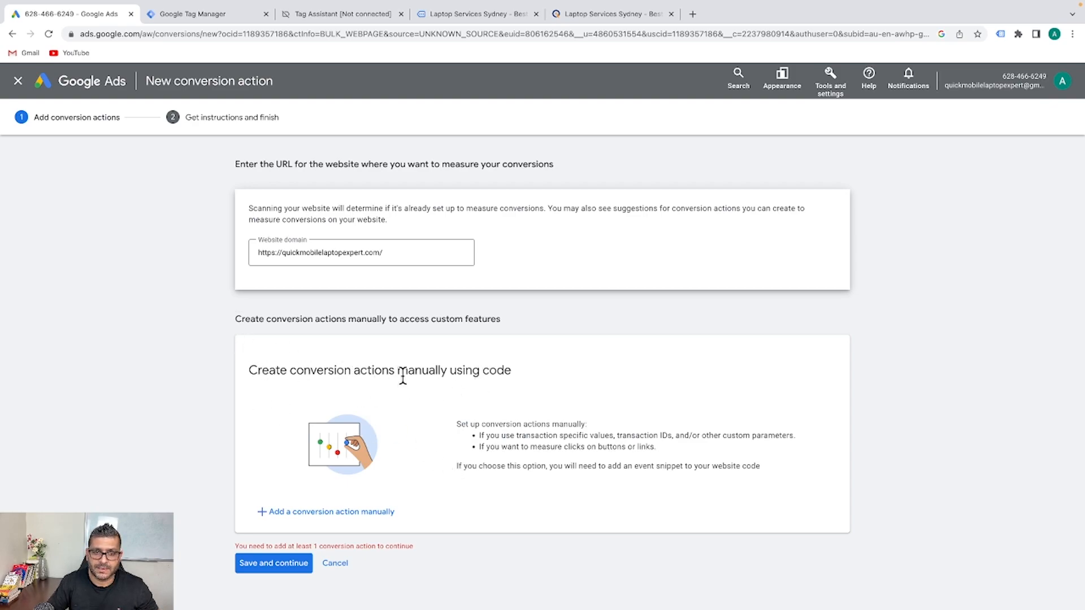
{"action": "left_click", "coordinate": [305, 512]}
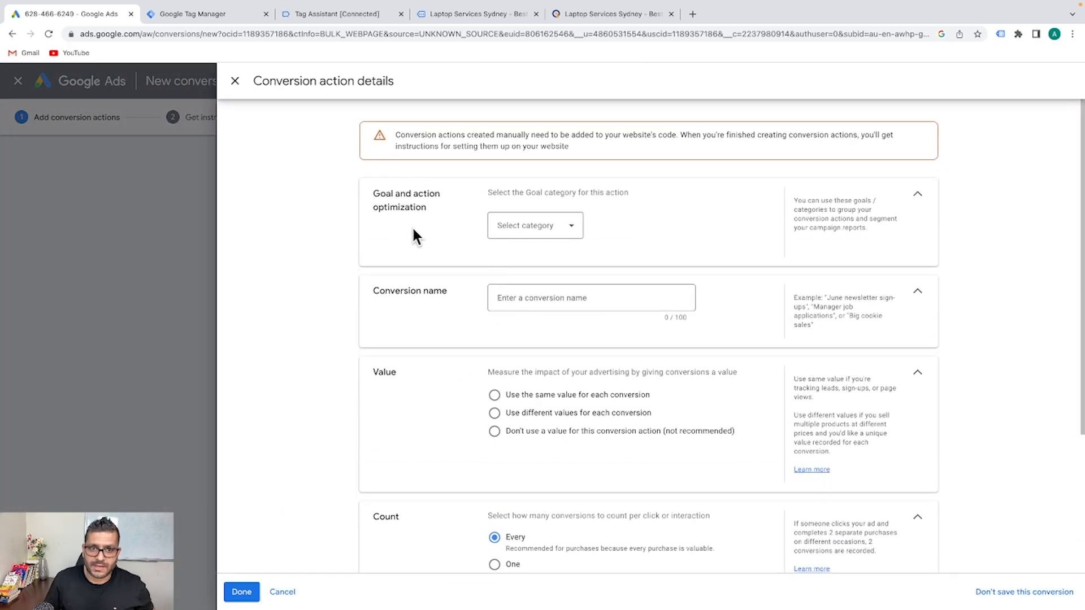
Pick Submit lead form as the goal category and name the conversion 'Thankyou Page Convesation'
{"action": "left_click", "coordinate": [565, 227]}
{"action": "scroll", "coordinate": [549, 313], "scroll_direction": "down", "scroll_amount": 3}
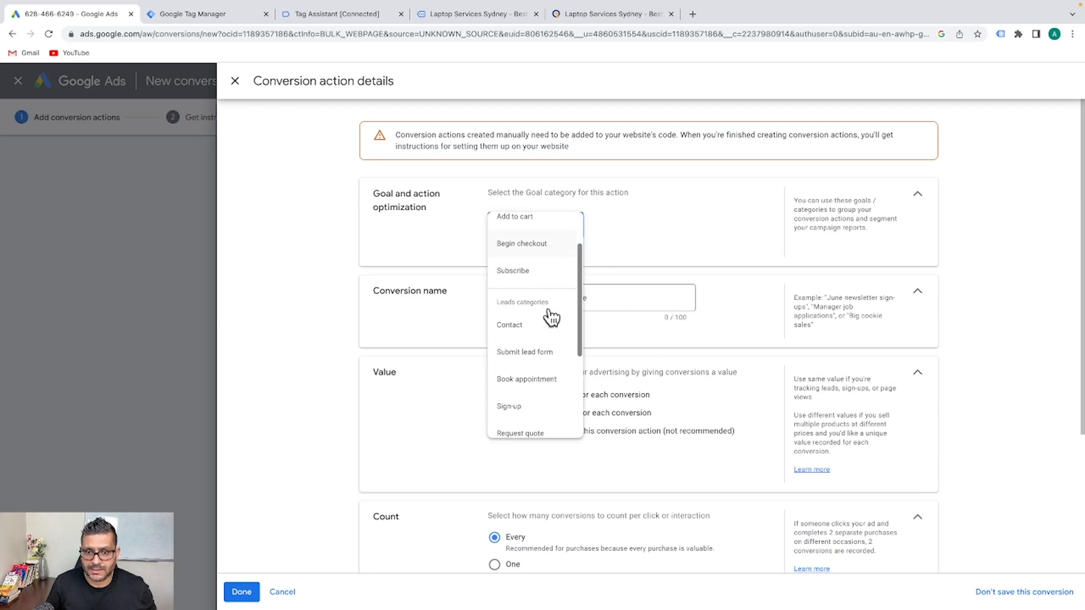
{"action": "scroll", "coordinate": [528, 331], "scroll_direction": "up", "scroll_amount": 1}
{"action": "scroll", "coordinate": [528, 331], "scroll_direction": "down", "scroll_amount": 1}
{"action": "scroll", "coordinate": [527, 333], "scroll_direction": "up", "scroll_amount": 1}
{"action": "scroll", "coordinate": [528, 333], "scroll_direction": "up", "scroll_amount": 1}
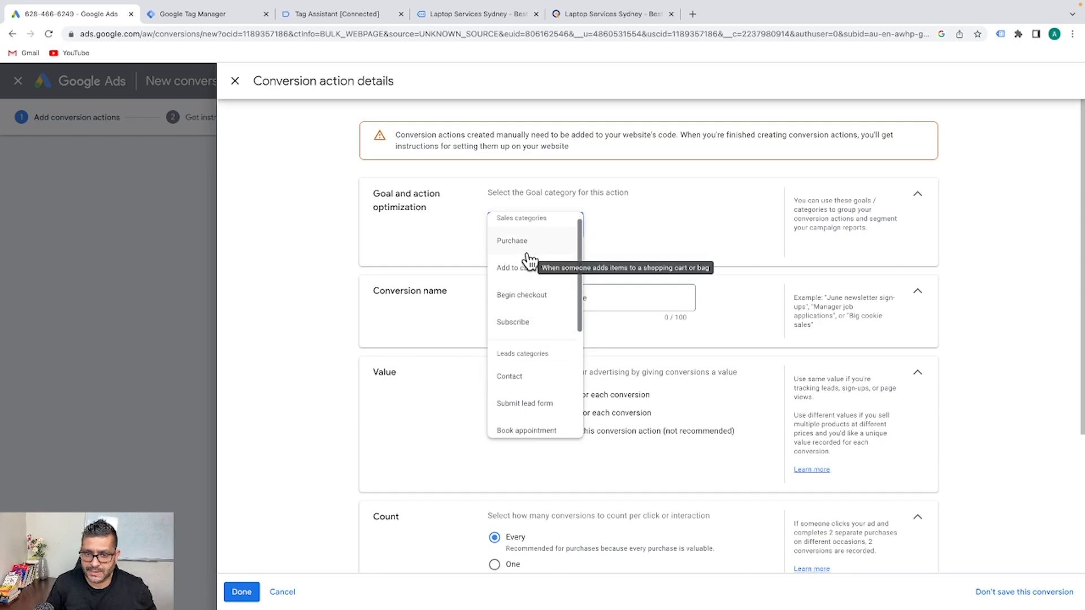
{"action": "scroll", "coordinate": [544, 359], "scroll_direction": "down", "scroll_amount": 2}
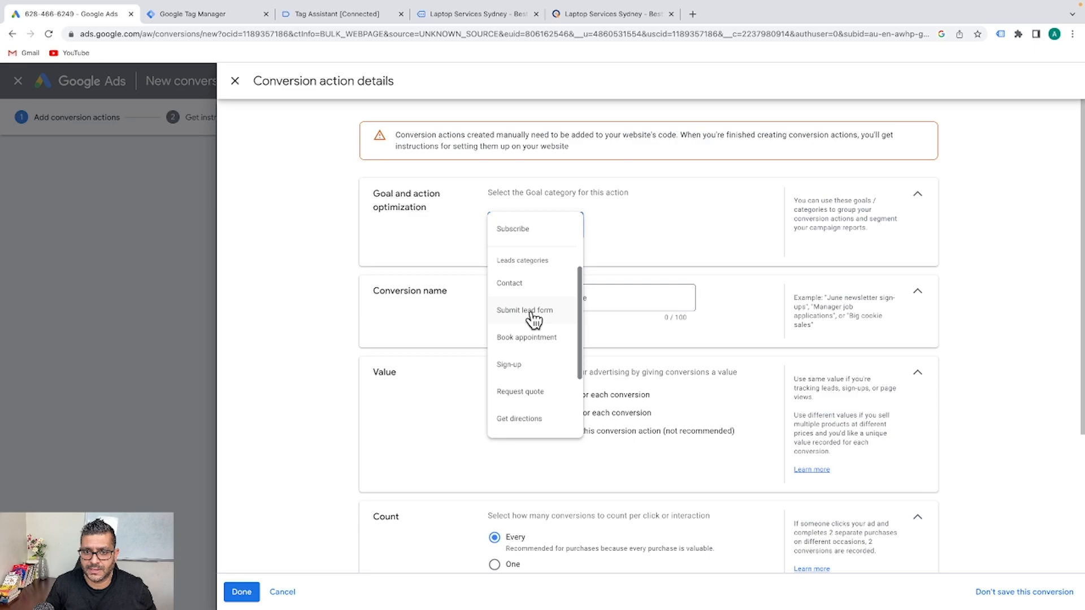
{"action": "left_click", "coordinate": [530, 311]}
{"action": "left_click", "coordinate": [533, 341]}
{"action": "type", "text": "Thankyou Page Convesation"}
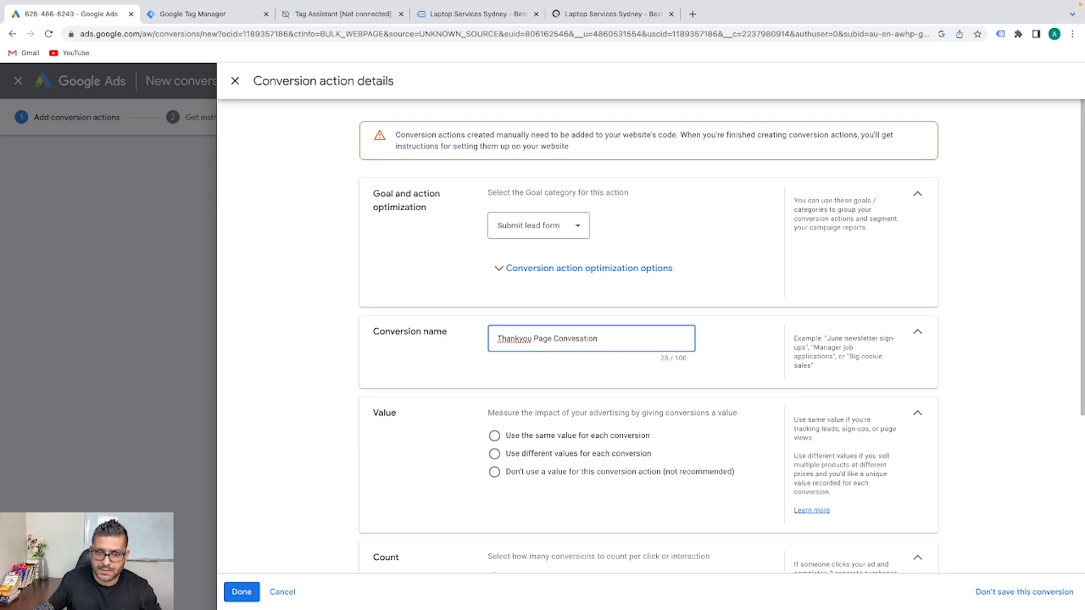
Fix the spacing and missing letter so the conversion name reads 'Thank you Page Conversation'
{"action": "left_click", "coordinate": [519, 337]}
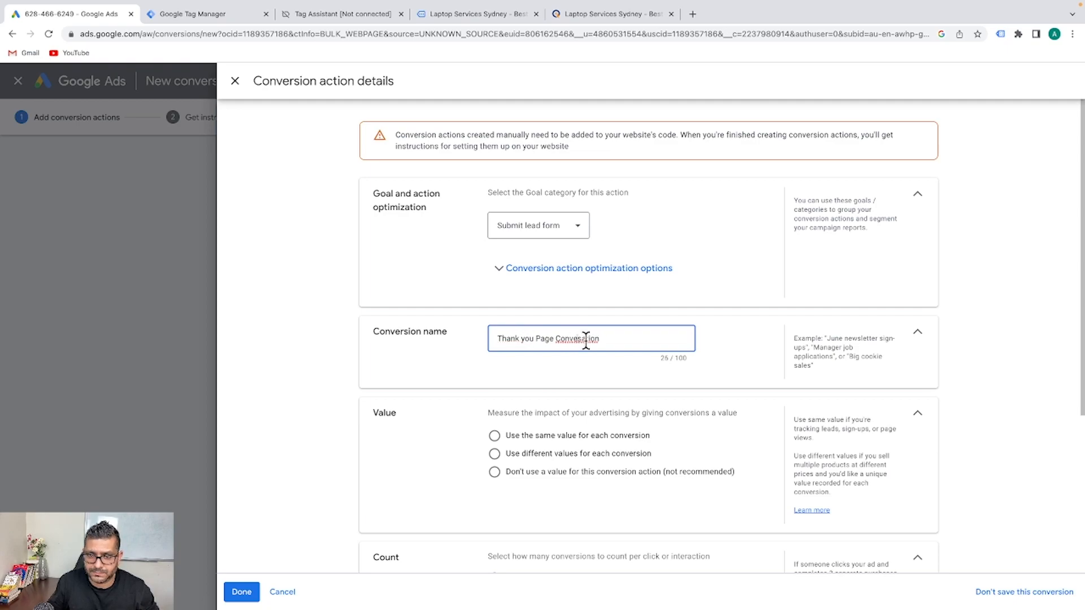
{"action": "type", "text": "r"}
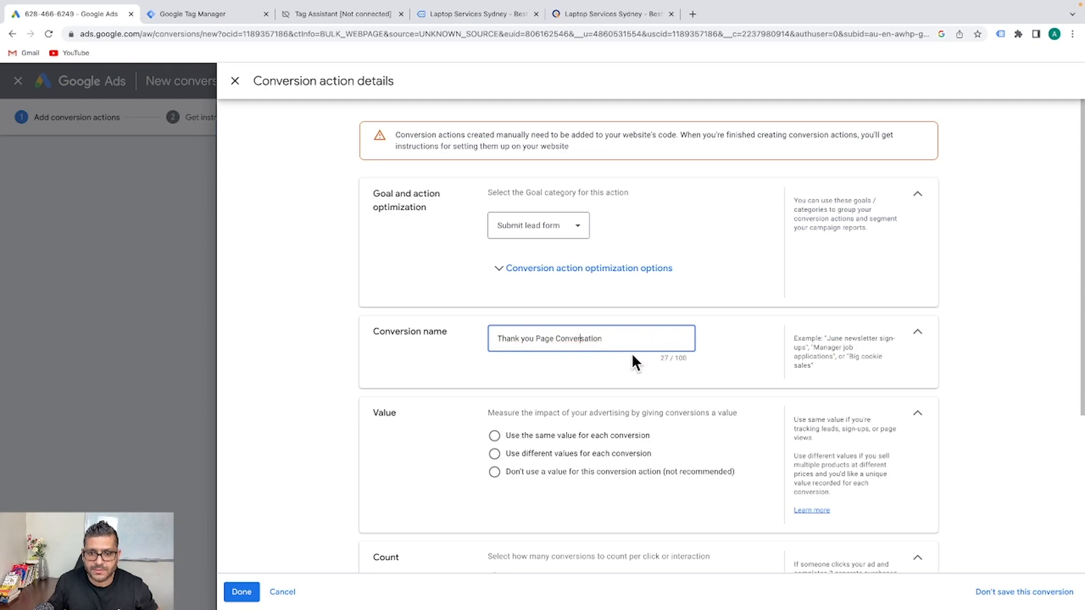
{"action": "scroll", "coordinate": [632, 356], "scroll_direction": "down", "scroll_amount": 1}
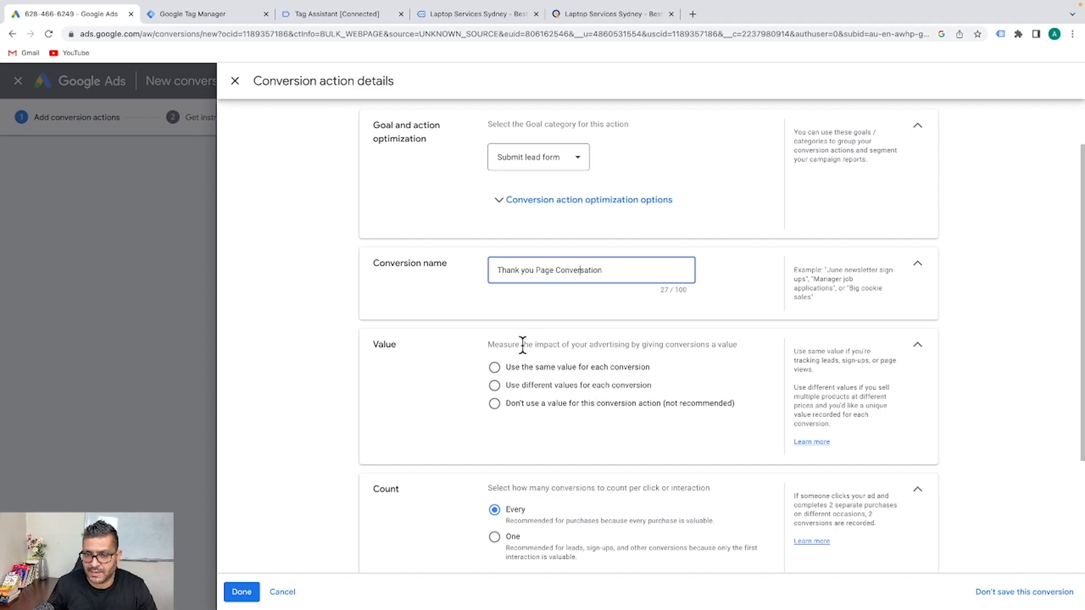
Give every conversion the same value of AUD 1
{"action": "left_click", "coordinate": [585, 370]}
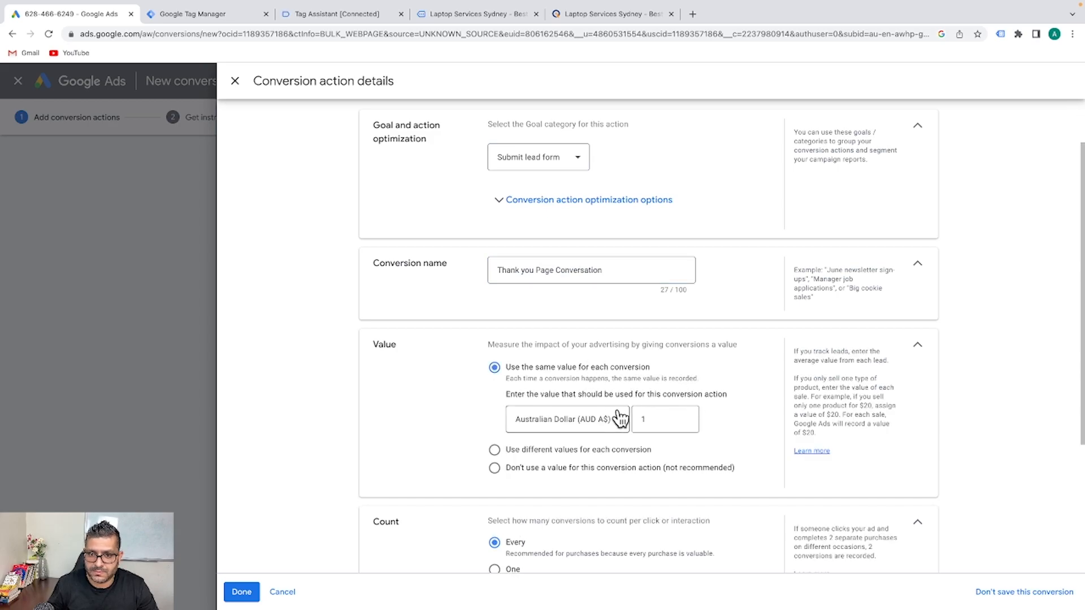
{"action": "scroll", "coordinate": [630, 407], "scroll_direction": "down", "scroll_amount": 1}
{"action": "scroll", "coordinate": [630, 407], "scroll_direction": "down", "scroll_amount": 1}
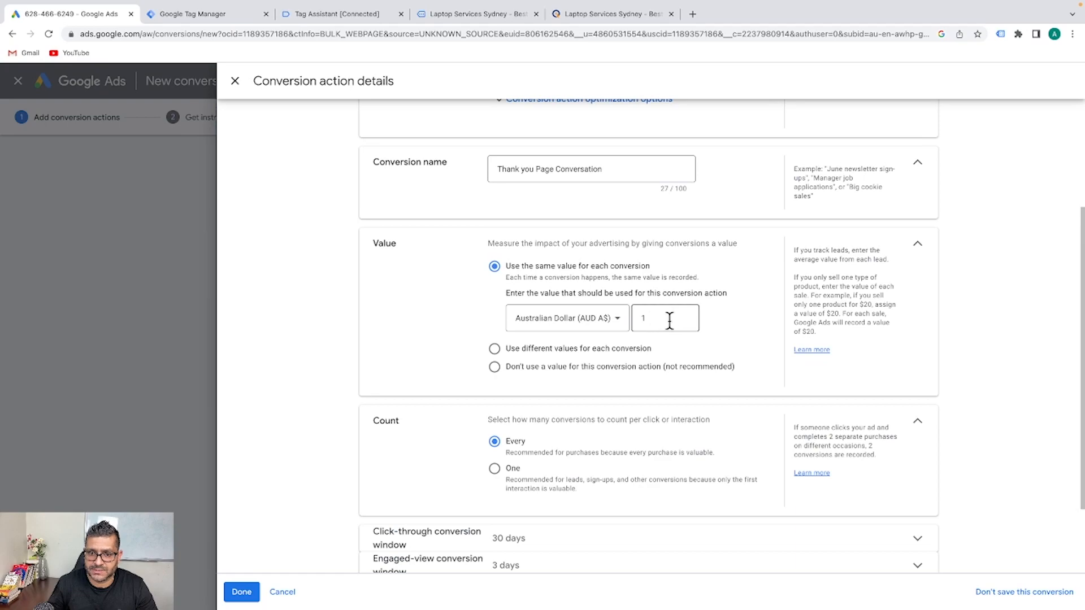
{"action": "scroll", "coordinate": [686, 375], "scroll_direction": "down", "scroll_amount": 2}
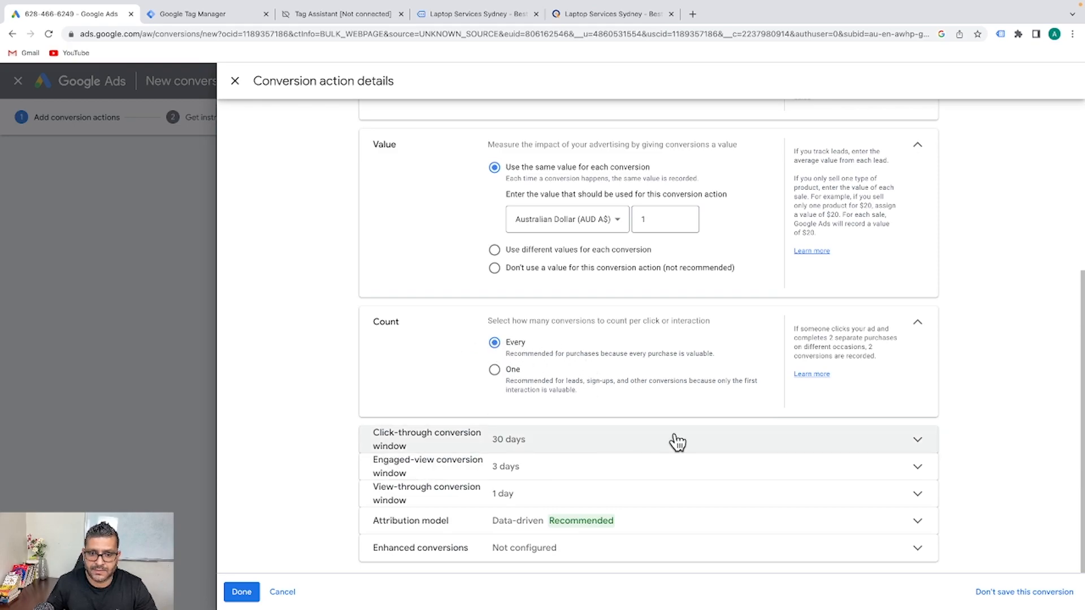
Review the windows and attribution, keeping click-through 30 days, engaged-view 3 days and Data-driven attribution
{"action": "left_click", "coordinate": [562, 441]}
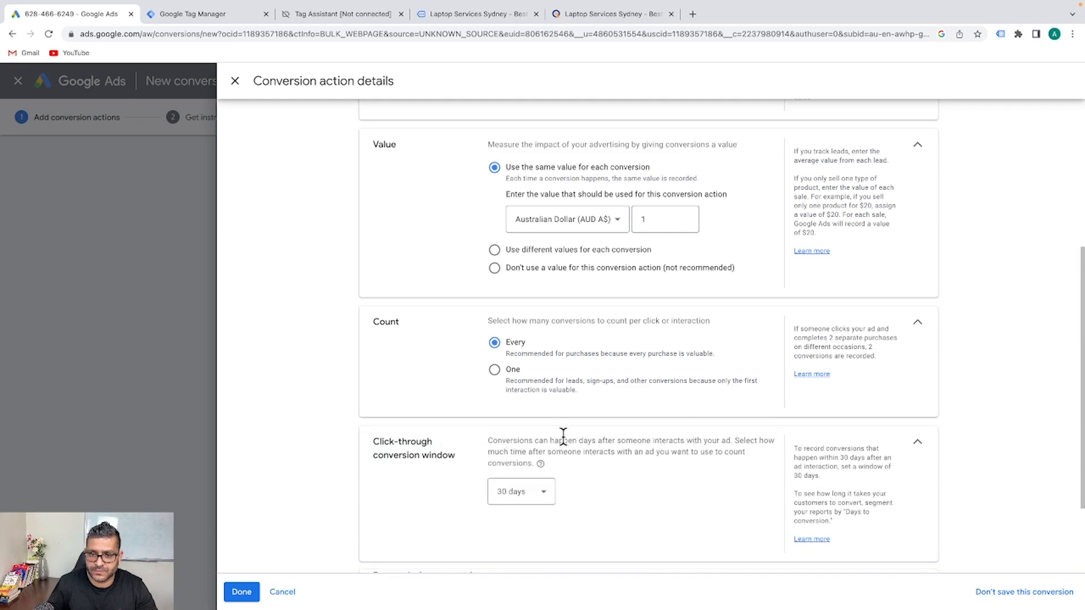
{"action": "scroll", "coordinate": [609, 449], "scroll_direction": "down", "scroll_amount": 2}
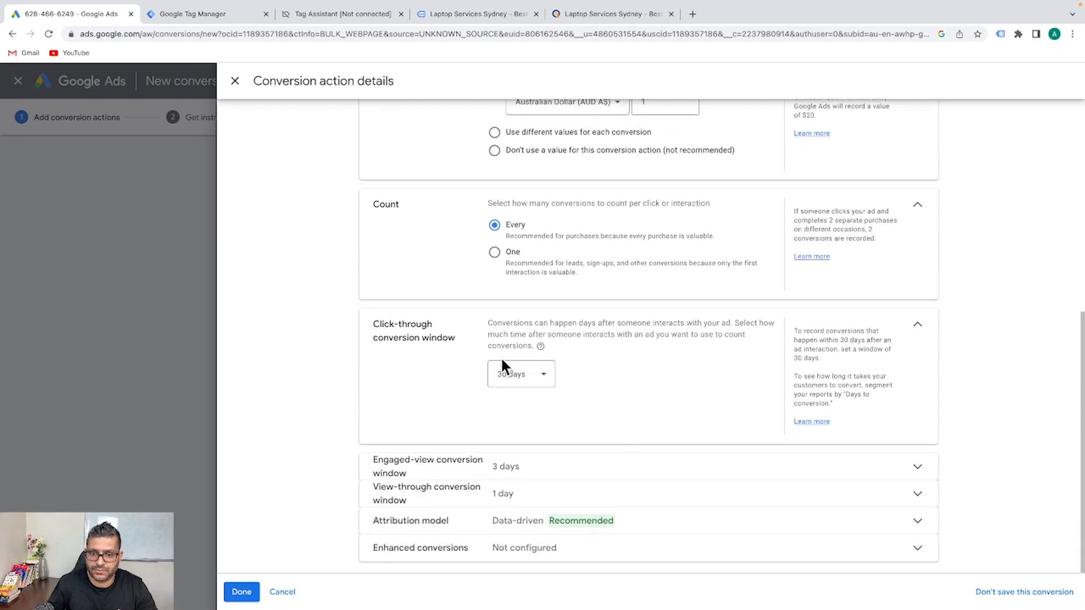
{"action": "left_click", "coordinate": [531, 377]}
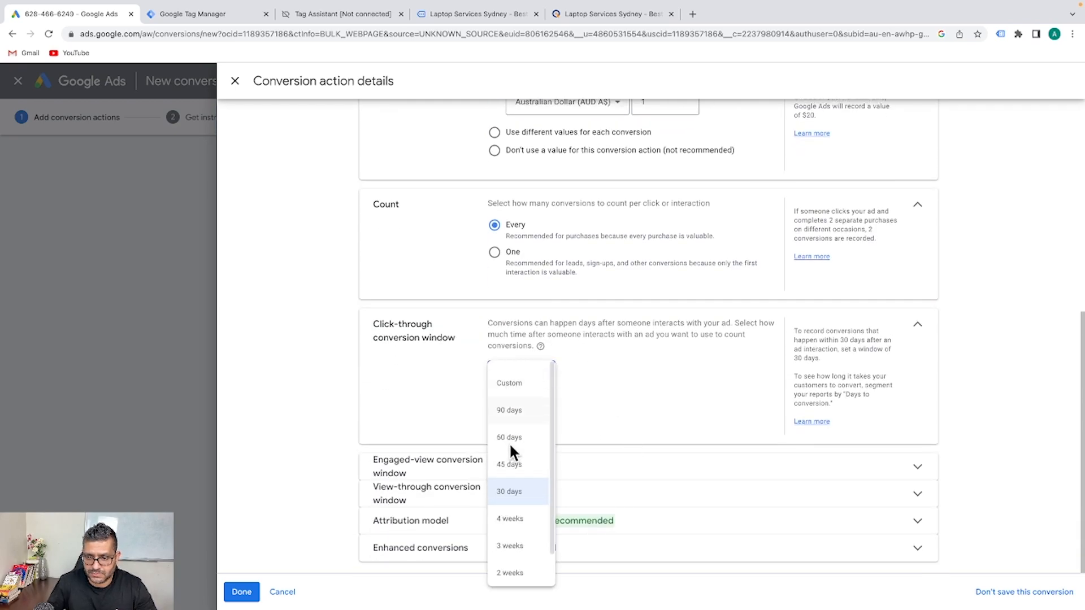
{"action": "left_click", "coordinate": [917, 324]}
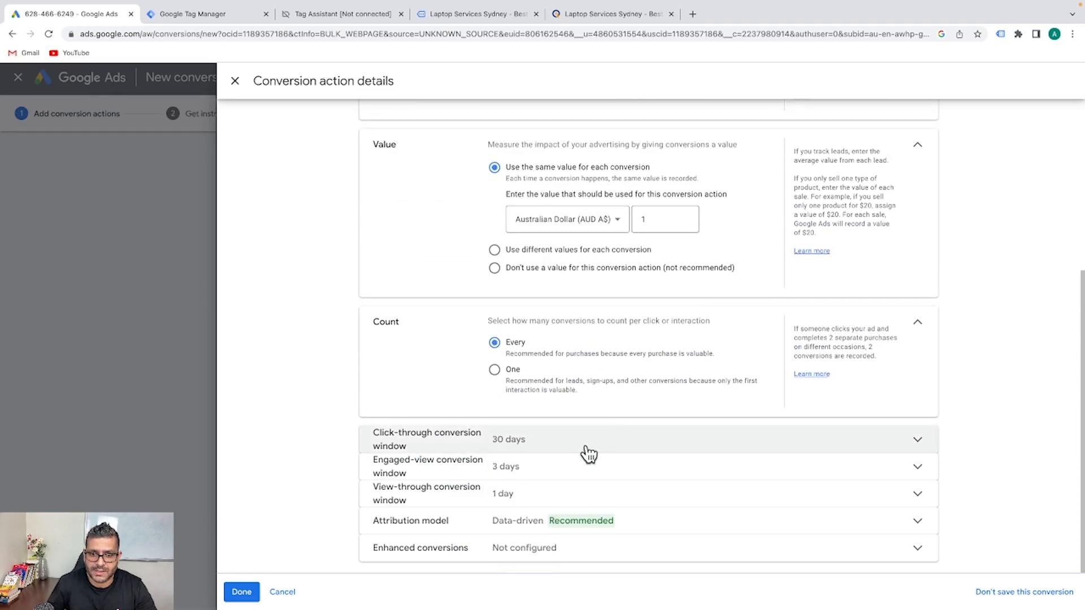
{"action": "left_click", "coordinate": [614, 469]}
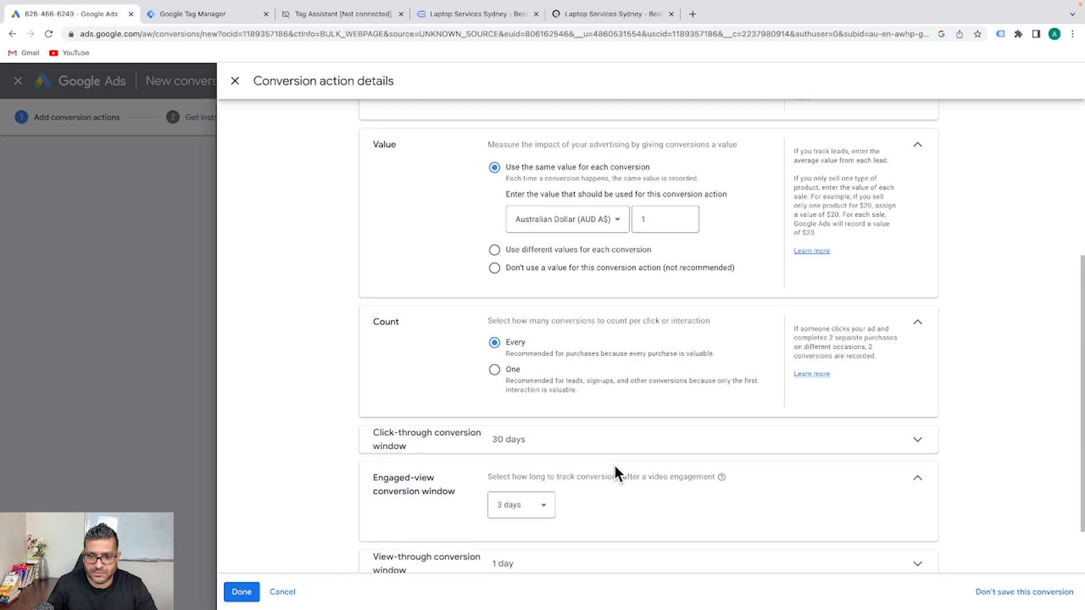
{"action": "left_click", "coordinate": [916, 428]}
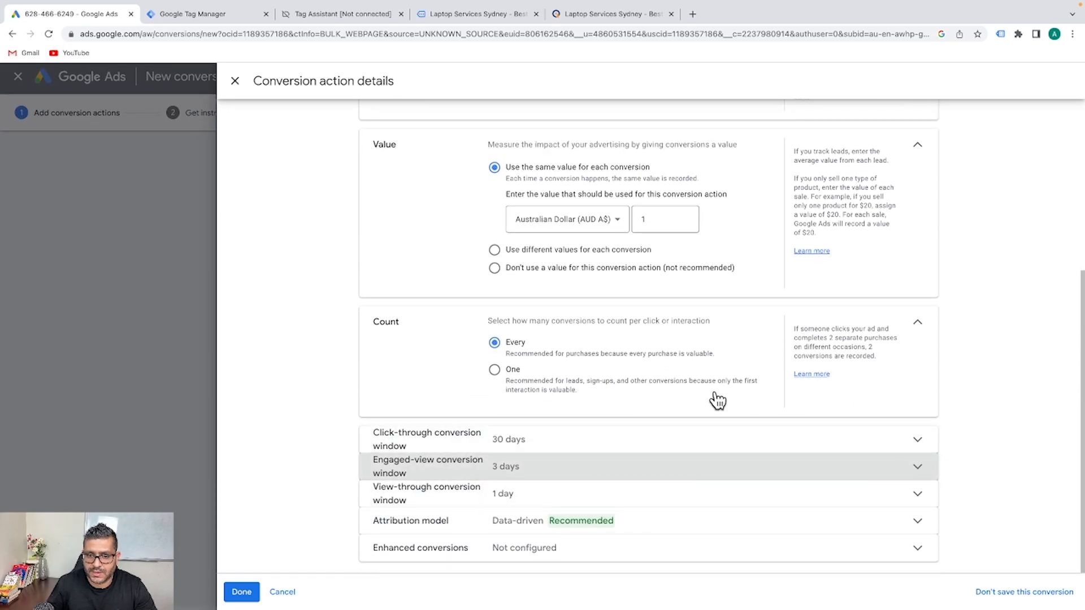
{"action": "left_click", "coordinate": [817, 523]}
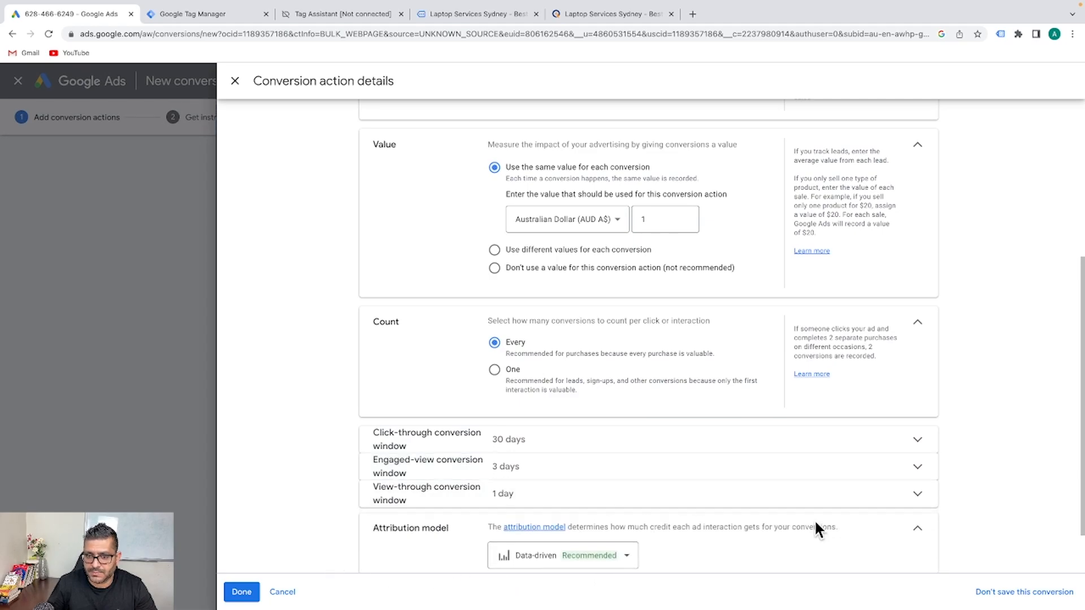
{"action": "left_click", "coordinate": [911, 532]}
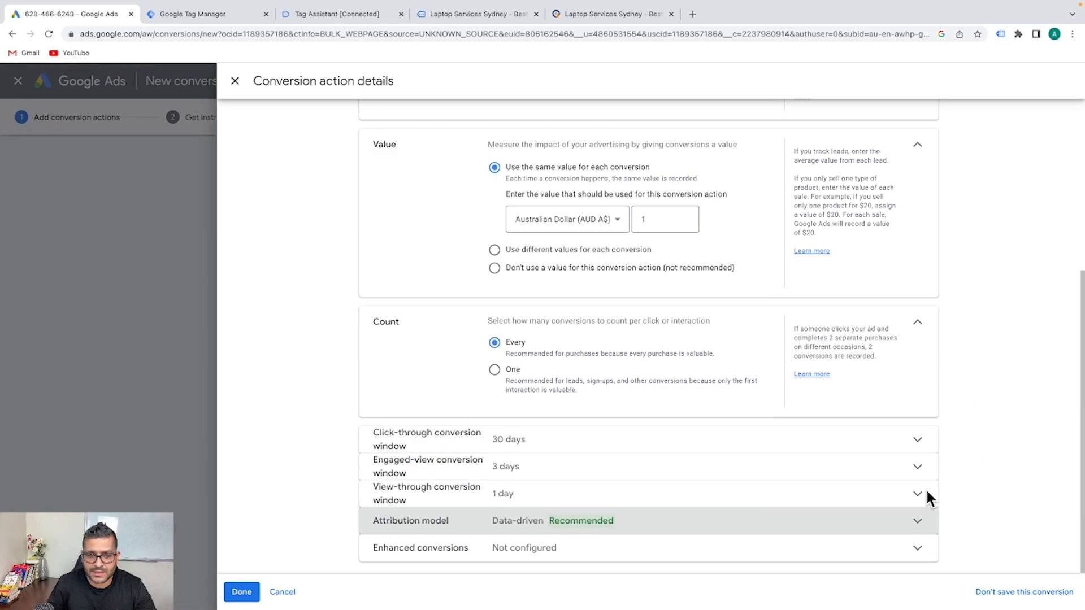
{"action": "left_click", "coordinate": [242, 591]}
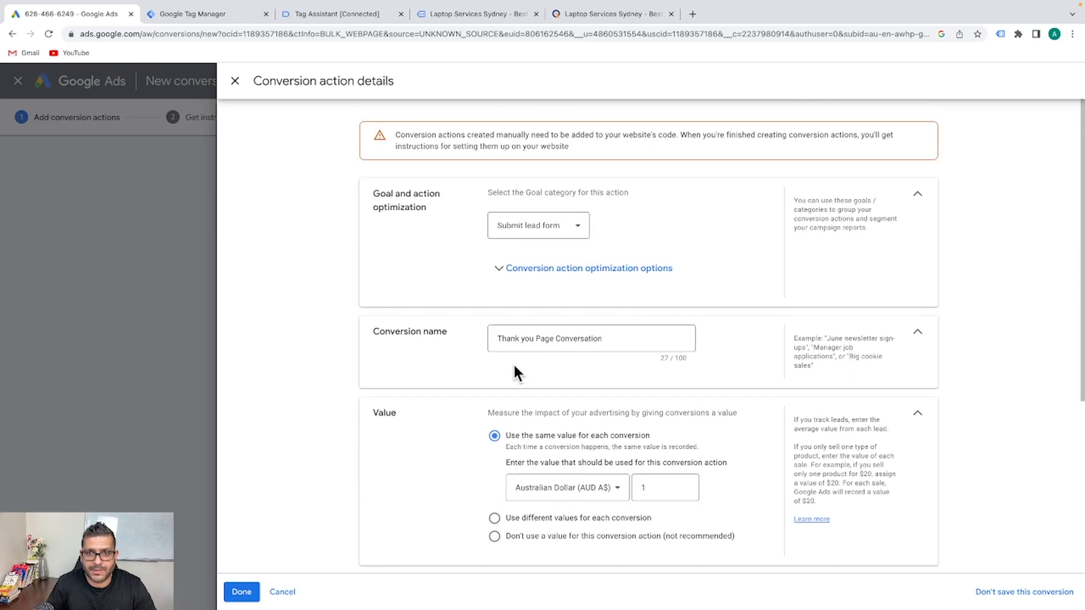
{"action": "scroll", "coordinate": [514, 368], "scroll_direction": "down", "scroll_amount": 4}
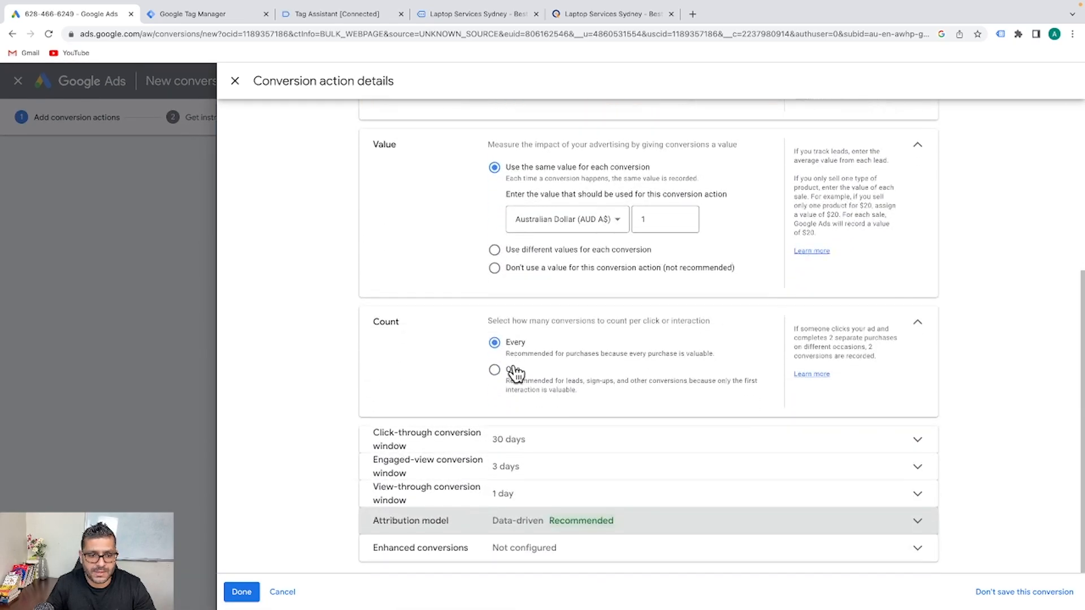
Save the conversion action and select its Conversion ID in the Tag Manager setup instructions
{"action": "left_click", "coordinate": [243, 593]}
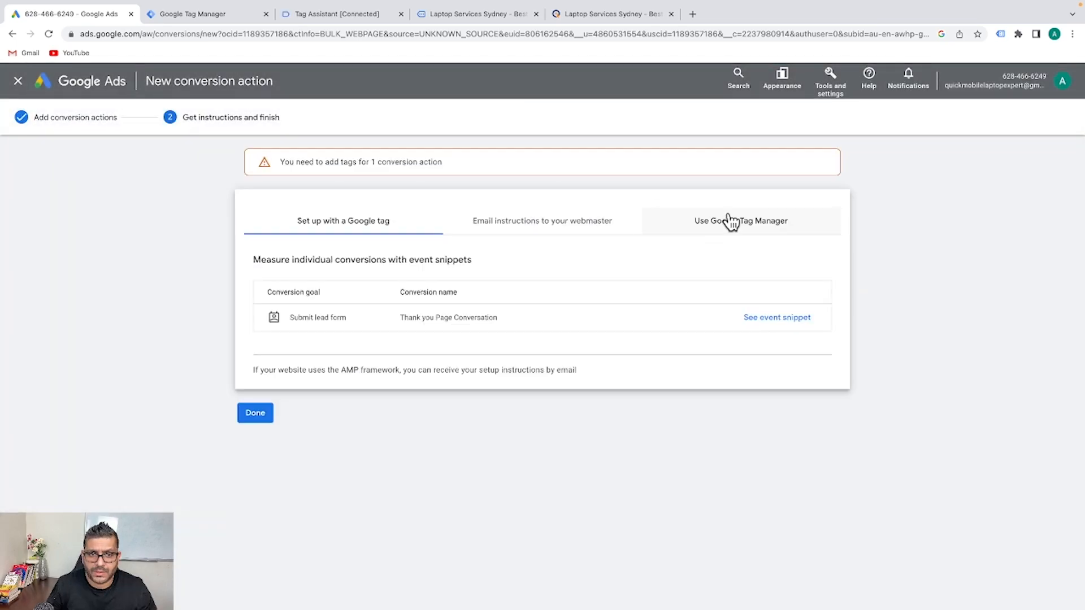
{"action": "left_click", "coordinate": [735, 224]}
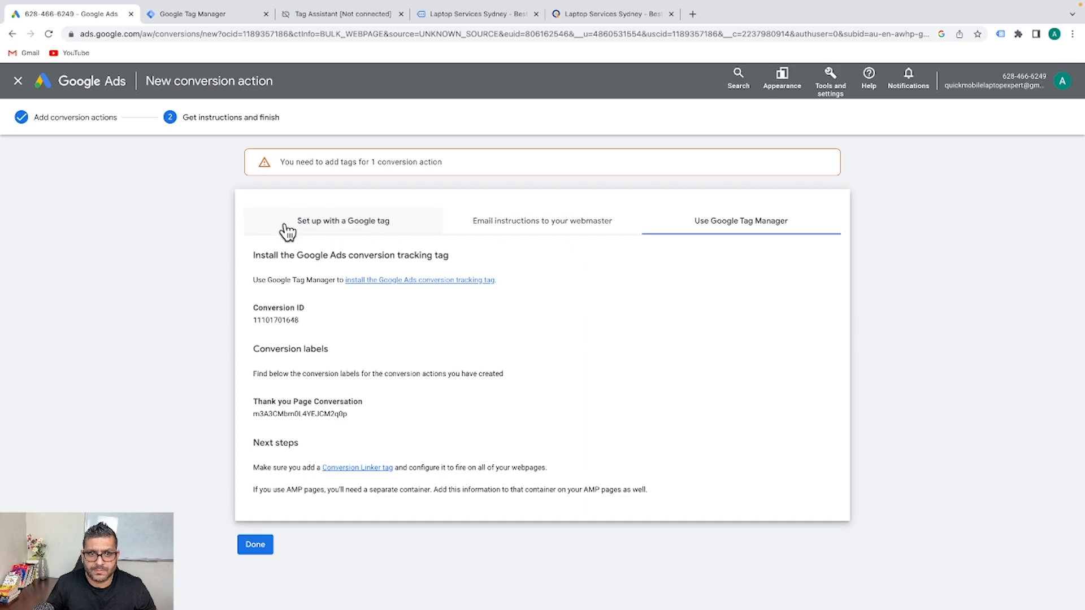
{"action": "left_click", "coordinate": [370, 234]}
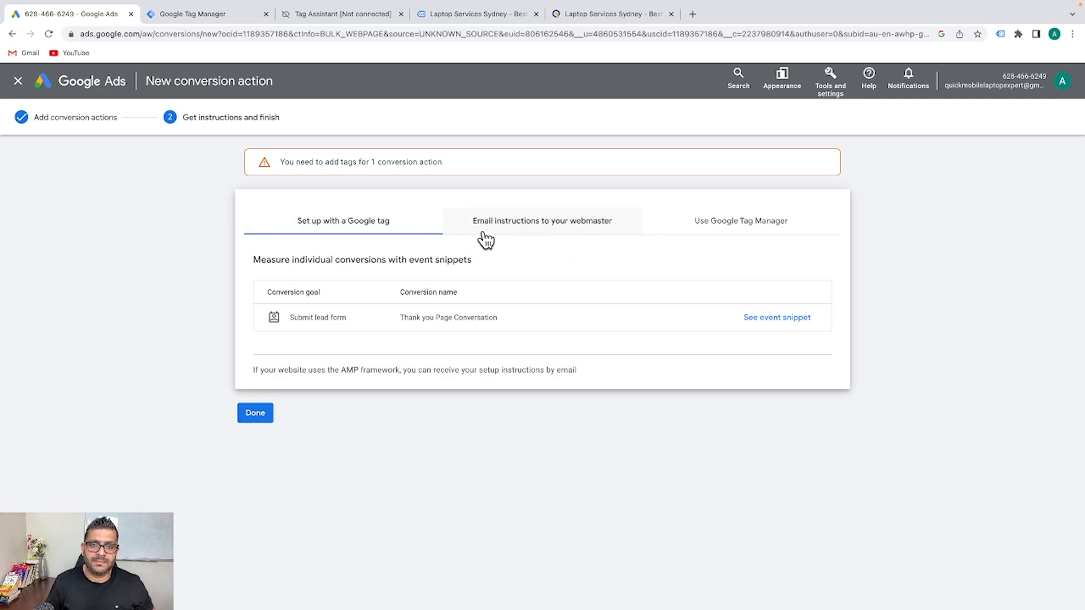
{"action": "left_click", "coordinate": [705, 224]}
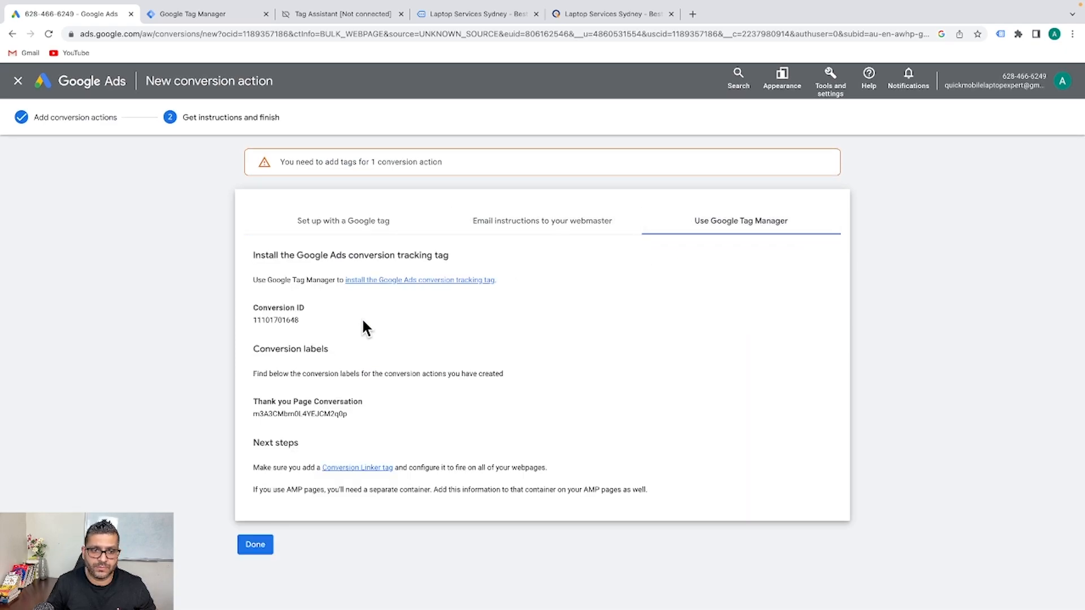
{"action": "left_click_drag", "start_coordinate": [308, 325], "coordinate": [248, 325]}
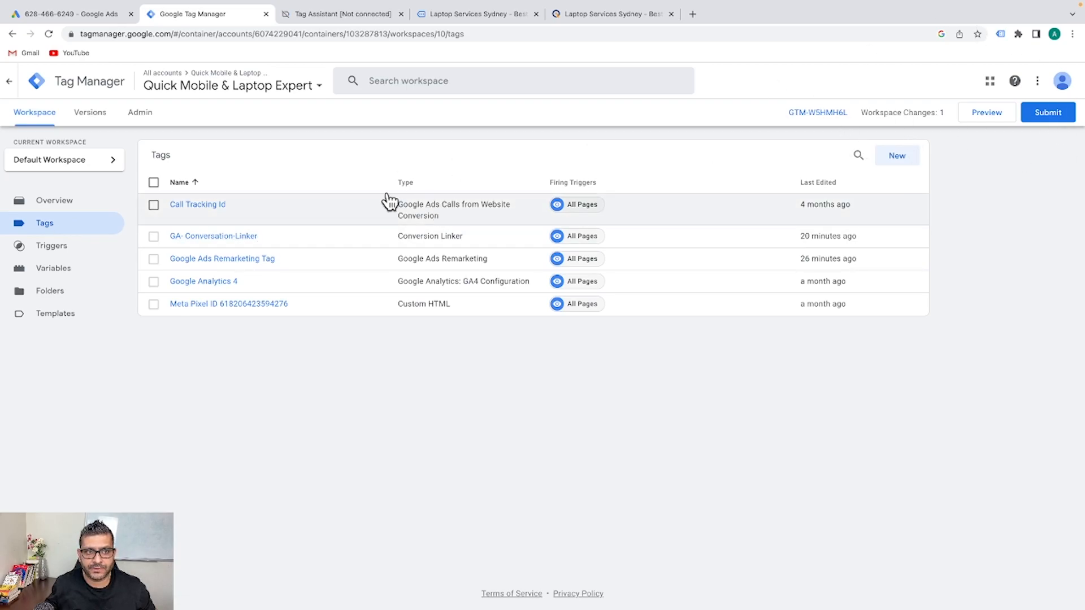
Create a new tag titled 'GA-SubmitLeadformContactus' and bring up its tag type choices
{"action": "left_click", "coordinate": [903, 162]}
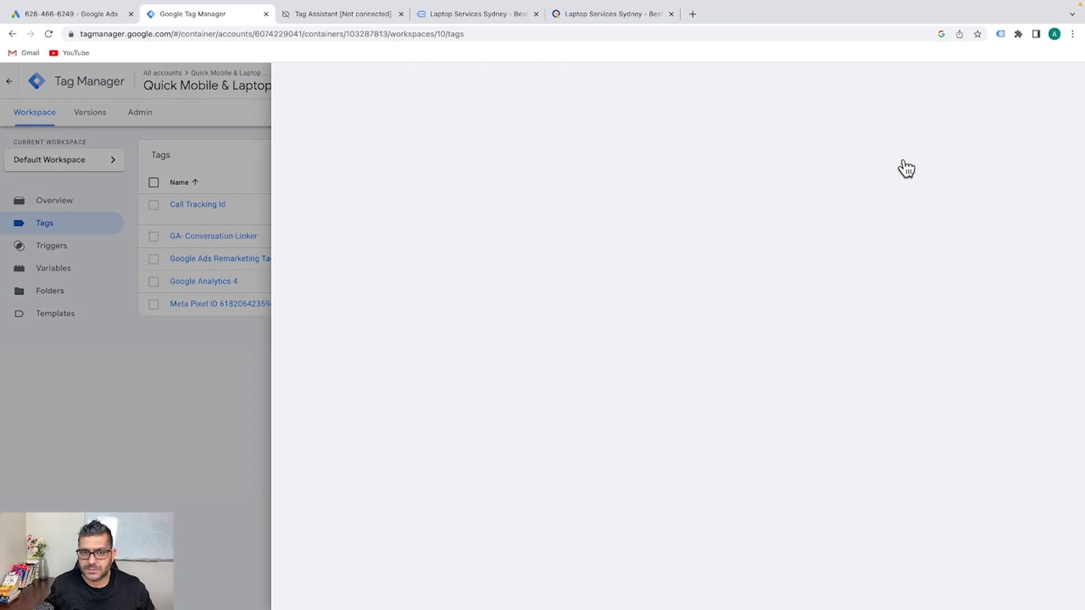
{"action": "left_click", "coordinate": [373, 90]}
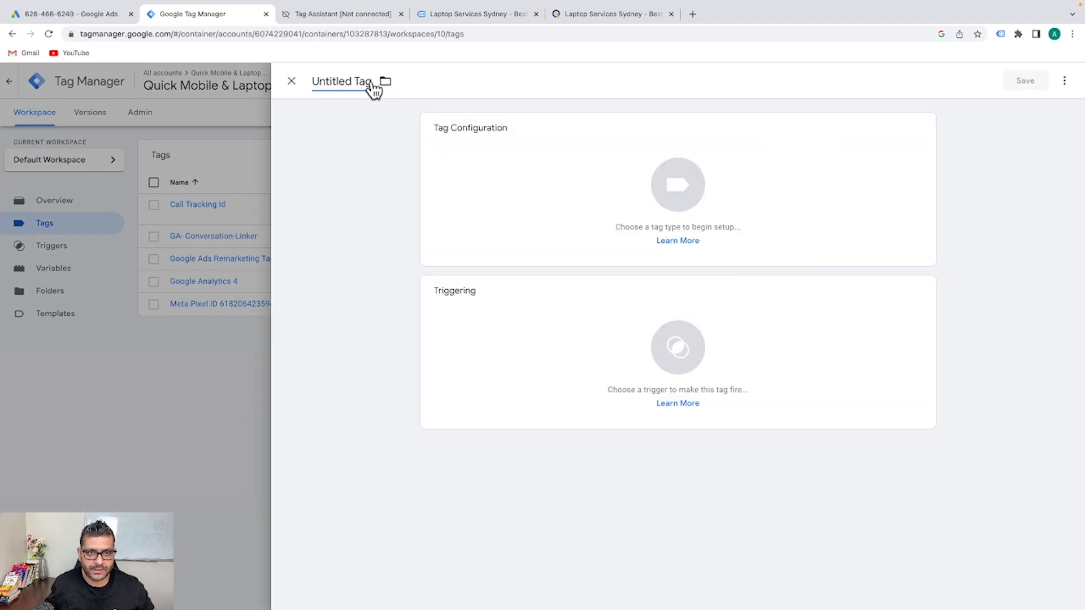
{"action": "key", "text": "ctrl+a"}
{"action": "type", "text": "GA"}
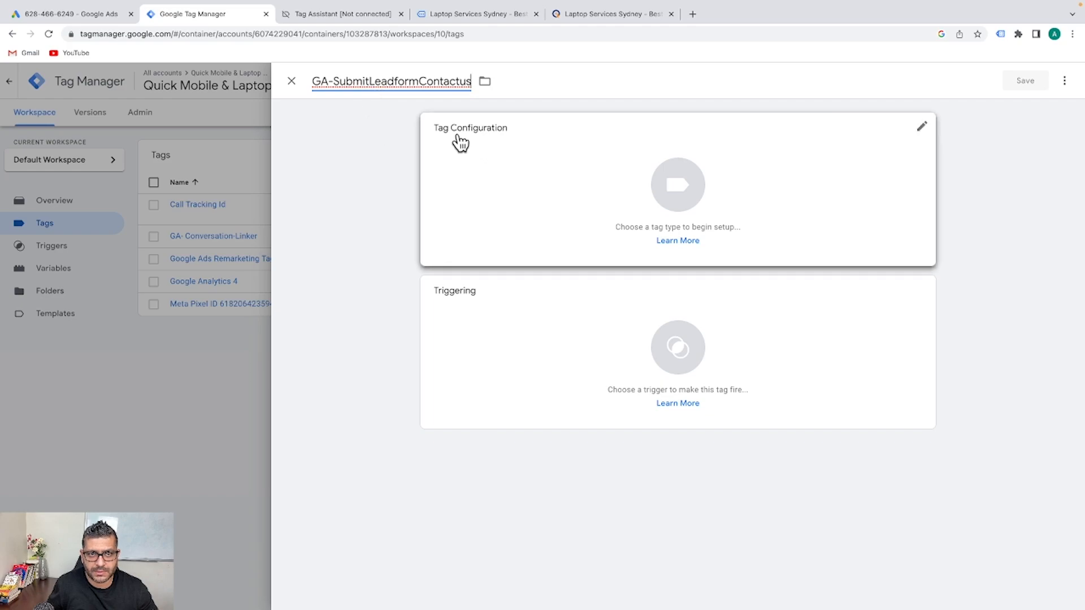
{"action": "left_click", "coordinate": [506, 177]}
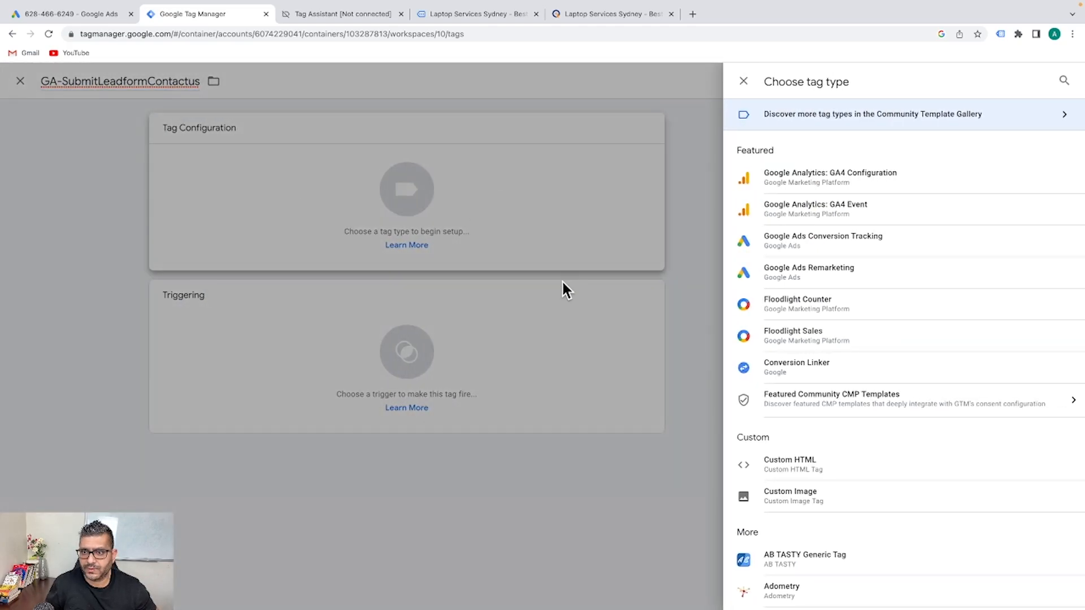
{"action": "left_click", "coordinate": [831, 242]}
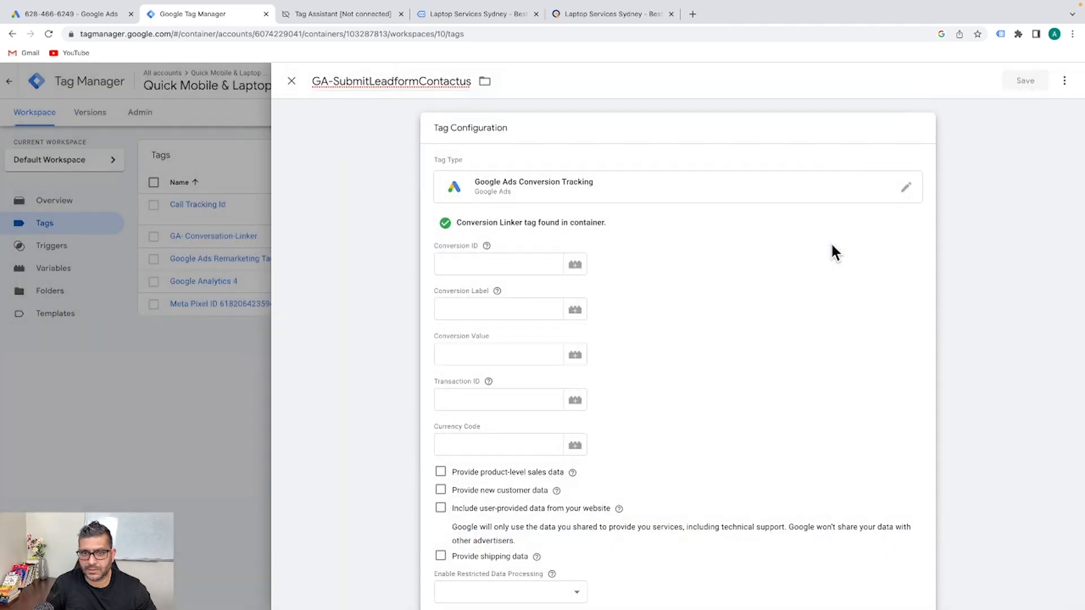
{"action": "left_click", "coordinate": [444, 268]}
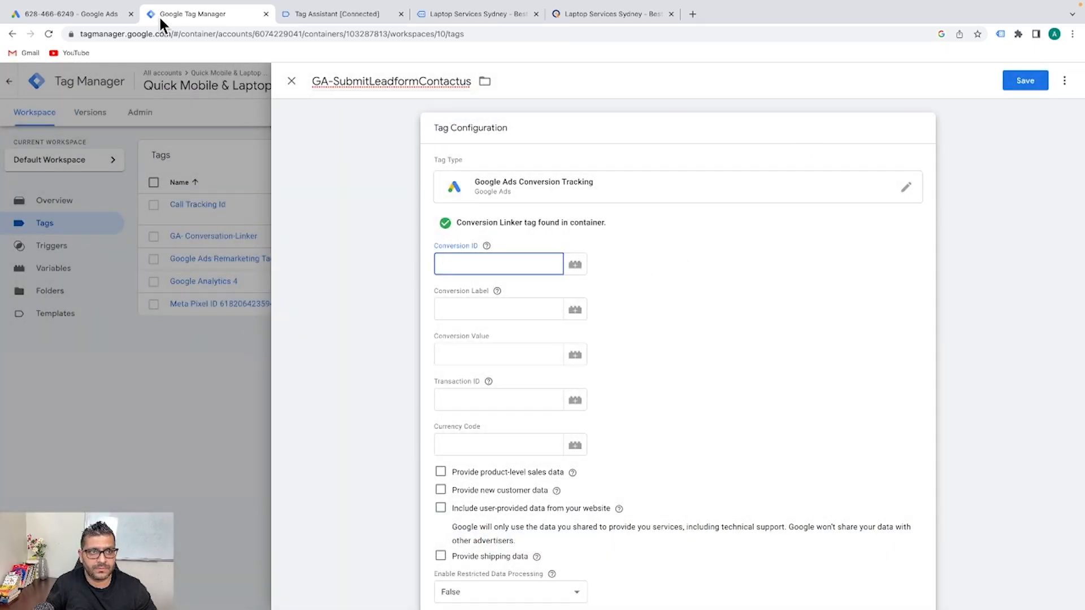
{"action": "left_click", "coordinate": [86, 12]}
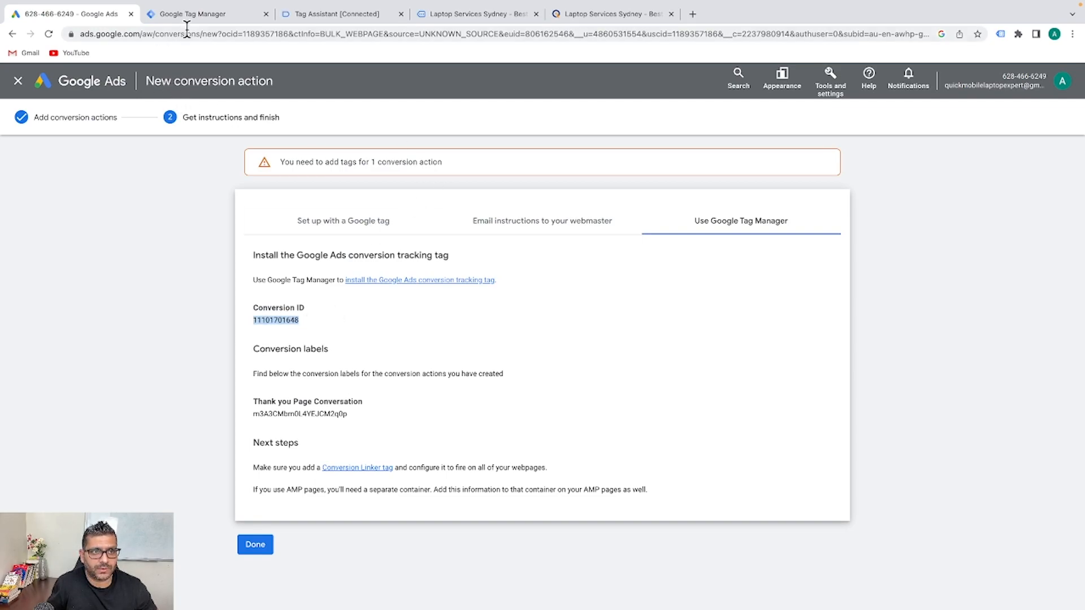
{"action": "left_click", "coordinate": [200, 13]}
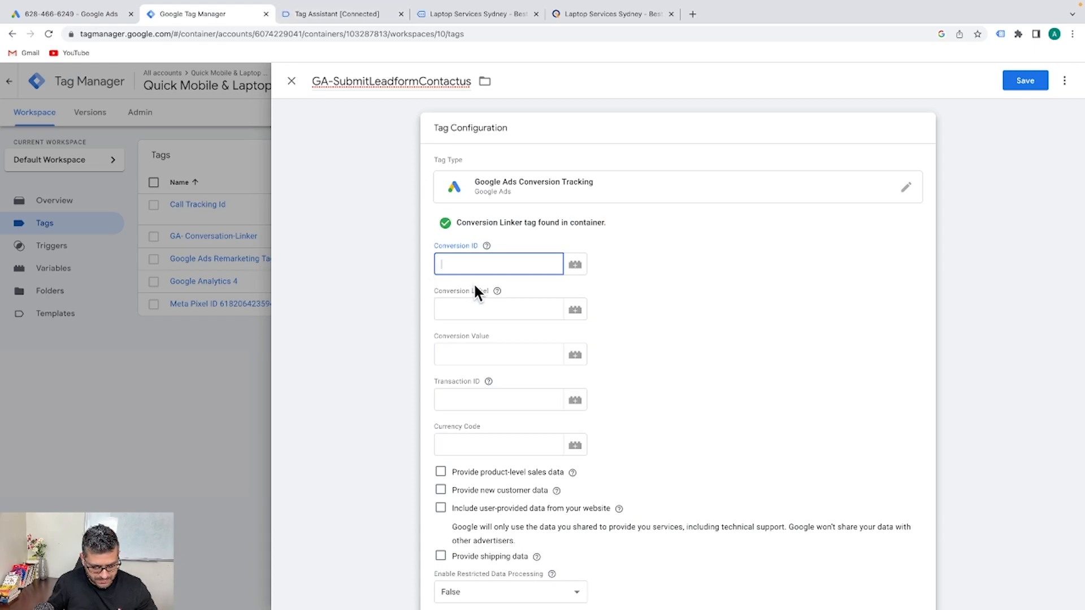
Paste the Google Ads conversion label into Conversion Label and check the Conversion Linking settings
{"action": "left_click", "coordinate": [473, 309]}
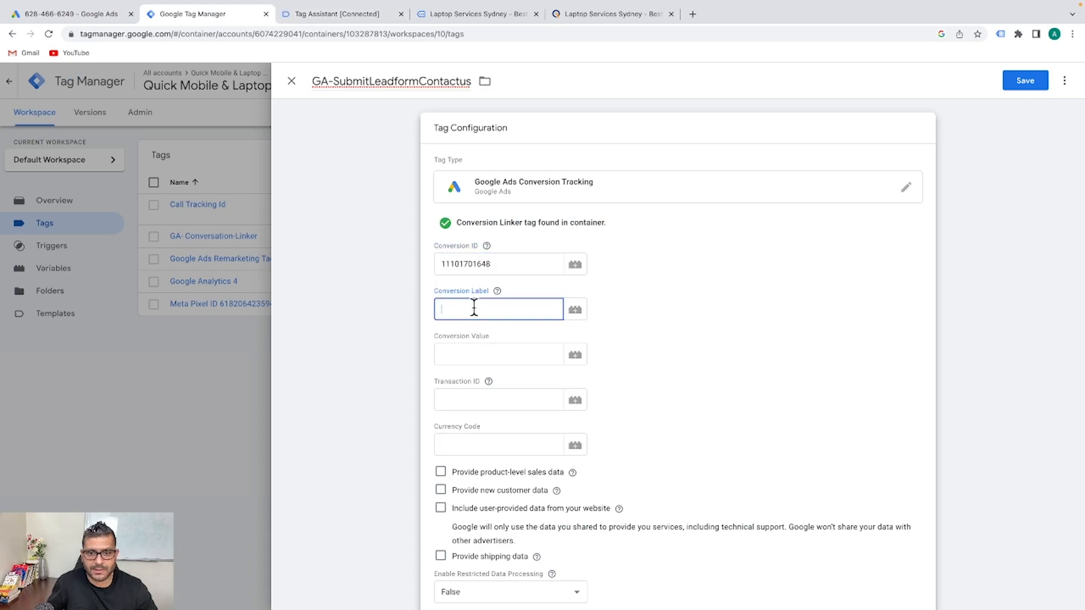
{"action": "left_click", "coordinate": [52, 13]}
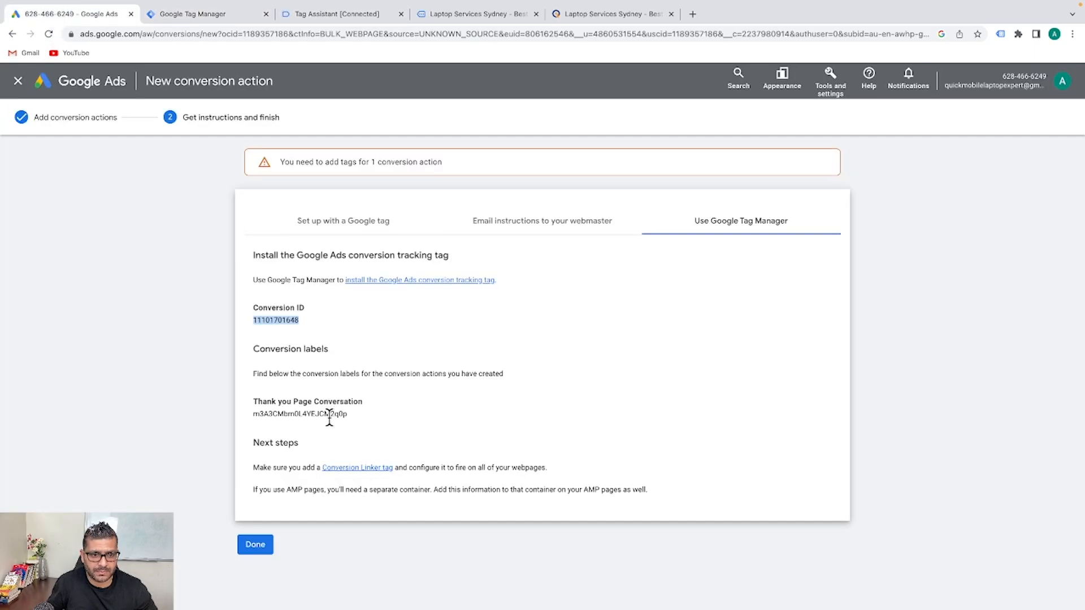
{"action": "left_click_drag", "start_coordinate": [354, 415], "coordinate": [249, 419]}
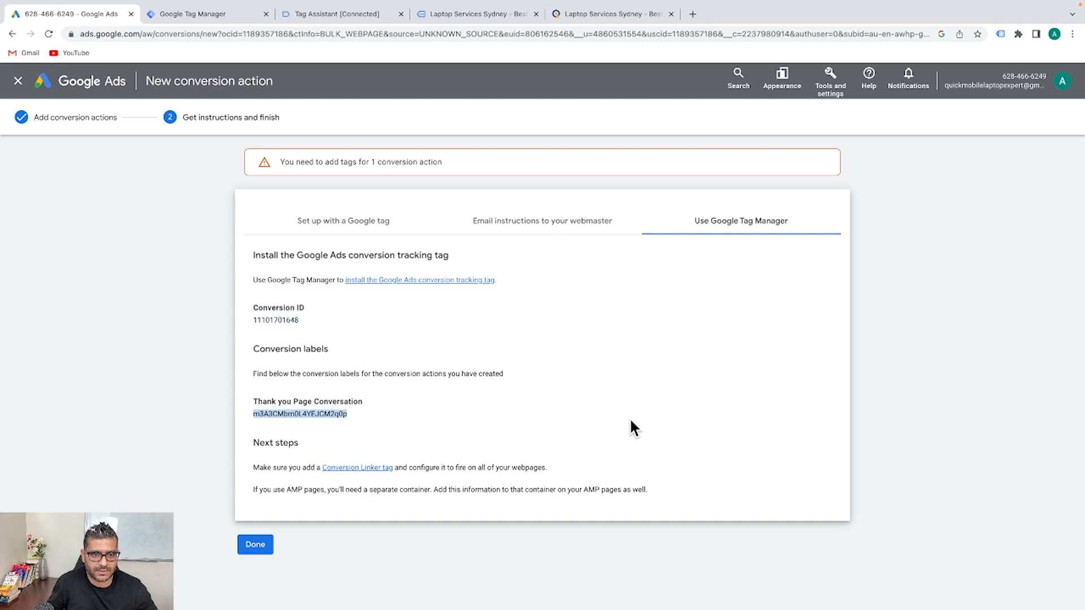
{"action": "left_click", "coordinate": [173, 15]}
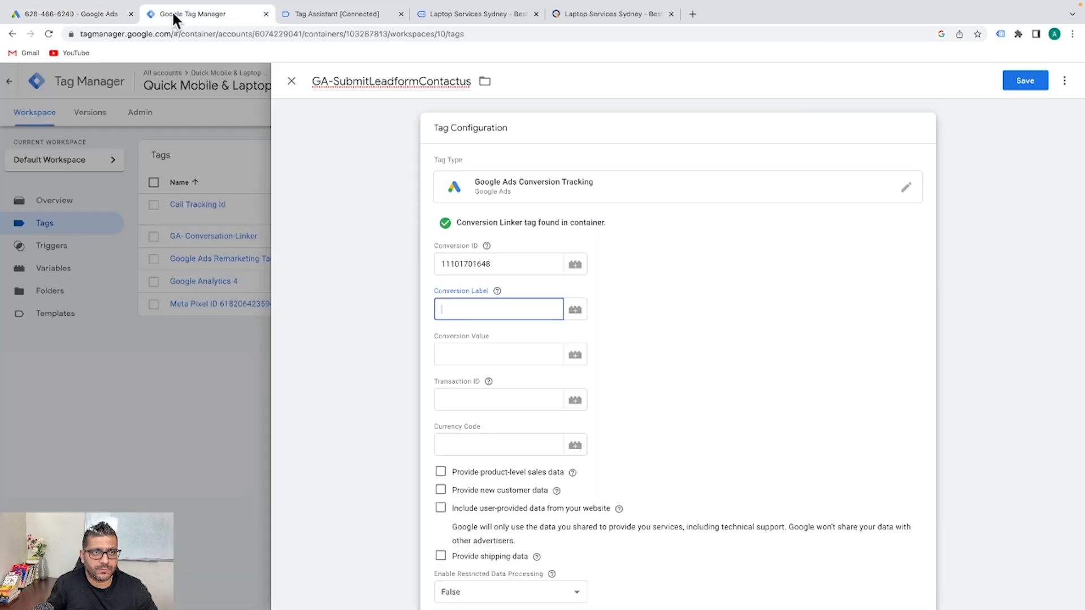
{"action": "type", "text": "m3A3CMbm0L4YEJCM2q0p"}
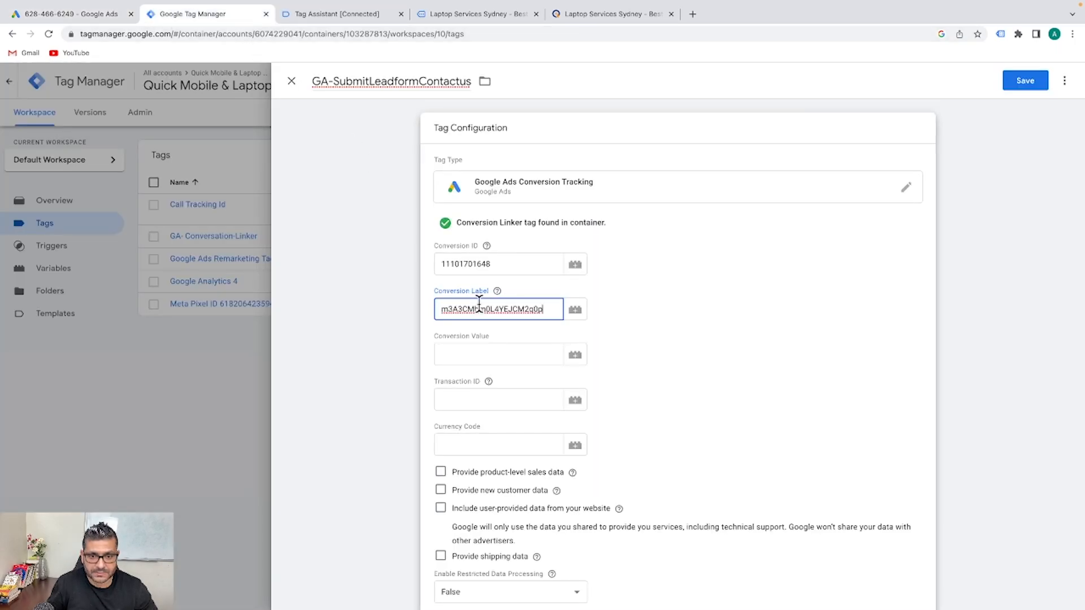
{"action": "scroll", "coordinate": [852, 374], "scroll_direction": "down", "scroll_amount": 2}
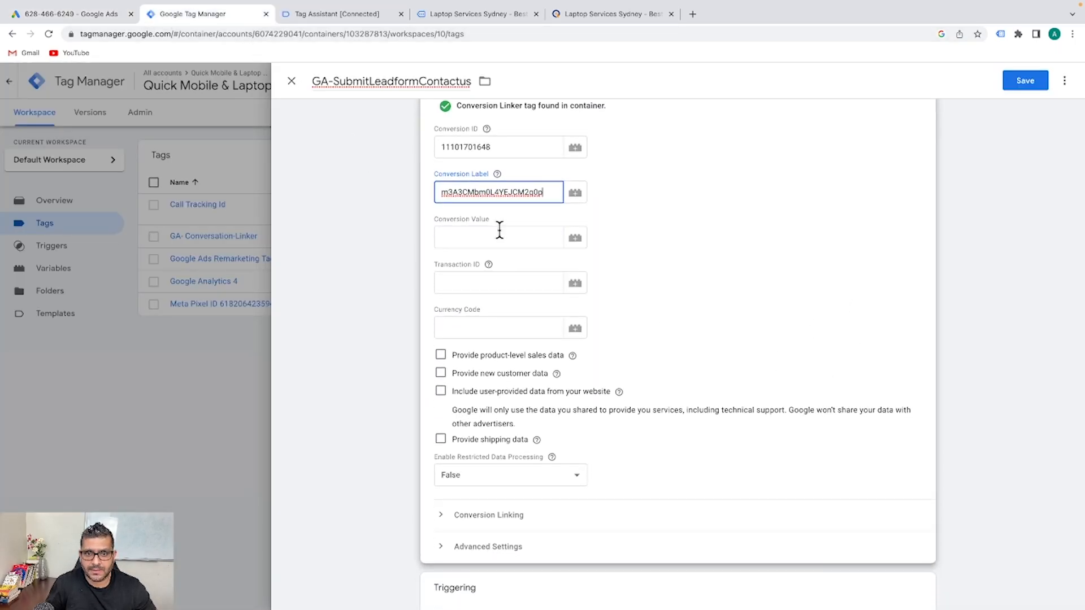
{"action": "scroll", "coordinate": [657, 260], "scroll_direction": "down", "scroll_amount": 3}
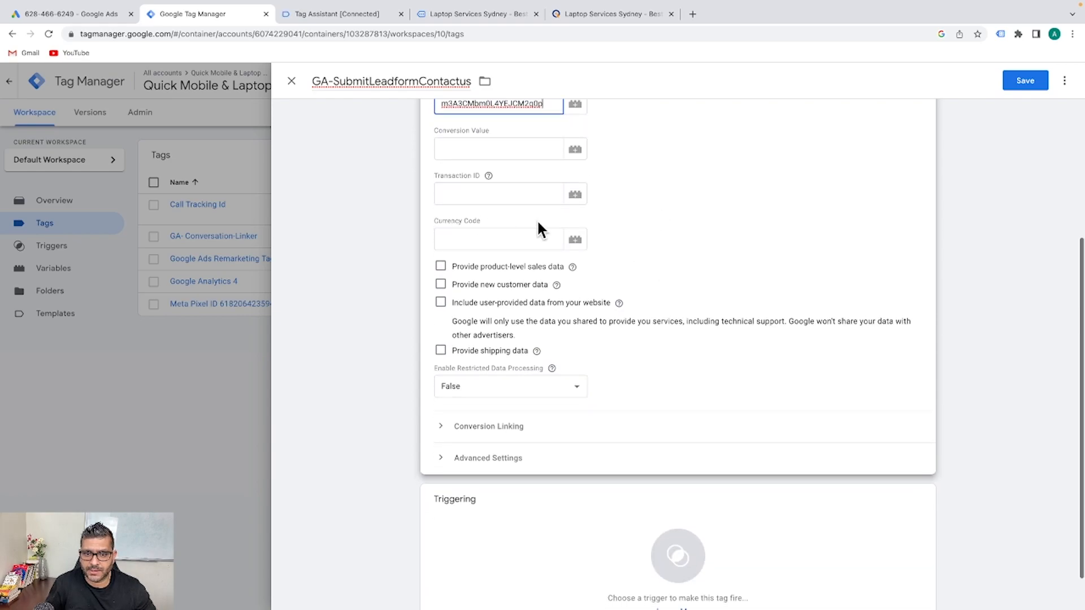
{"action": "left_click", "coordinate": [441, 383]}
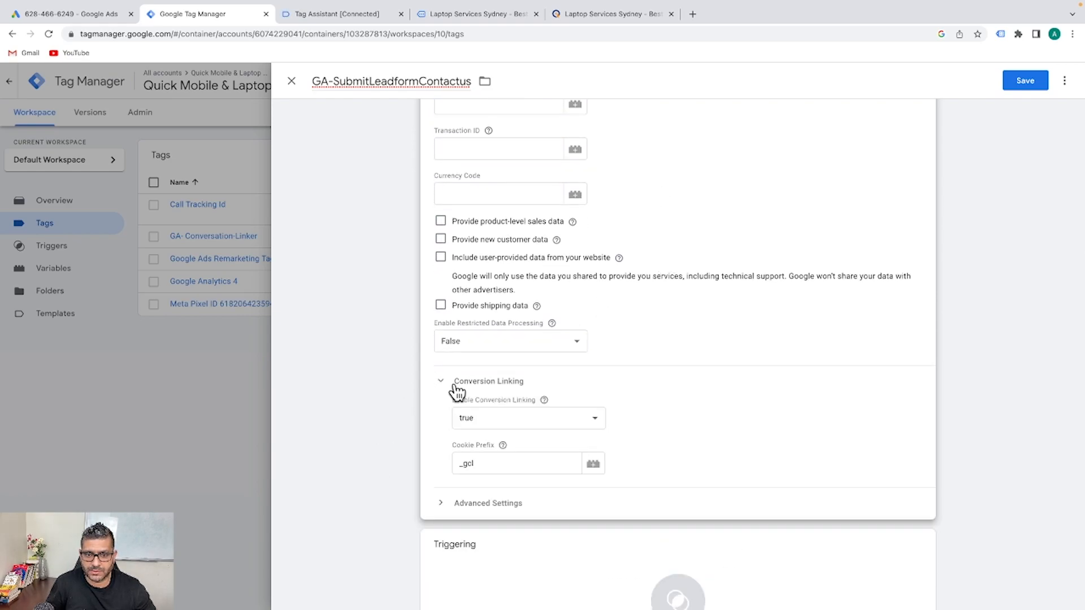
{"action": "left_click", "coordinate": [440, 384]}
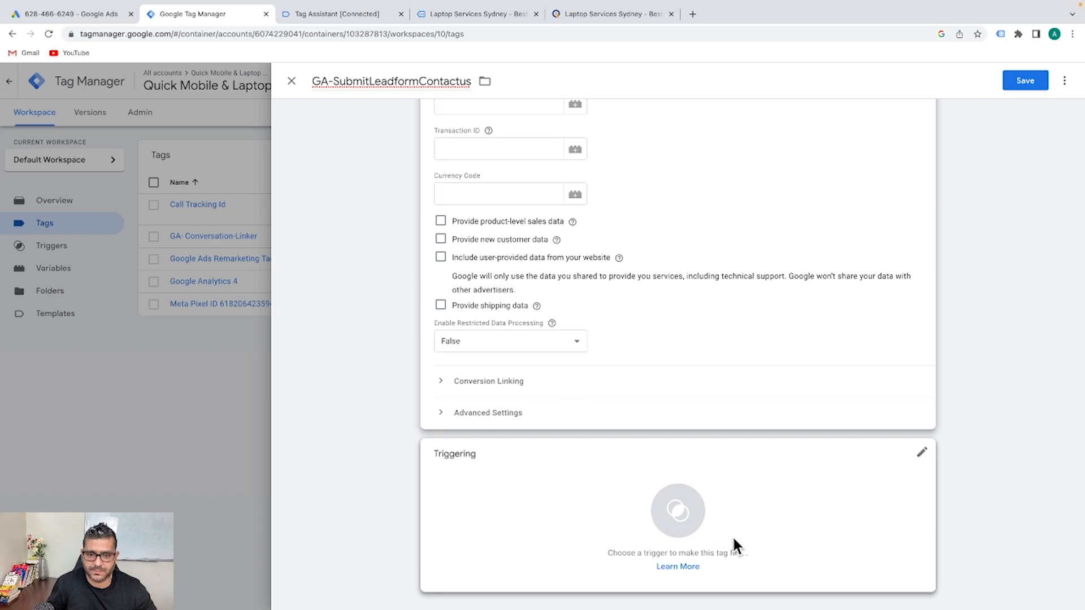
Set the GA-Conversation-Thankyoupage-Contact us trigger as the tag's firing trigger and save the tag
{"action": "left_click", "coordinate": [619, 514]}
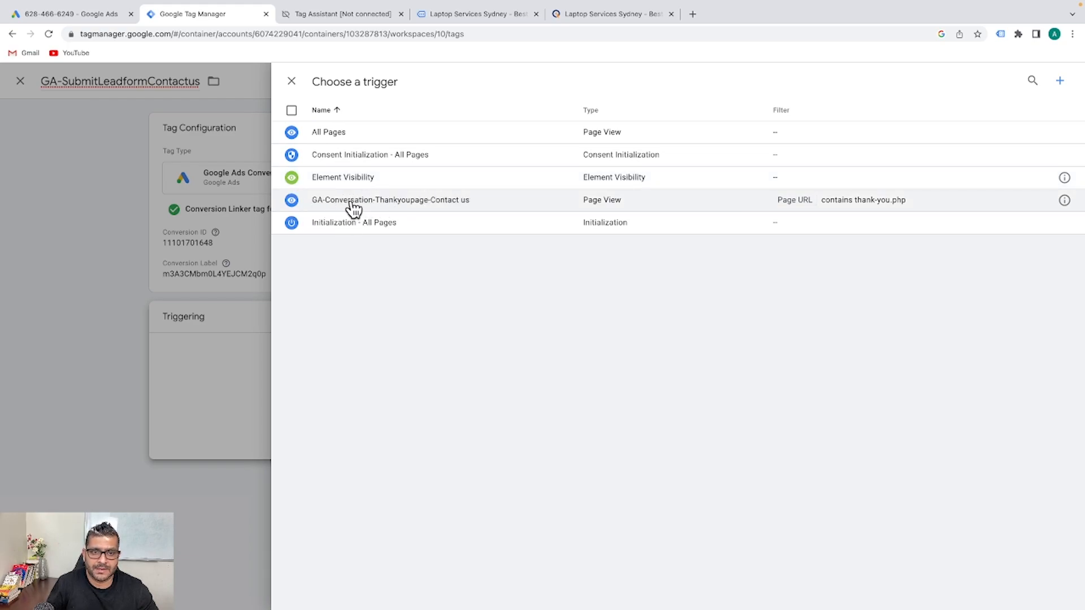
{"action": "left_click", "coordinate": [447, 204]}
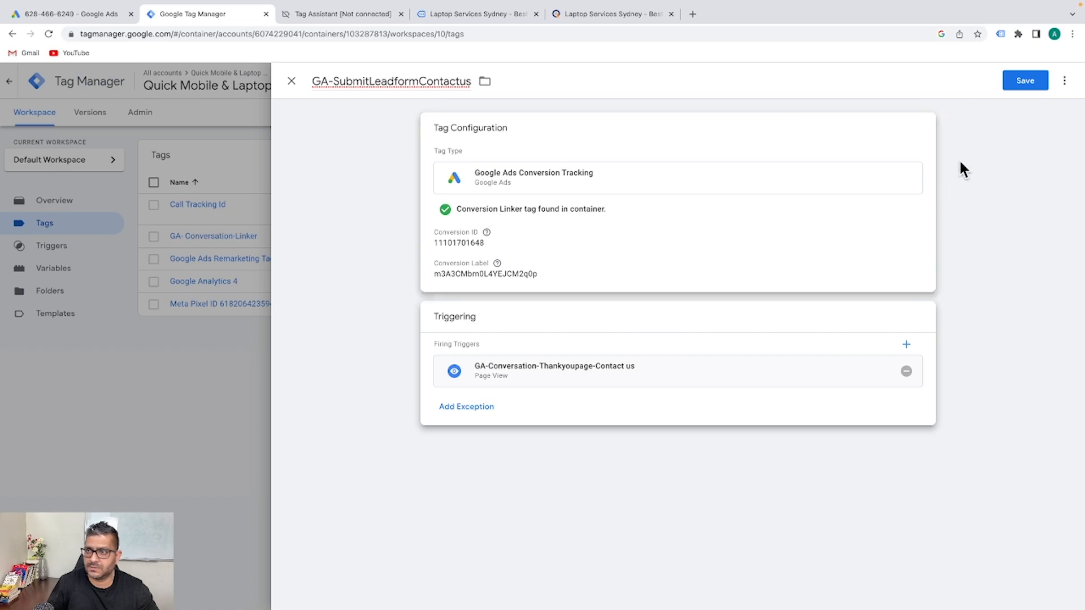
{"action": "left_click", "coordinate": [1026, 80]}
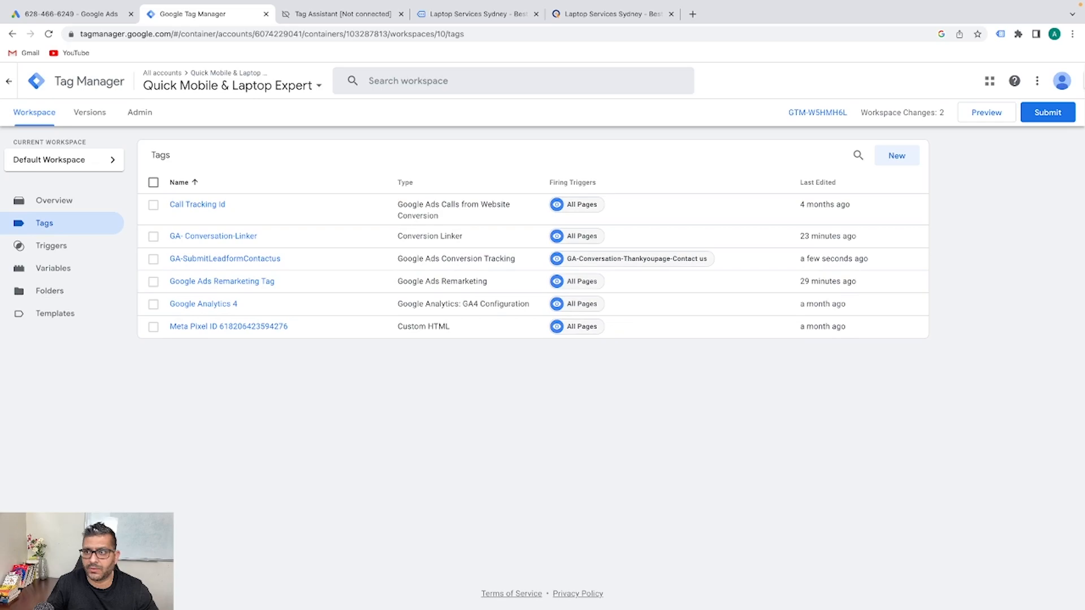
Reload the test website and review which tags fired in the Tag Assistant summary
{"action": "left_click", "coordinate": [990, 119]}
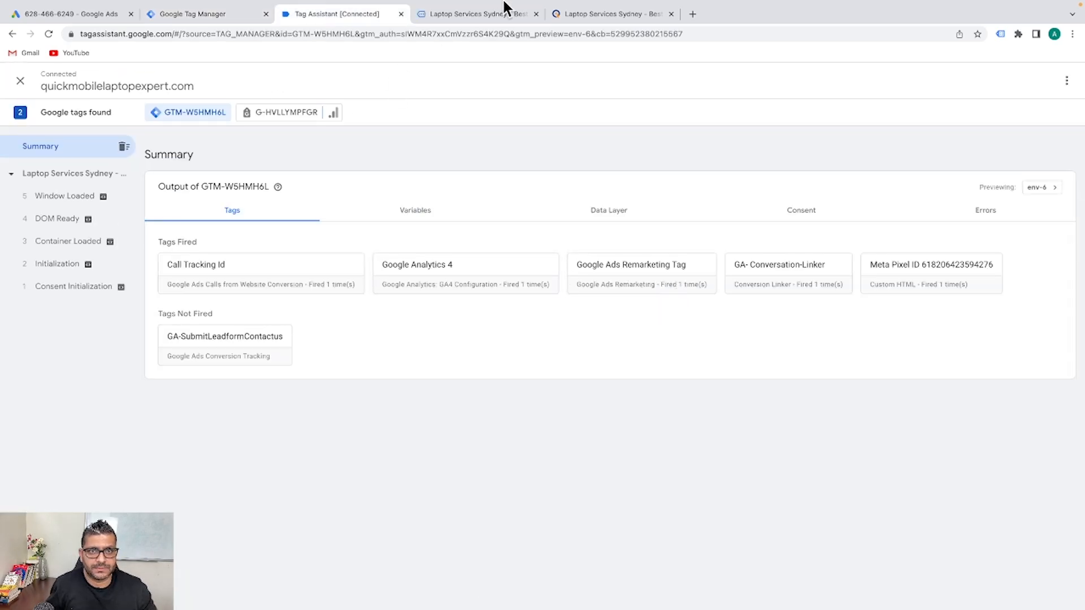
{"action": "left_click", "coordinate": [464, 14]}
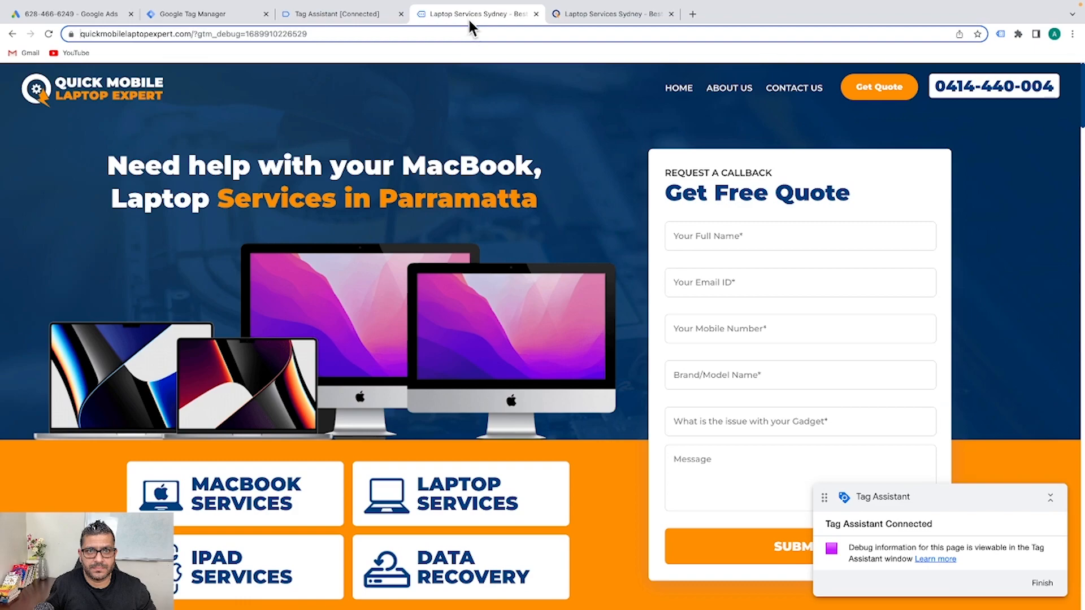
{"action": "left_click", "coordinate": [49, 34]}
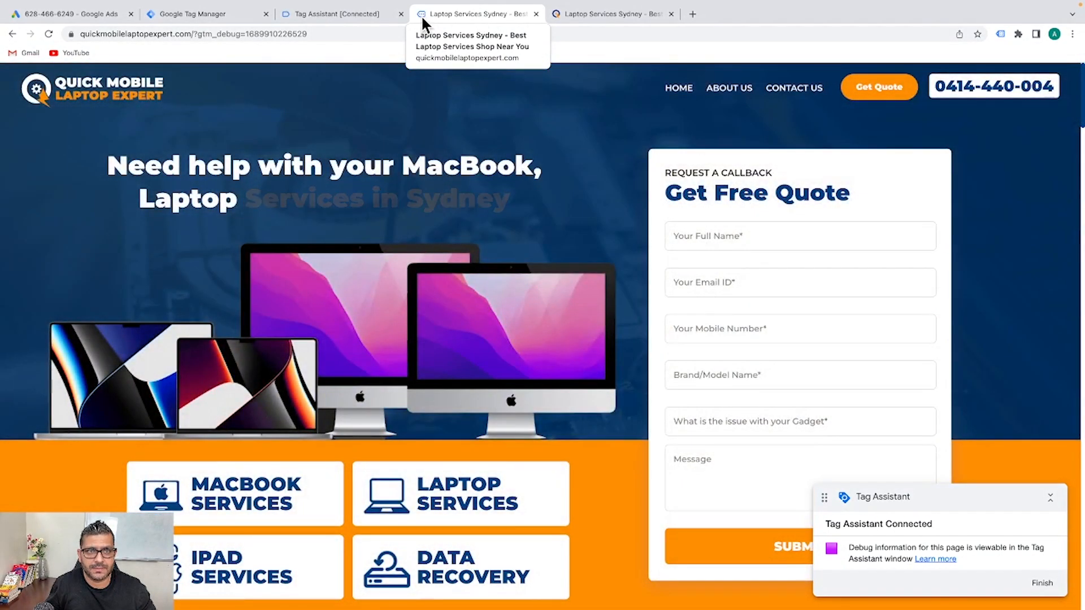
{"action": "left_click", "coordinate": [357, 13]}
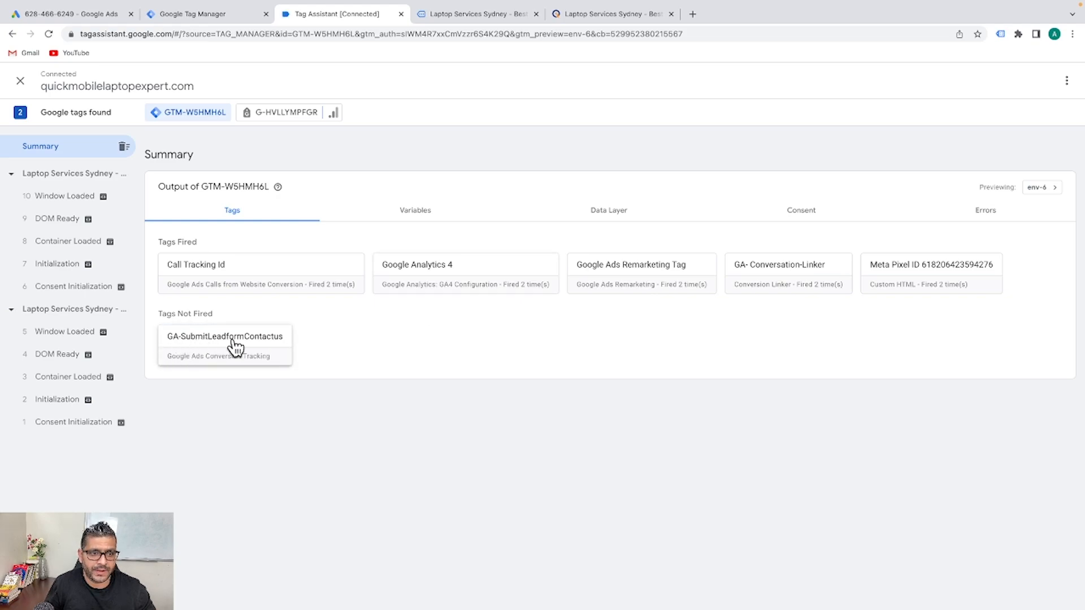
Submit the Contact Us form and confirm GA-SubmitLeadformContactus fired, then return to Tag Manager
{"action": "left_click", "coordinate": [476, 17]}
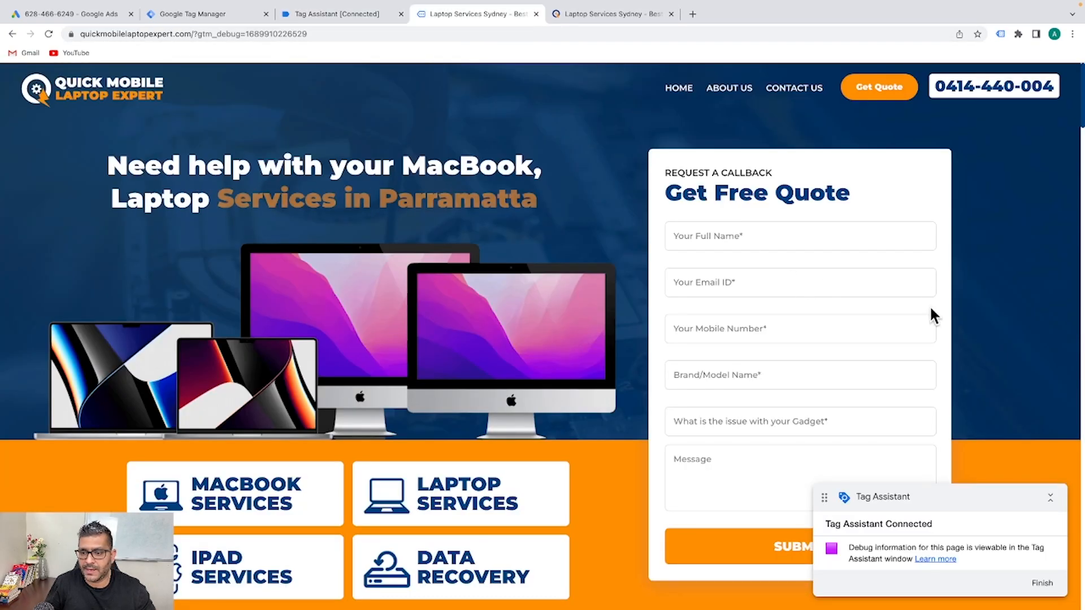
{"action": "left_click", "coordinate": [791, 87]}
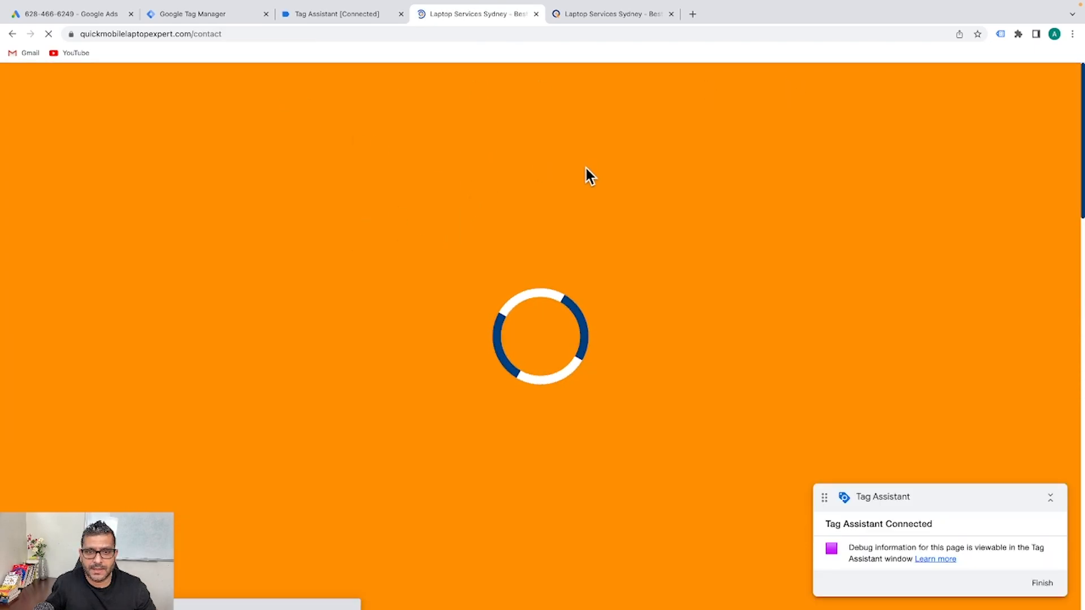
{"action": "scroll", "coordinate": [636, 387], "scroll_direction": "down", "scroll_amount": 2}
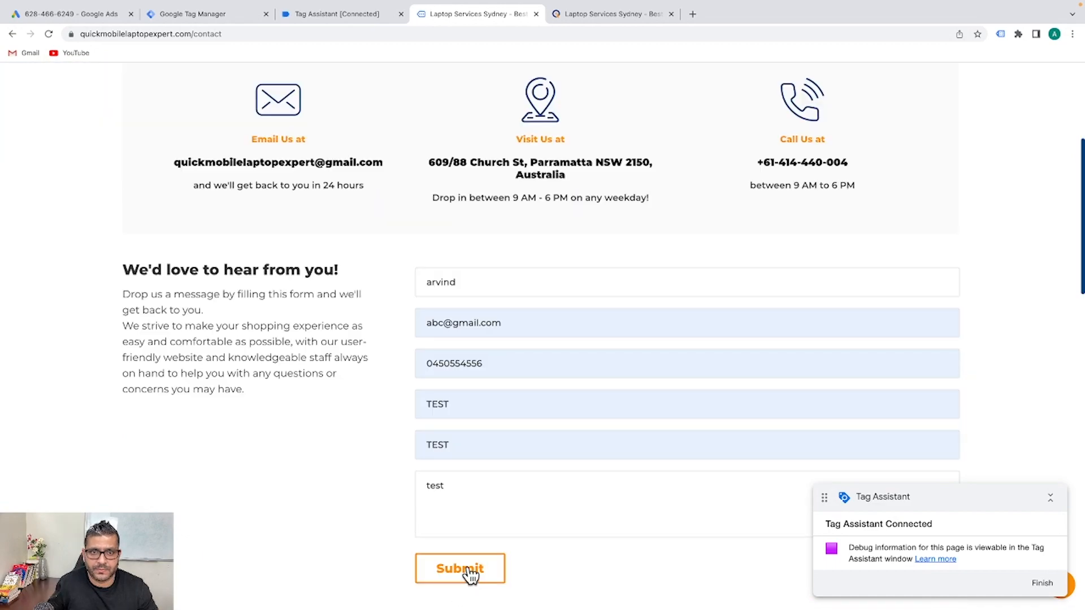
{"action": "left_click", "coordinate": [462, 569]}
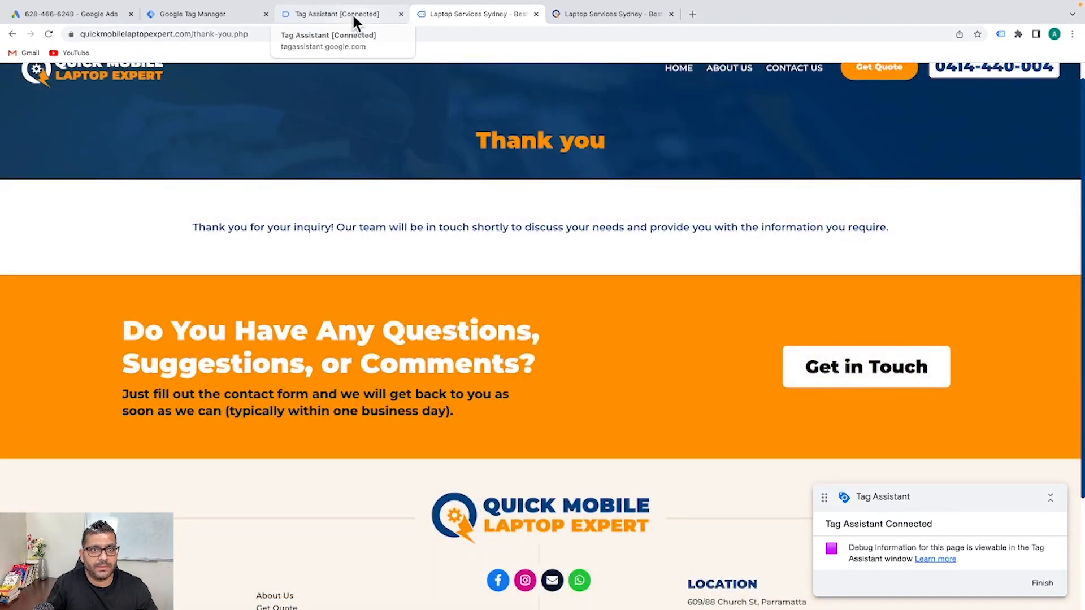
{"action": "left_click", "coordinate": [353, 15]}
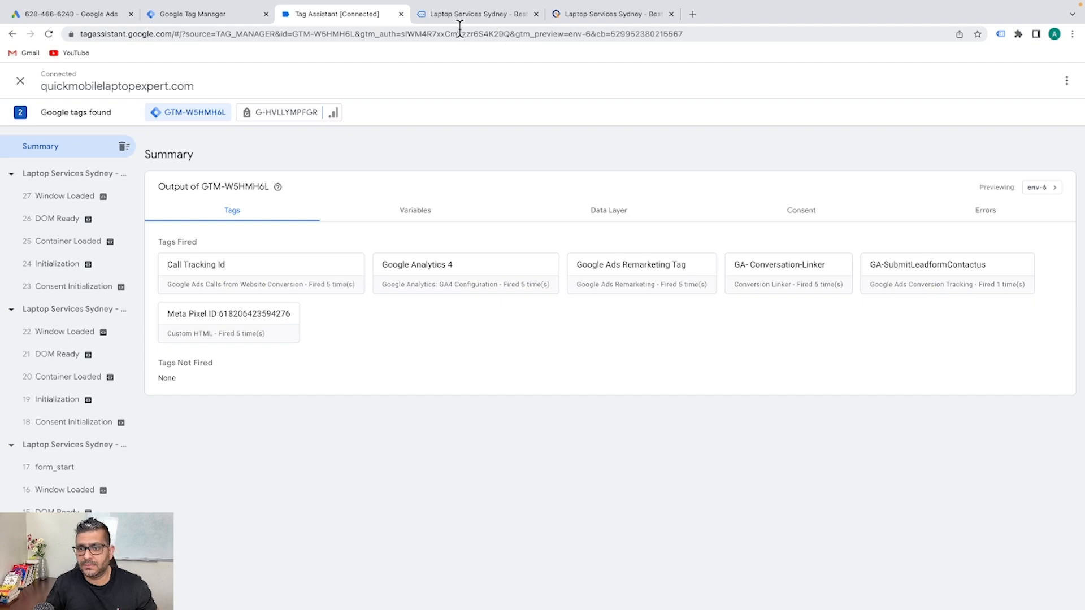
{"action": "left_click", "coordinate": [448, 12]}
Publish version 'Add GA conversation tracking to contact us page', using that name as its description
{"action": "left_click", "coordinate": [339, 14]}
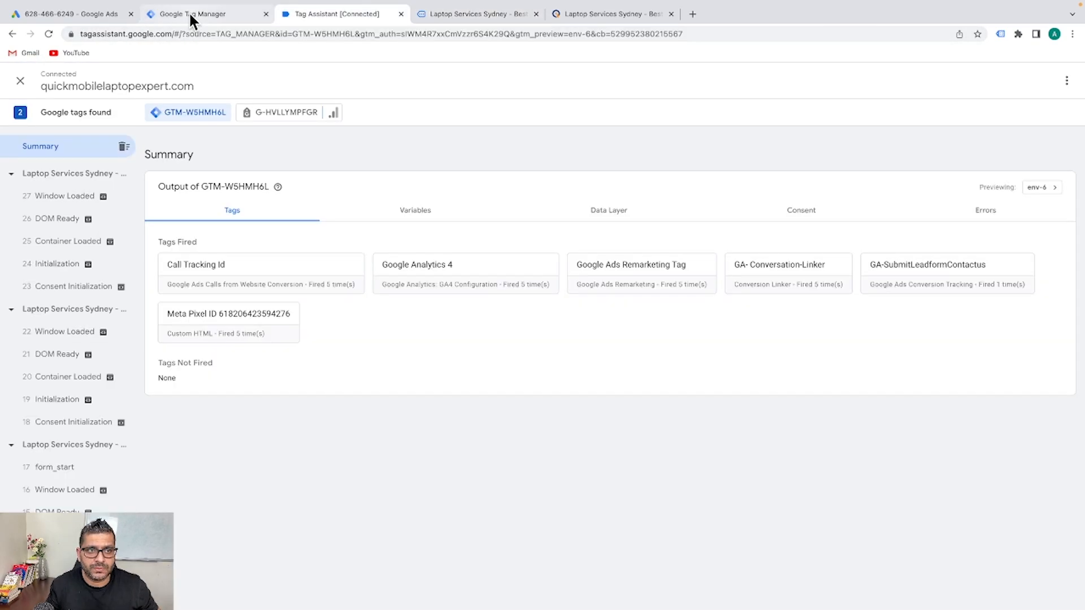
{"action": "left_click", "coordinate": [192, 16]}
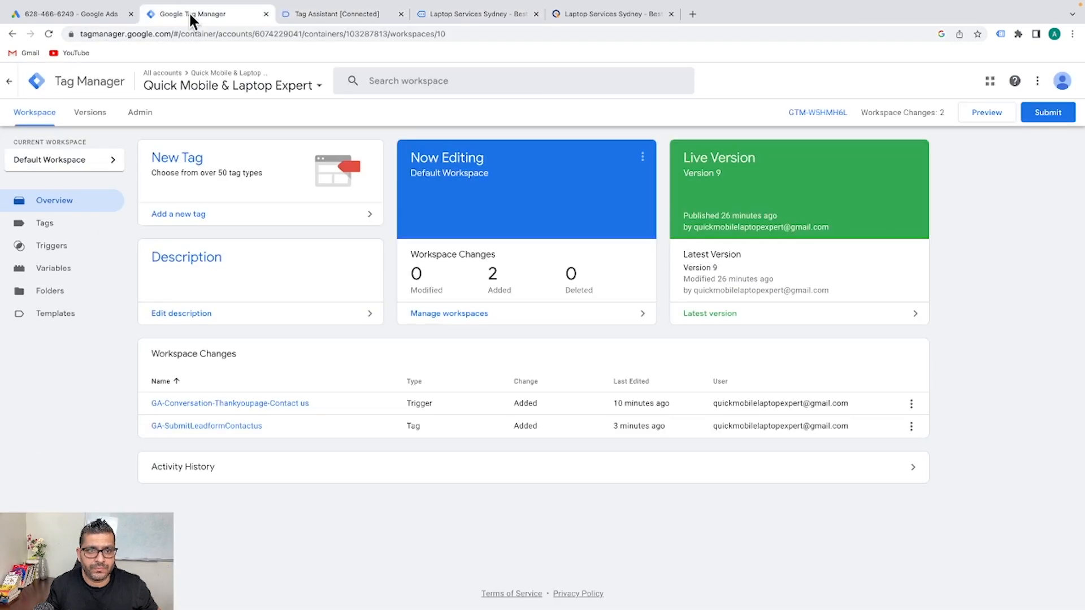
{"action": "left_click", "coordinate": [1061, 117]}
{"action": "left_click", "coordinate": [525, 204]}
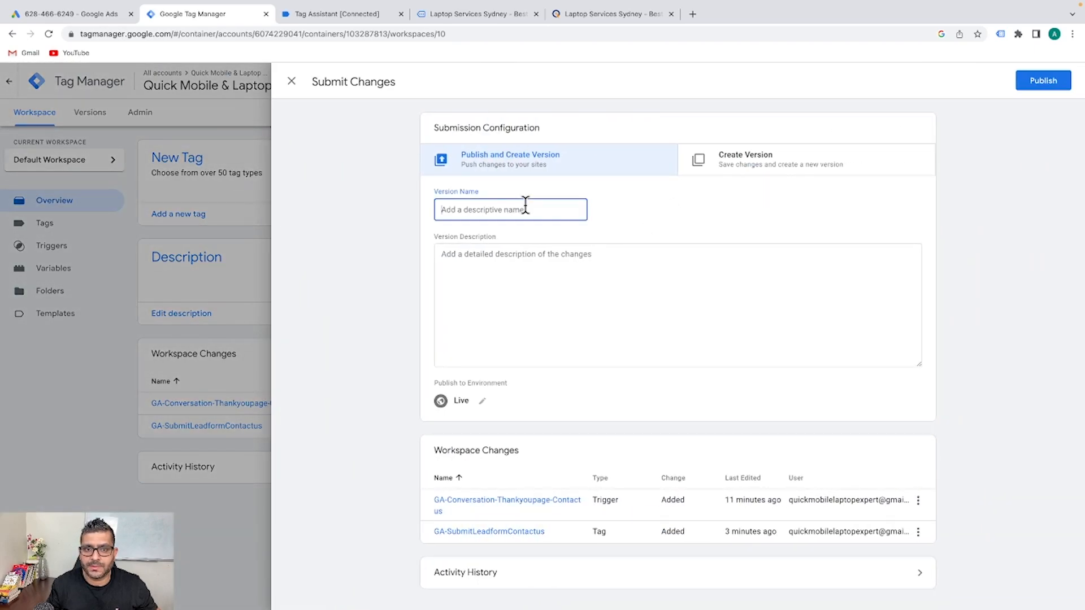
{"action": "type", "text": "Add"}
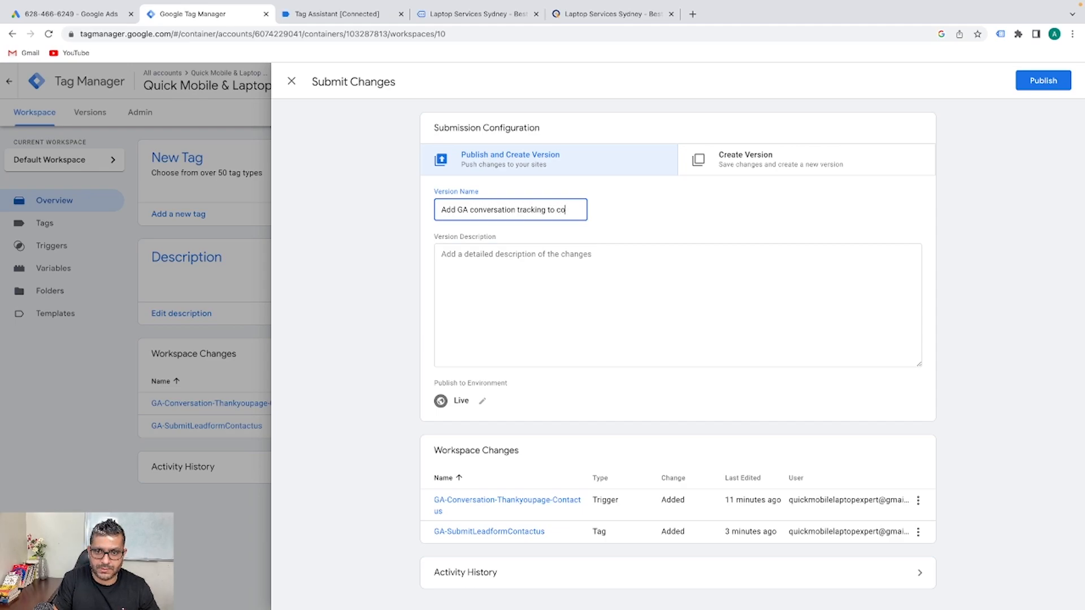
{"action": "type", "text": "ct us page"}
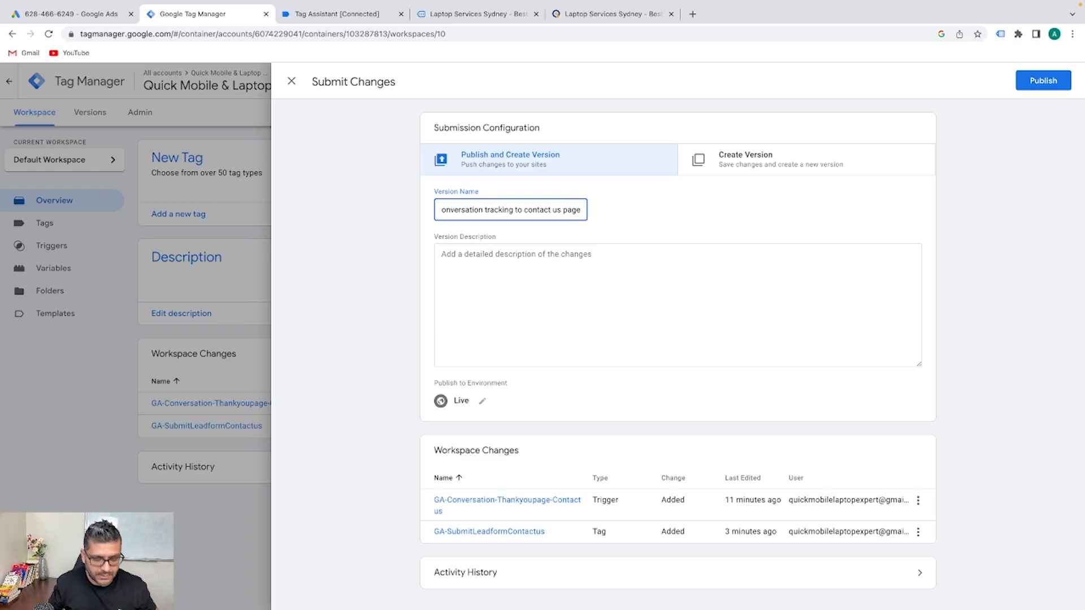
{"action": "key", "text": "ctrl+a"}
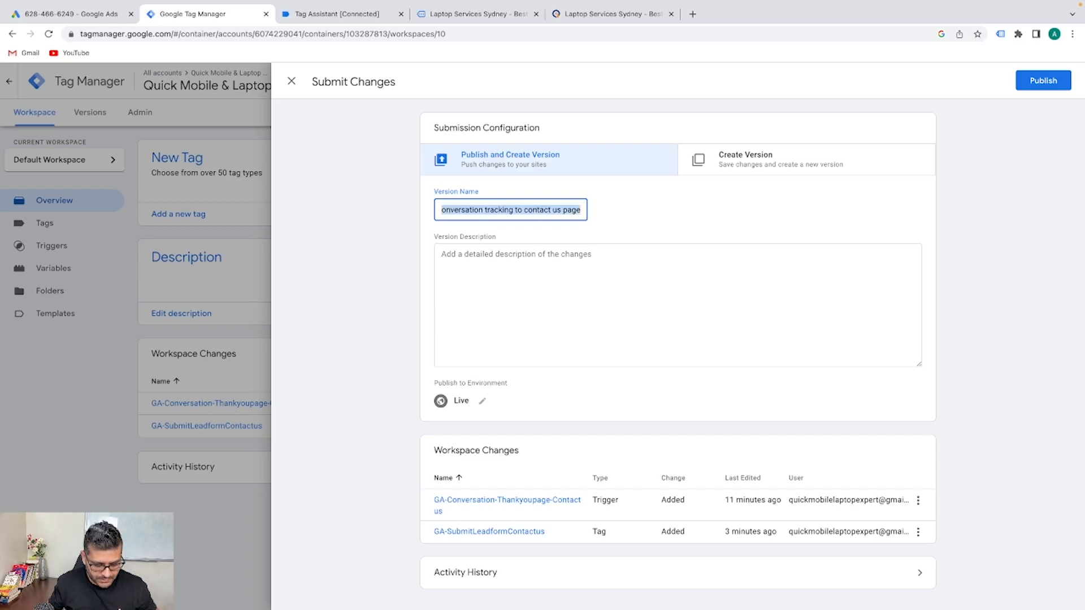
{"action": "left_click", "coordinate": [530, 288]}
{"action": "type", "text": "Add GA conversation tracking to contact us page"}
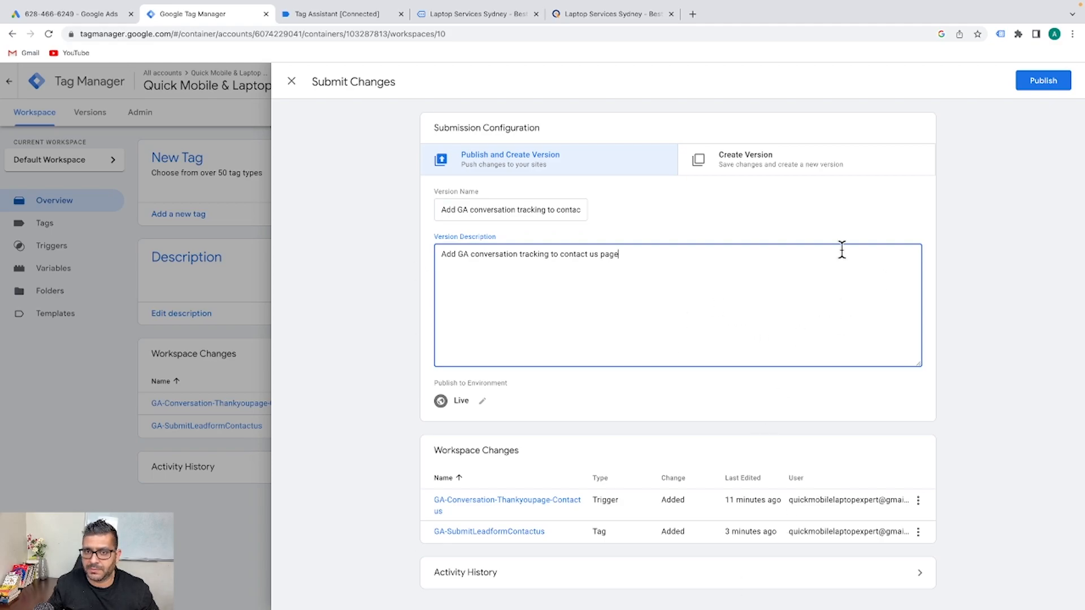
{"action": "left_click", "coordinate": [1033, 83]}
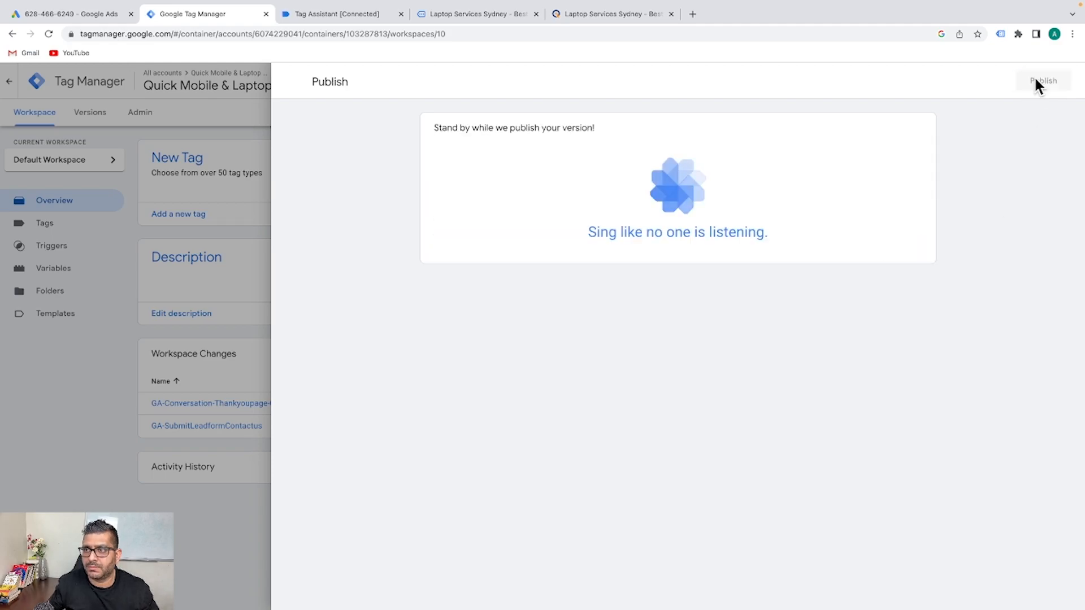
{"action": "left_click", "coordinate": [291, 84]}
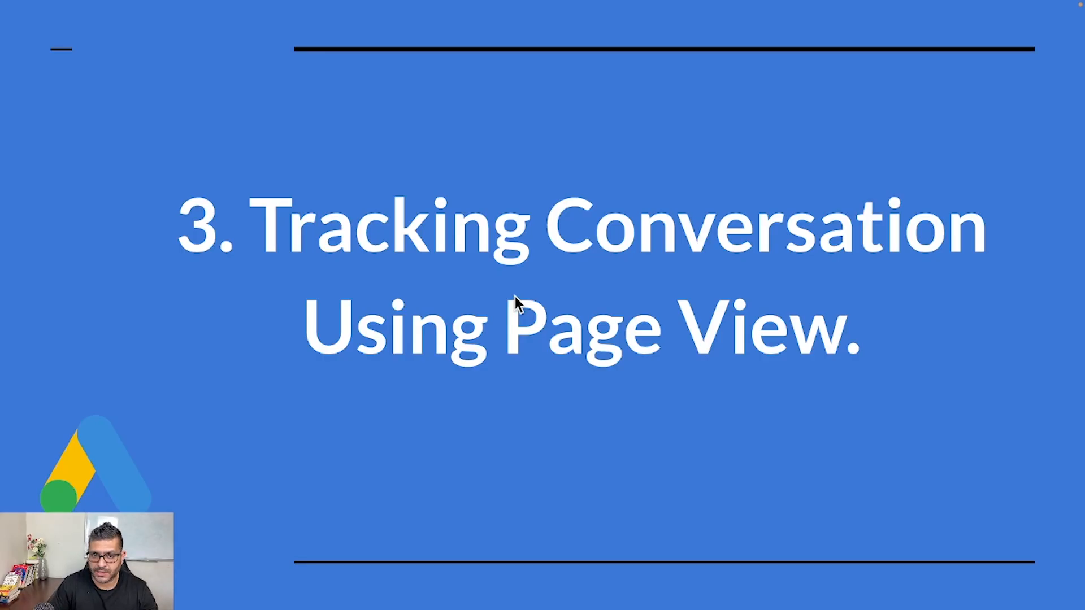
Advance to the button click tutorial slide and scroll the website to the orange emergency-call panel
{"action": "key", "text": "Right"}
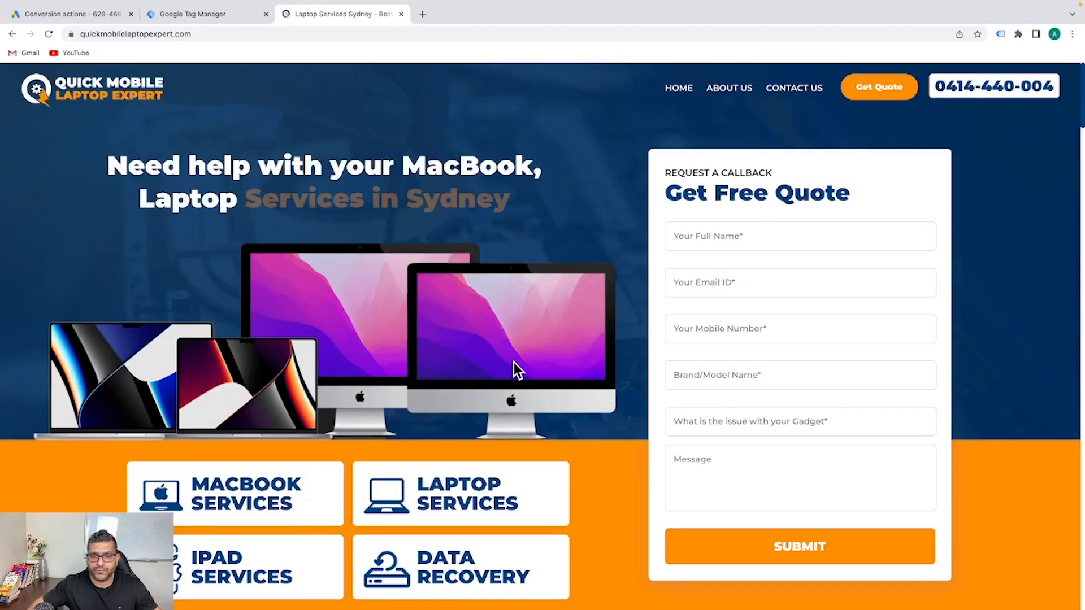
{"action": "scroll", "coordinate": [519, 368], "scroll_direction": "down", "scroll_amount": 5}
{"action": "scroll", "coordinate": [524, 373], "scroll_direction": "up", "scroll_amount": 5}
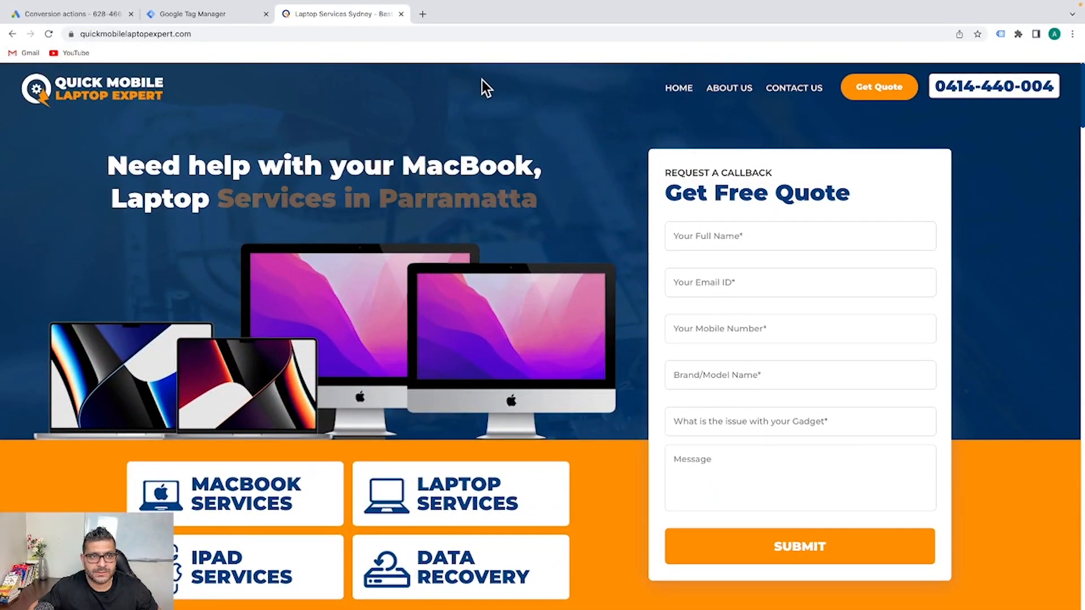
{"action": "left_click", "coordinate": [460, 34]}
{"action": "left_click", "coordinate": [462, 34]}
{"action": "scroll", "coordinate": [646, 72], "scroll_direction": "down", "scroll_amount": 15}
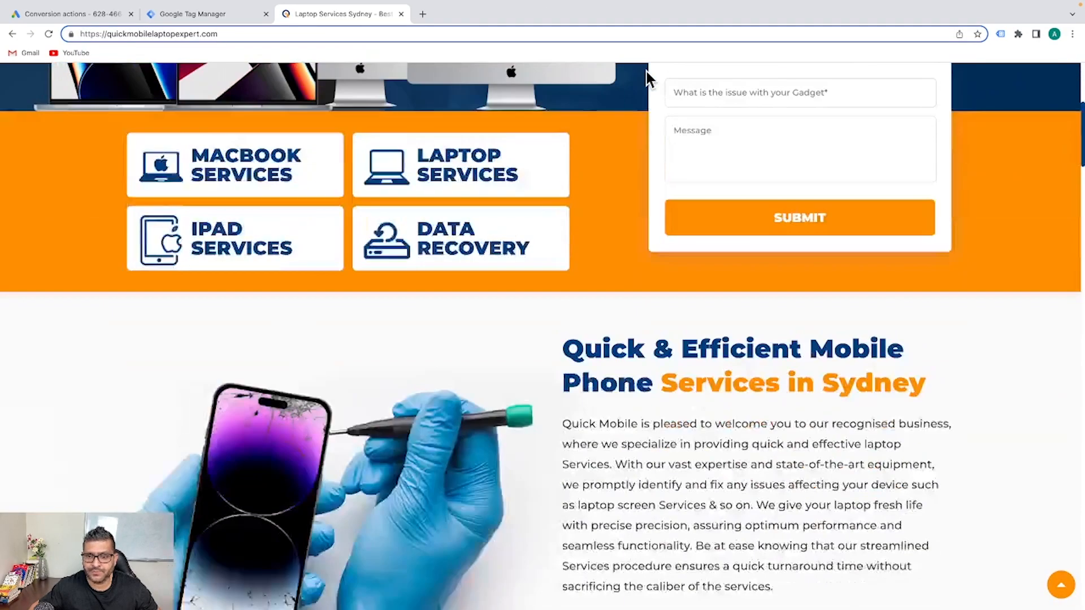
{"action": "scroll", "coordinate": [649, 129], "scroll_direction": "down", "scroll_amount": 10}
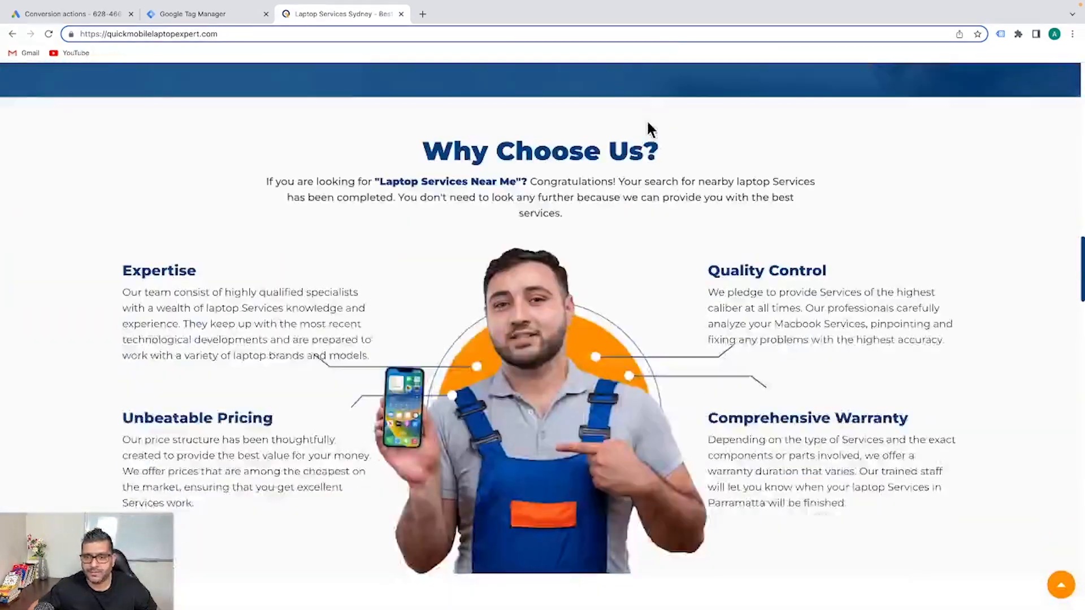
{"action": "scroll", "coordinate": [521, 203], "scroll_direction": "down", "scroll_amount": 2}
{"action": "scroll", "coordinate": [519, 200], "scroll_direction": "down", "scroll_amount": 15}
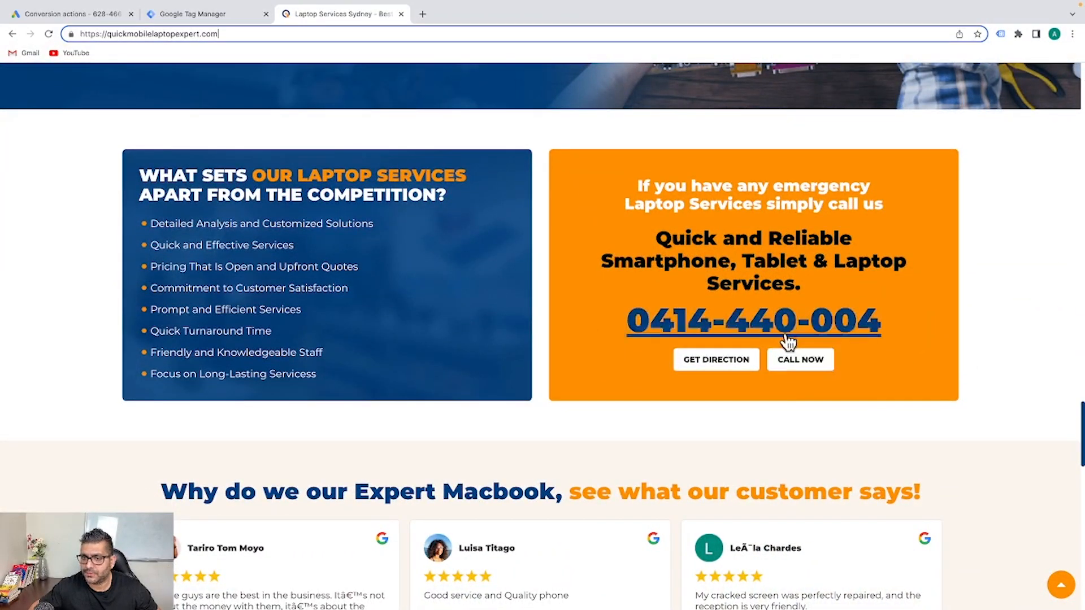
{"action": "scroll", "coordinate": [798, 356], "scroll_direction": "down", "scroll_amount": 1}
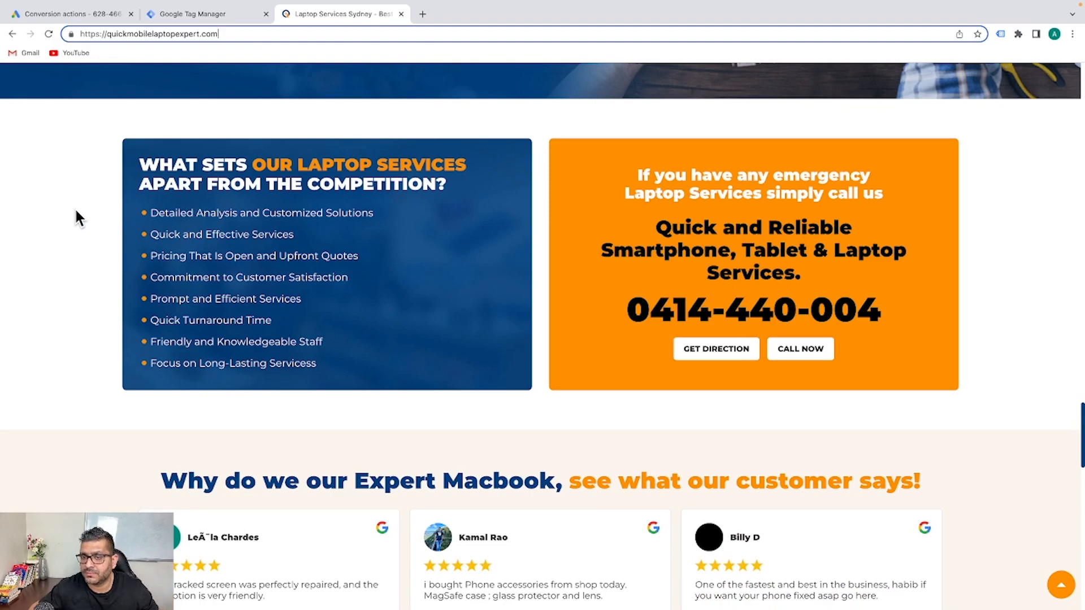
Test the CALL NOW button, cancel the Open Skype prompt, and go back to Tag Manager
{"action": "left_click", "coordinate": [790, 346]}
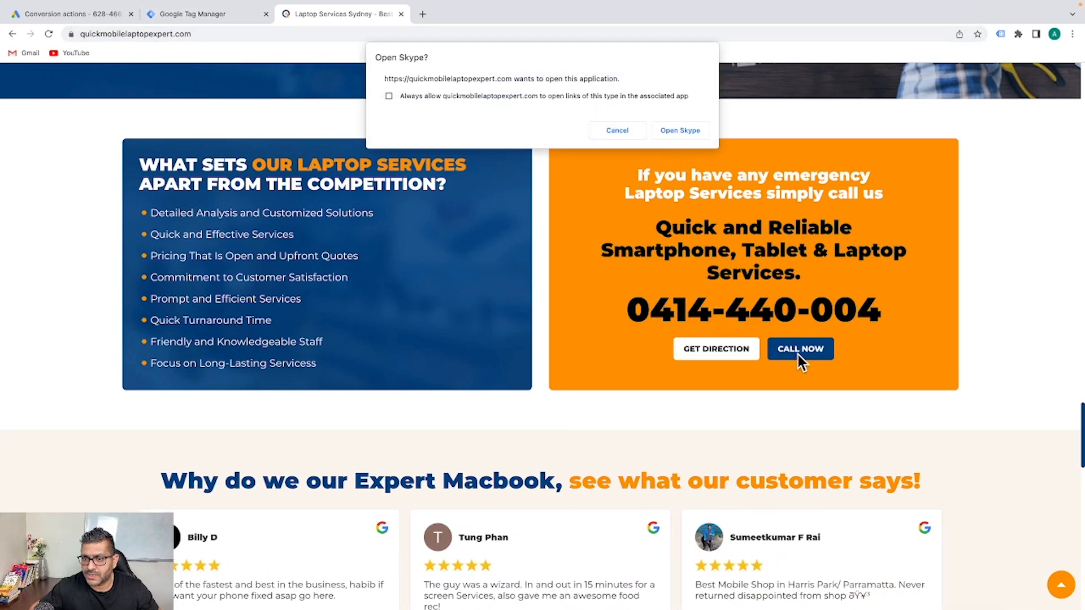
{"action": "left_click", "coordinate": [615, 130]}
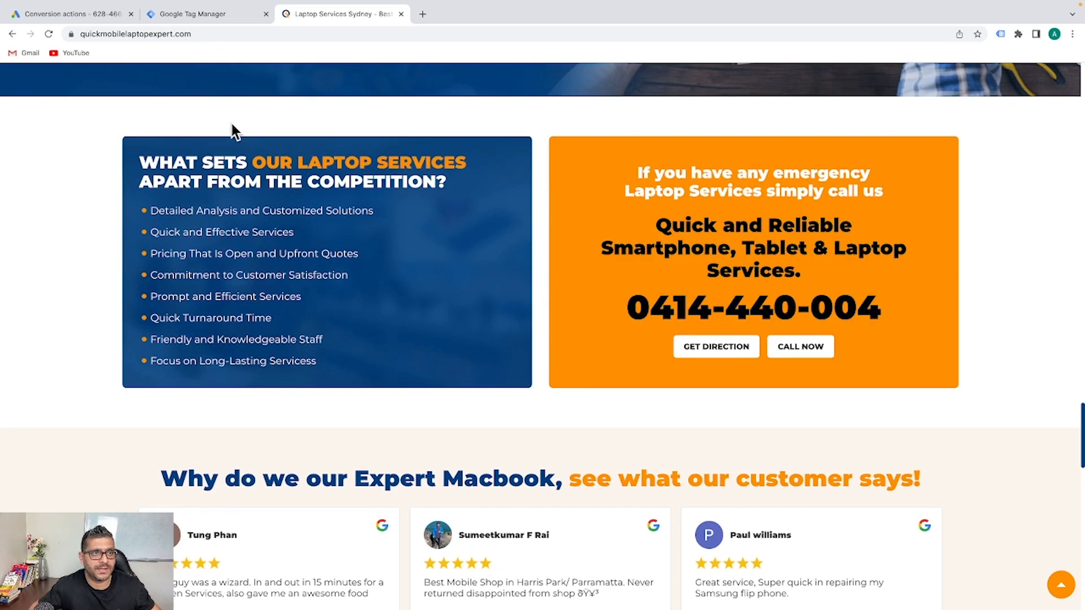
{"action": "left_click", "coordinate": [196, 18]}
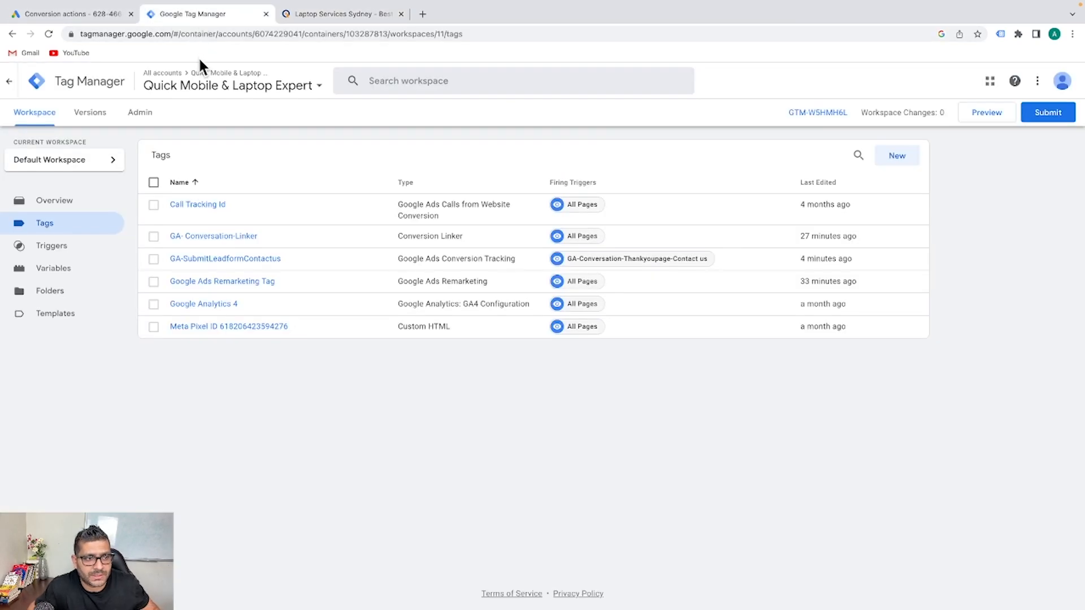
Look over Triggers, then verify the built-in Click variables are ticked in the Variables configuration
{"action": "left_click", "coordinate": [72, 250]}
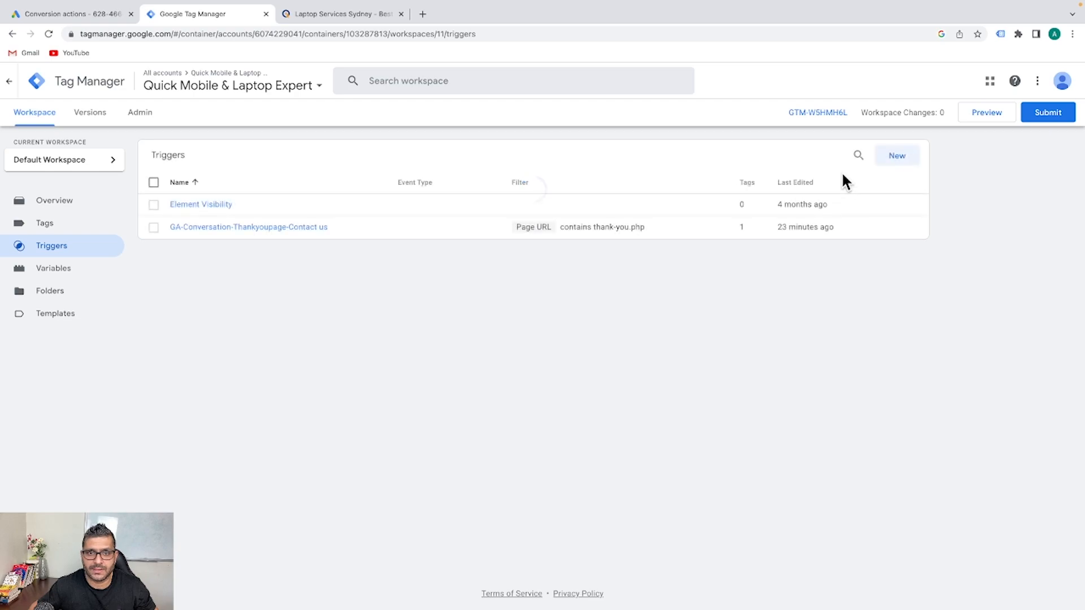
{"action": "left_click", "coordinate": [59, 269]}
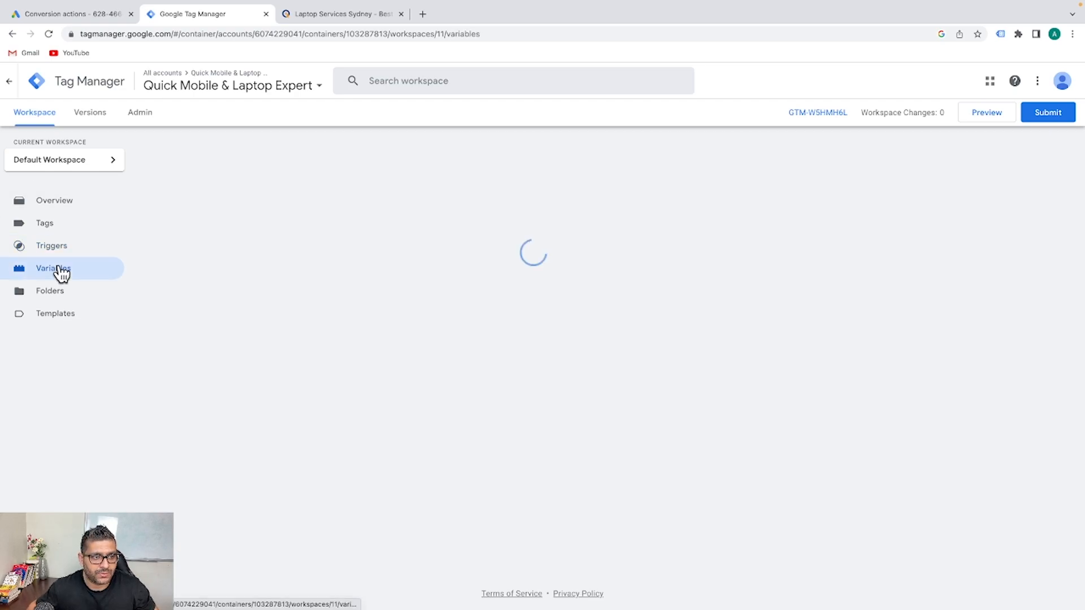
{"action": "scroll", "coordinate": [68, 272], "scroll_direction": "down", "scroll_amount": 1}
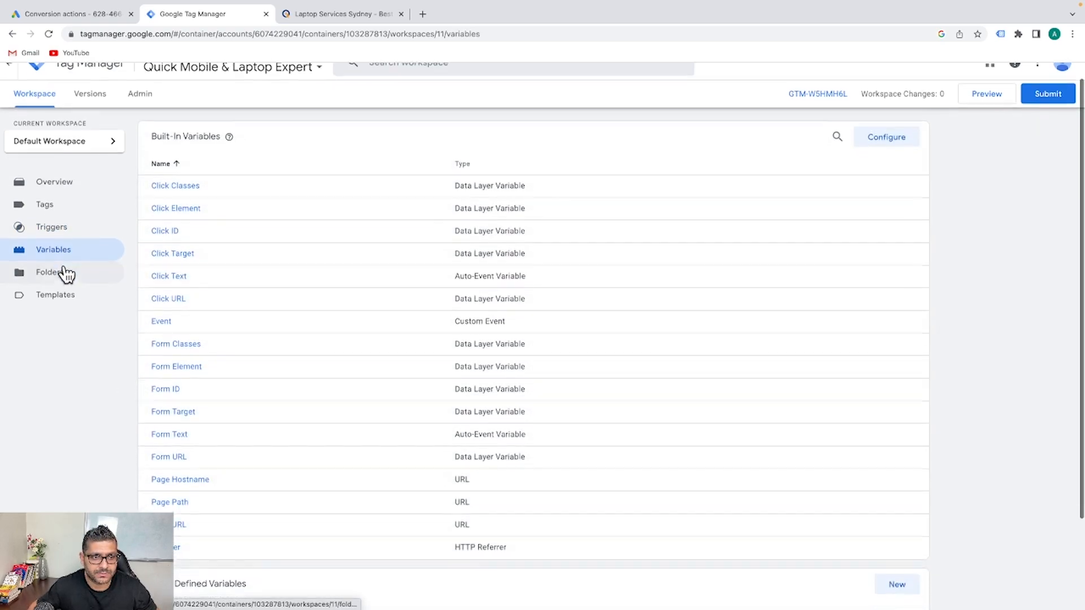
{"action": "scroll", "coordinate": [619, 262], "scroll_direction": "up", "scroll_amount": 1}
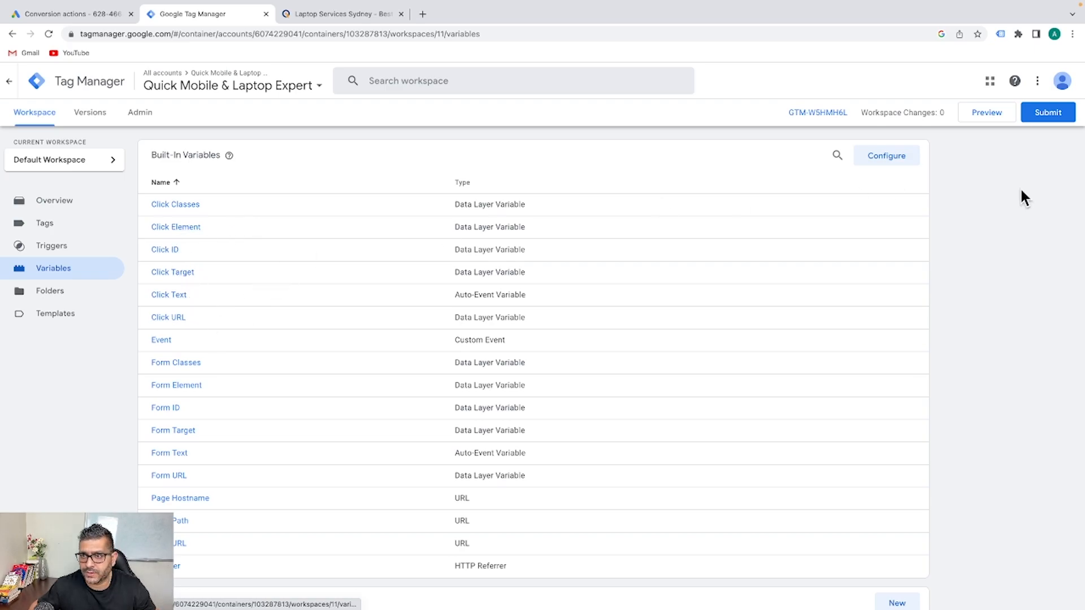
{"action": "left_click", "coordinate": [886, 156]}
{"action": "scroll", "coordinate": [820, 361], "scroll_direction": "down", "scroll_amount": 3}
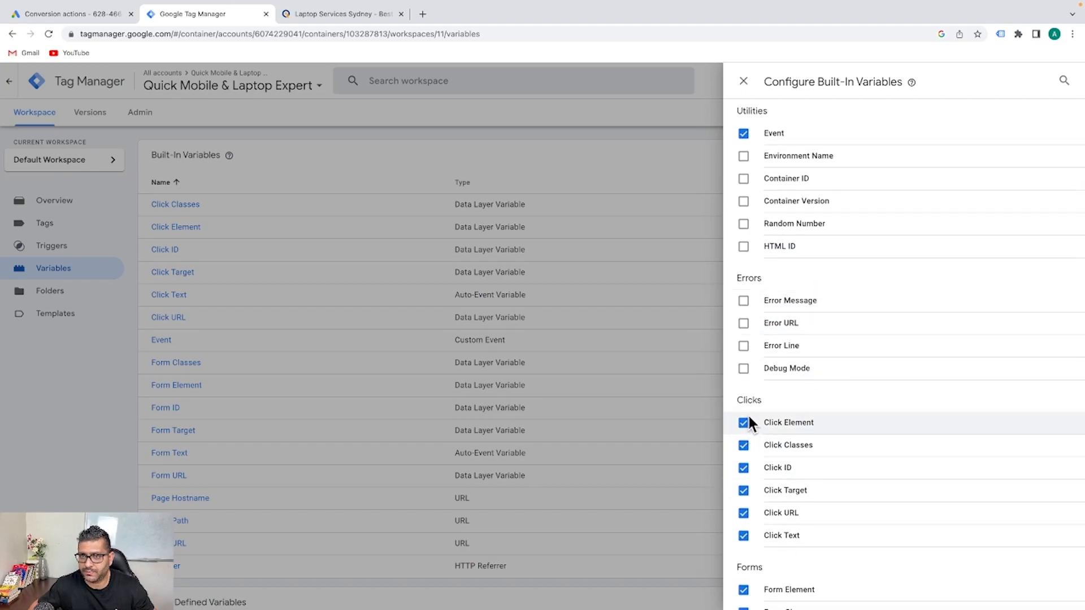
{"action": "scroll", "coordinate": [822, 226], "scroll_direction": "down", "scroll_amount": 2}
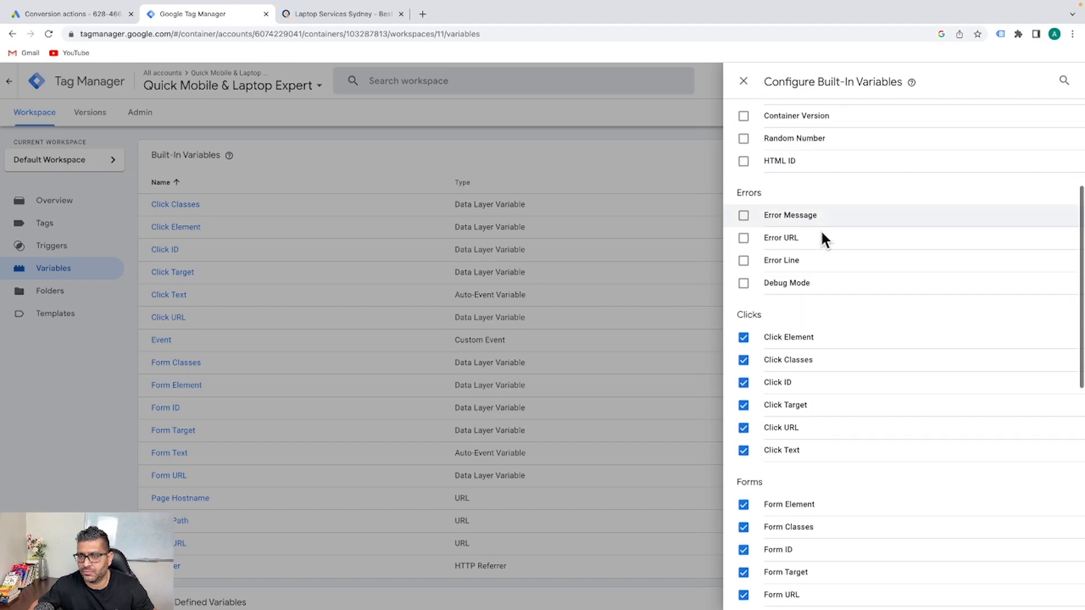
{"action": "scroll", "coordinate": [774, 285], "scroll_direction": "down", "scroll_amount": 3}
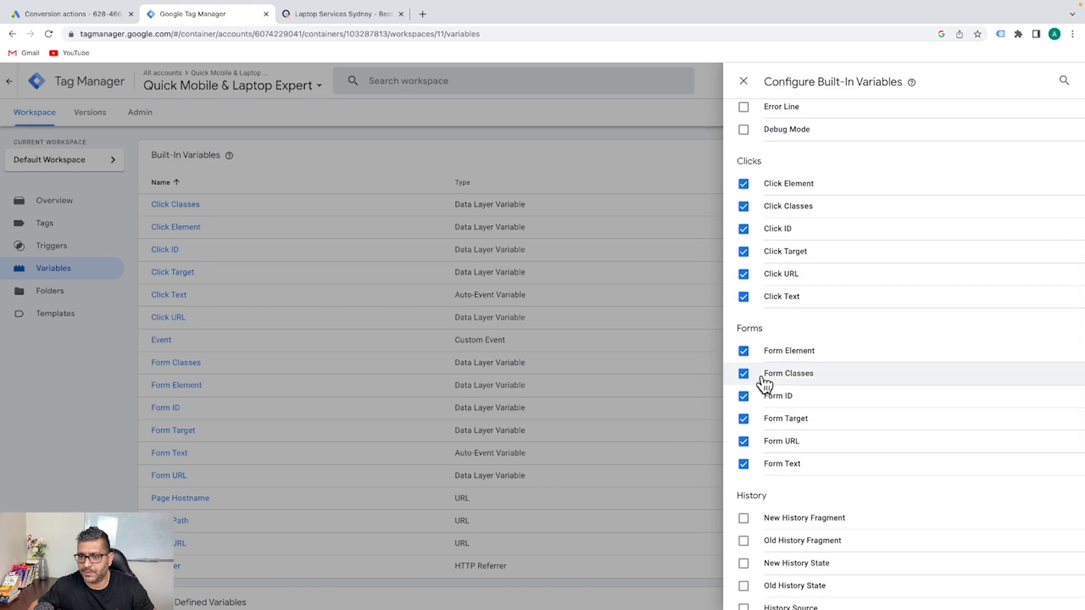
{"action": "left_click", "coordinate": [743, 82]}
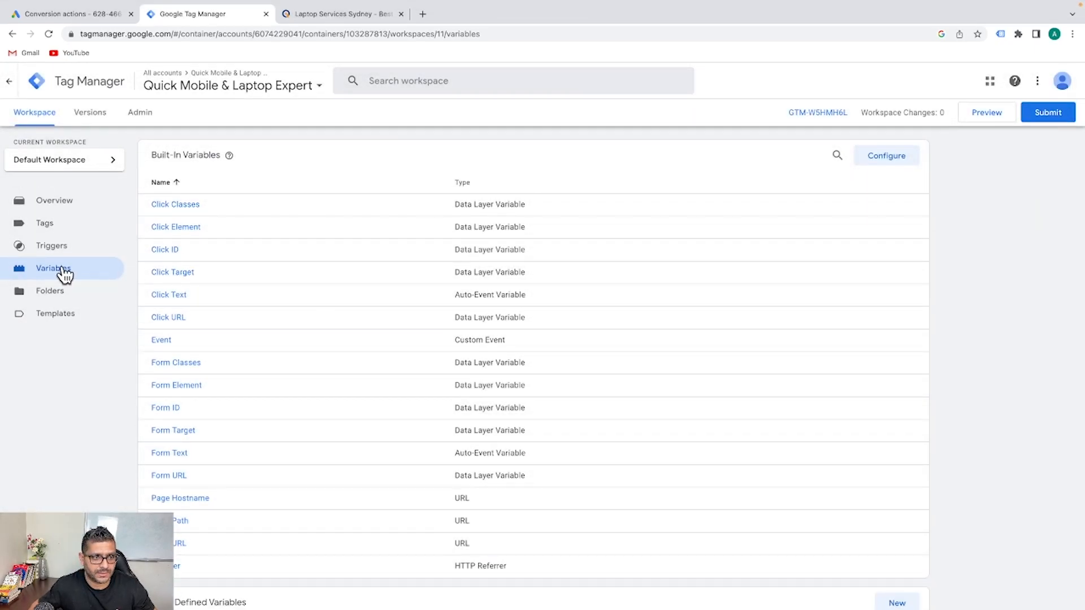
Create a new trigger named GA-Conversation-Call-Button of type Click – All Elements
{"action": "left_click", "coordinate": [55, 248]}
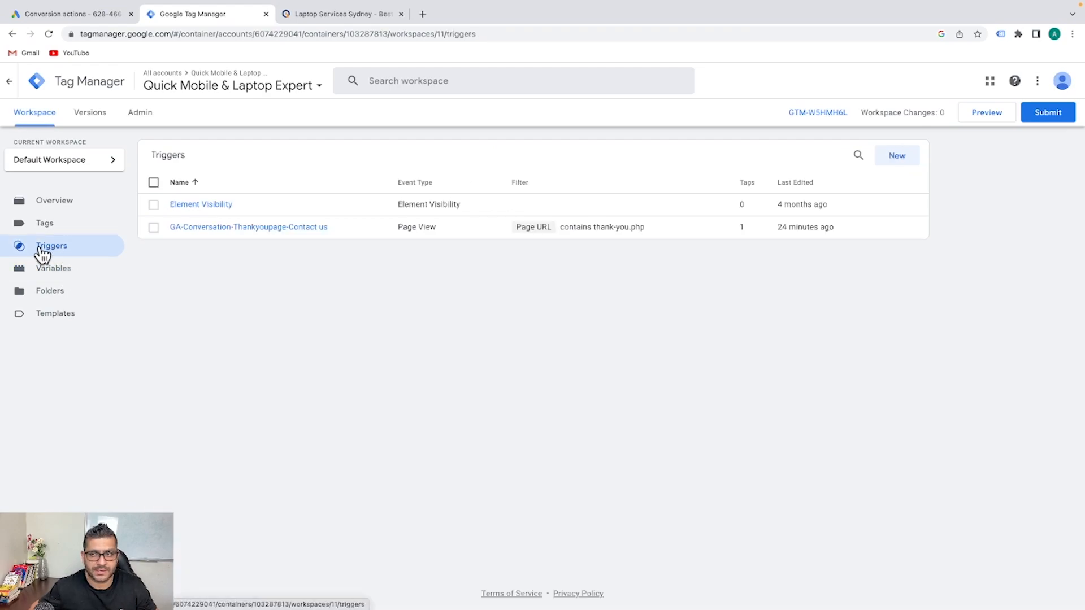
{"action": "left_click", "coordinate": [896, 158]}
{"action": "left_click", "coordinate": [352, 80]}
{"action": "key", "text": "ctrl+a"}
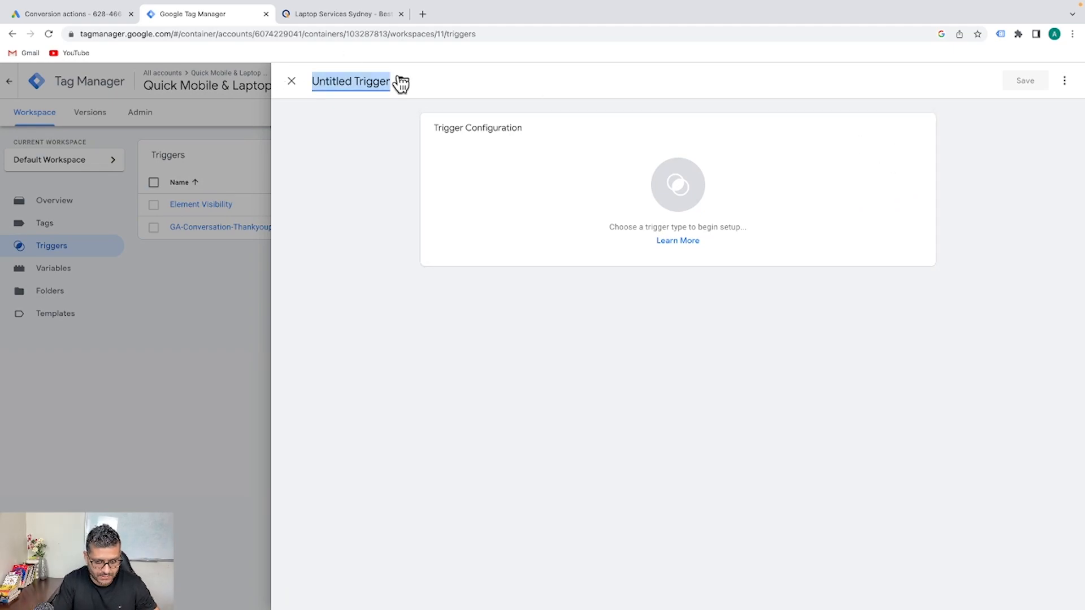
{"action": "type", "text": "GA-Convesation-Call-Button"}
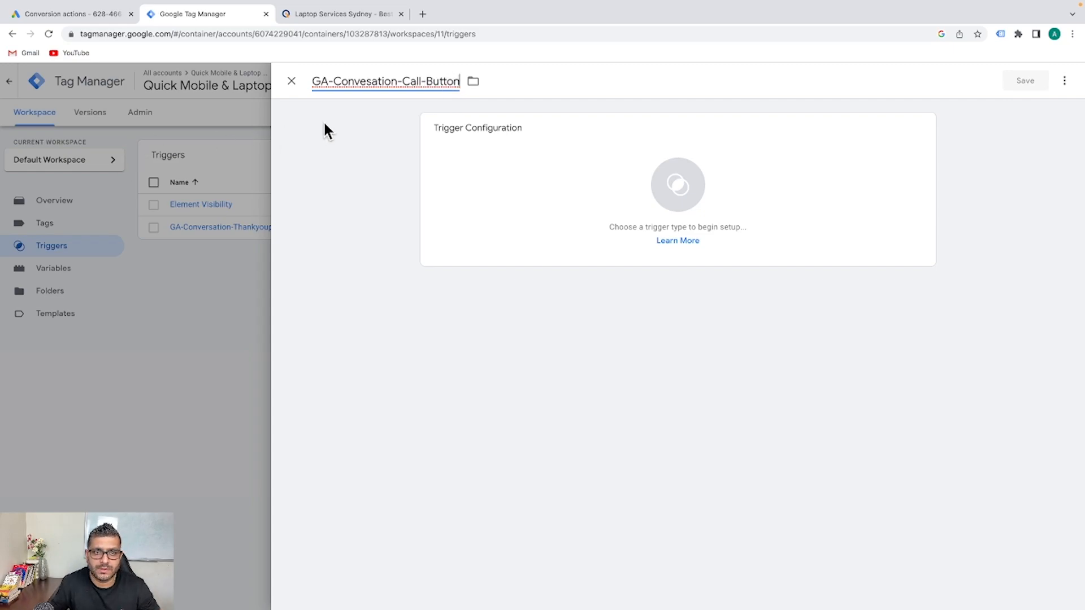
{"action": "left_click", "coordinate": [369, 81]}
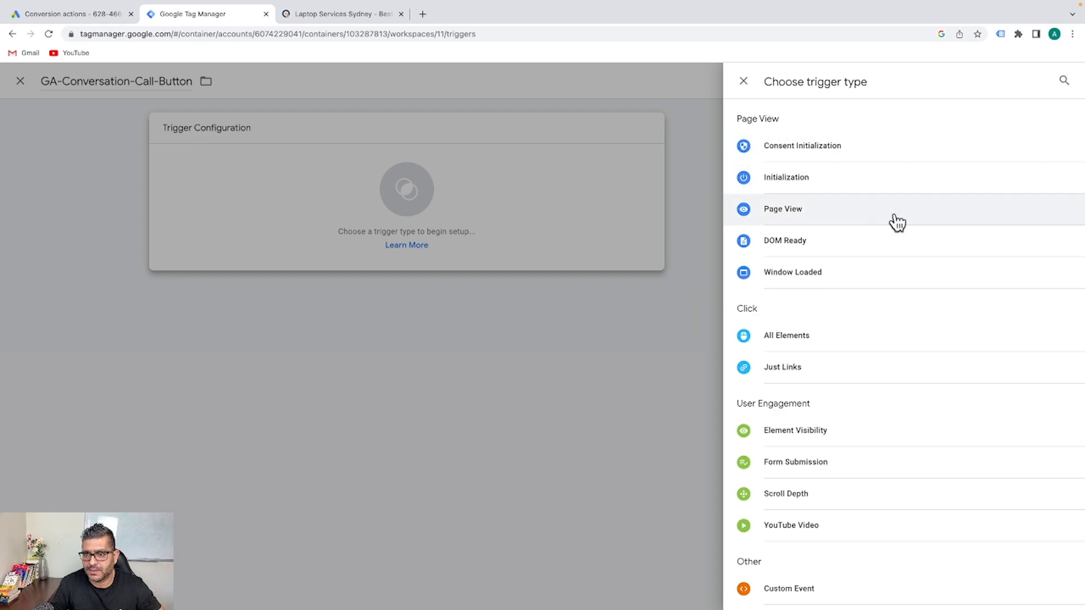
{"action": "left_click", "coordinate": [789, 339]}
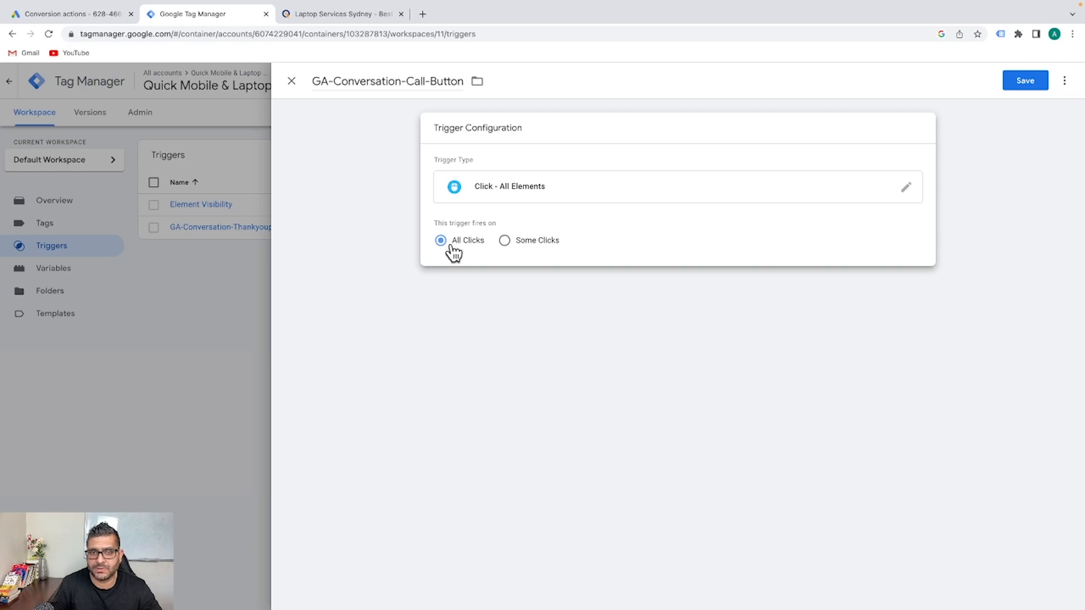
Save the trigger firing on All Clicks and launch the container's preview mode
{"action": "left_click", "coordinate": [1021, 86]}
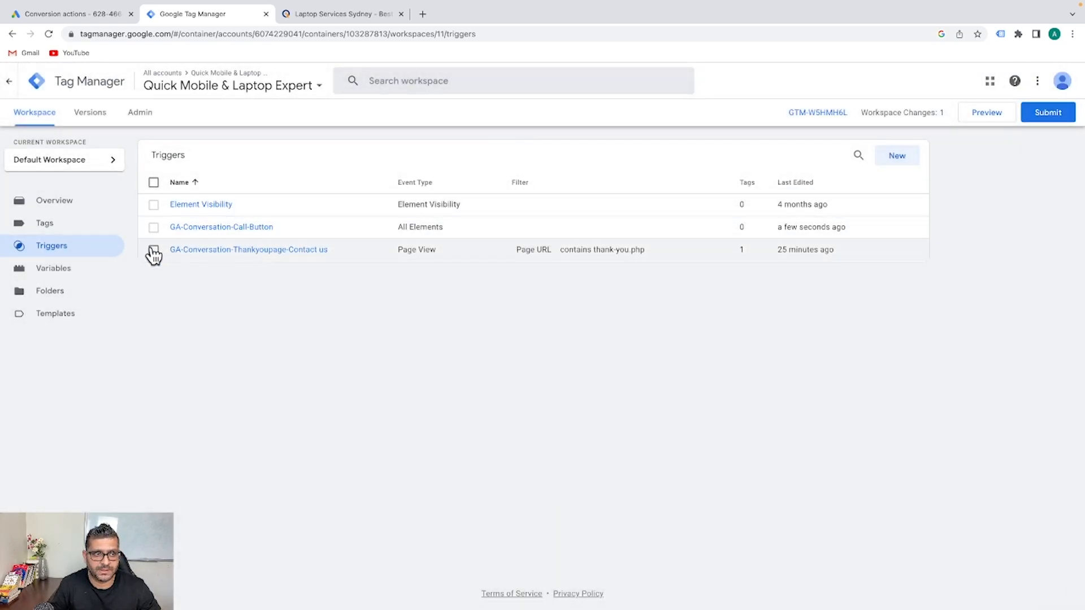
{"action": "left_click", "coordinate": [60, 226]}
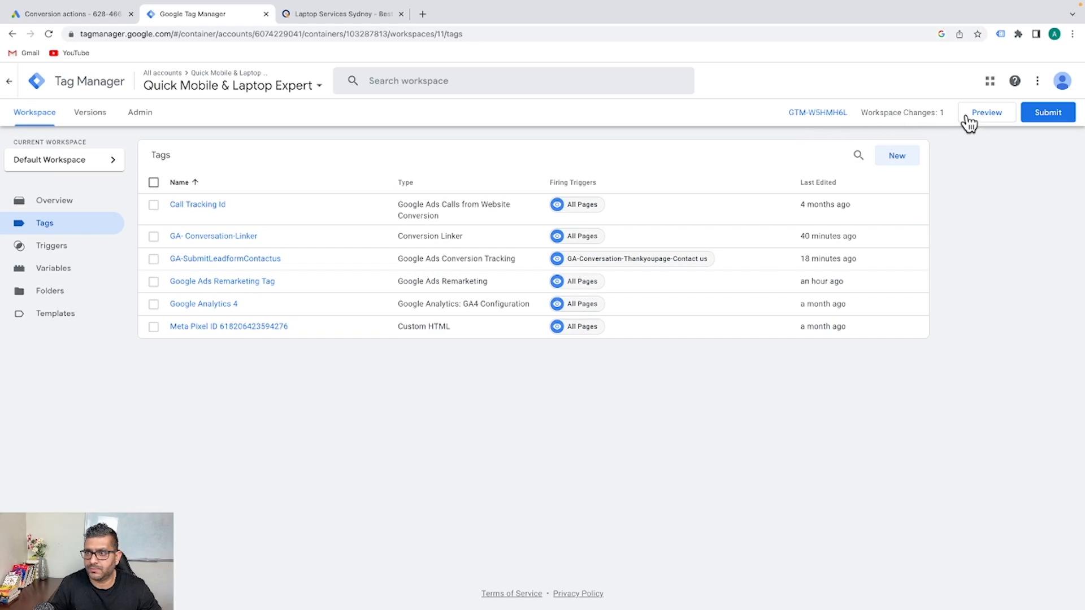
{"action": "left_click", "coordinate": [986, 116]}
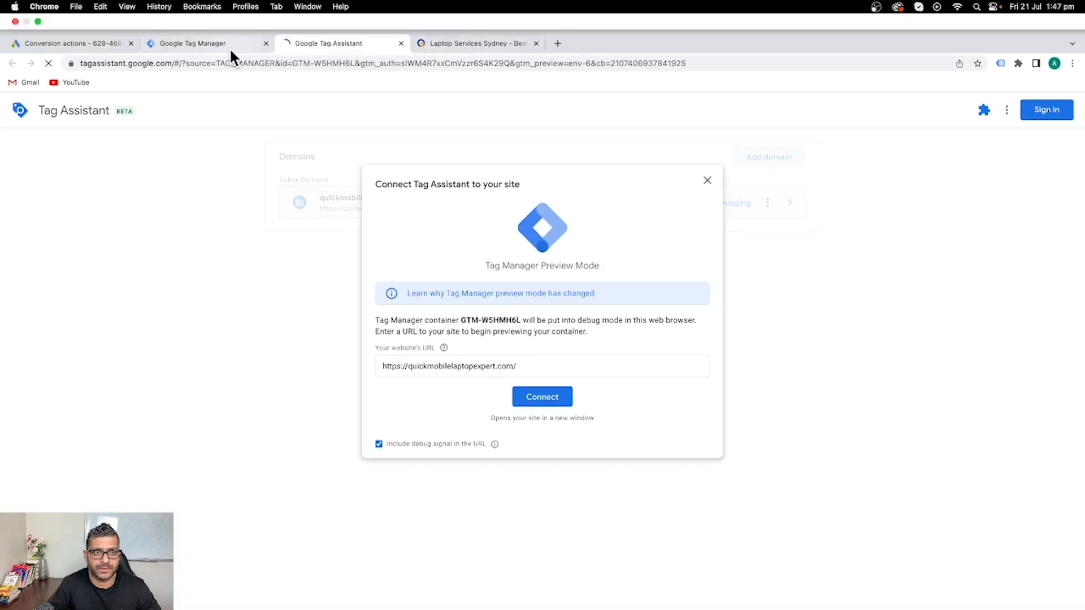
Connect Tag Assistant to quickmobilelaptopexpert.com and open the debug-enabled homepage
{"action": "left_click", "coordinate": [537, 373]}
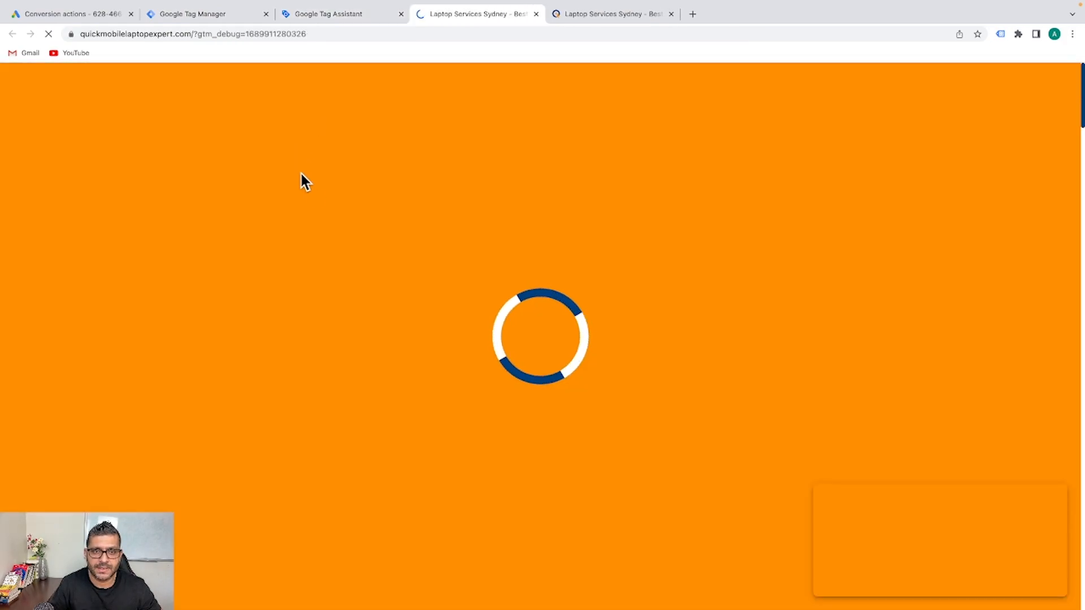
{"action": "left_click", "coordinate": [347, 16]}
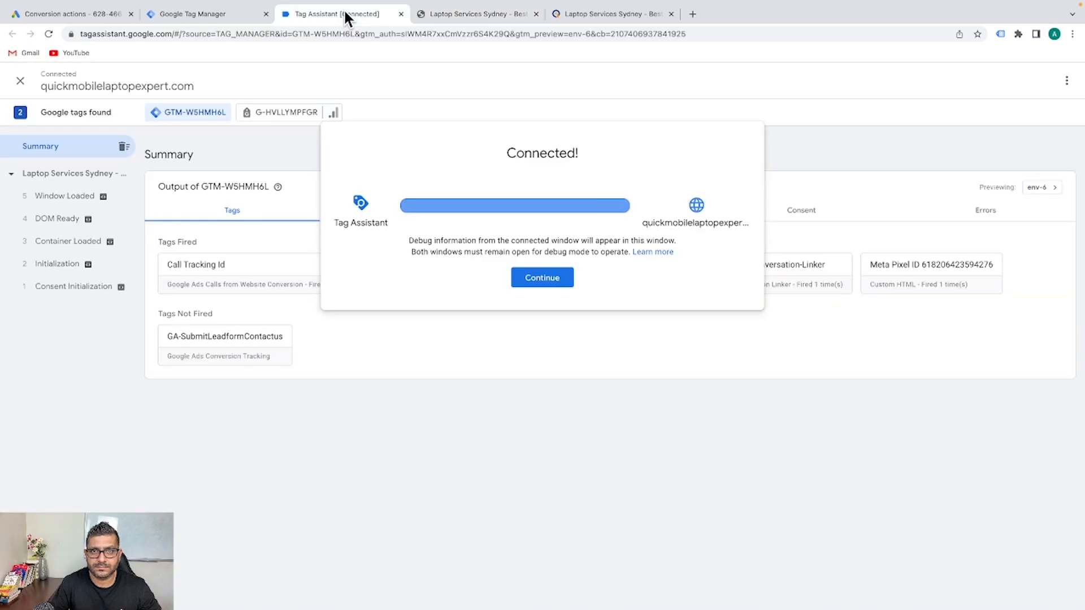
{"action": "left_click", "coordinate": [542, 278]}
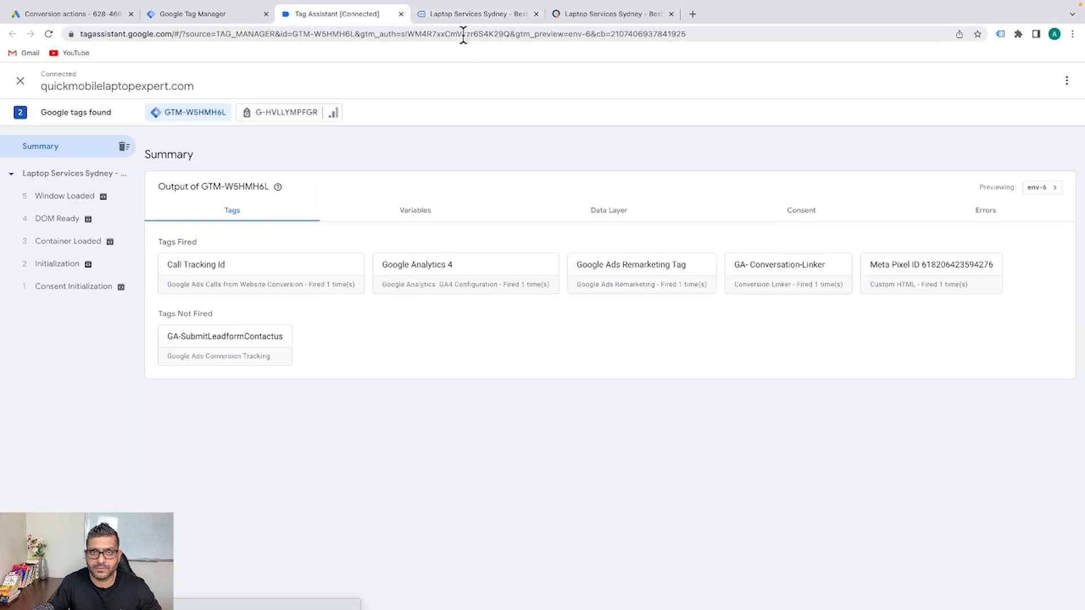
{"action": "left_click", "coordinate": [476, 14]}
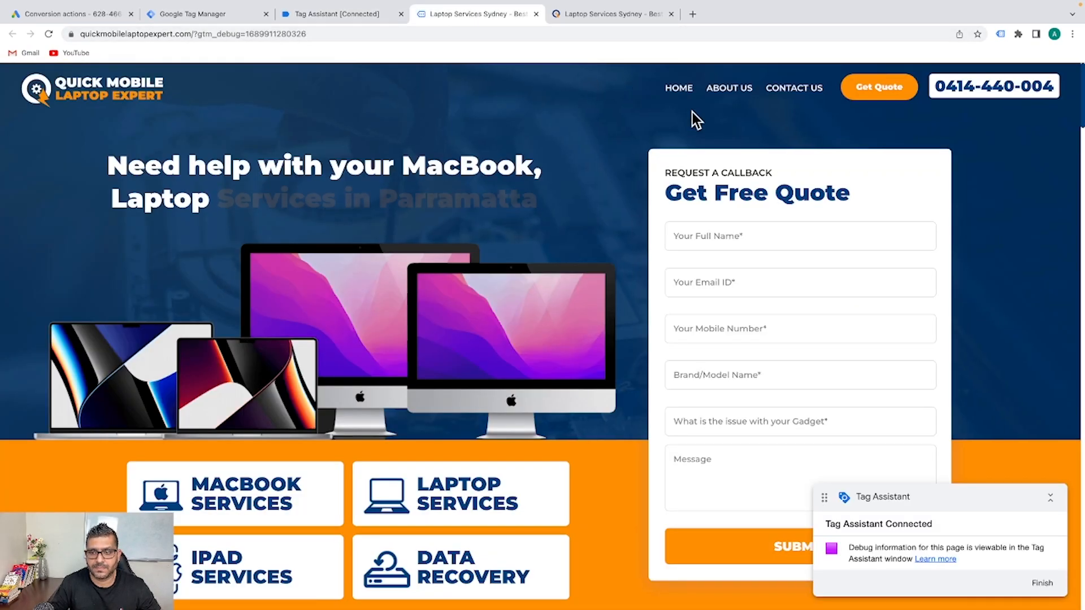
Click the site's CALL NOW button and return to Tag Assistant to view the new click events
{"action": "scroll", "coordinate": [632, 279], "scroll_direction": "down", "scroll_amount": 6}
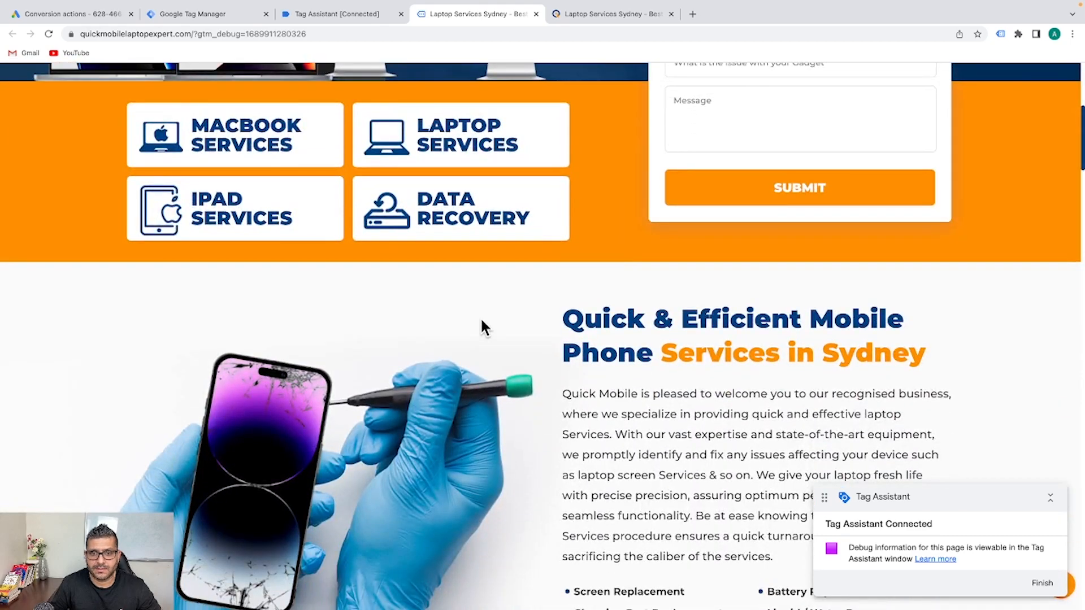
{"action": "left_click", "coordinate": [333, 14]}
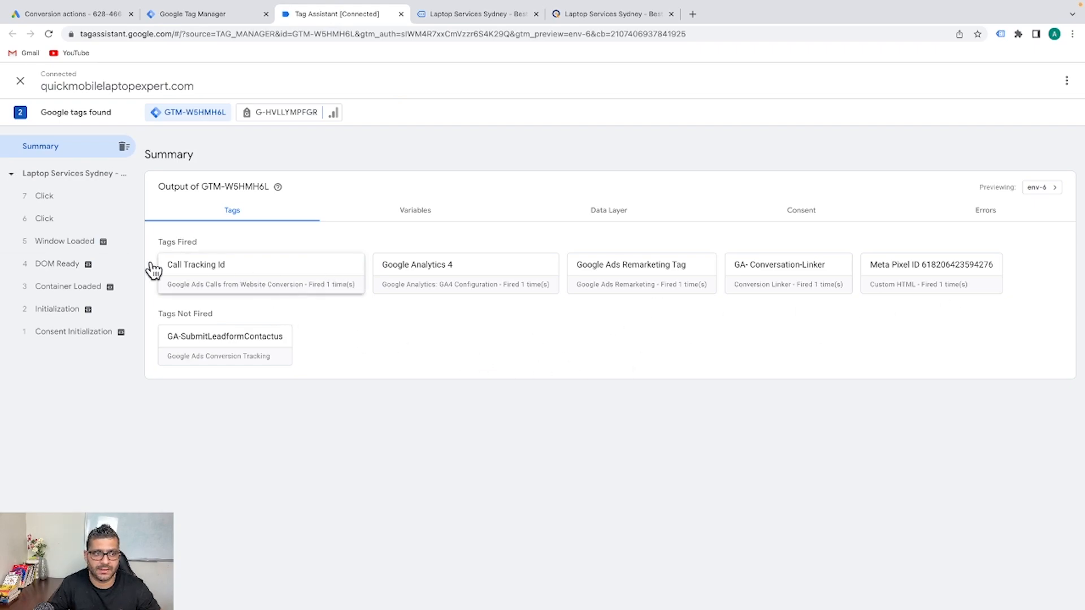
{"action": "left_click", "coordinate": [479, 15]}
{"action": "scroll", "coordinate": [981, 376], "scroll_direction": "down", "scroll_amount": 14}
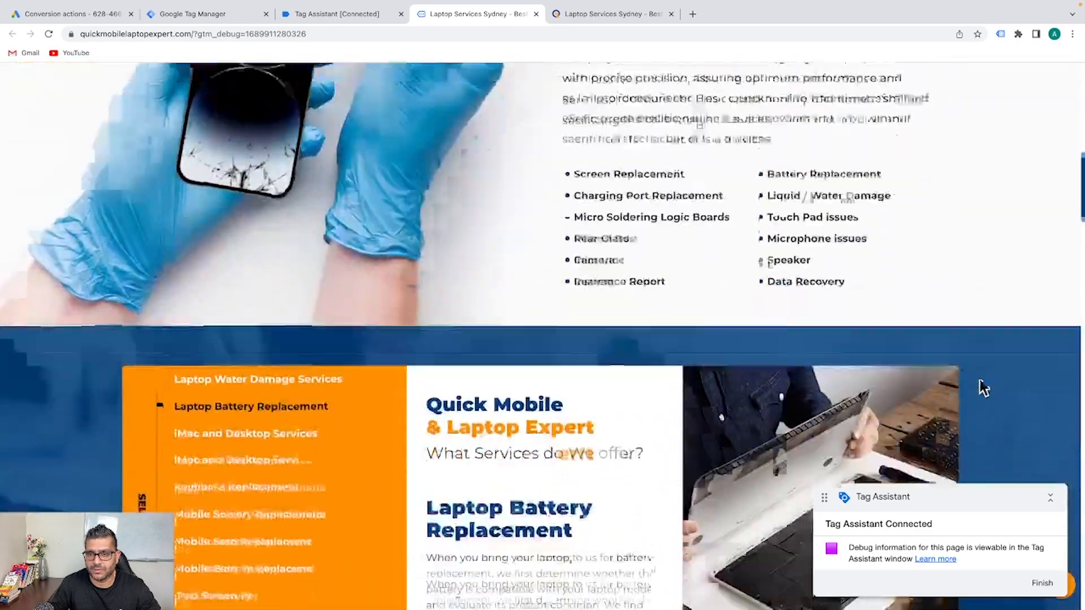
{"action": "scroll", "coordinate": [968, 381], "scroll_direction": "down", "scroll_amount": 20}
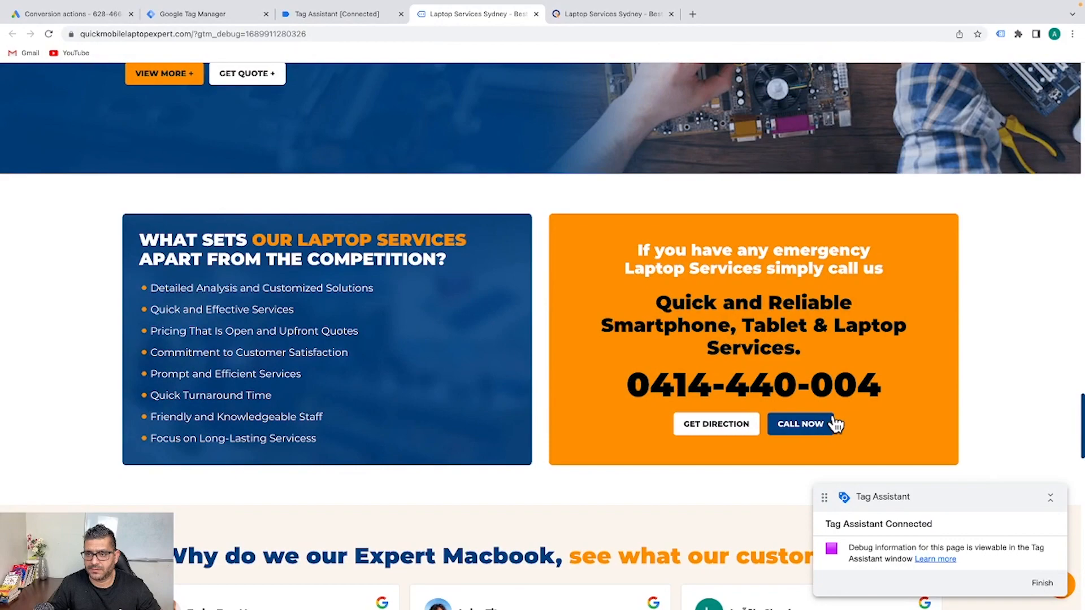
{"action": "left_click", "coordinate": [829, 419]}
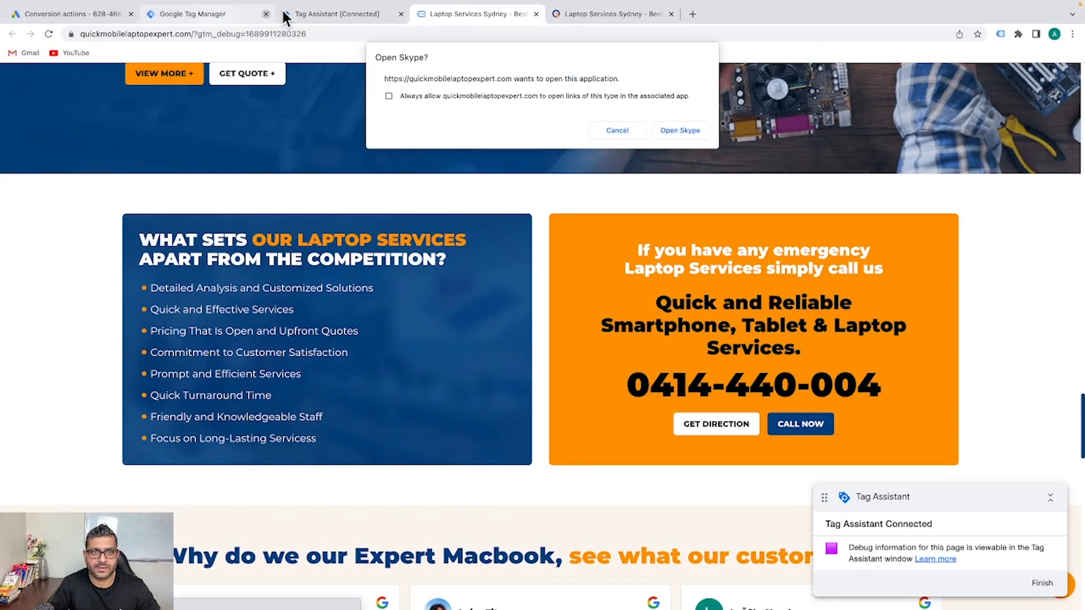
{"action": "left_click", "coordinate": [348, 13]}
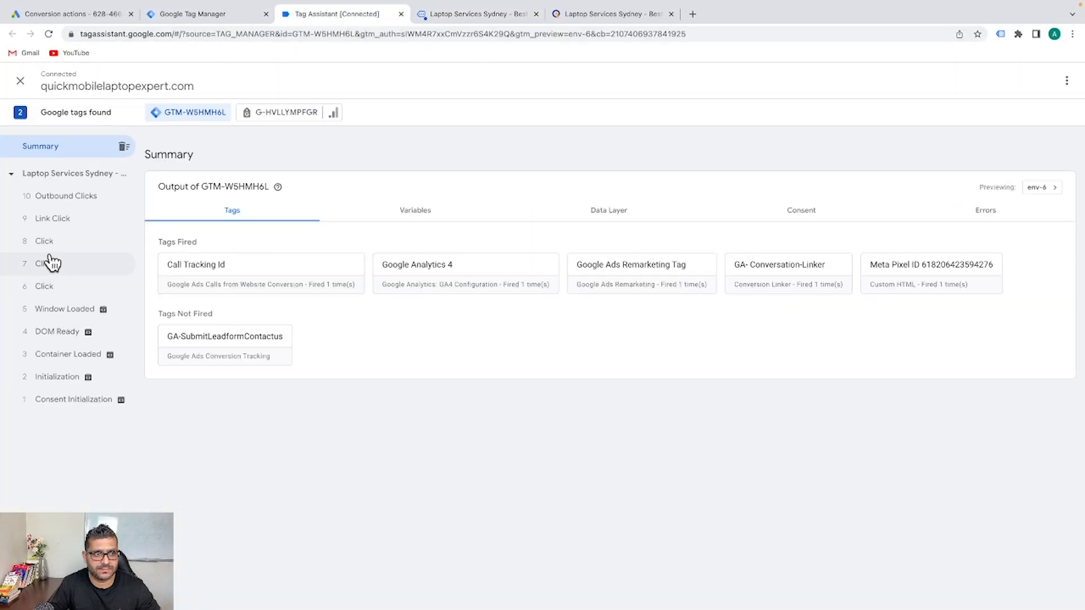
Inspect the 8 Click event's variables: Click Text CALL NOW and a tel: Click URL
{"action": "left_click", "coordinate": [63, 224]}
{"action": "left_click", "coordinate": [52, 244]}
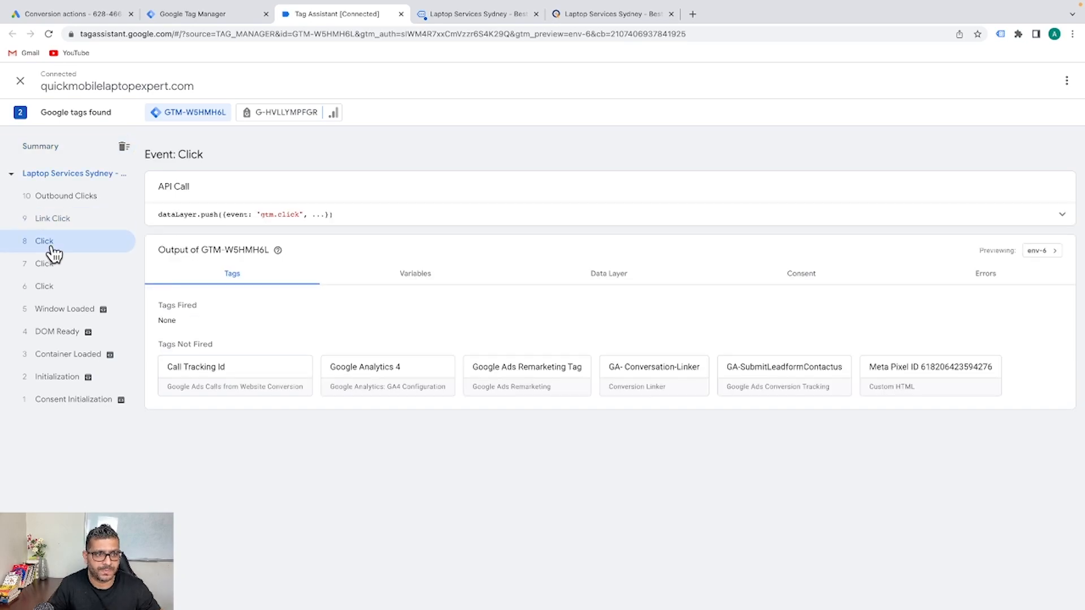
{"action": "left_click", "coordinate": [77, 221]}
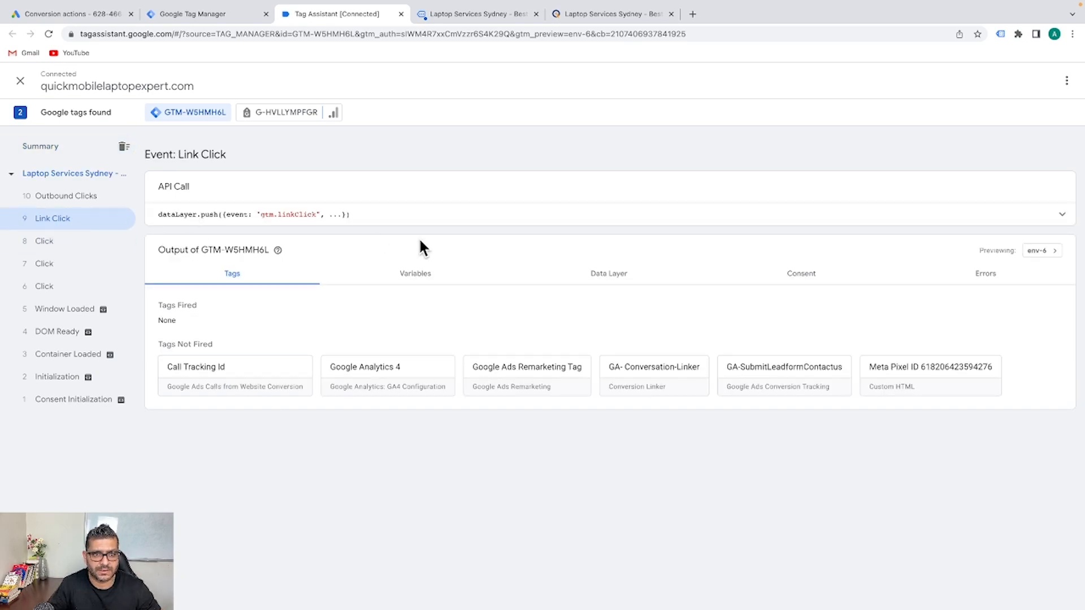
{"action": "left_click", "coordinate": [55, 244]}
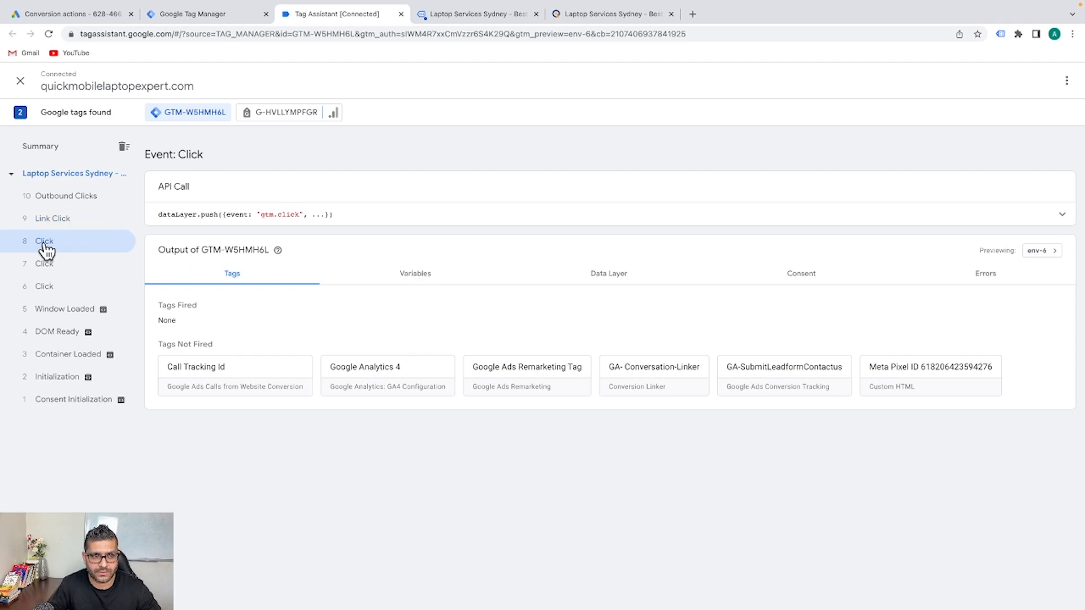
{"action": "left_click", "coordinate": [427, 277]}
{"action": "scroll", "coordinate": [617, 360], "scroll_direction": "down", "scroll_amount": 2}
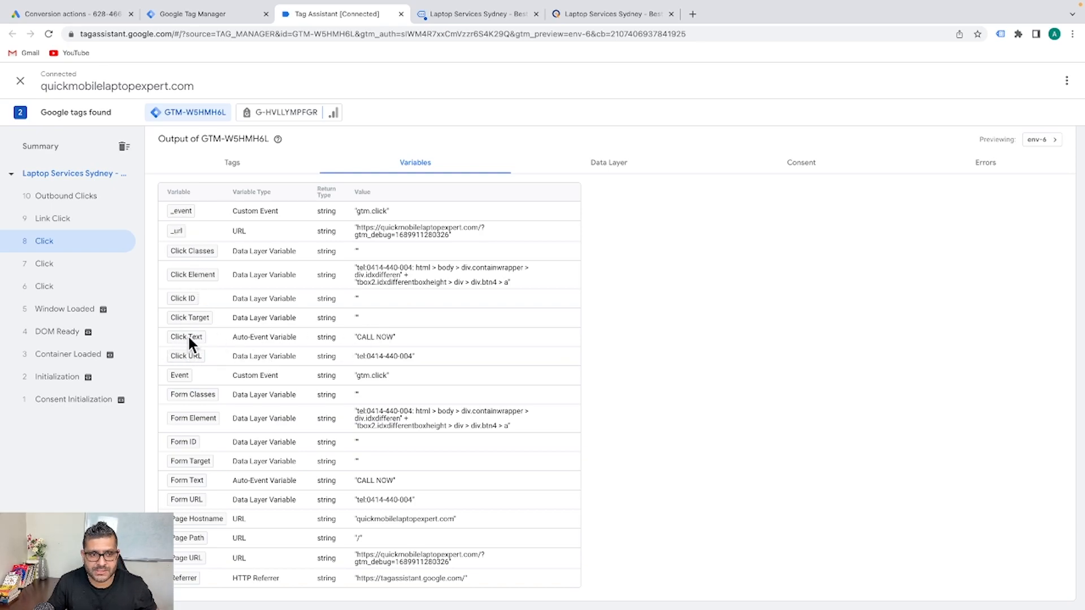
{"action": "left_click", "coordinate": [594, 14]}
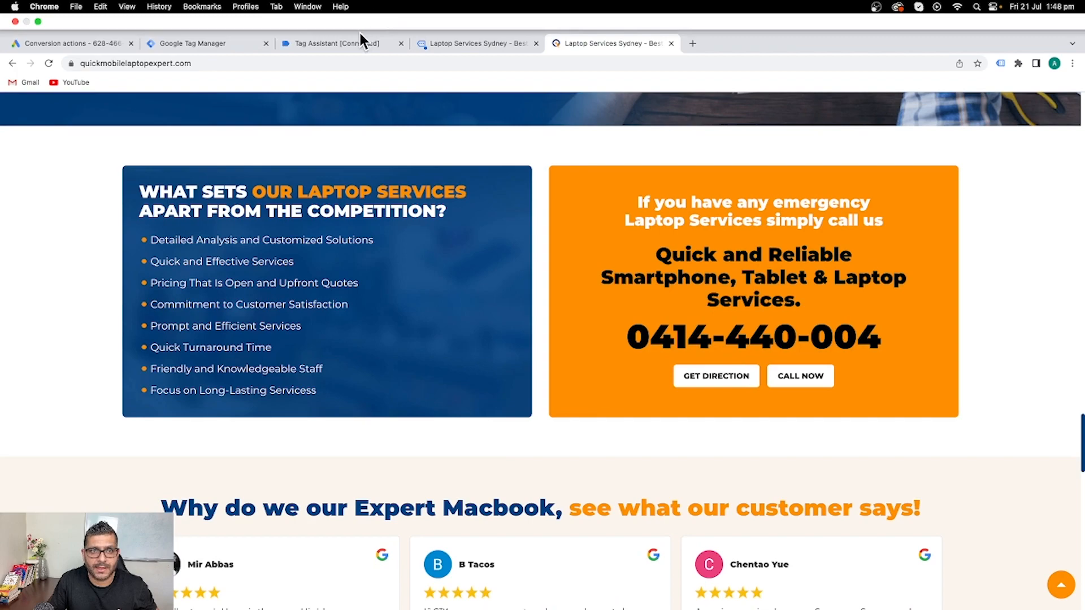
{"action": "left_click", "coordinate": [339, 42]}
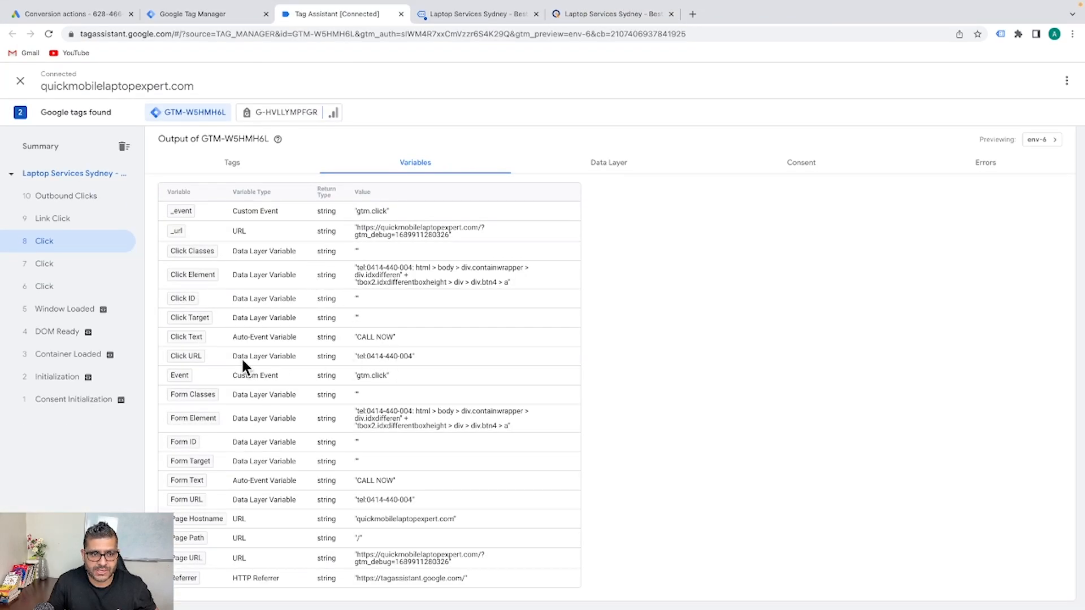
{"action": "left_click", "coordinate": [456, 13]}
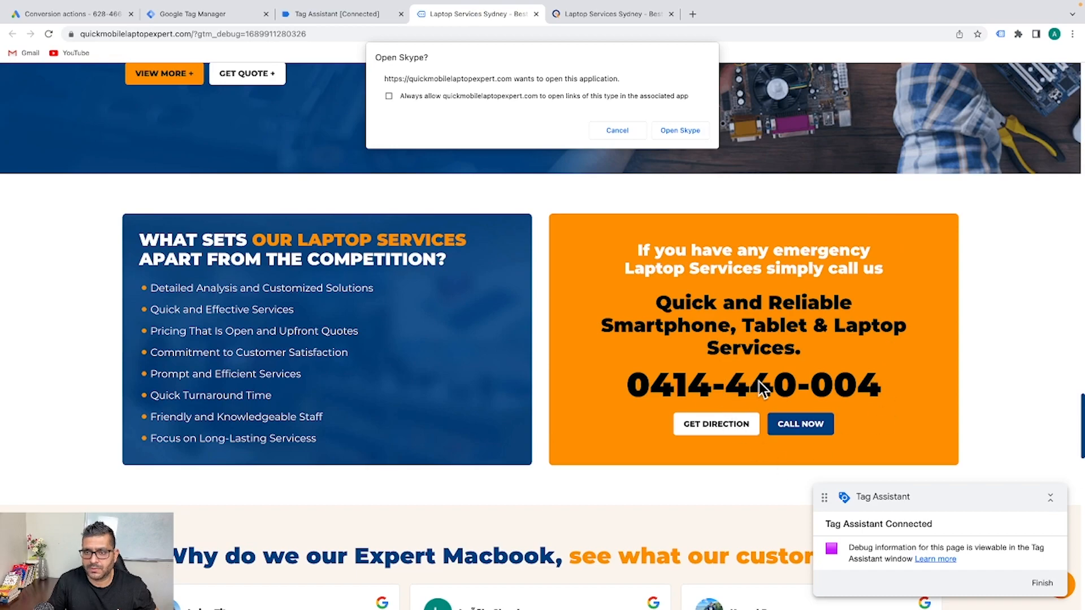
{"action": "left_click", "coordinate": [343, 17]}
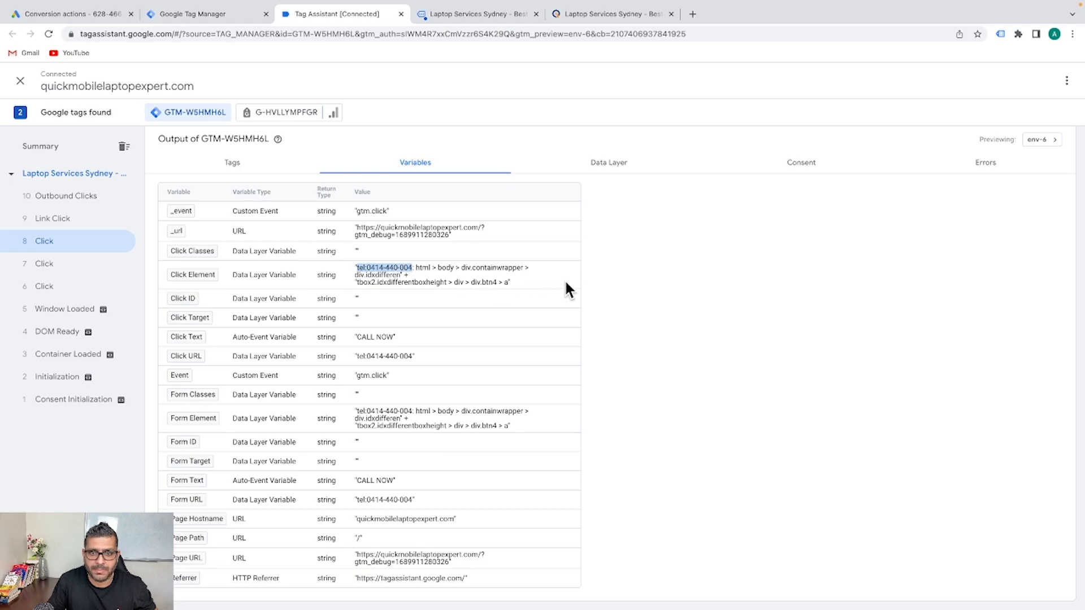
{"action": "left_click", "coordinate": [656, 264]}
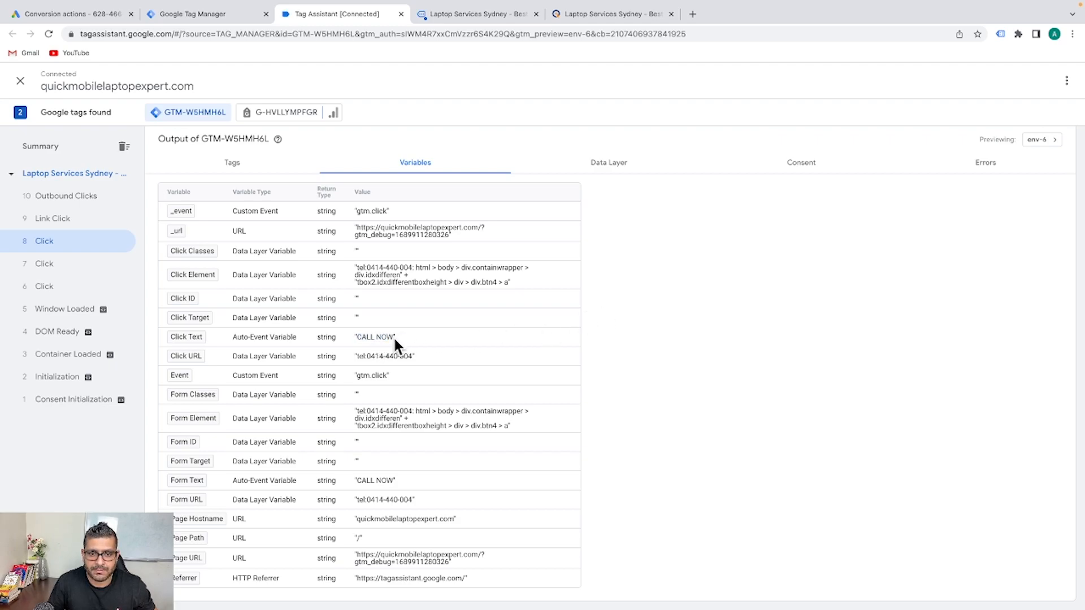
{"action": "left_click_drag", "start_coordinate": [360, 338], "coordinate": [358, 334]}
{"action": "key", "text": "ctrl+c"}
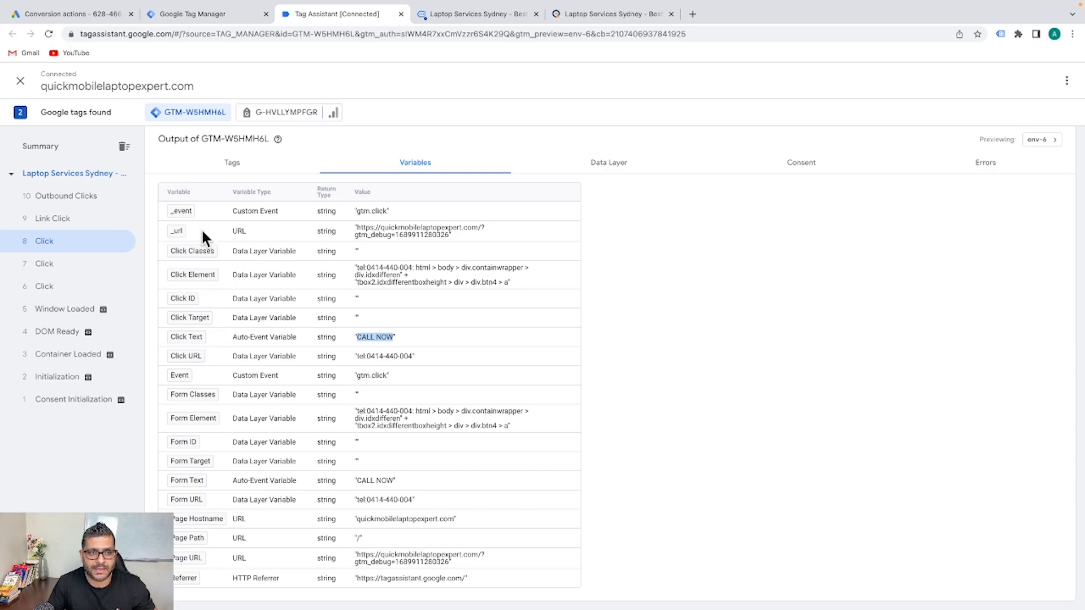
{"action": "left_click", "coordinate": [615, 15]}
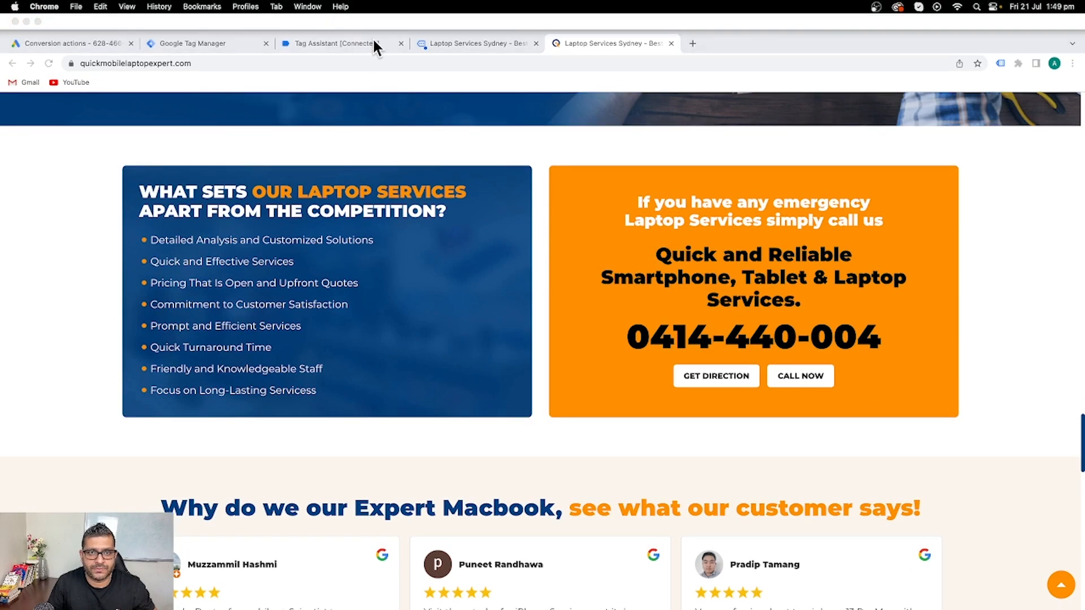
{"action": "left_click", "coordinate": [459, 44]}
{"action": "left_click", "coordinate": [338, 43]}
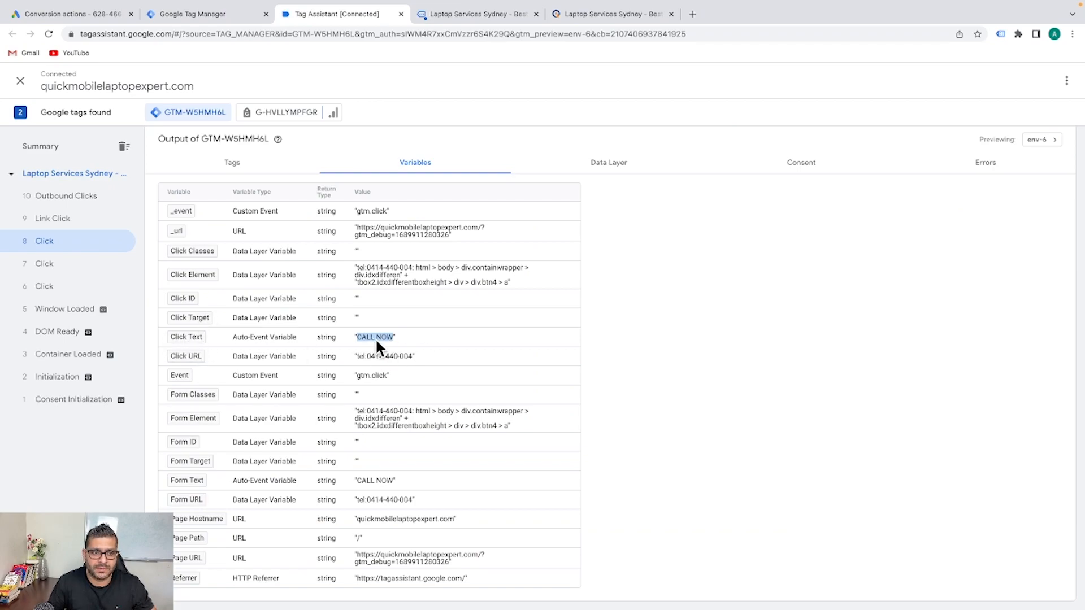
Open the GA-Conversation-Call-Button trigger and switch it to fire on Some Clicks
{"action": "left_click", "coordinate": [219, 21]}
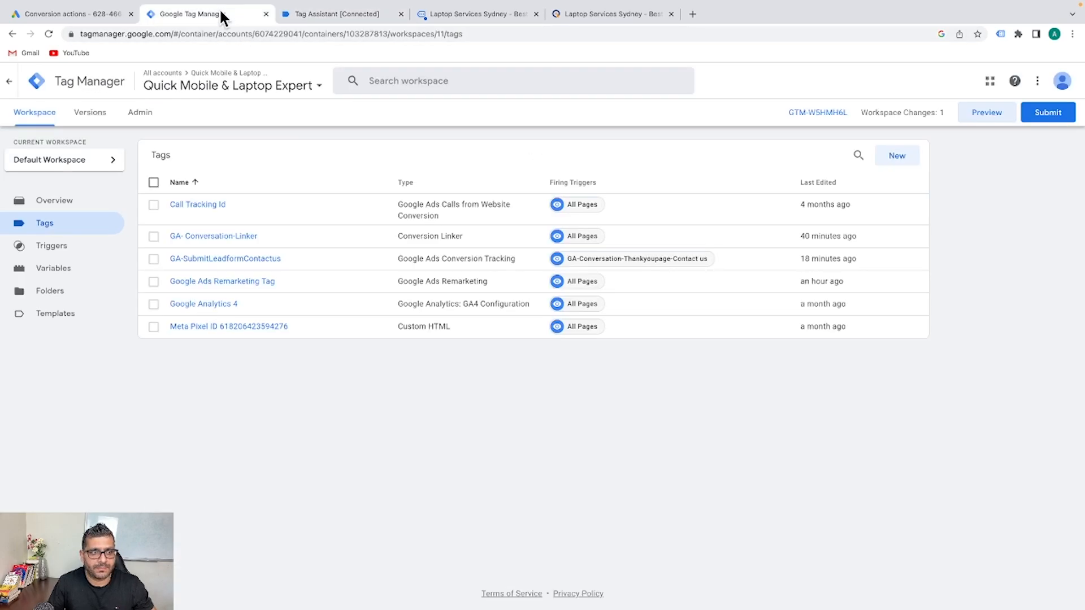
{"action": "left_click", "coordinate": [61, 245]}
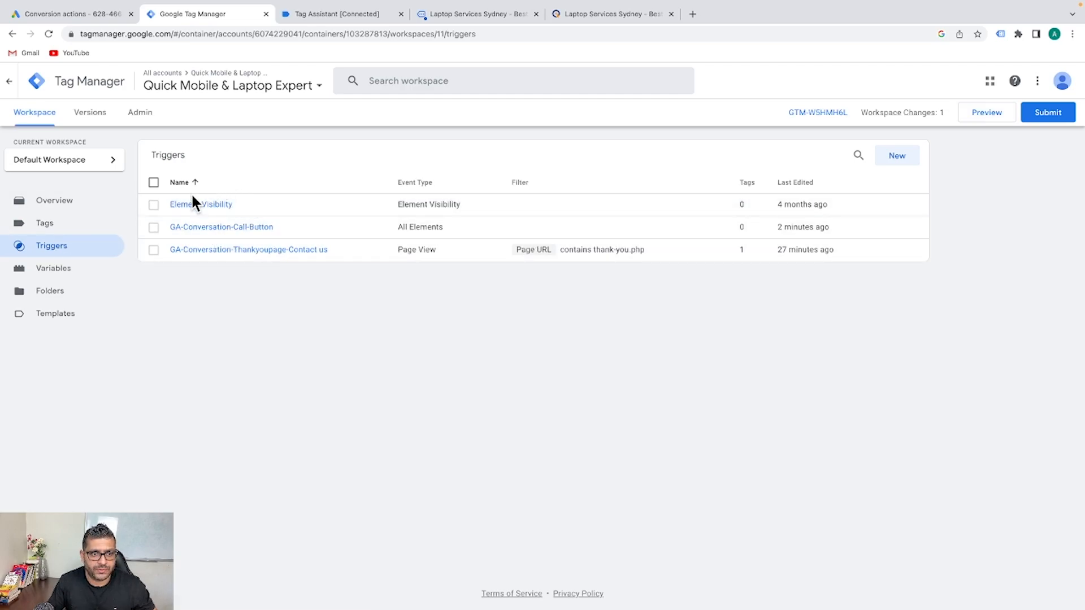
{"action": "left_click", "coordinate": [244, 227]}
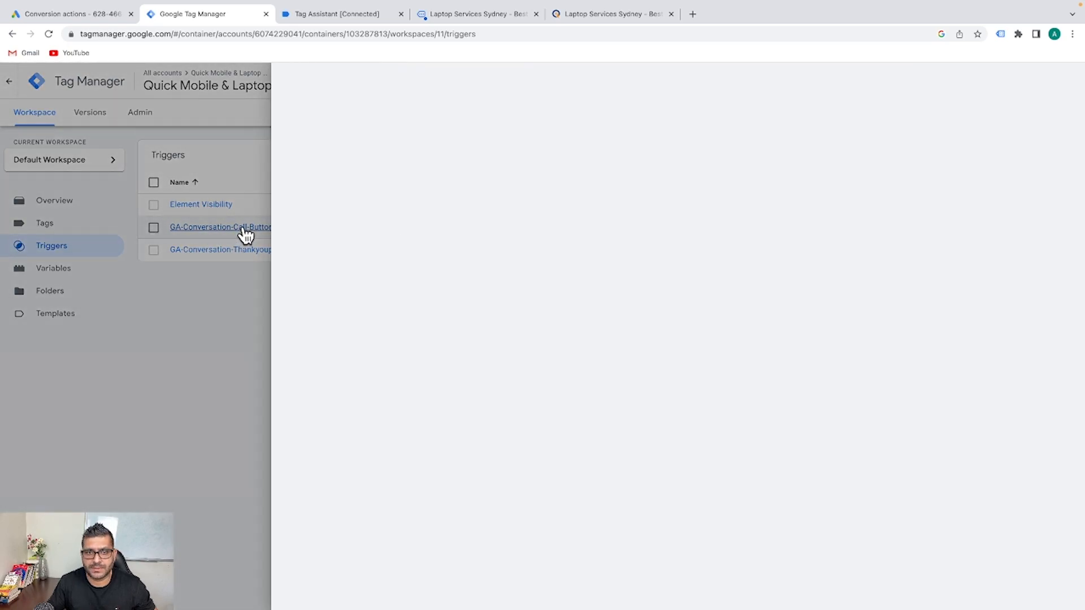
{"action": "left_click", "coordinate": [547, 223]}
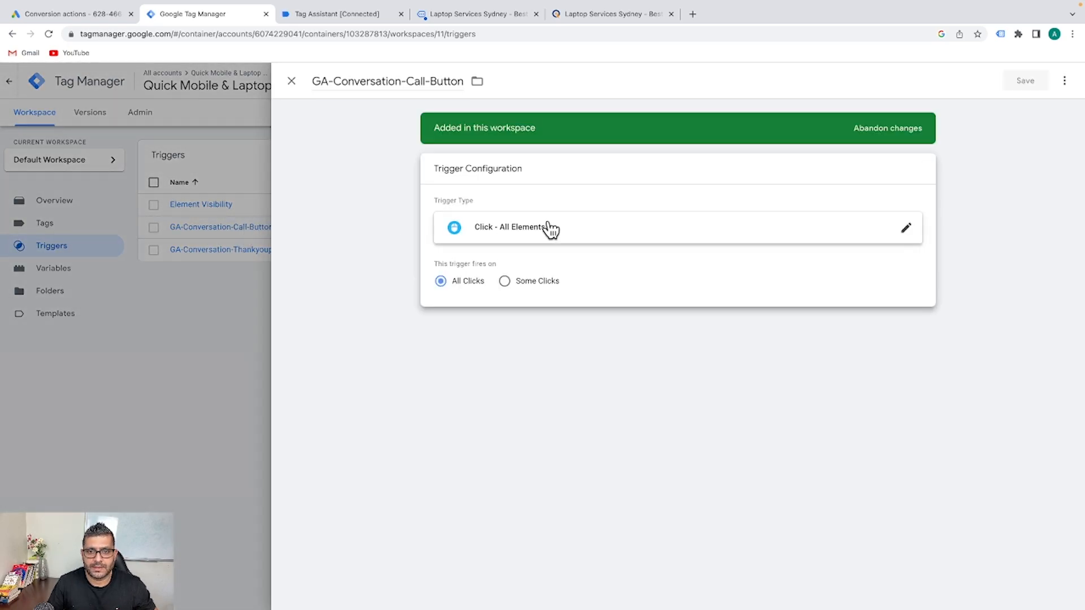
{"action": "left_click", "coordinate": [519, 284]}
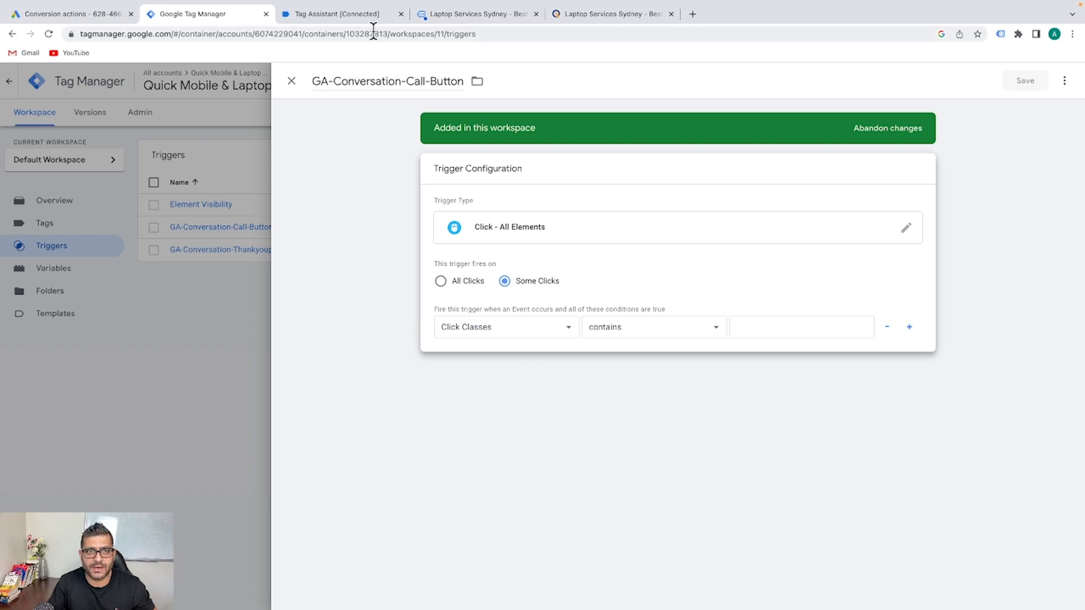
Set the trigger condition to Click Text contains CALL NOW and save it
{"action": "left_click", "coordinate": [337, 13]}
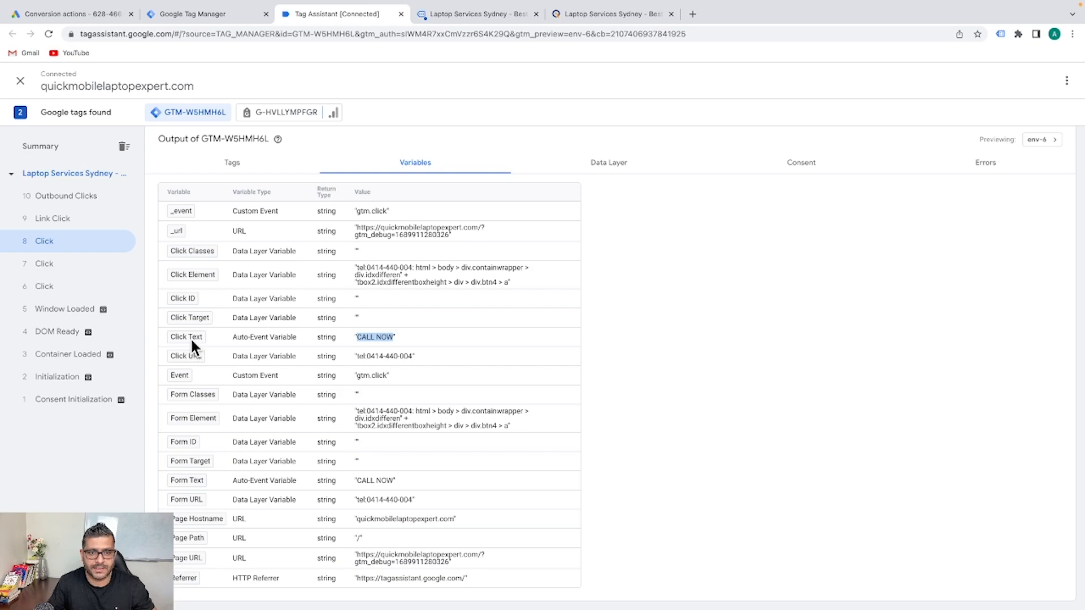
{"action": "left_click", "coordinate": [226, 15]}
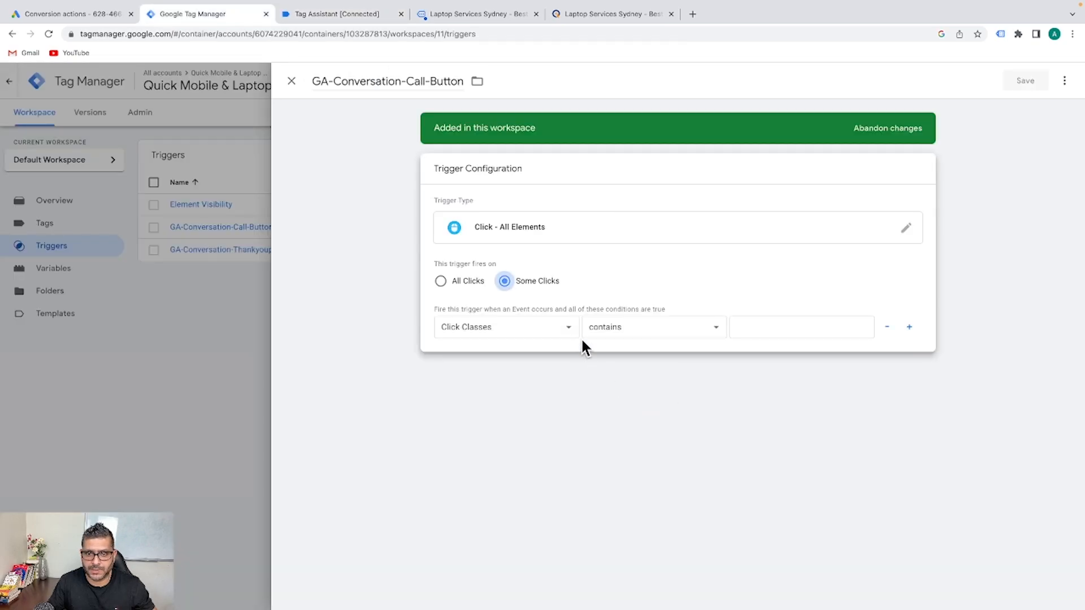
{"action": "left_click", "coordinate": [563, 327]}
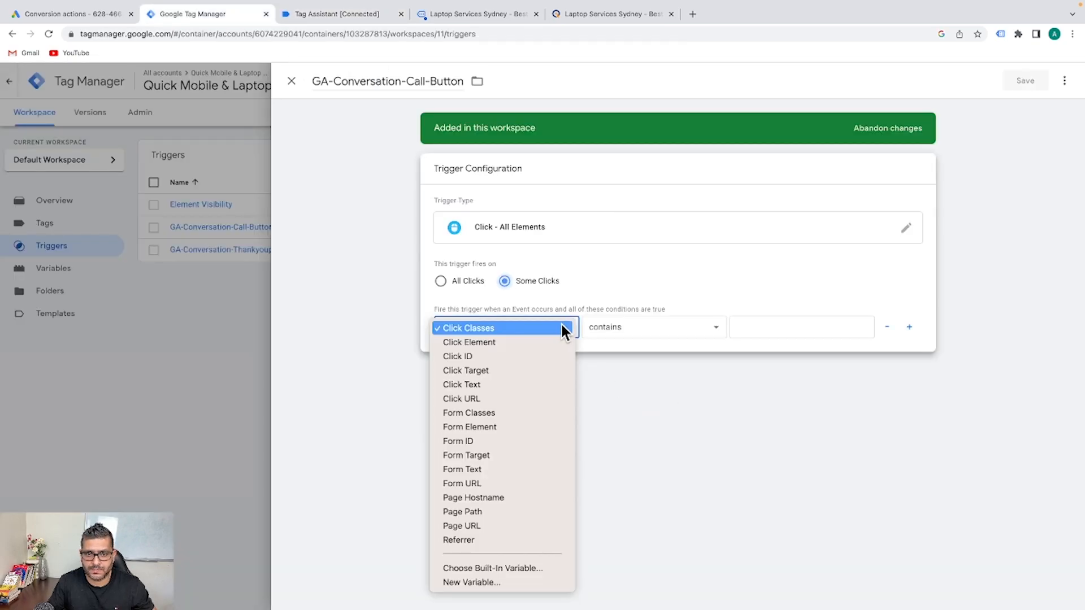
{"action": "left_click", "coordinate": [498, 387]}
{"action": "left_click", "coordinate": [810, 333]}
{"action": "key", "text": "ctrl+v"}
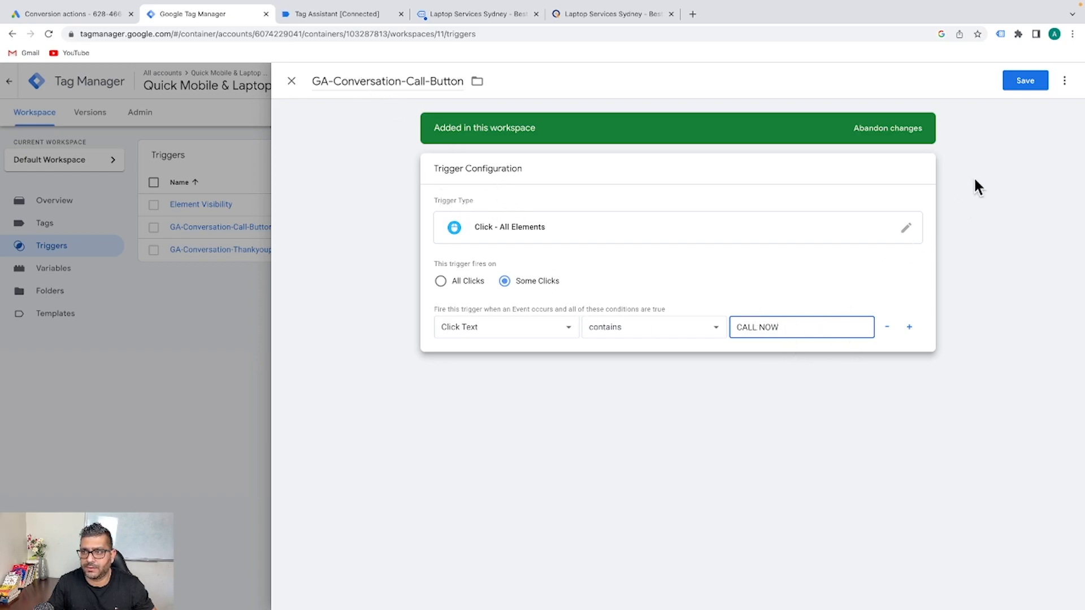
{"action": "left_click", "coordinate": [1020, 82]}
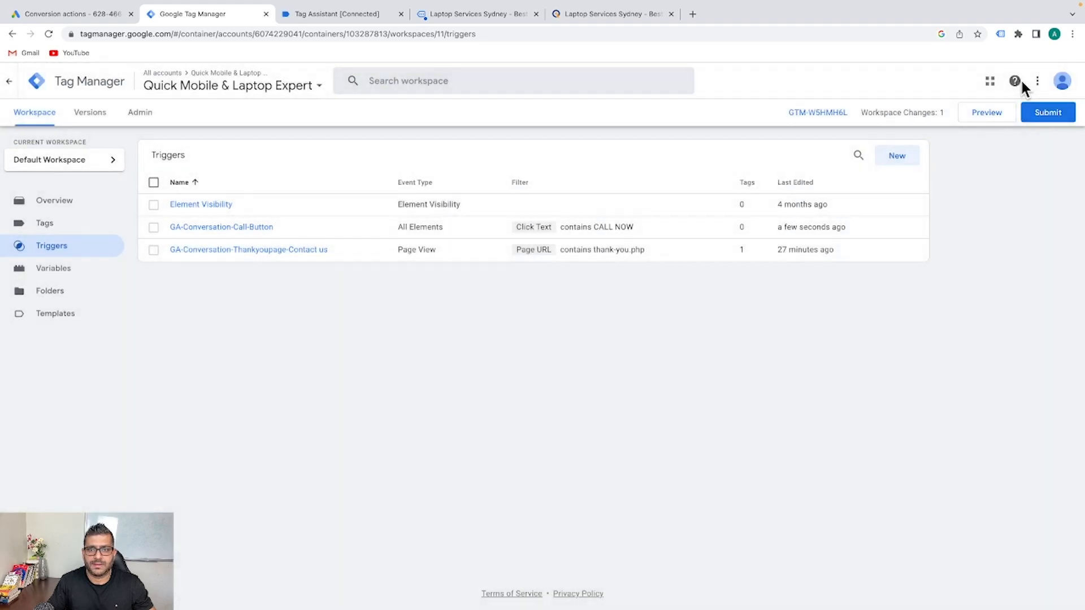
Open the Submit Changes panel, then close it without publishing
{"action": "left_click", "coordinate": [1044, 117]}
{"action": "left_click", "coordinate": [521, 271]}
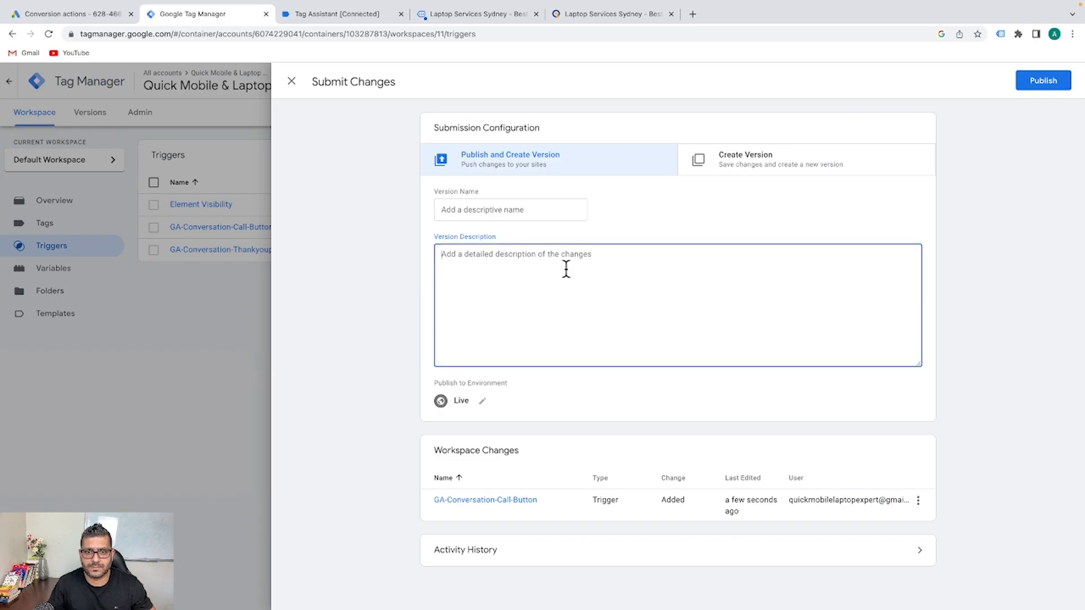
{"action": "left_click", "coordinate": [293, 81]}
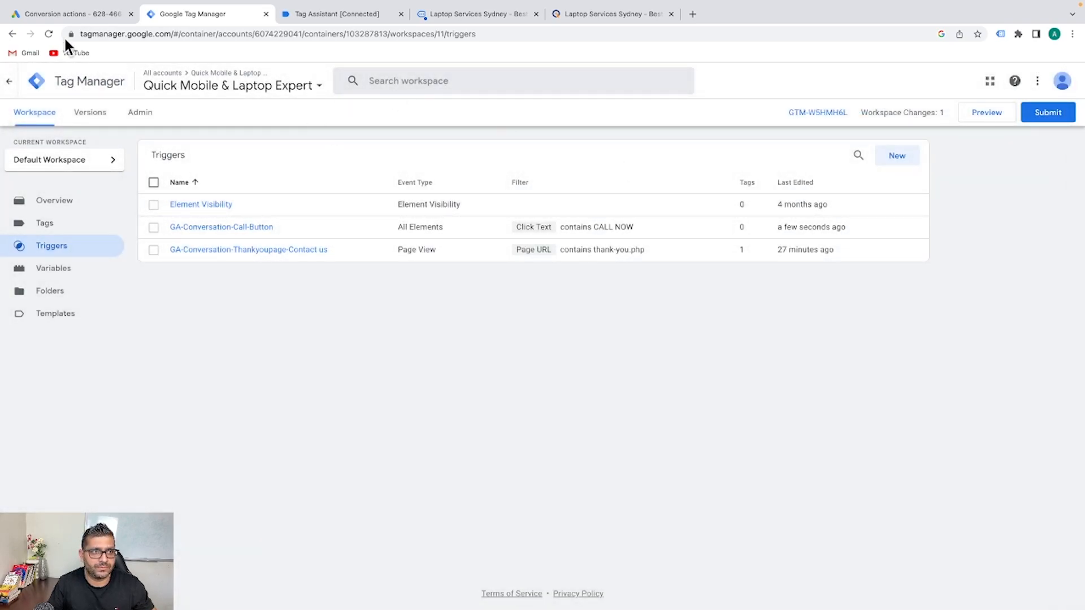
Go to the Google Ads Conversions summary and start a new conversion action
{"action": "left_click", "coordinate": [77, 11]}
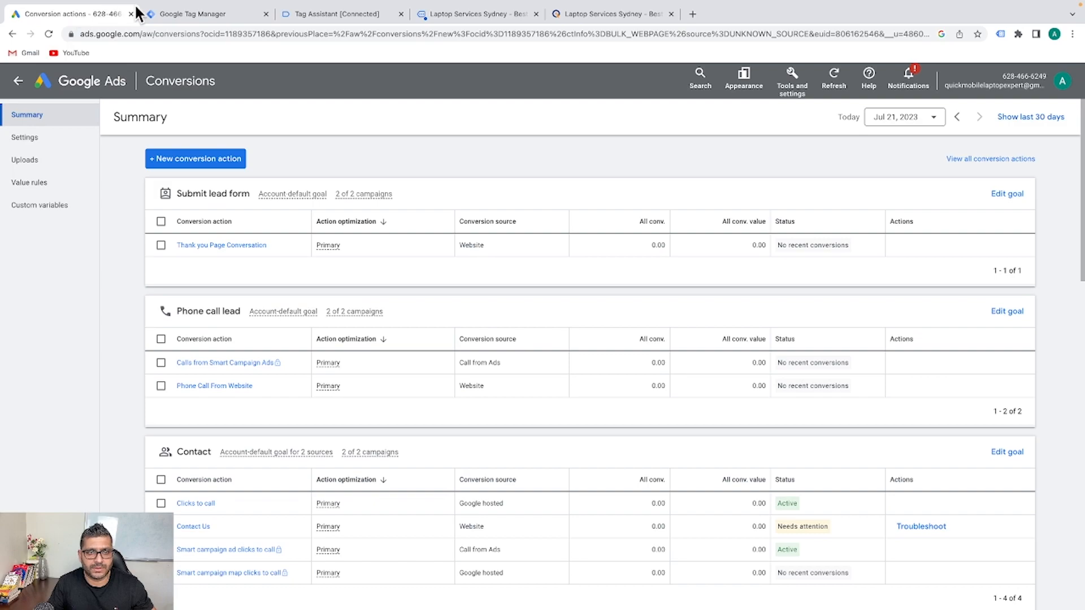
{"action": "left_click", "coordinate": [791, 79]}
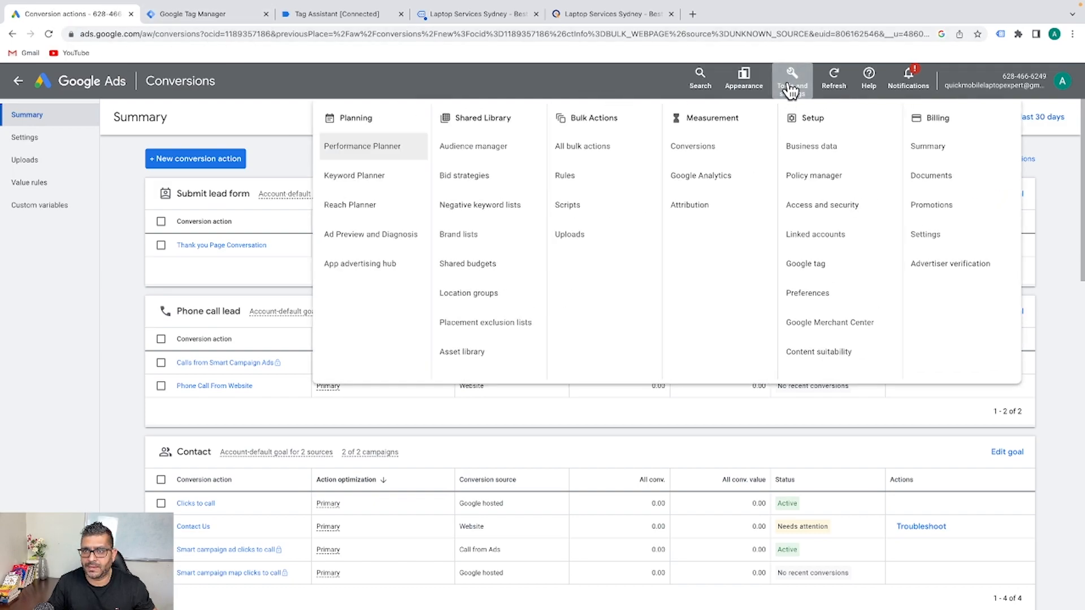
{"action": "left_click", "coordinate": [708, 148]}
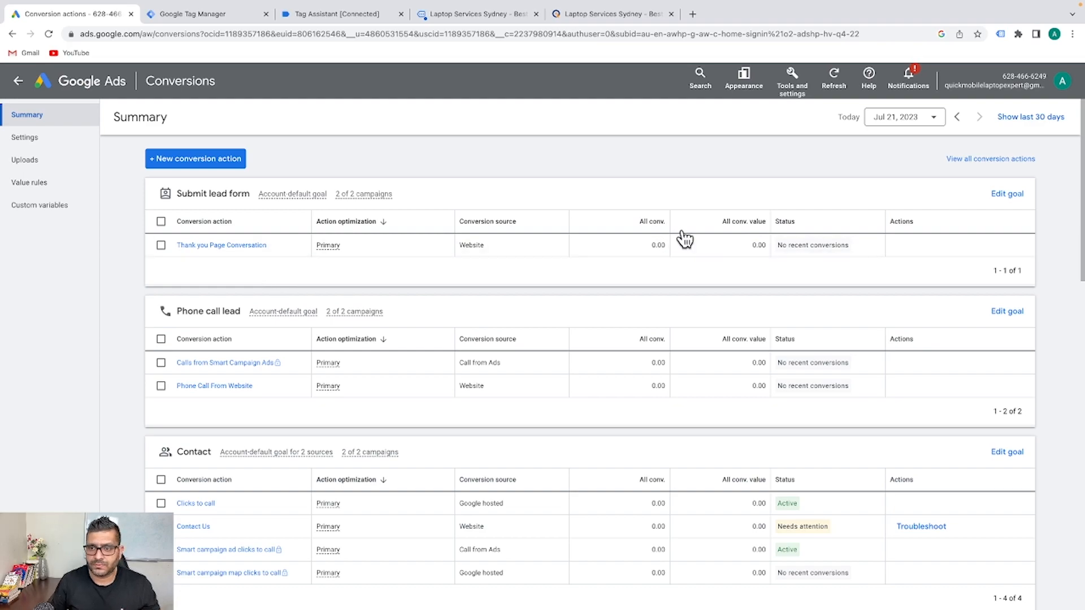
{"action": "mouse_move", "coordinate": [814, 243]}
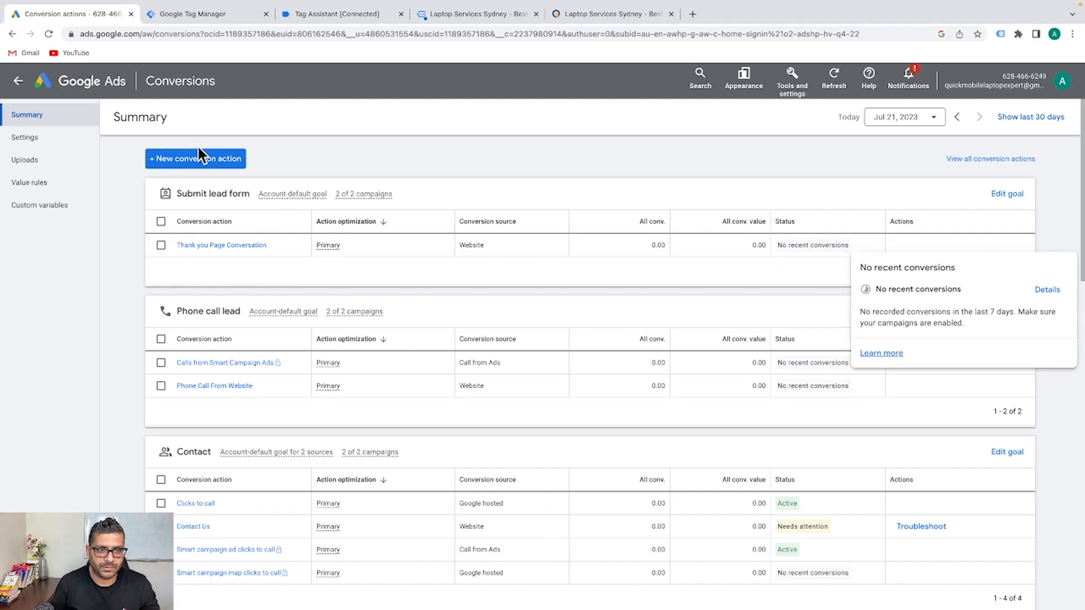
{"action": "scroll", "coordinate": [206, 167], "scroll_direction": "down", "scroll_amount": 1}
{"action": "scroll", "coordinate": [205, 160], "scroll_direction": "up", "scroll_amount": 1}
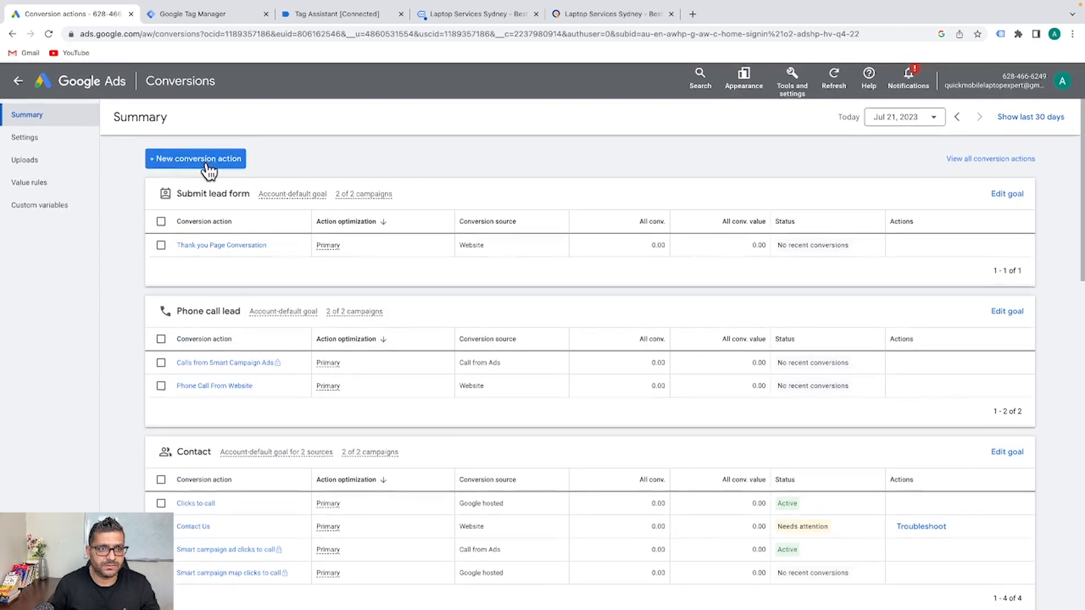
{"action": "left_click", "coordinate": [206, 161]}
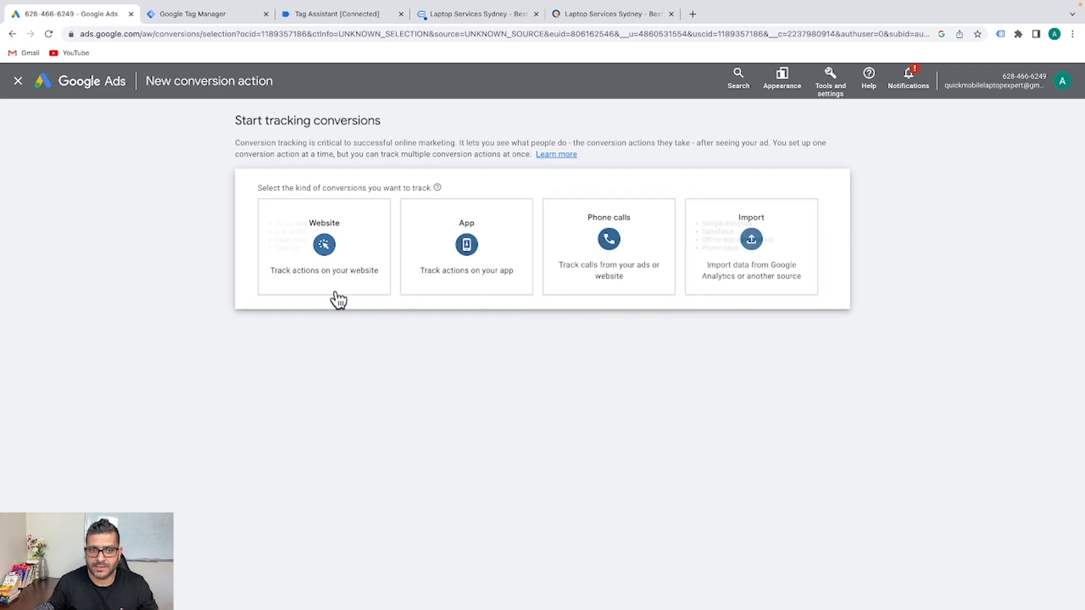
{"action": "left_click", "coordinate": [323, 254]}
{"action": "left_click", "coordinate": [323, 249]}
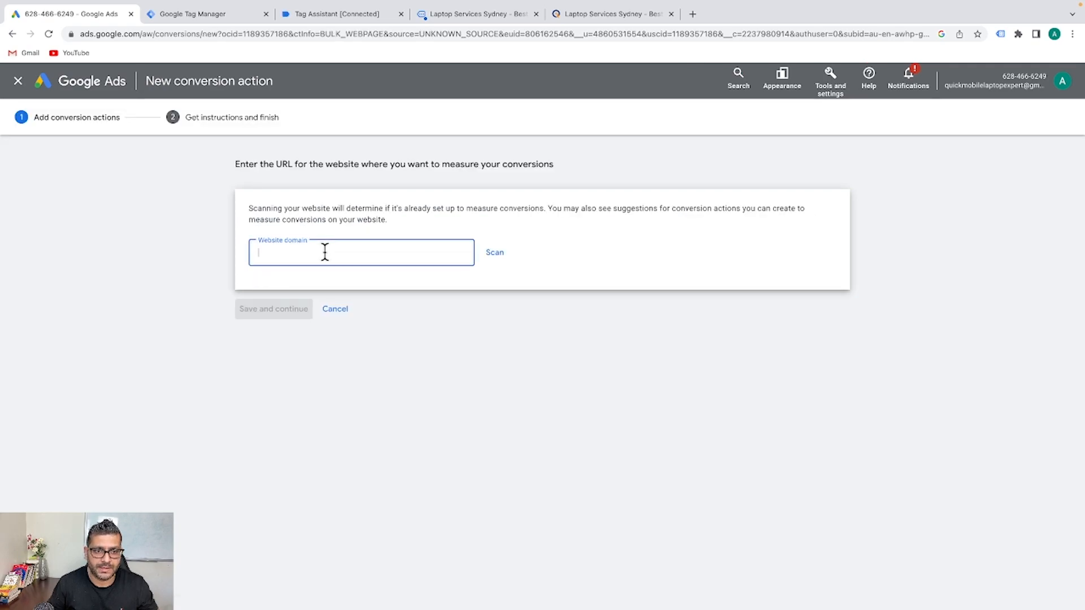
{"action": "left_click", "coordinate": [593, 14]}
{"action": "left_click", "coordinate": [243, 35]}
{"action": "key", "text": "ctrl+c"}
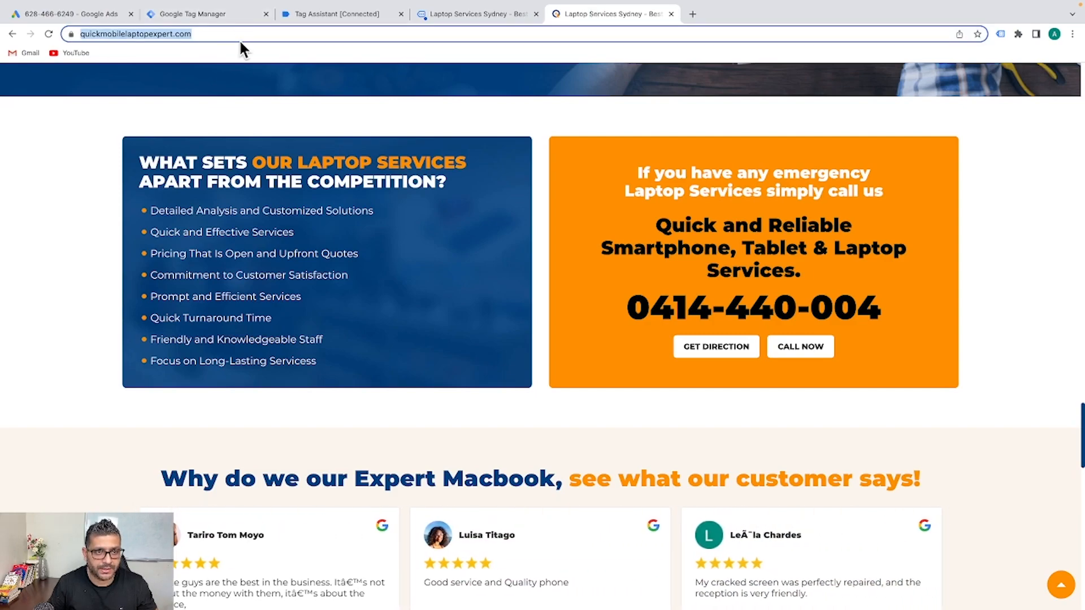
{"action": "left_click", "coordinate": [210, 14]}
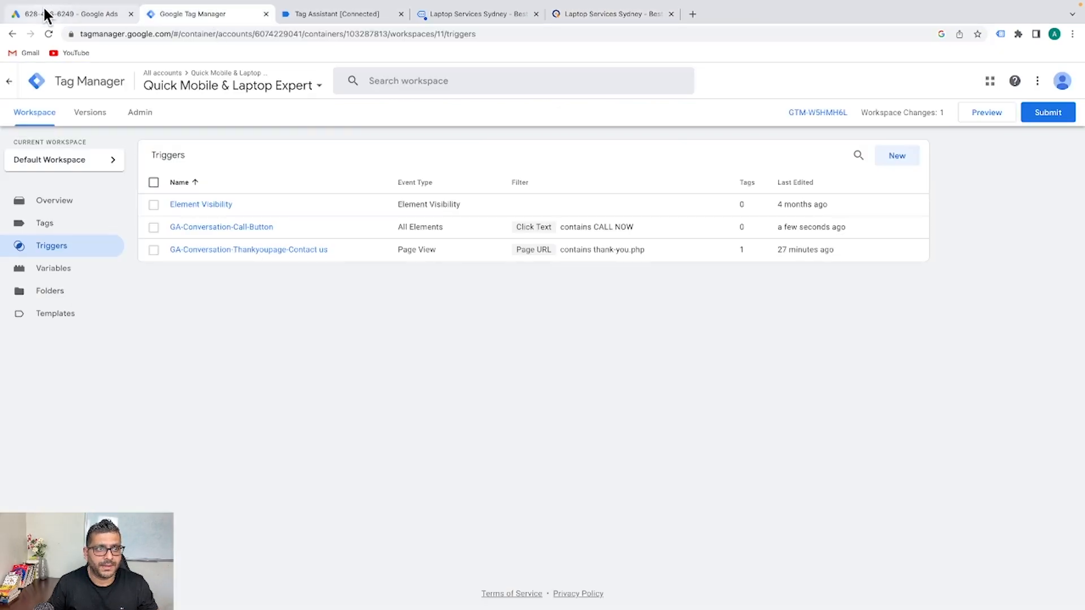
{"action": "left_click", "coordinate": [45, 14]}
{"action": "key", "text": "ctrl+v"}
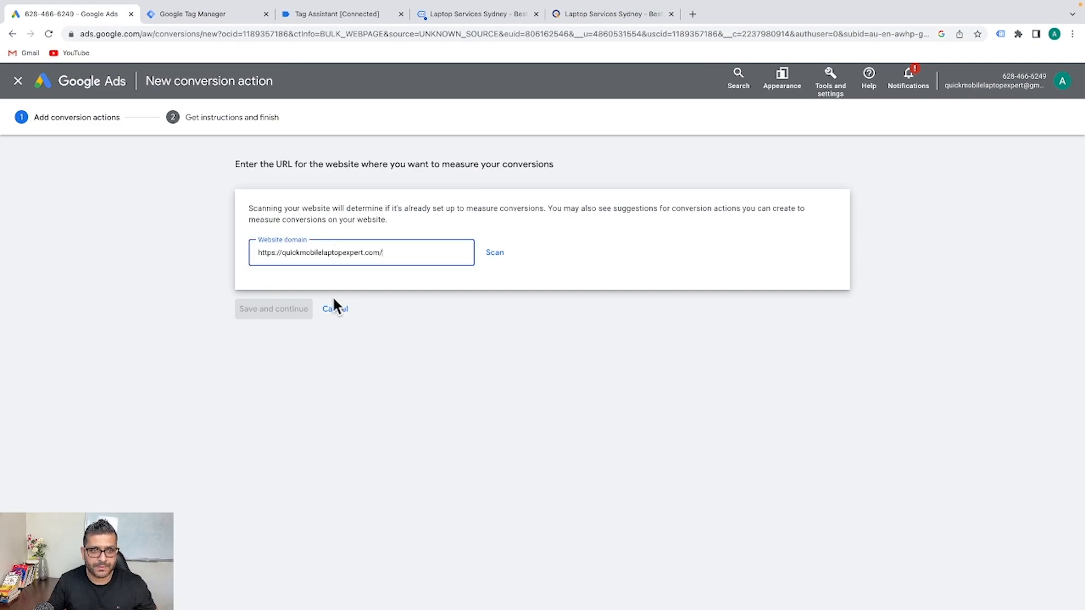
{"action": "left_click", "coordinate": [494, 252]}
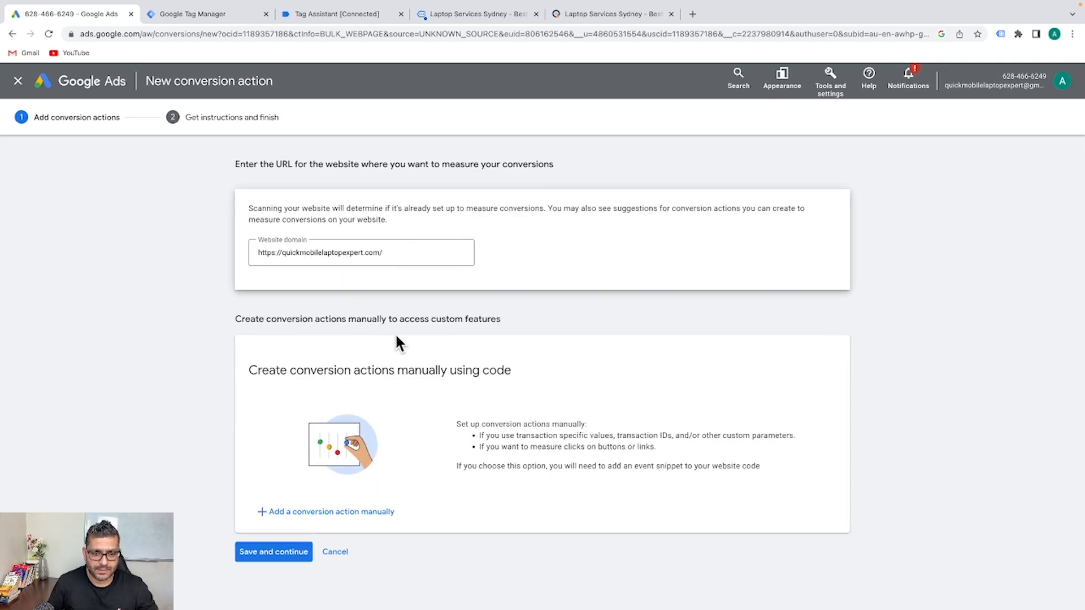
Add a manual conversion action in the Contact category named GA-CALLBUTTON TRACKING
{"action": "left_click", "coordinate": [342, 512]}
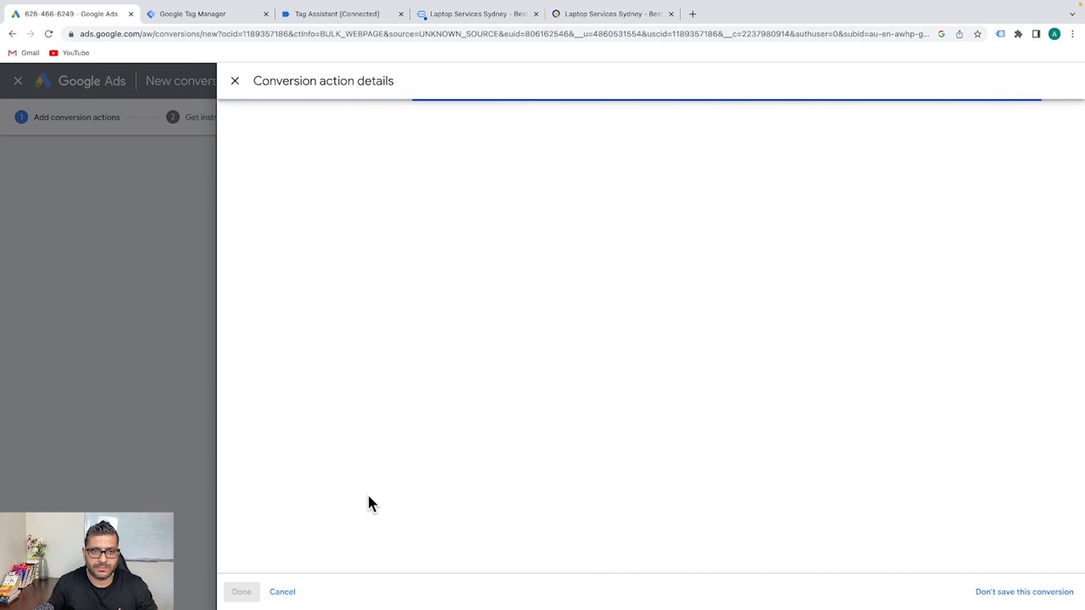
{"action": "left_click", "coordinate": [563, 228]}
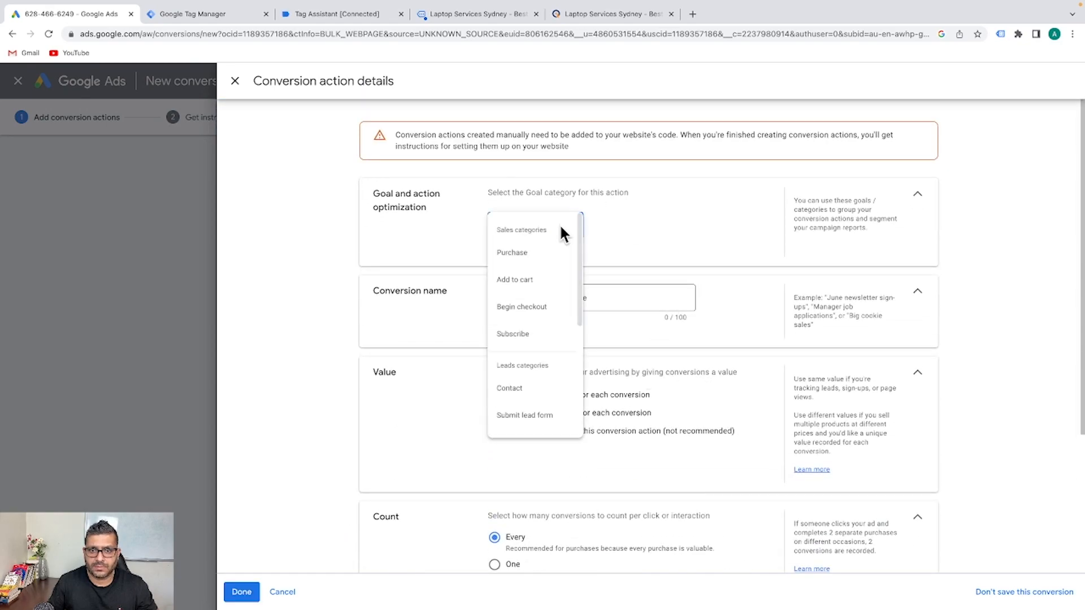
{"action": "scroll", "coordinate": [537, 280], "scroll_direction": "down", "scroll_amount": 2}
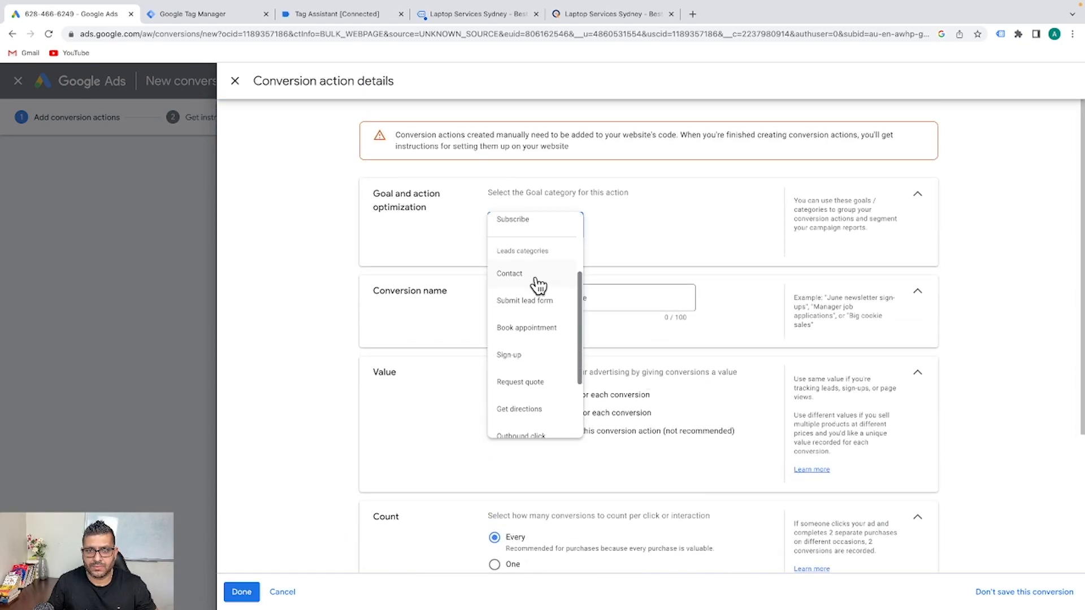
{"action": "scroll", "coordinate": [514, 282], "scroll_direction": "down", "scroll_amount": 4}
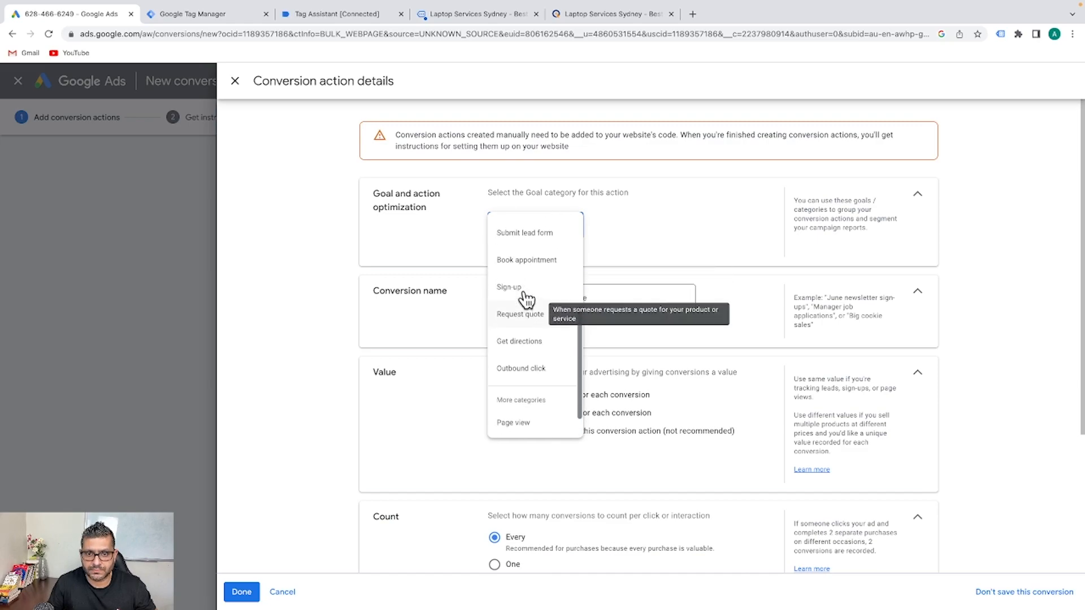
{"action": "scroll", "coordinate": [524, 296], "scroll_direction": "up", "scroll_amount": 5}
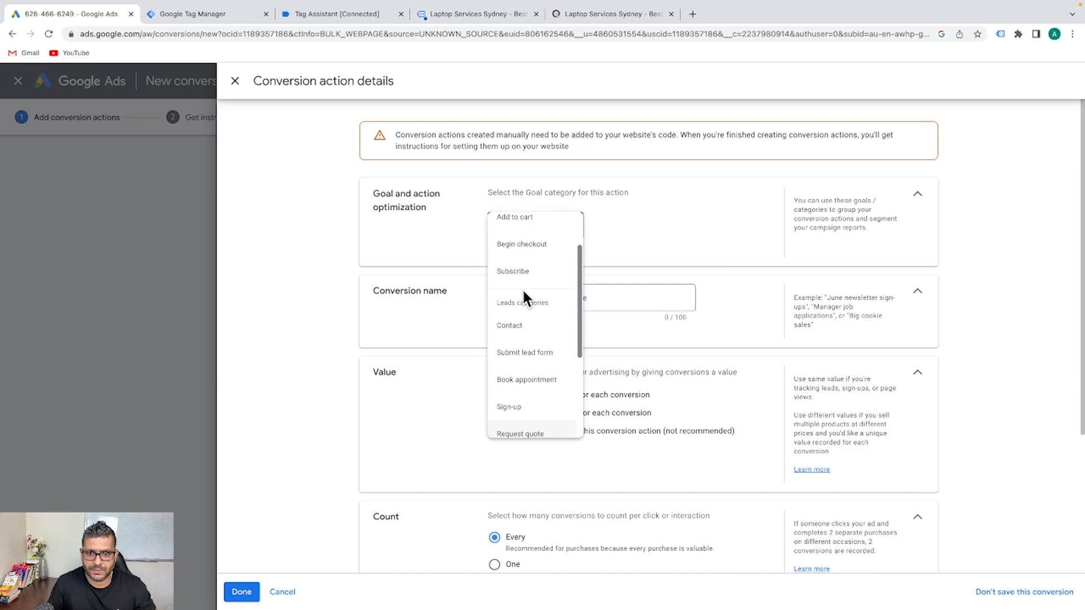
{"action": "left_click", "coordinate": [521, 328]}
{"action": "left_click", "coordinate": [522, 338]}
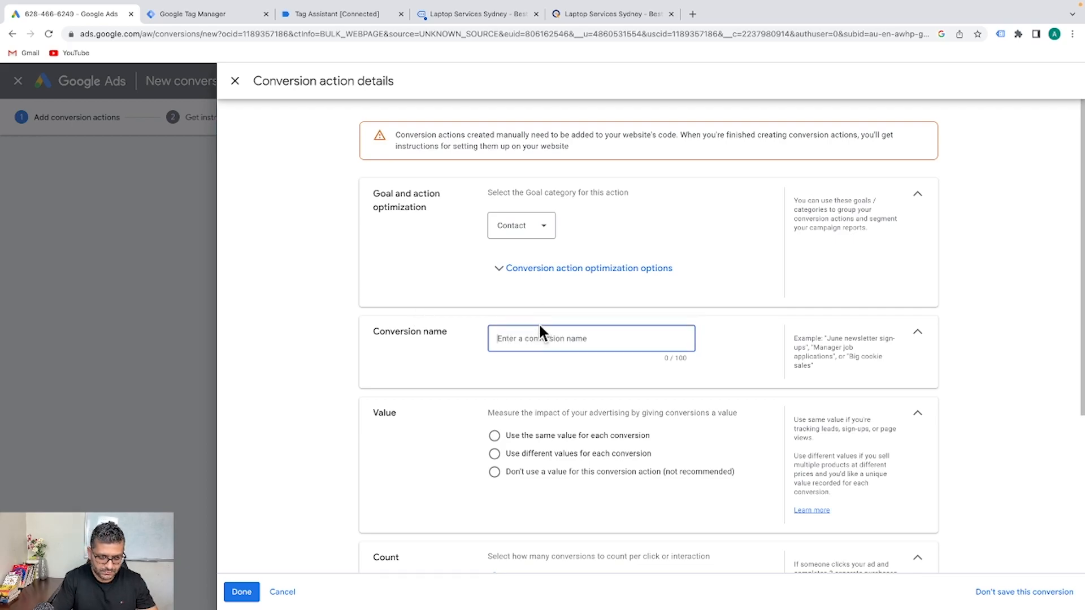
{"action": "type", "text": "GA-CALLBUTTON TRACKING"}
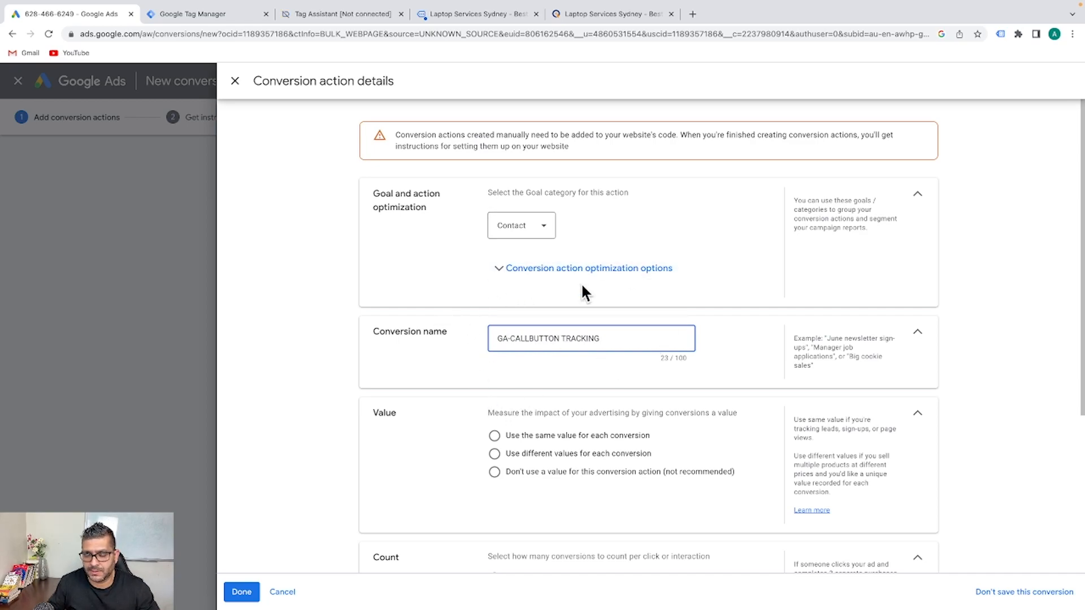
Keep Contact as the category and use the same 1 AUD value per conversion
{"action": "left_click", "coordinate": [546, 231]}
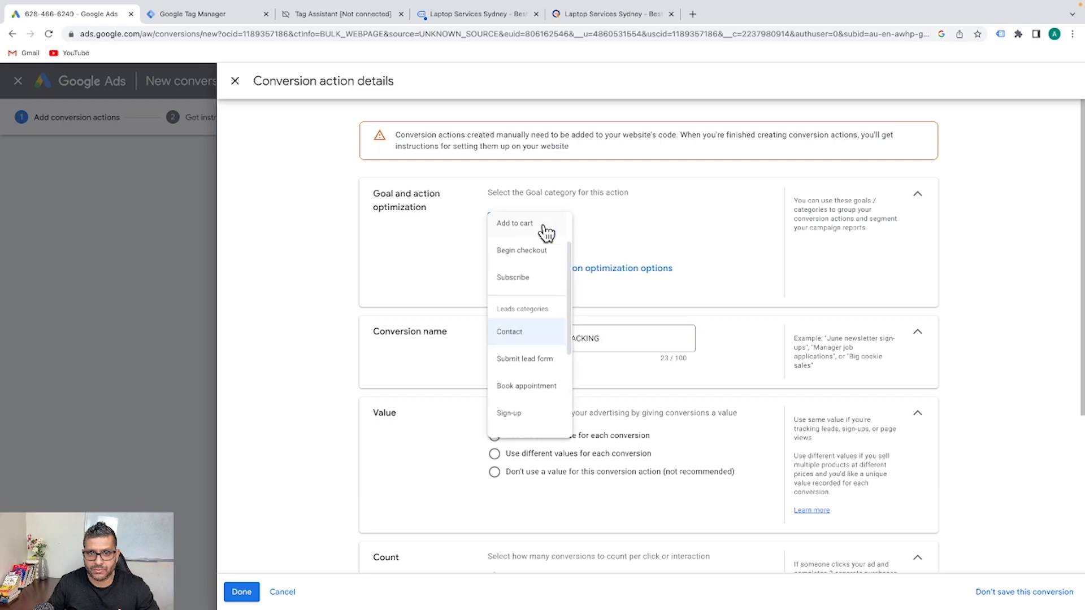
{"action": "scroll", "coordinate": [539, 344], "scroll_direction": "down", "scroll_amount": 3}
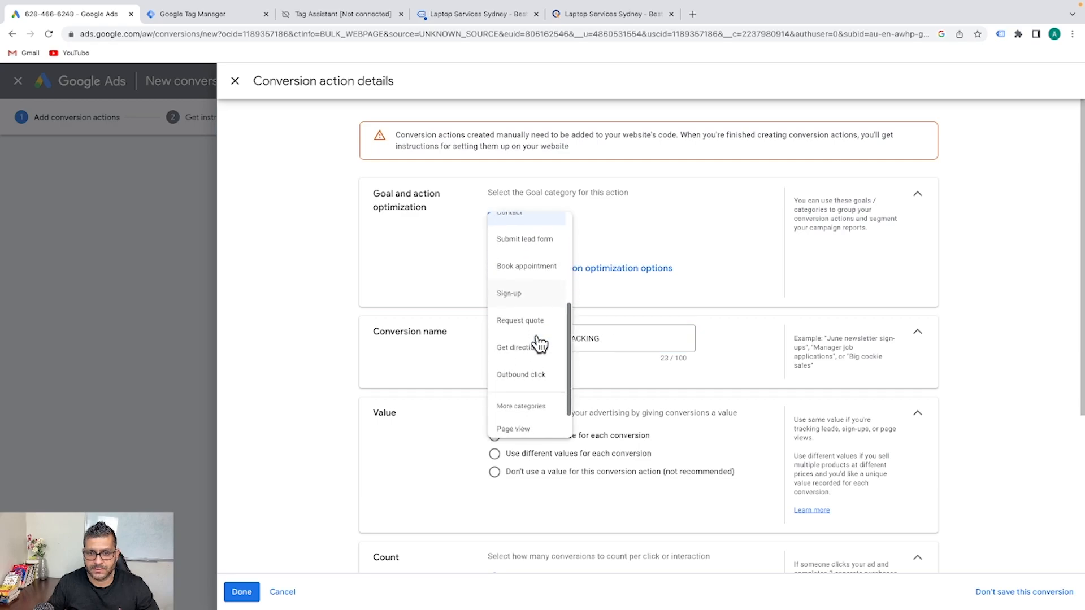
{"action": "scroll", "coordinate": [539, 344], "scroll_direction": "up", "scroll_amount": 3}
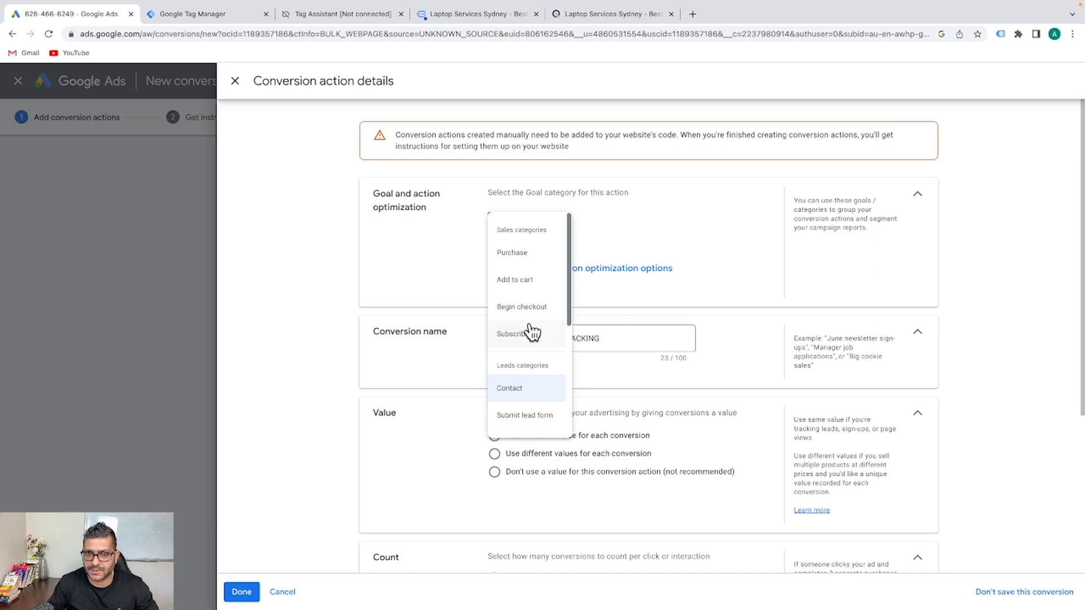
{"action": "left_click", "coordinate": [611, 284]}
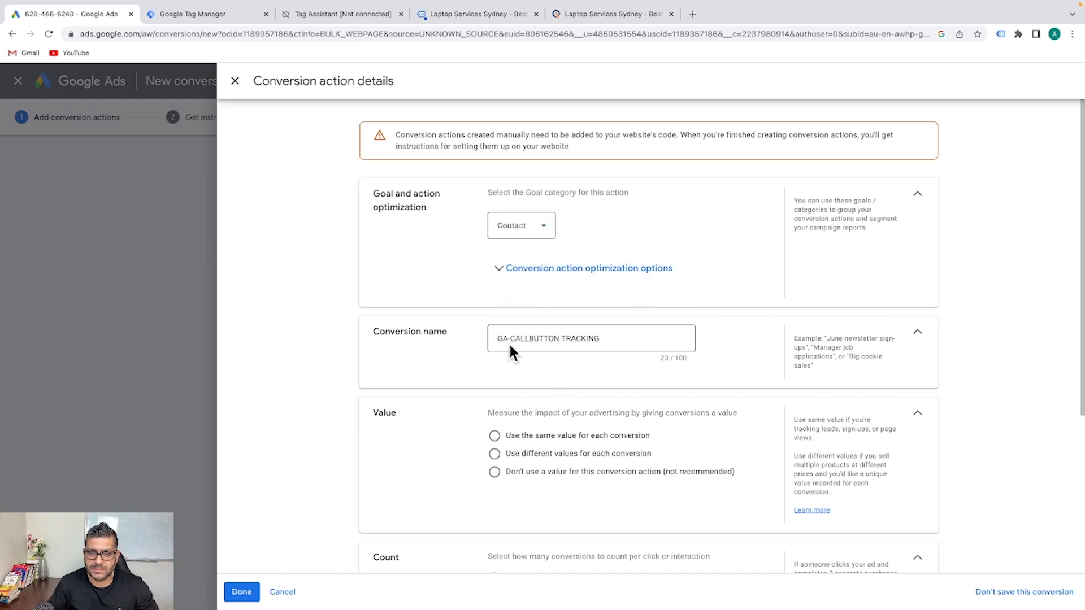
{"action": "scroll", "coordinate": [592, 348], "scroll_direction": "down", "scroll_amount": 2}
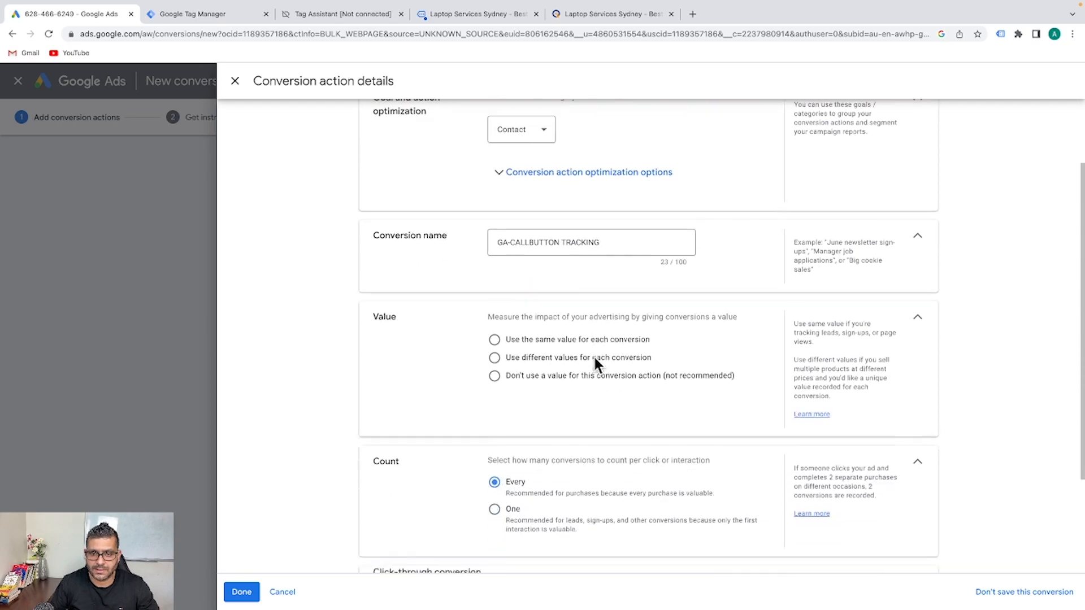
{"action": "left_click", "coordinate": [592, 311]}
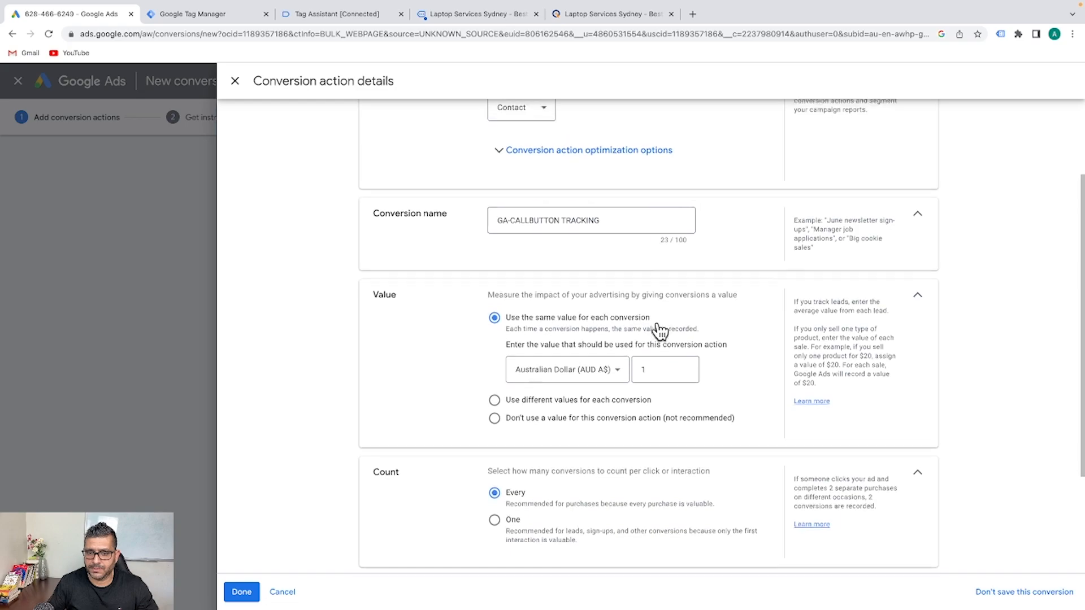
{"action": "scroll", "coordinate": [655, 327], "scroll_direction": "down", "scroll_amount": 2}
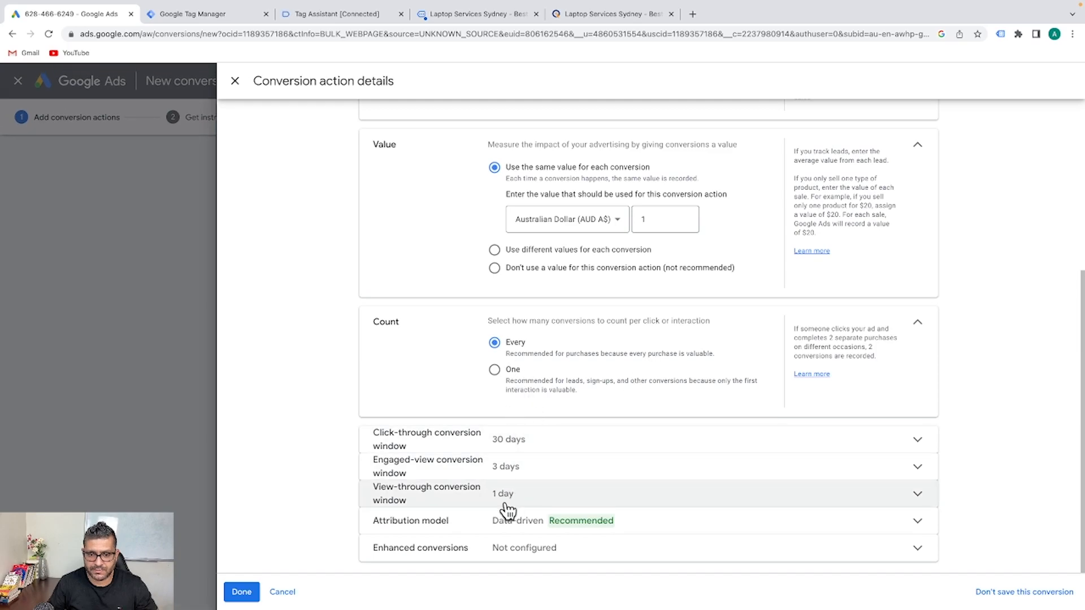
{"action": "left_click", "coordinate": [242, 591]}
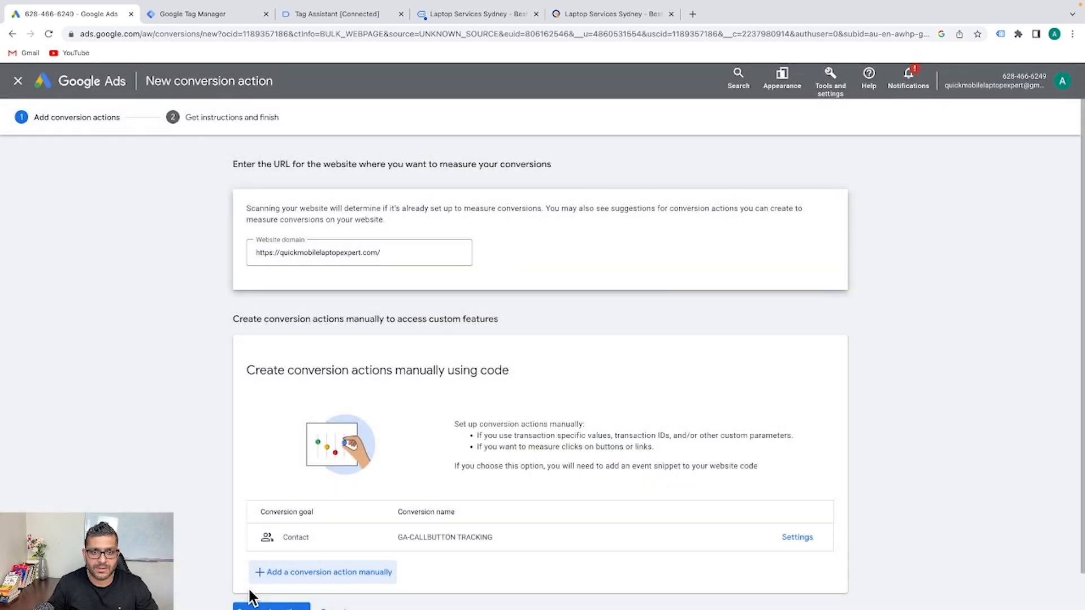
{"action": "scroll", "coordinate": [576, 370], "scroll_direction": "down", "scroll_amount": 1}
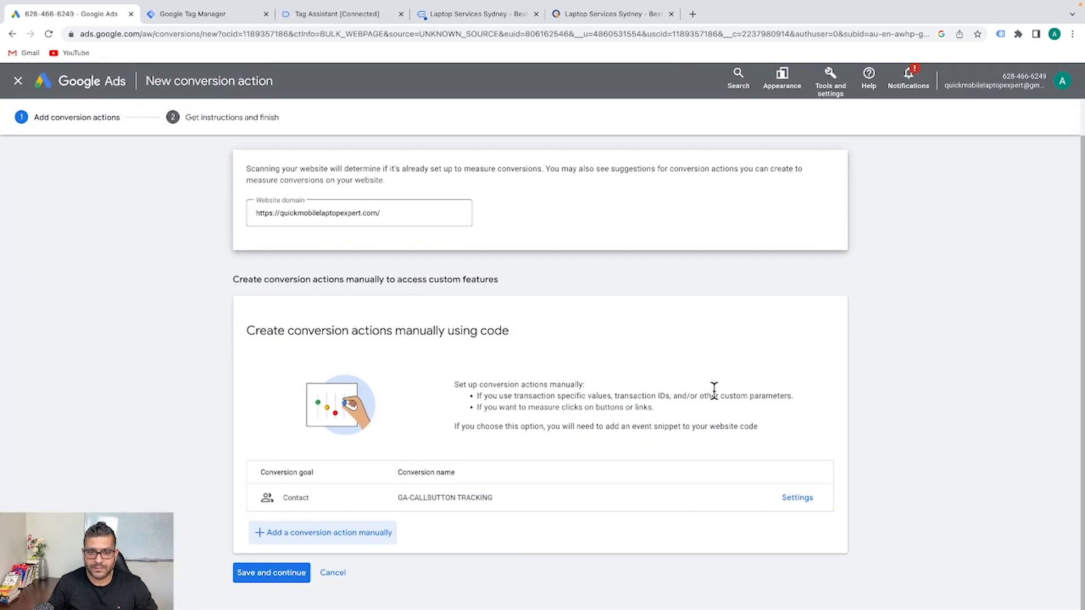
{"action": "left_click", "coordinate": [283, 573]}
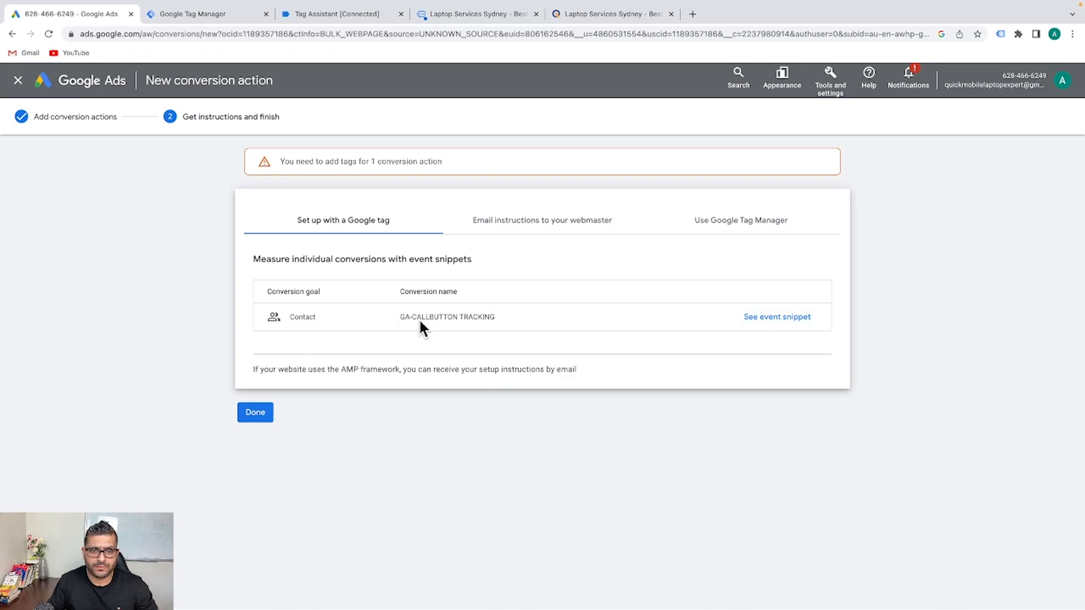
{"action": "left_click", "coordinate": [725, 229]}
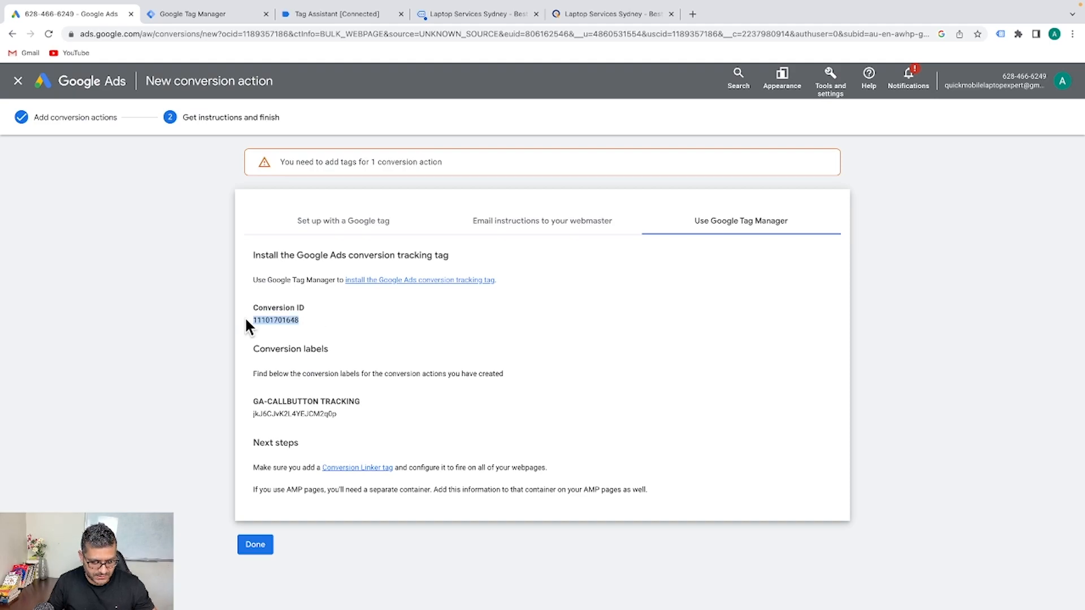
Create a new tag named GA-Conversation_CallButton of type Google Ads Conversion Tracking
{"action": "left_click", "coordinate": [199, 14]}
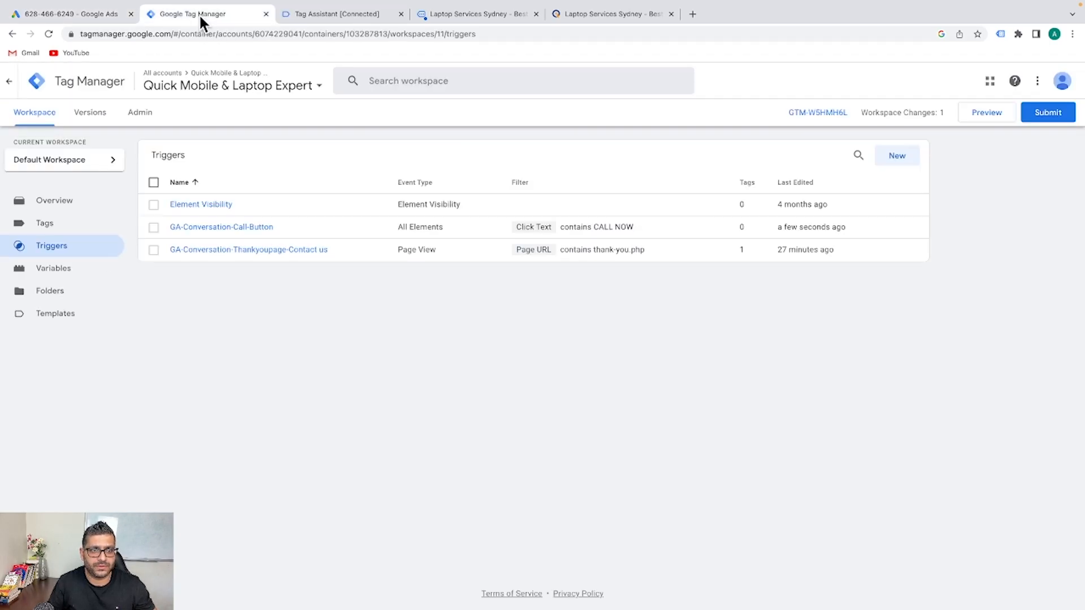
{"action": "left_click", "coordinate": [55, 222]}
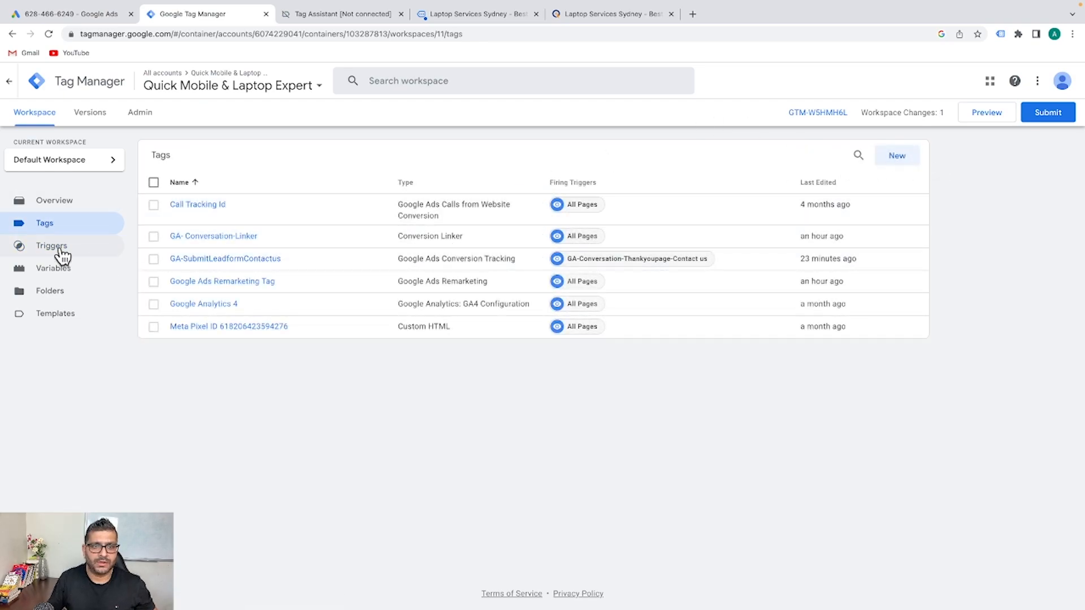
{"action": "left_click", "coordinate": [907, 159]}
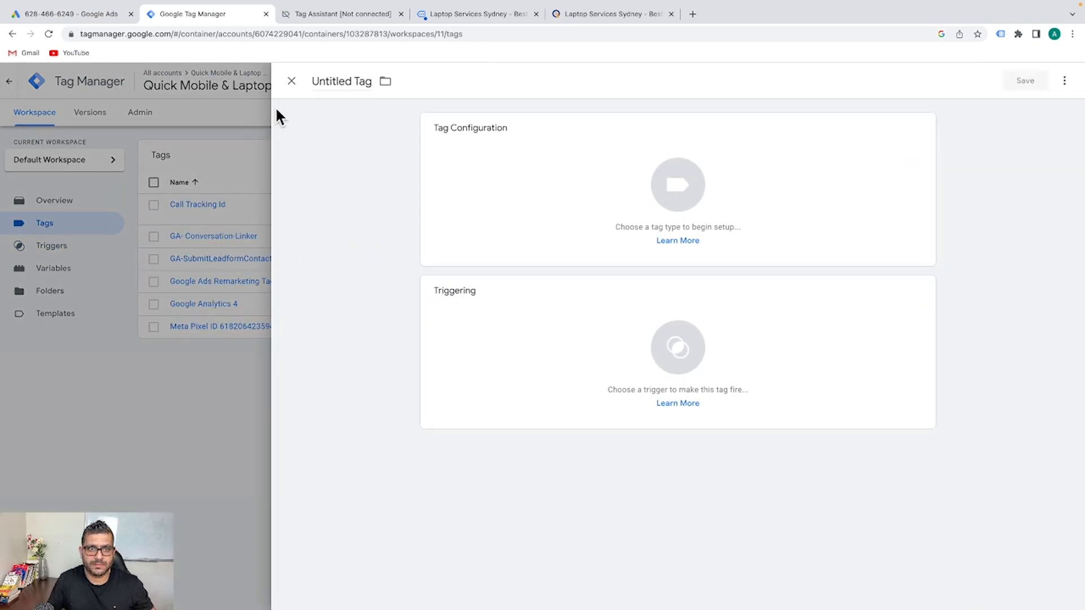
{"action": "left_click", "coordinate": [350, 81]}
{"action": "type", "text": "GA-Conversation_CallButton"}
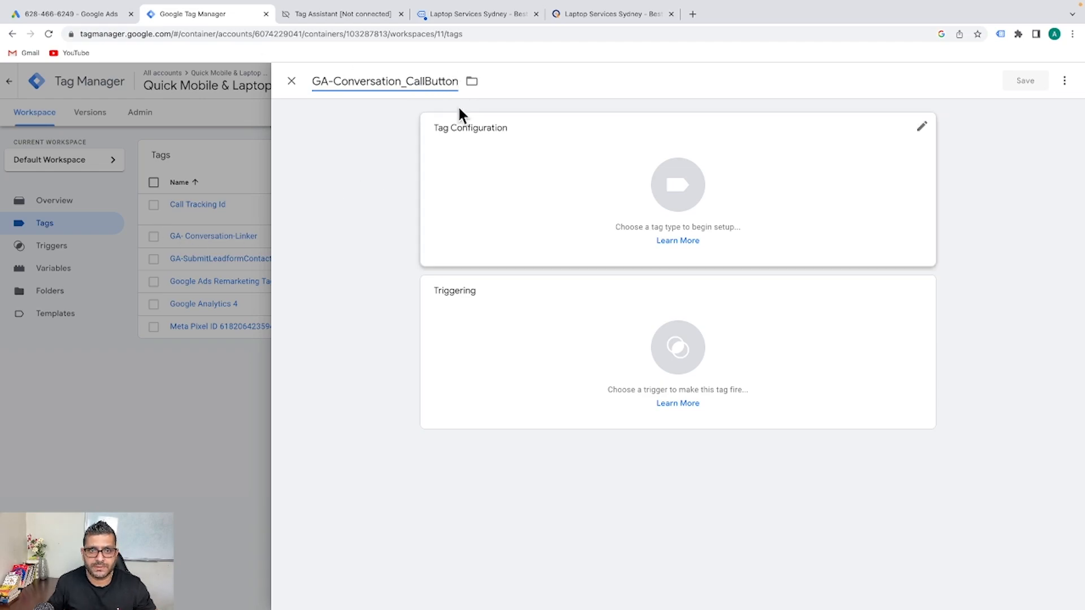
{"action": "left_click", "coordinate": [535, 191]}
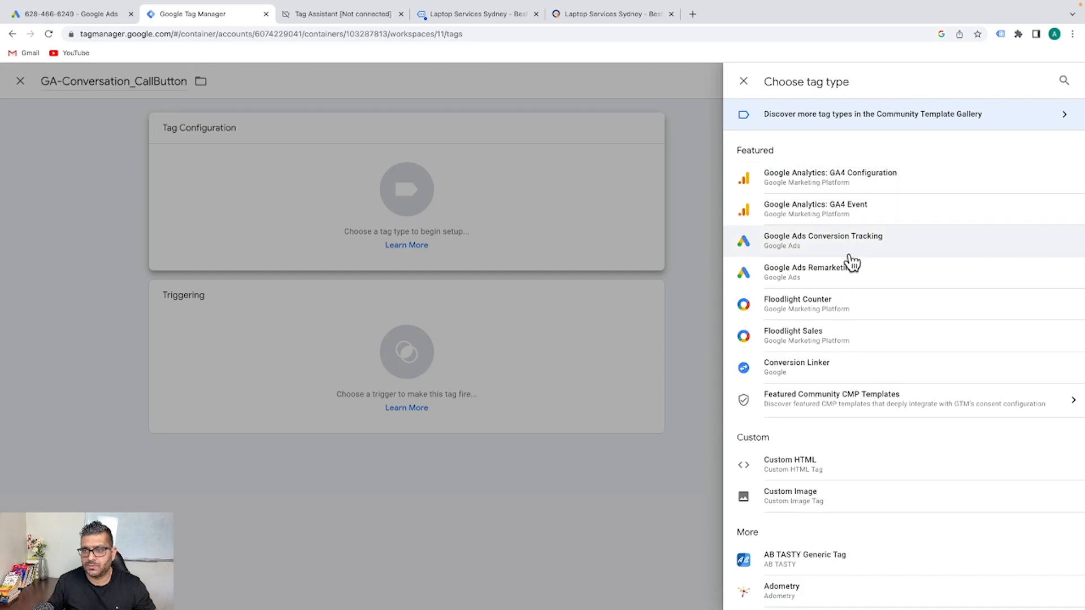
{"action": "left_click", "coordinate": [798, 242]}
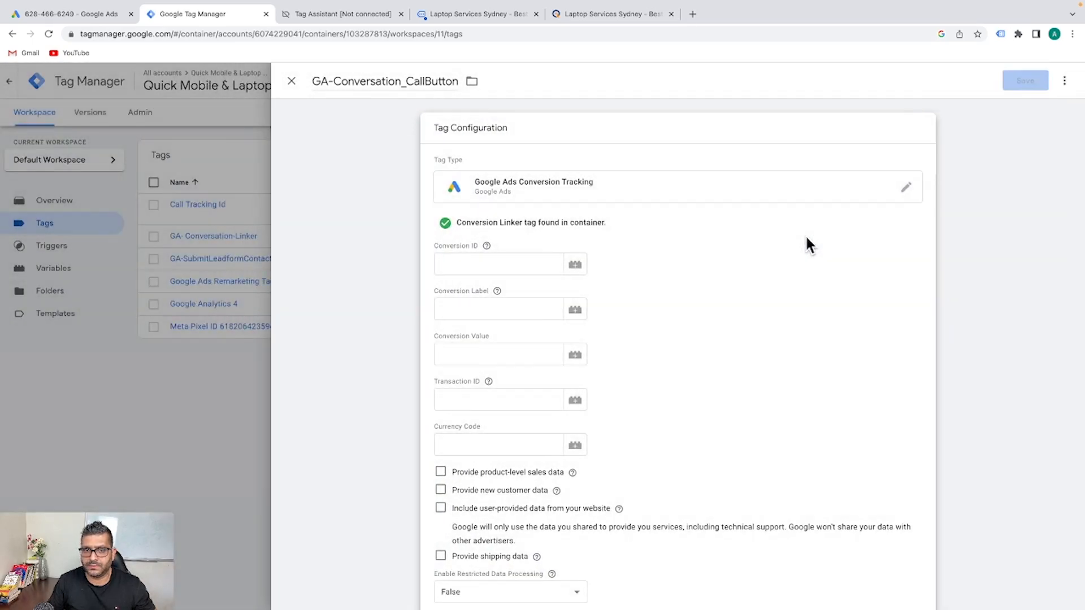
{"action": "left_click", "coordinate": [479, 263]}
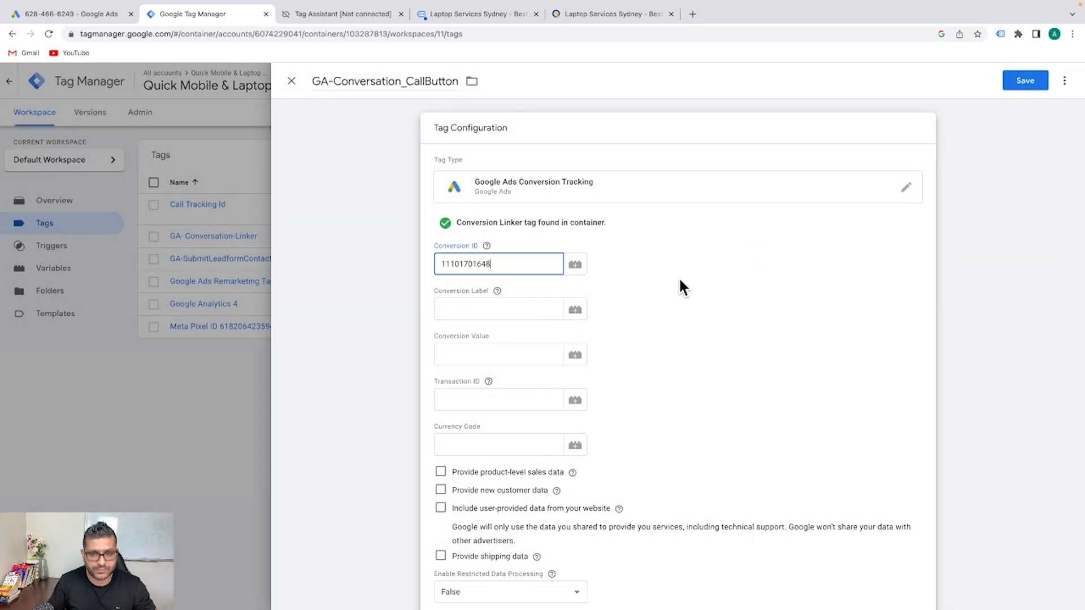
{"action": "left_click", "coordinate": [78, 43]}
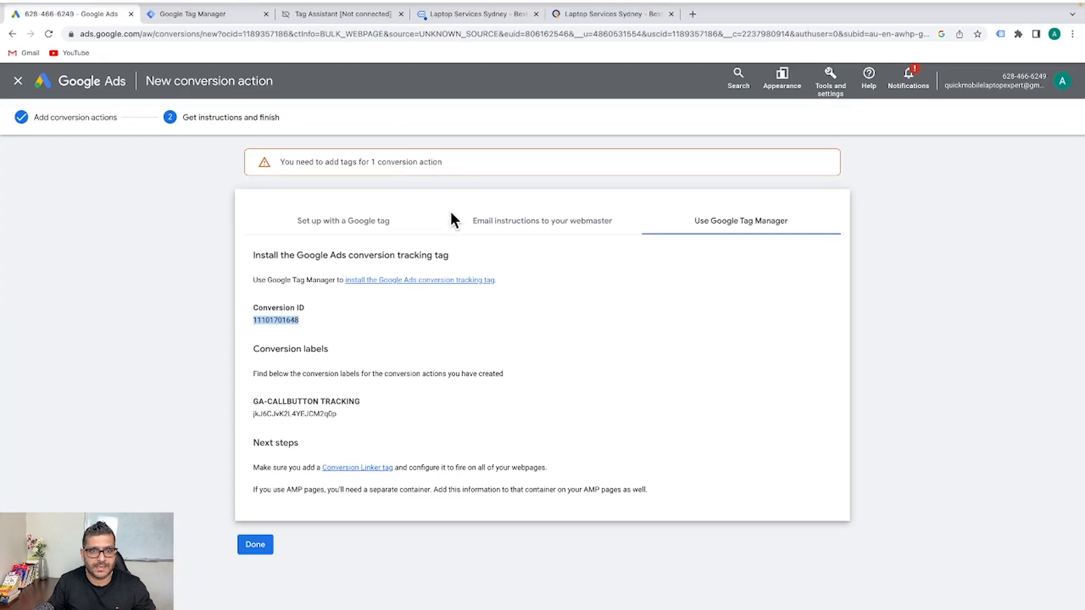
{"action": "left_click_drag", "start_coordinate": [353, 416], "coordinate": [242, 412]}
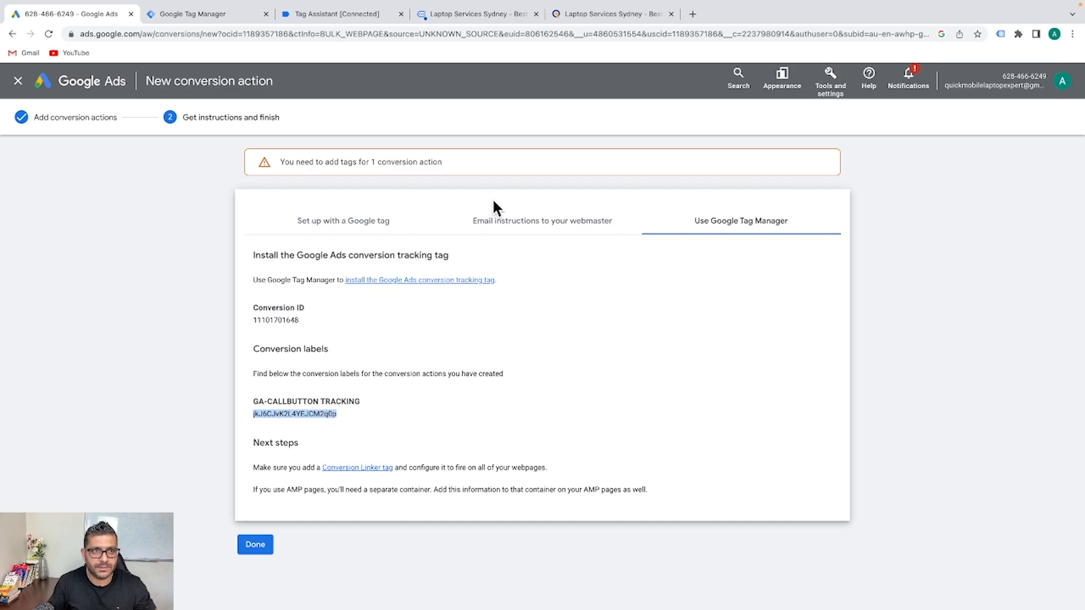
{"action": "left_click", "coordinate": [173, 17]}
{"action": "left_click", "coordinate": [490, 308]}
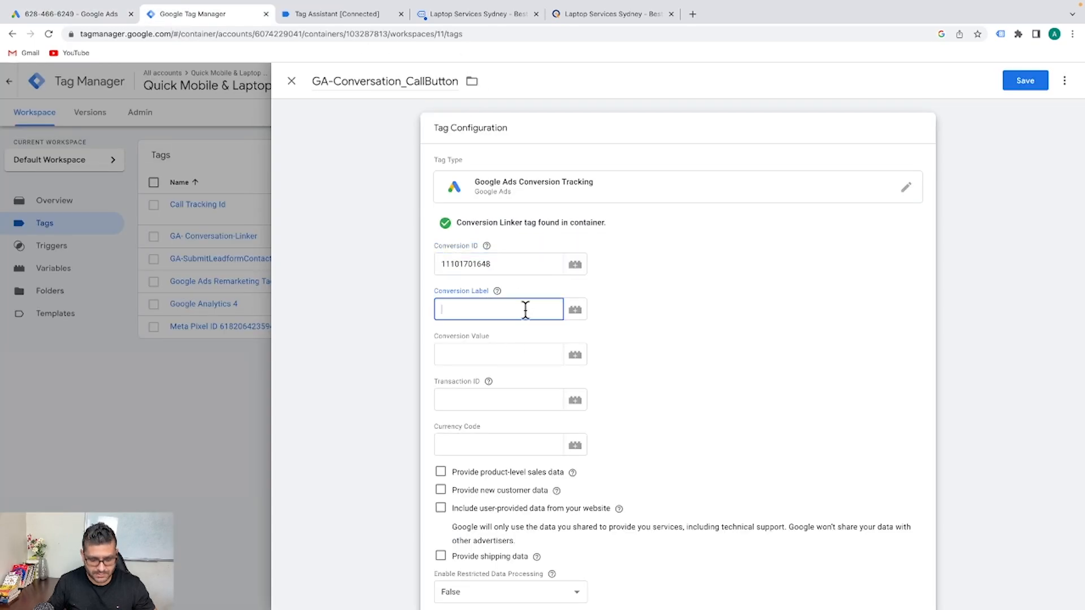
{"action": "key", "text": "ctrl+v"}
{"action": "scroll", "coordinate": [717, 336], "scroll_direction": "down", "scroll_amount": 5}
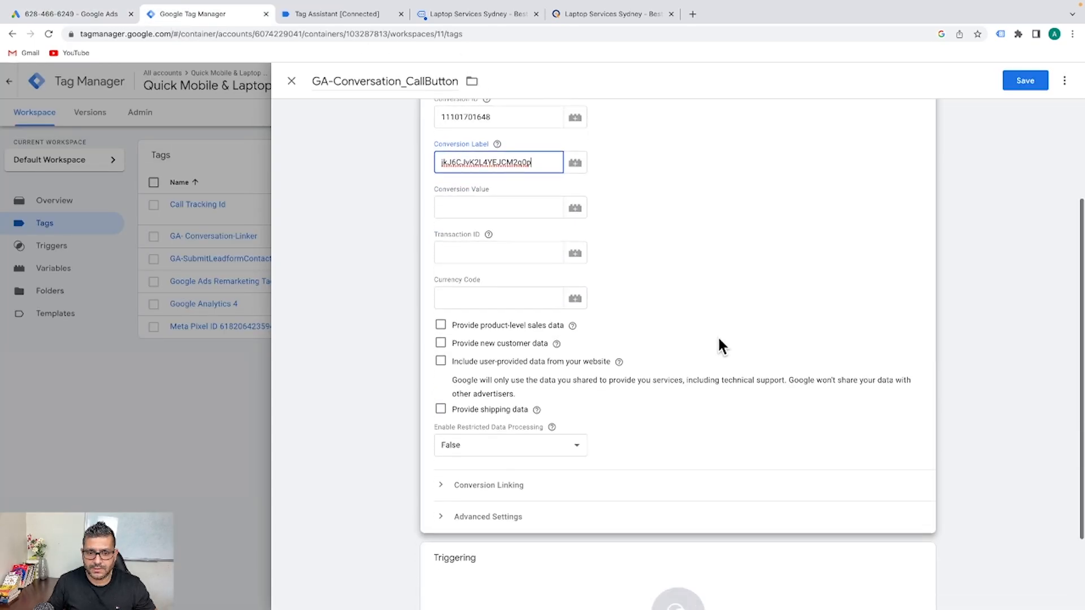
{"action": "left_click", "coordinate": [553, 467]}
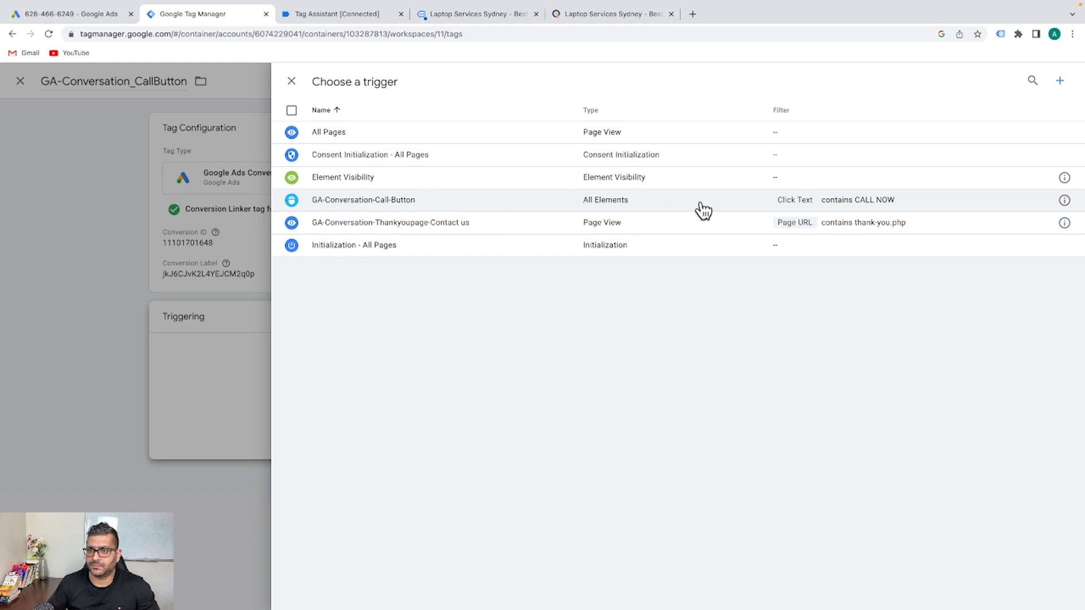
Set GA-Conversation-Call-Button as the tag's firing trigger and save the tag
{"action": "left_click", "coordinate": [360, 205]}
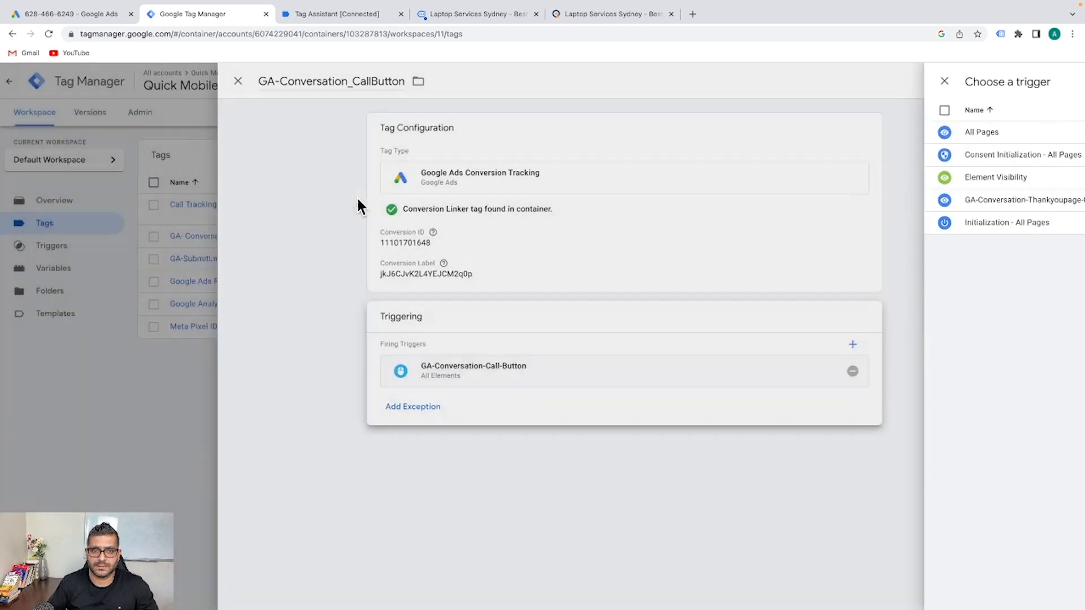
{"action": "left_click", "coordinate": [1022, 81]}
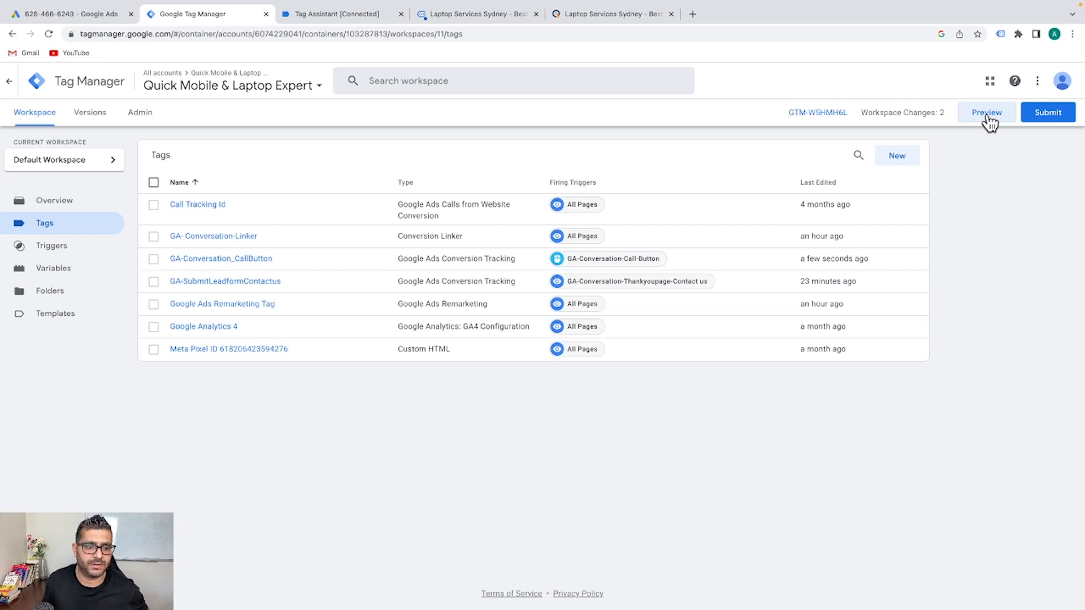
Preview the container on the website, dismiss the Open Skype prompt, and confirm GA-Conversation_CallButton remains under Tags Not Fired
{"action": "left_click", "coordinate": [986, 114]}
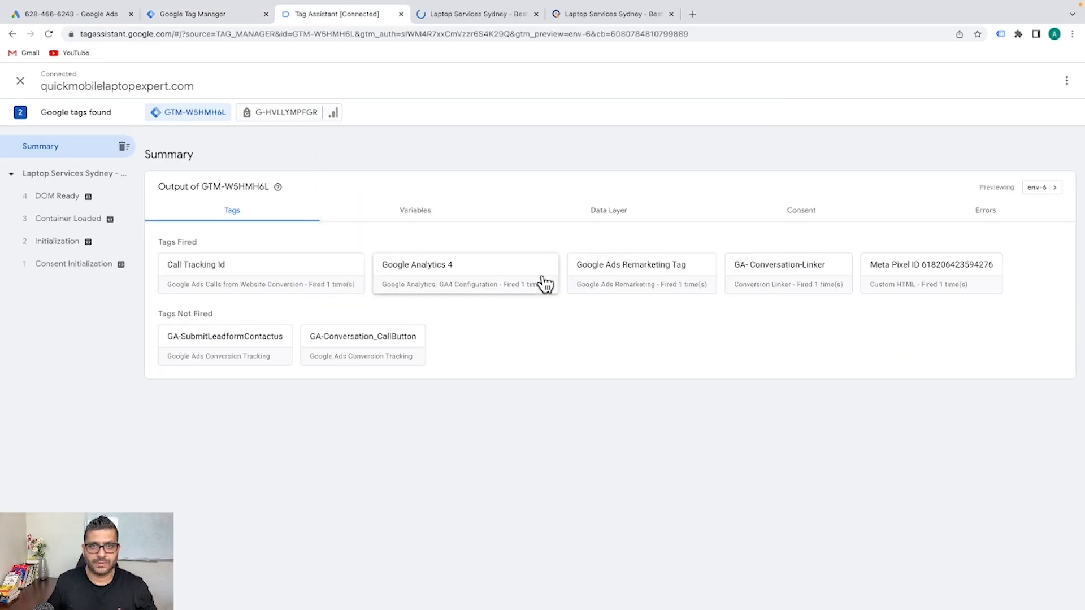
{"action": "left_click", "coordinate": [459, 16]}
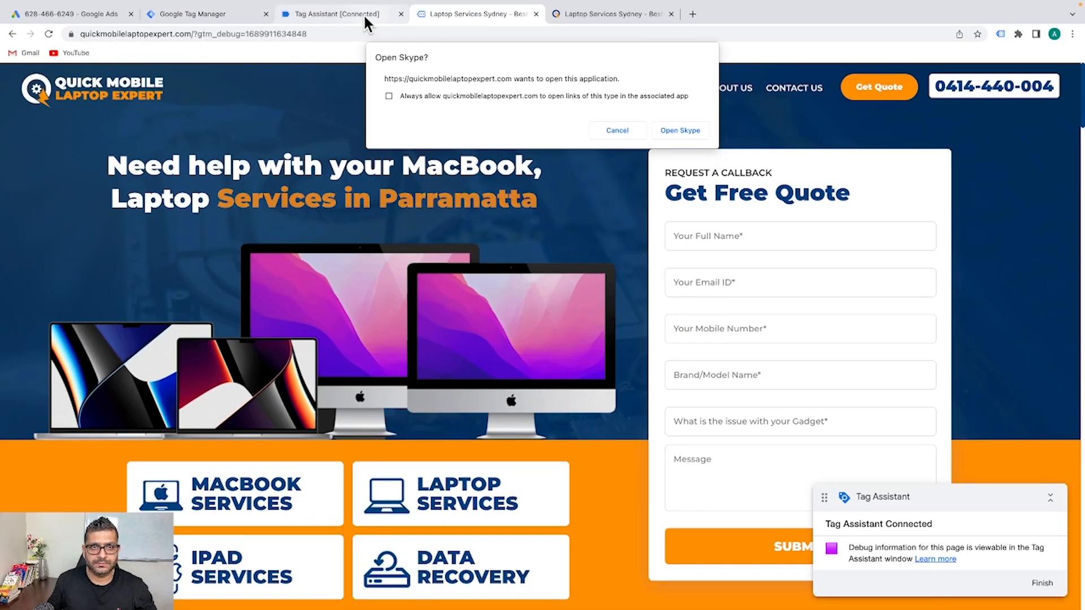
{"action": "left_click", "coordinate": [347, 11]}
{"action": "left_click", "coordinate": [525, 13]}
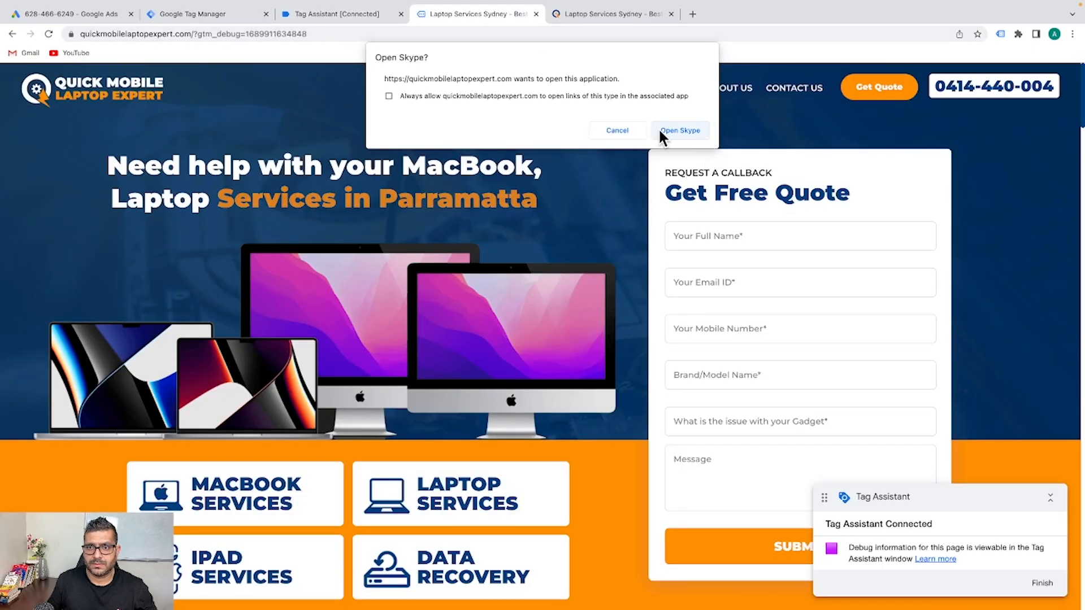
{"action": "left_click", "coordinate": [616, 131]}
{"action": "left_click", "coordinate": [340, 14]}
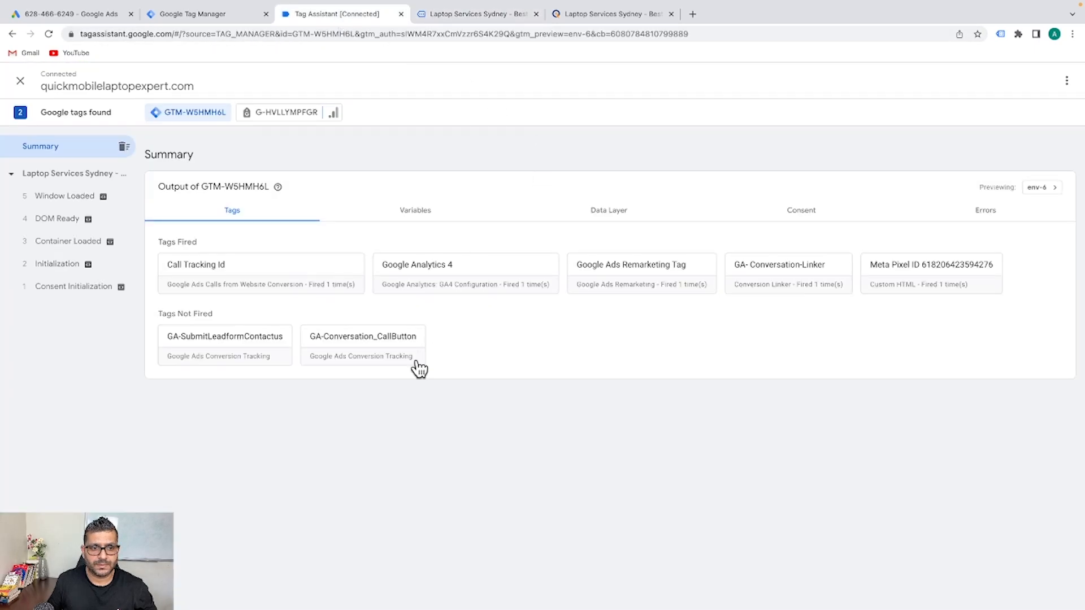
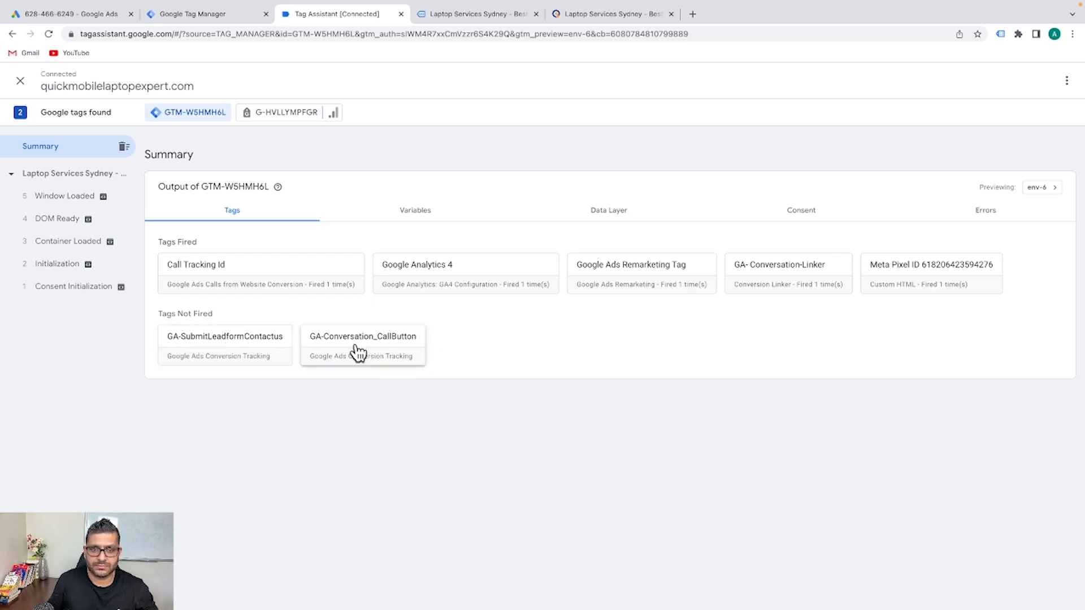
Scroll down the live website and press its CALL NOW button to trigger tracking
{"action": "left_click", "coordinate": [492, 15]}
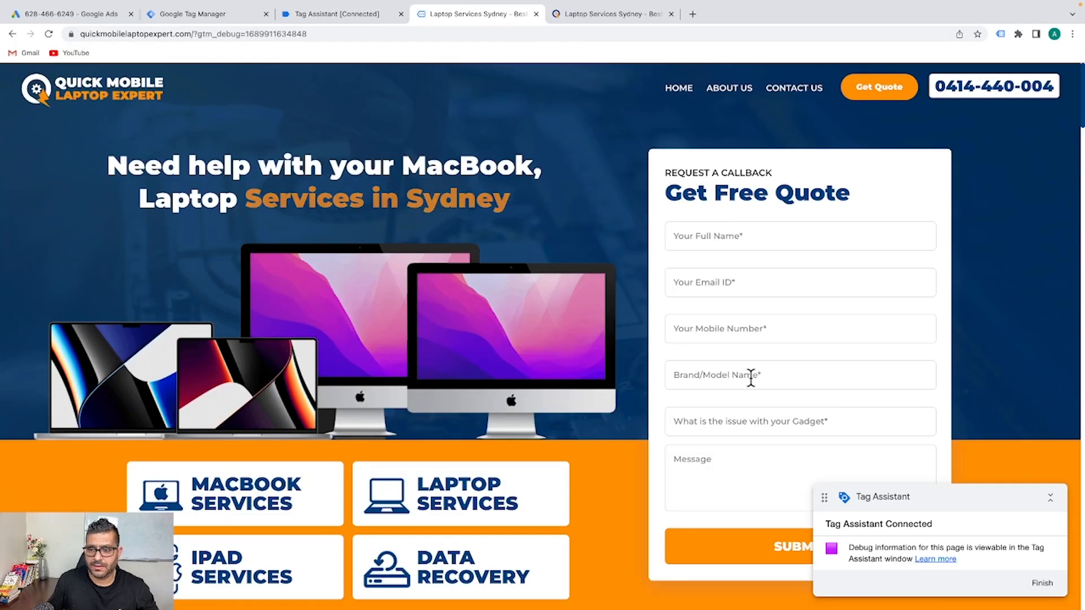
{"action": "scroll", "coordinate": [743, 379], "scroll_direction": "down", "scroll_amount": 4}
{"action": "scroll", "coordinate": [731, 368], "scroll_direction": "down", "scroll_amount": 20}
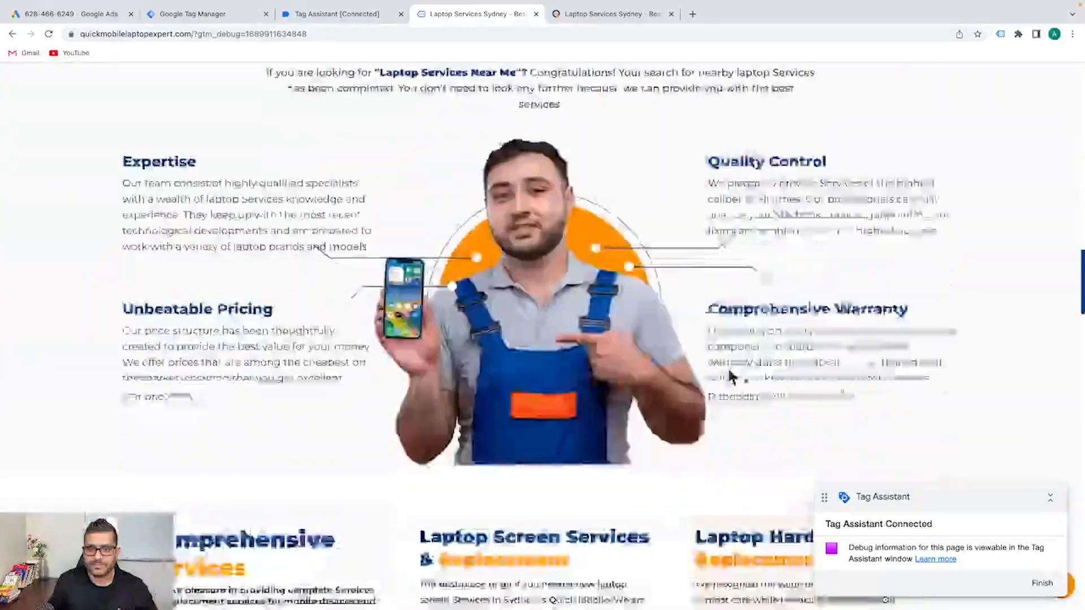
{"action": "scroll", "coordinate": [728, 368], "scroll_direction": "down", "scroll_amount": 15}
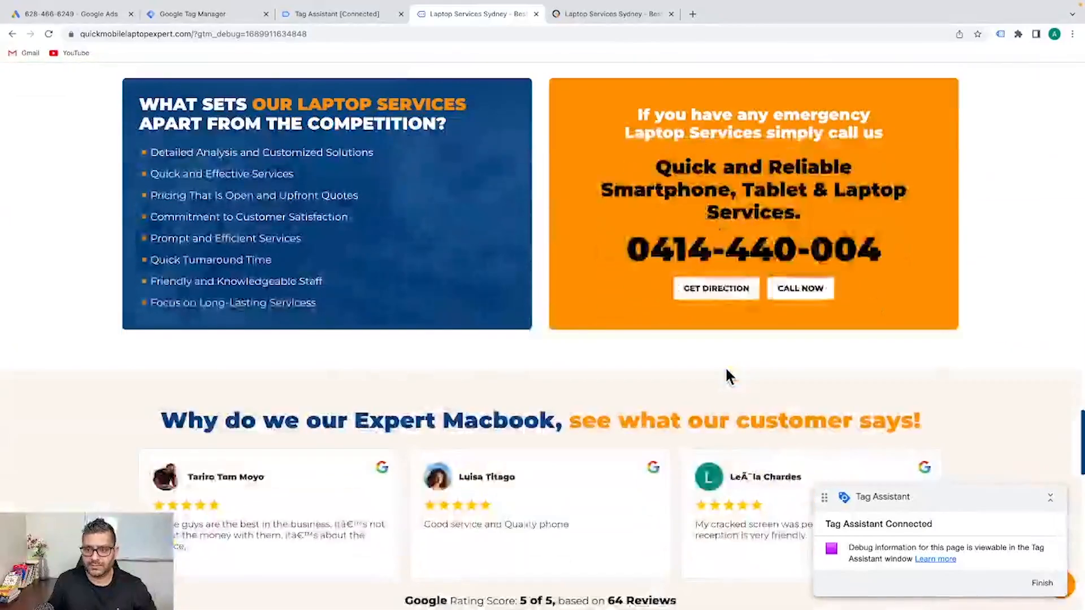
{"action": "left_click", "coordinate": [791, 288]}
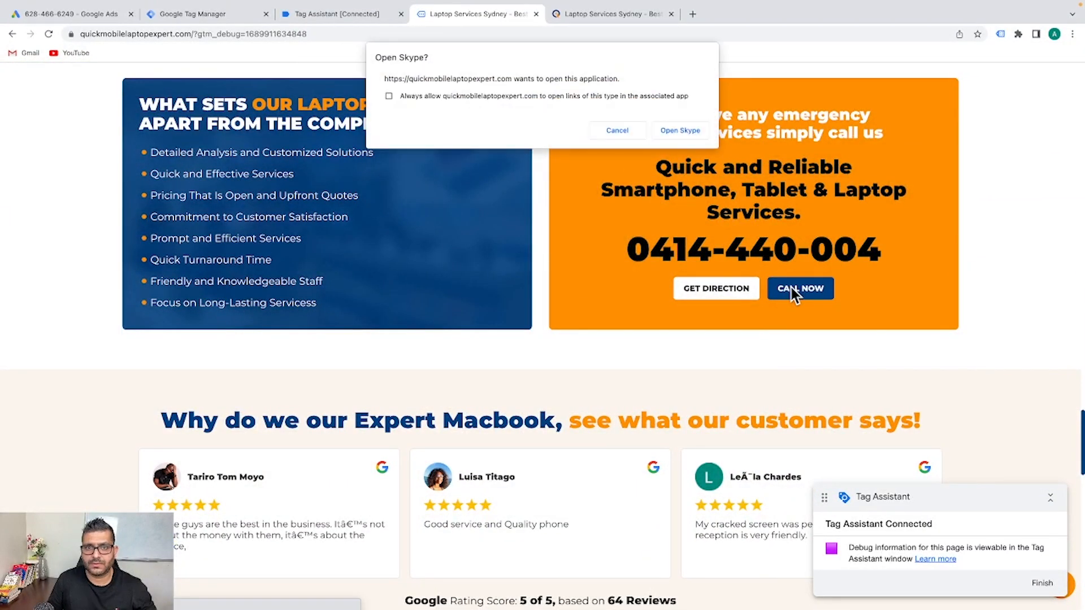
Confirm GA-Conversation_CallButton appears under Tags Fired in Tag Assistant, then cancel the Skype prompt
{"action": "left_click", "coordinate": [343, 16]}
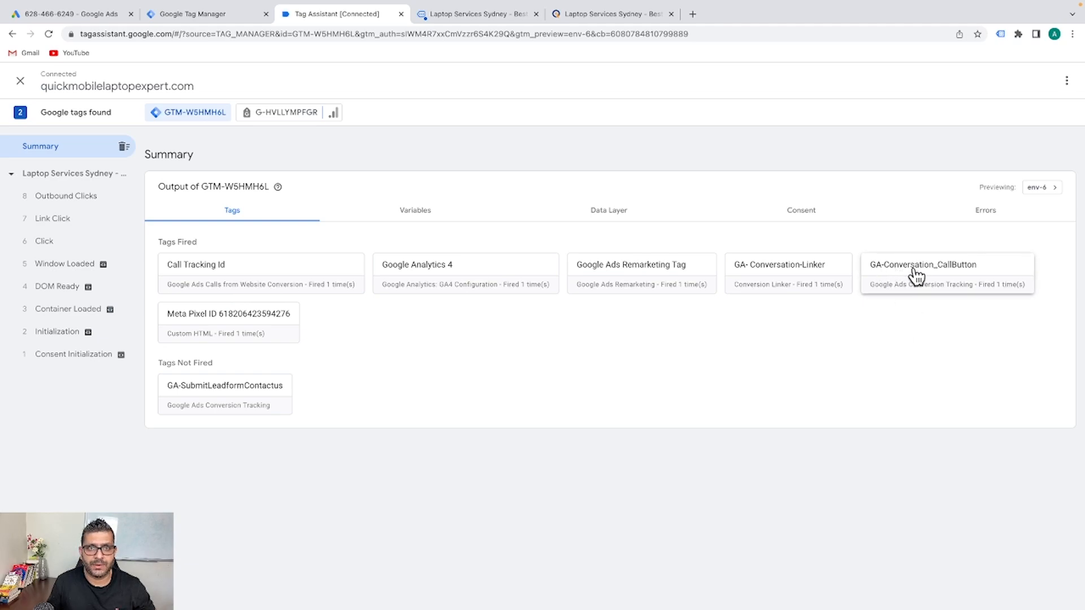
{"action": "left_click", "coordinate": [474, 14]}
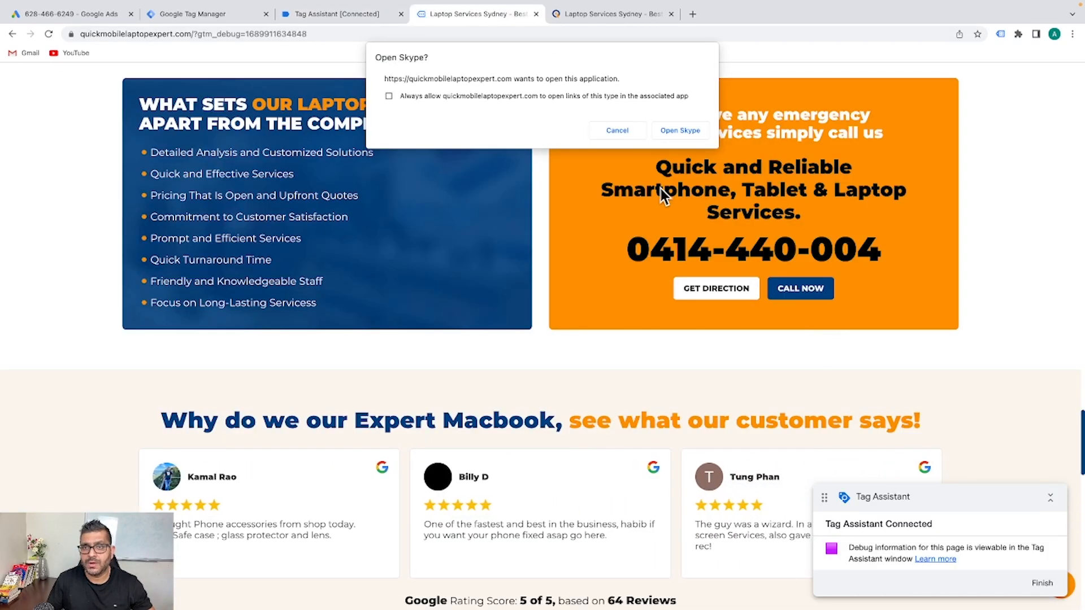
{"action": "left_click", "coordinate": [616, 130]}
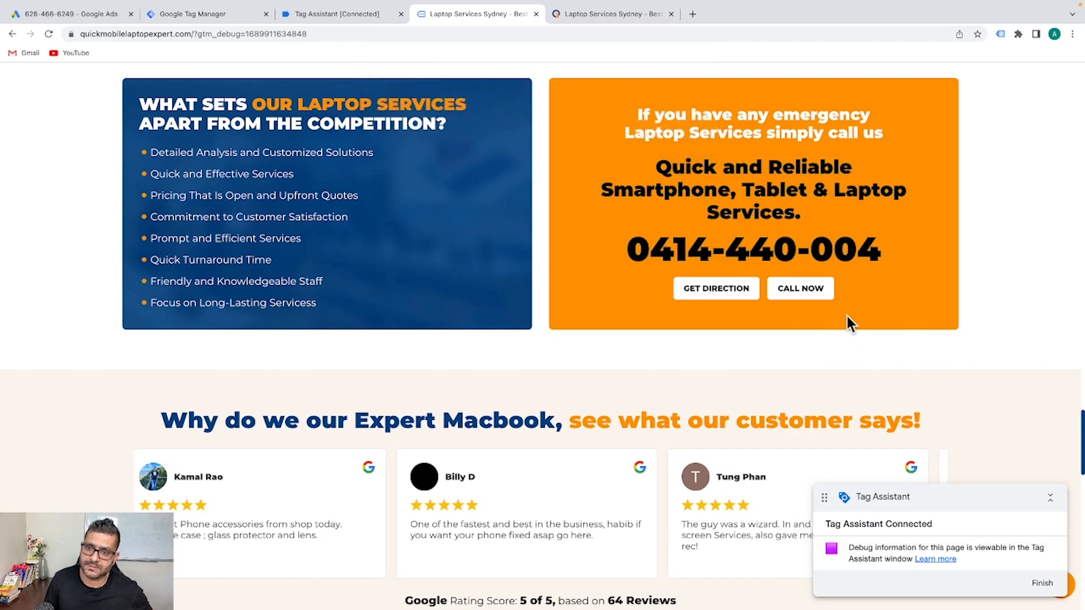
{"action": "scroll", "coordinate": [829, 346], "scroll_direction": "down", "scroll_amount": 2}
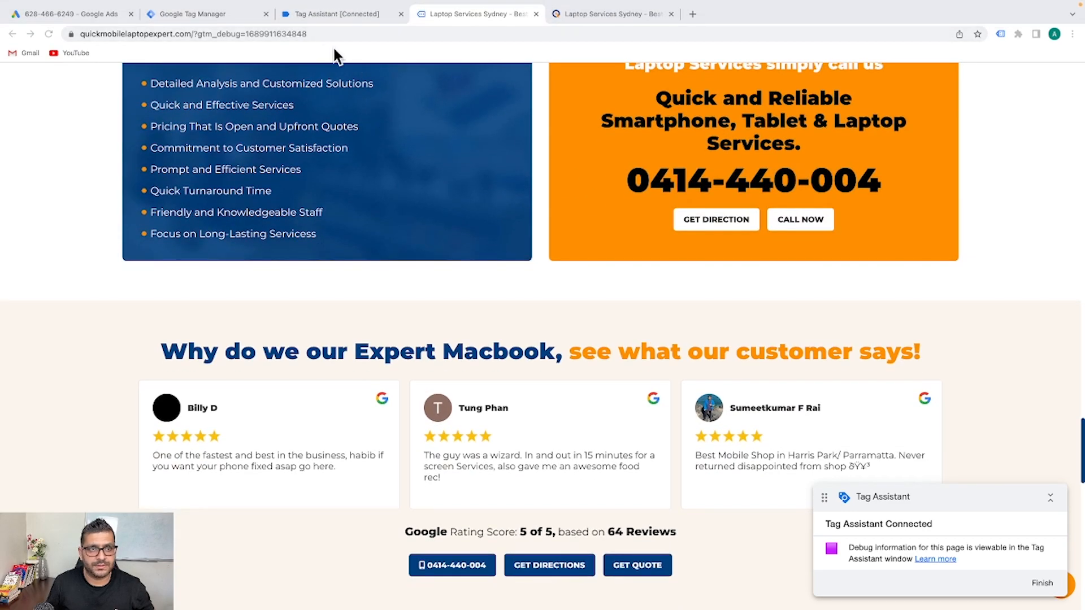
Submit the workspace changes, naming the version 'Tracked home page call button google ads conversation'
{"action": "left_click", "coordinate": [209, 16]}
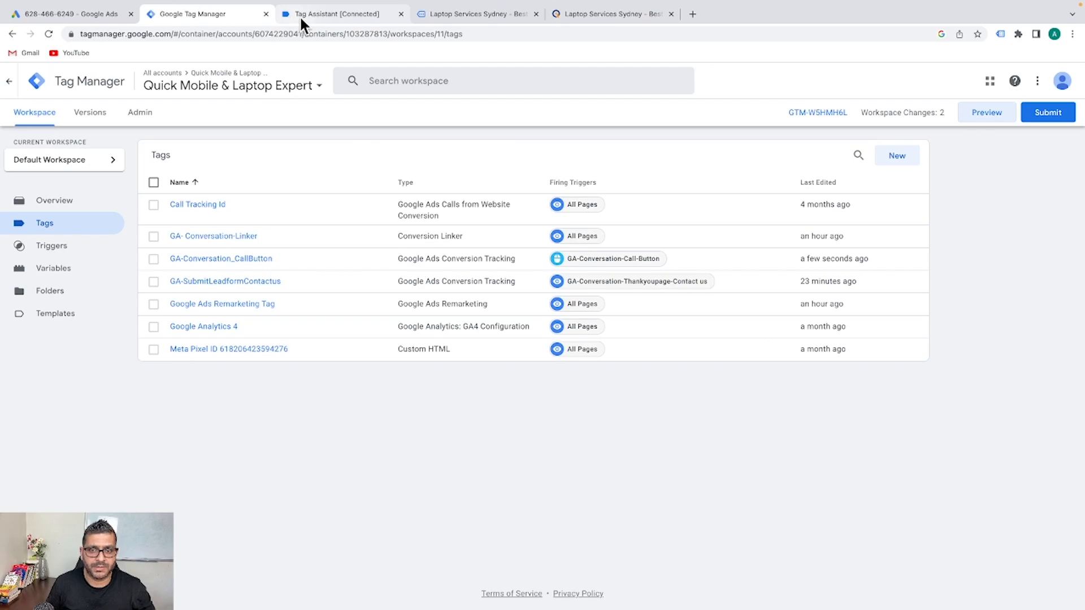
{"action": "left_click", "coordinate": [1047, 115]}
{"action": "left_click", "coordinate": [561, 256]}
{"action": "left_click", "coordinate": [519, 207]}
{"action": "type", "text": "Tracked home page call button goo"}
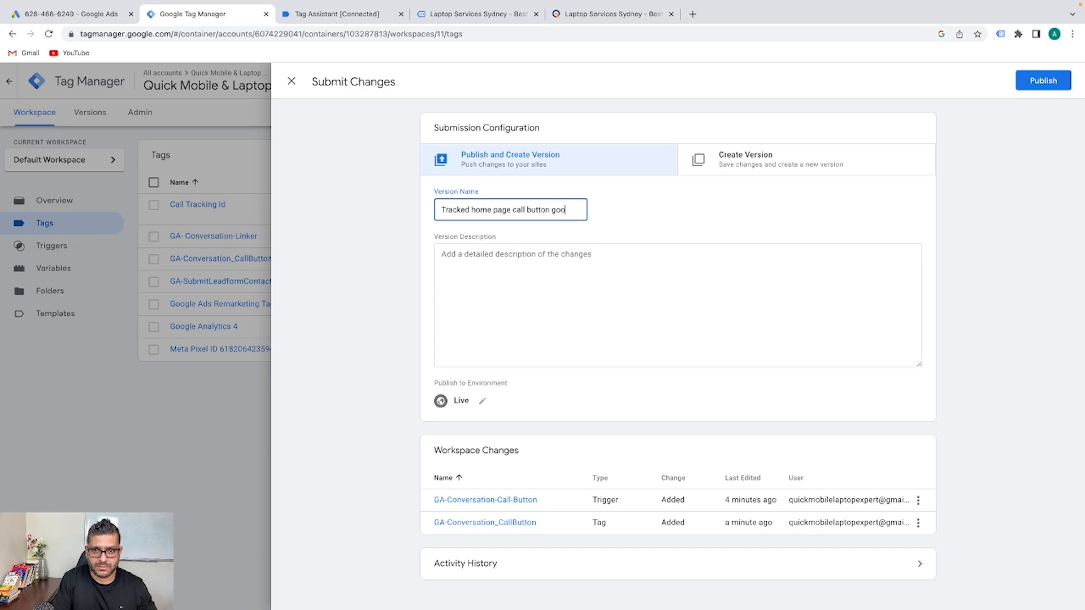
{"action": "type", "text": "e ads "}
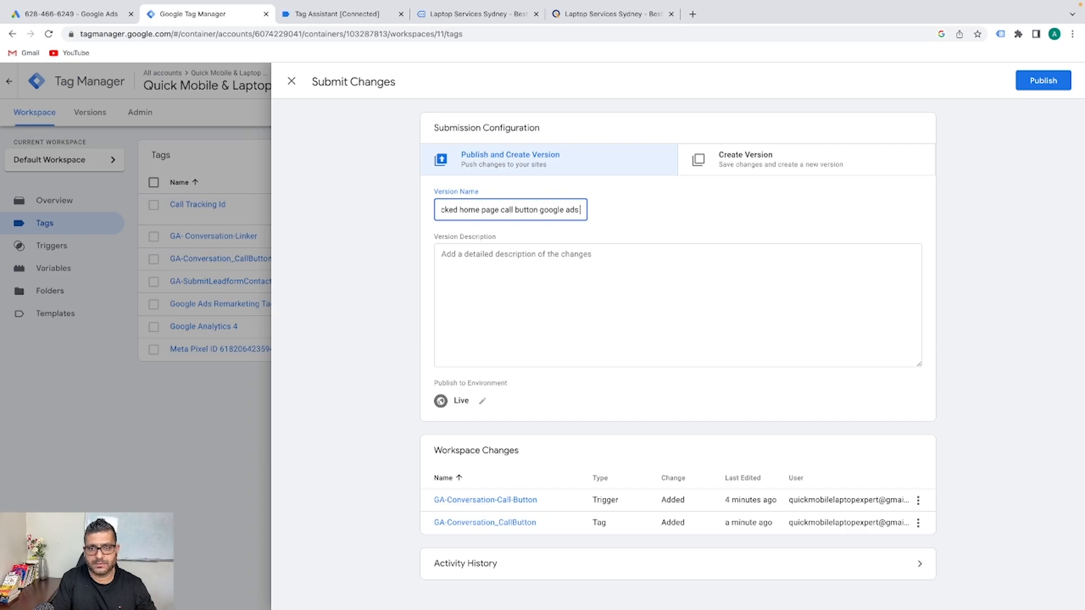
{"action": "type", "text": "conversation"}
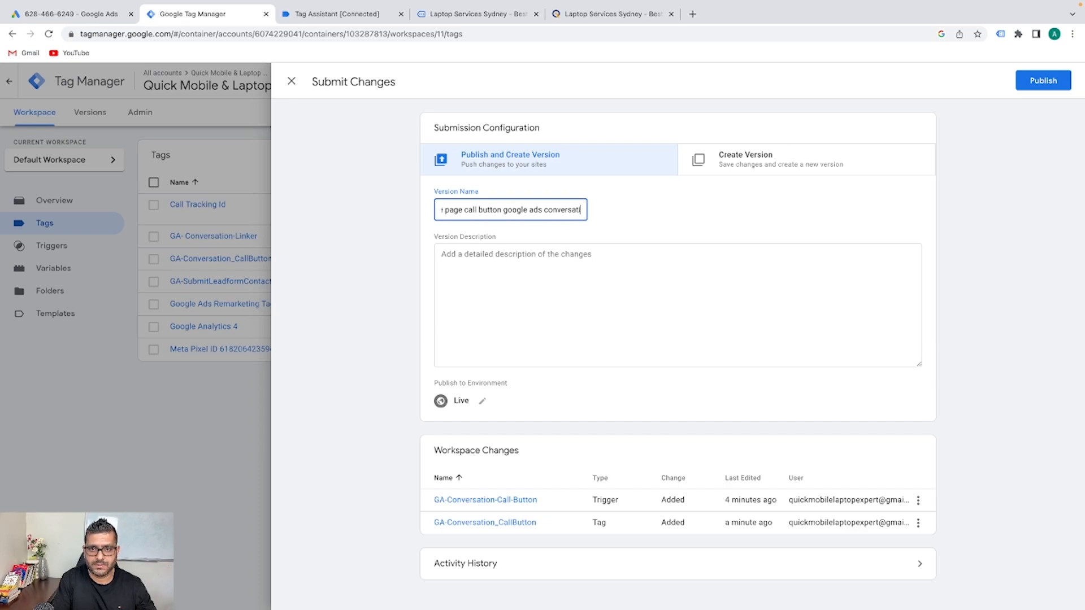
Reuse the version name as its description and publish Version 11 live
{"action": "key", "text": "ctrl+a"}
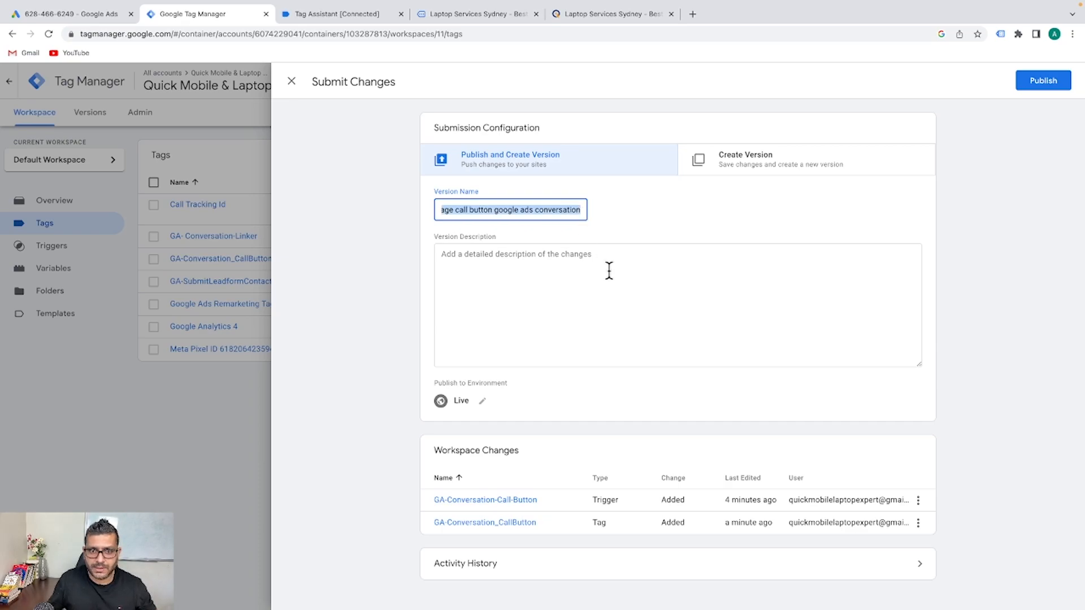
{"action": "key", "text": "ctrl+c"}
{"action": "left_click", "coordinate": [617, 281]}
{"action": "key", "text": "ctrl+v"}
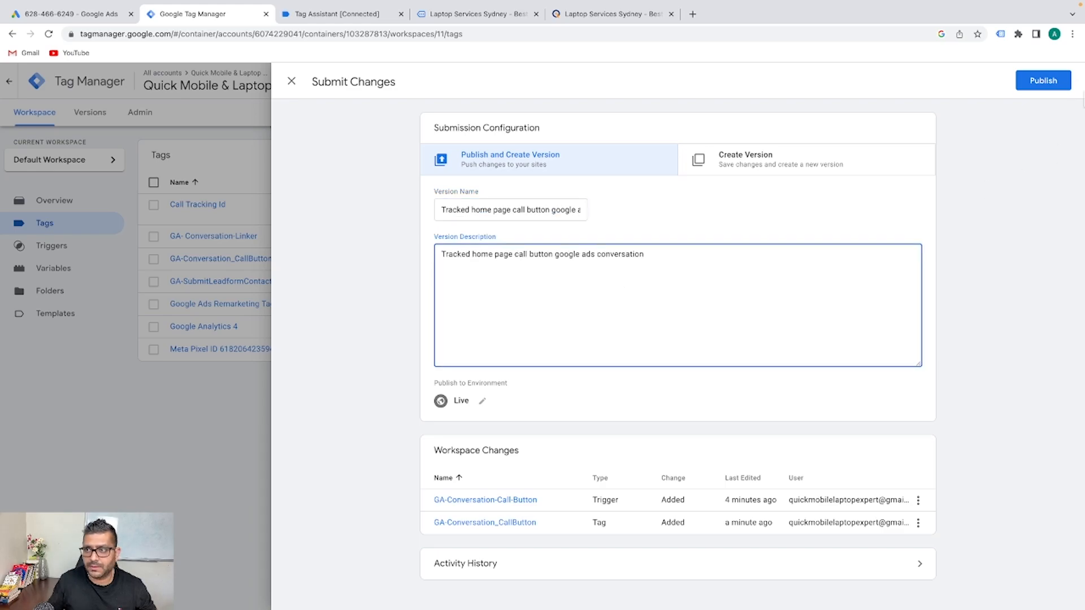
{"action": "left_click", "coordinate": [1044, 79]}
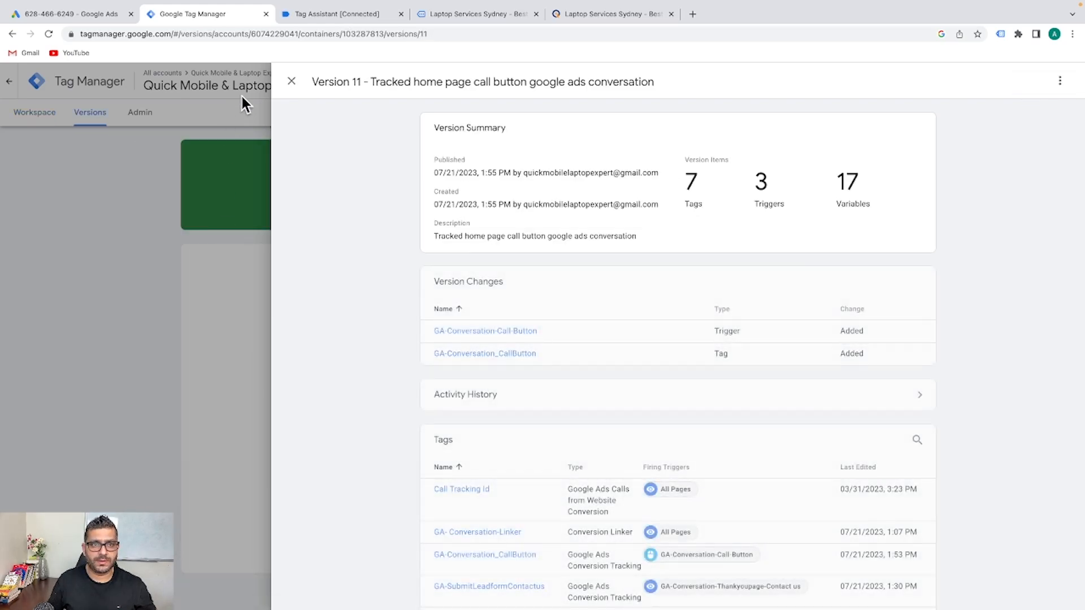
{"action": "left_click", "coordinate": [292, 83]}
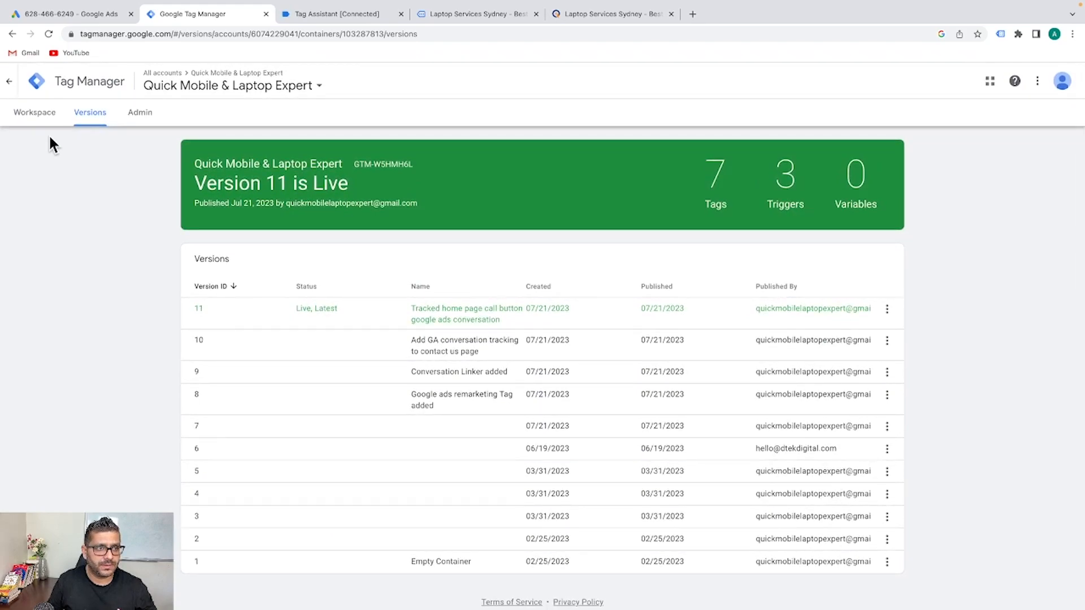
Return to the Workspace tab's tag list after publishing Version 11
{"action": "left_click", "coordinate": [34, 112]}
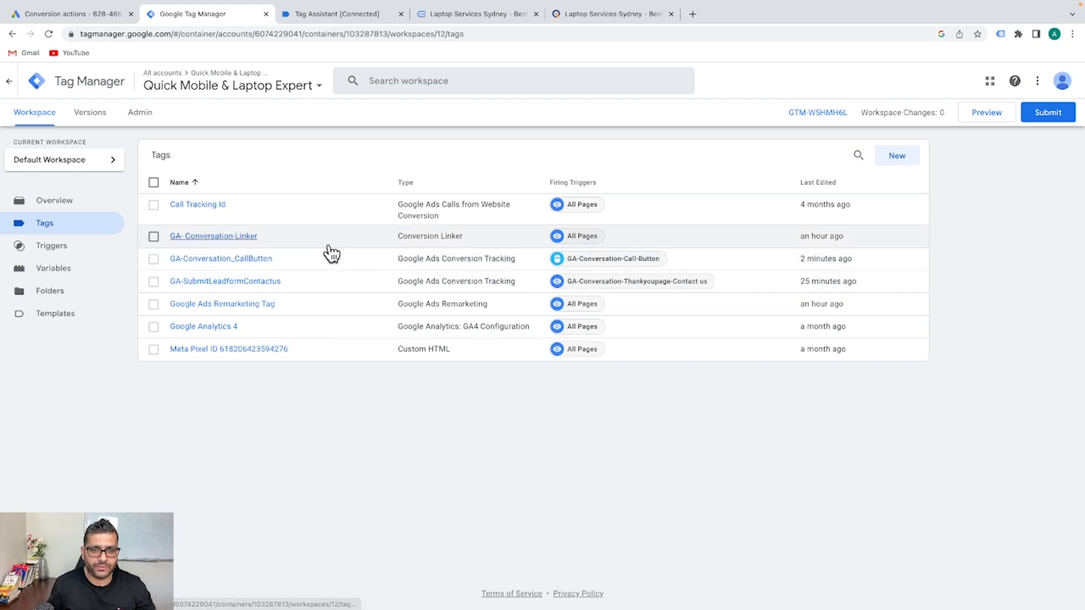
Check the GA-CALLBUTTON TRACKING status under the Contact goal in Google Ads Conversions, then return to Tag Manager
{"action": "left_click", "coordinate": [90, 14]}
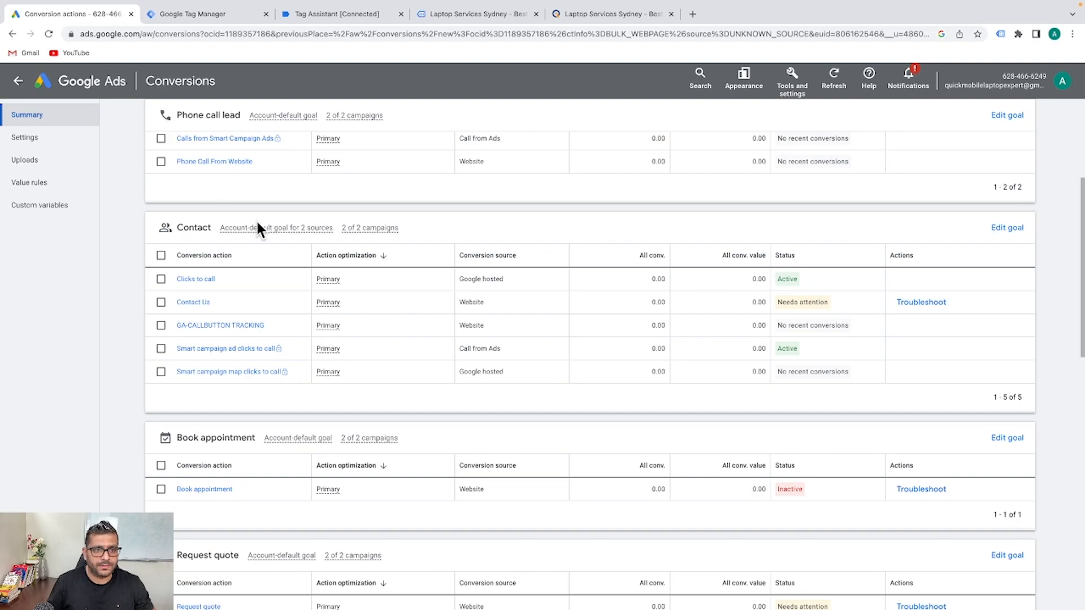
{"action": "scroll", "coordinate": [257, 225], "scroll_direction": "up", "scroll_amount": 4}
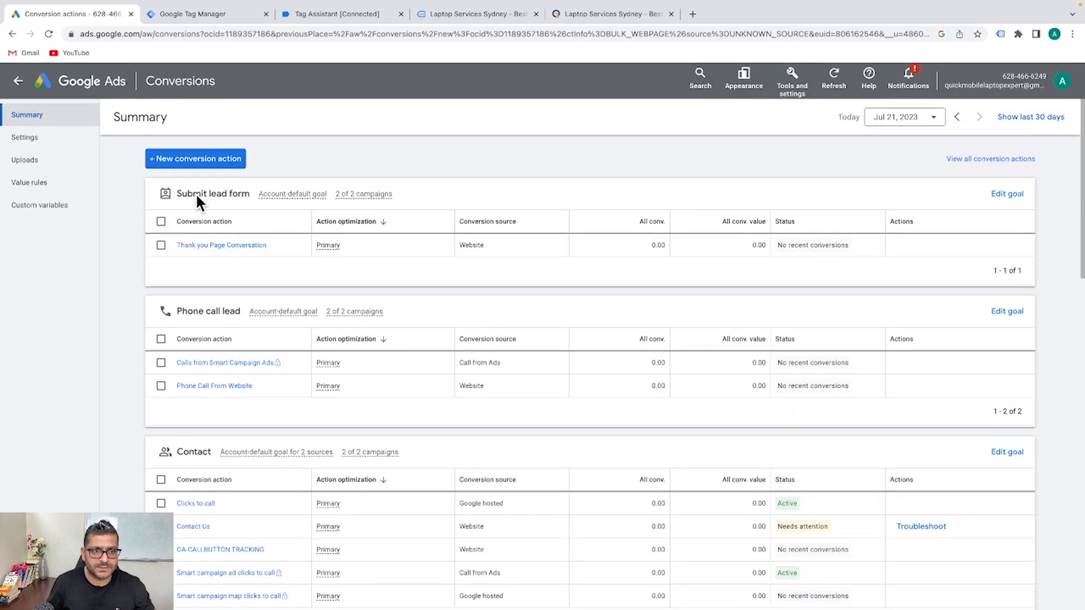
{"action": "scroll", "coordinate": [356, 268], "scroll_direction": "down", "scroll_amount": 2}
{"action": "scroll", "coordinate": [355, 263], "scroll_direction": "down", "scroll_amount": 8}
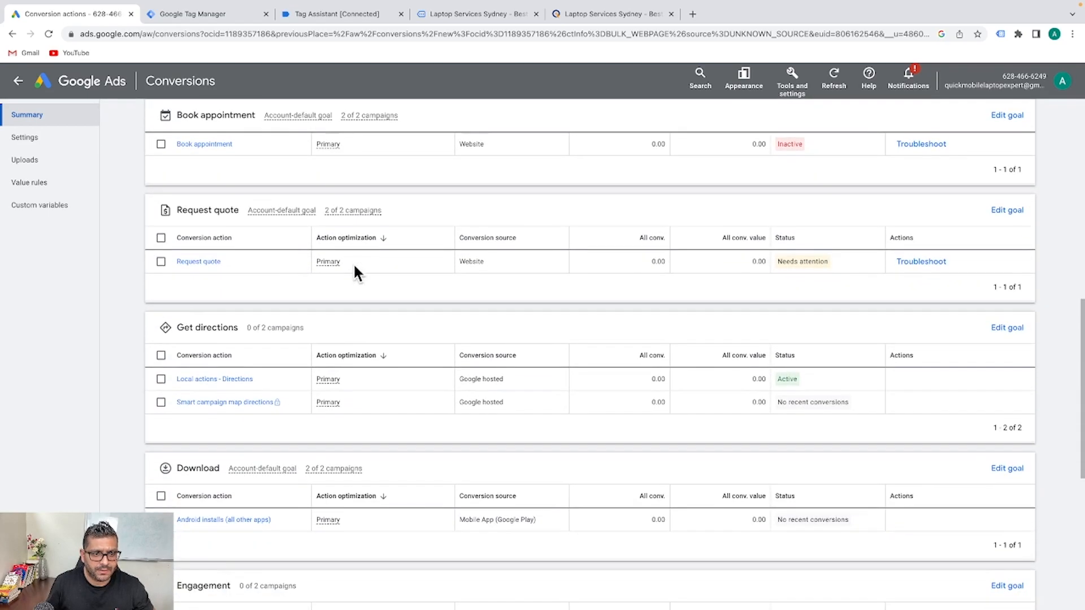
{"action": "scroll", "coordinate": [354, 262], "scroll_direction": "up", "scroll_amount": 10}
{"action": "scroll", "coordinate": [354, 265], "scroll_direction": "down", "scroll_amount": 6}
{"action": "scroll", "coordinate": [231, 263], "scroll_direction": "up", "scroll_amount": 3}
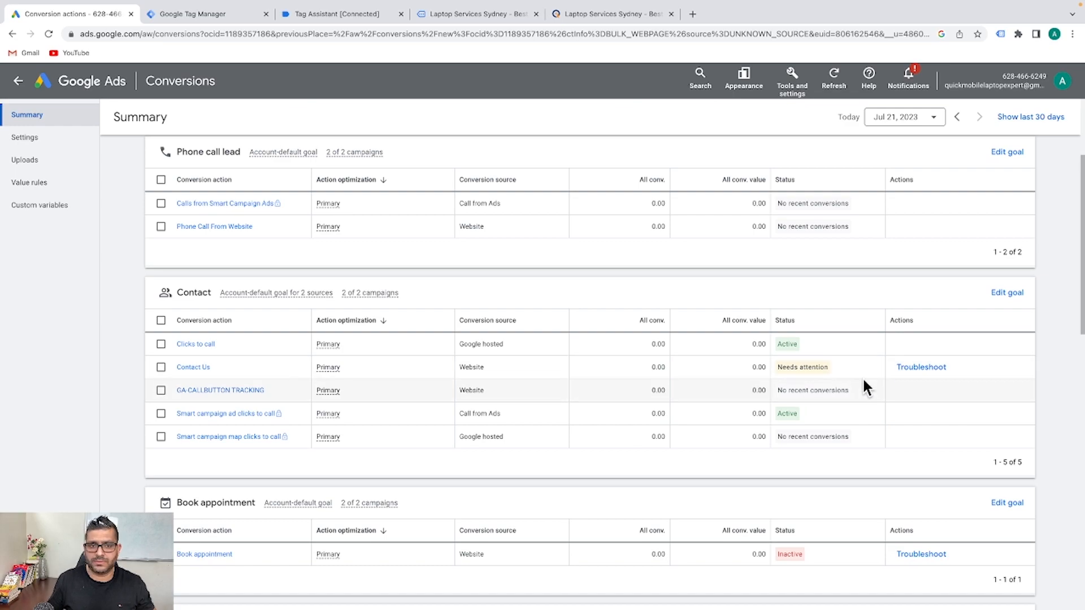
{"action": "mouse_move", "coordinate": [850, 392]}
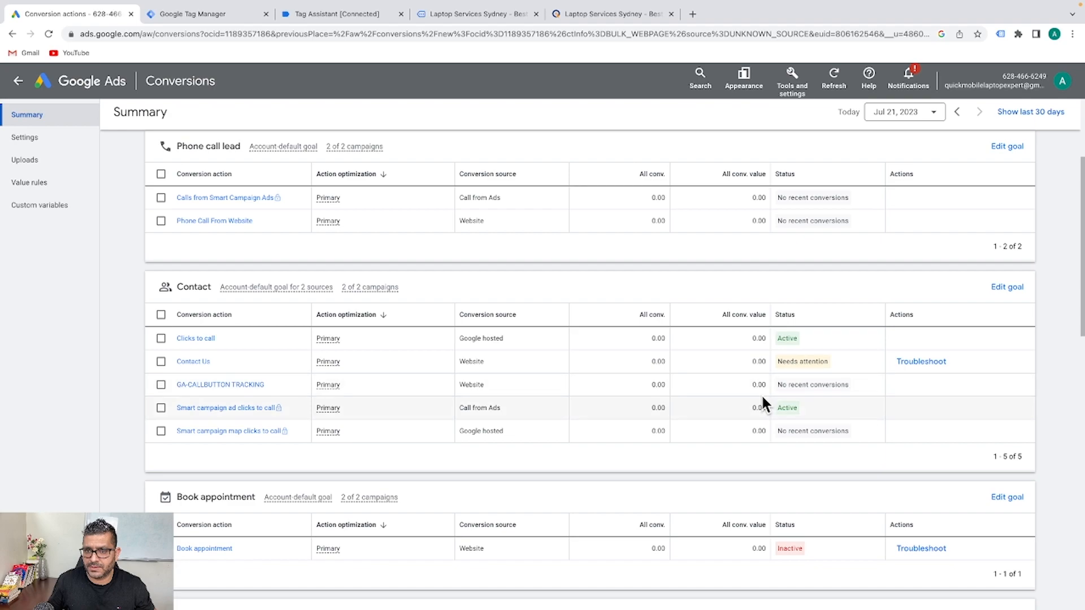
{"action": "left_click", "coordinate": [200, 16]}
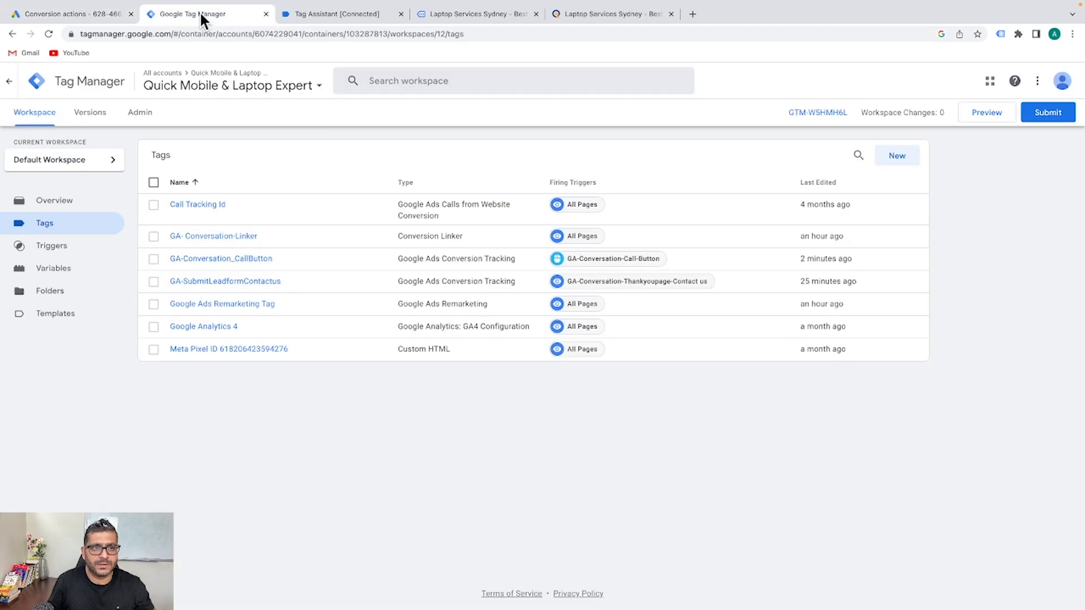